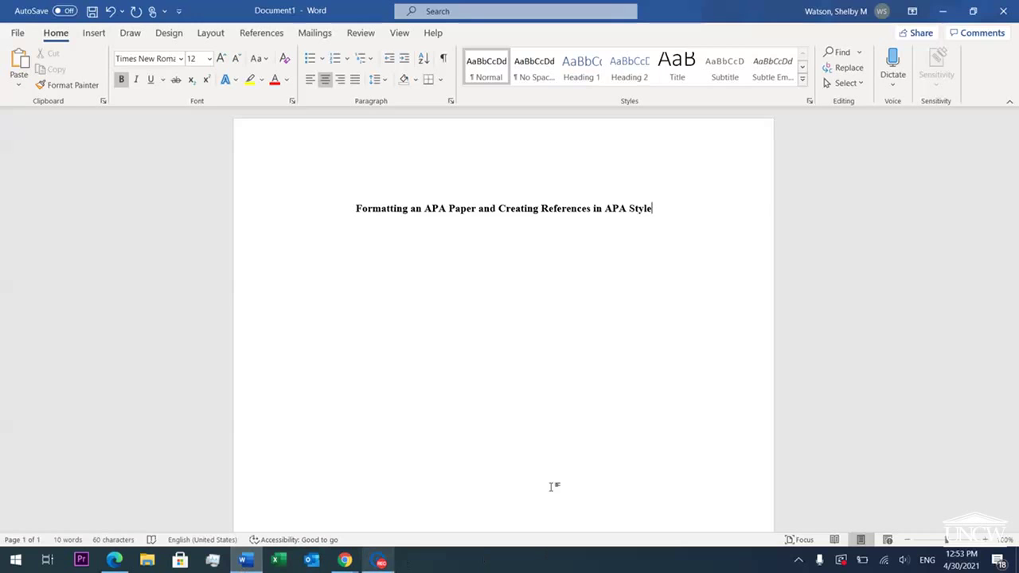
- Delete the title line "Formatting an APA Paper and Creating References in APA Style" and left-align the empty paragraph
drag(658, 207, 370, 211)
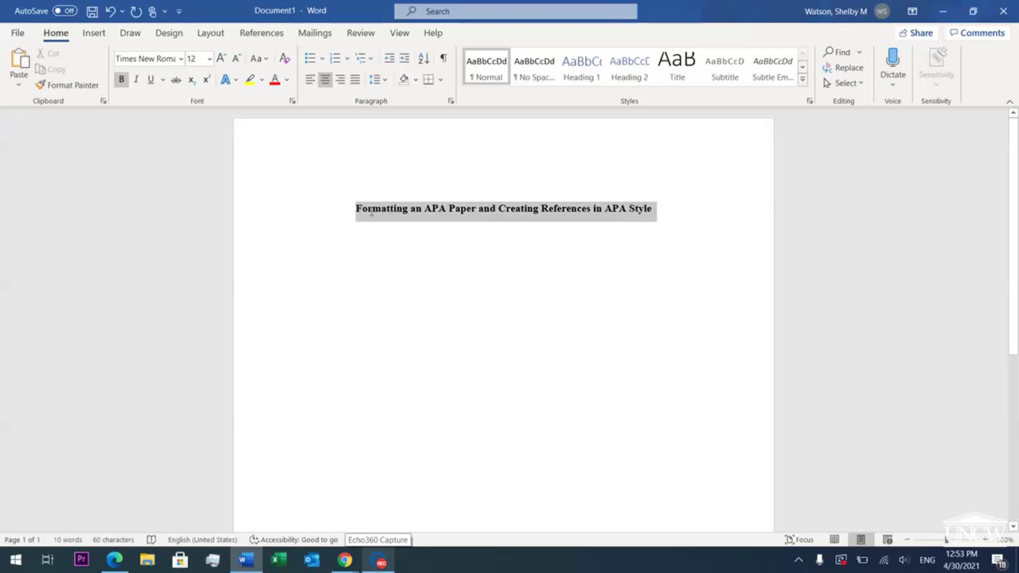
key(BackSpace)
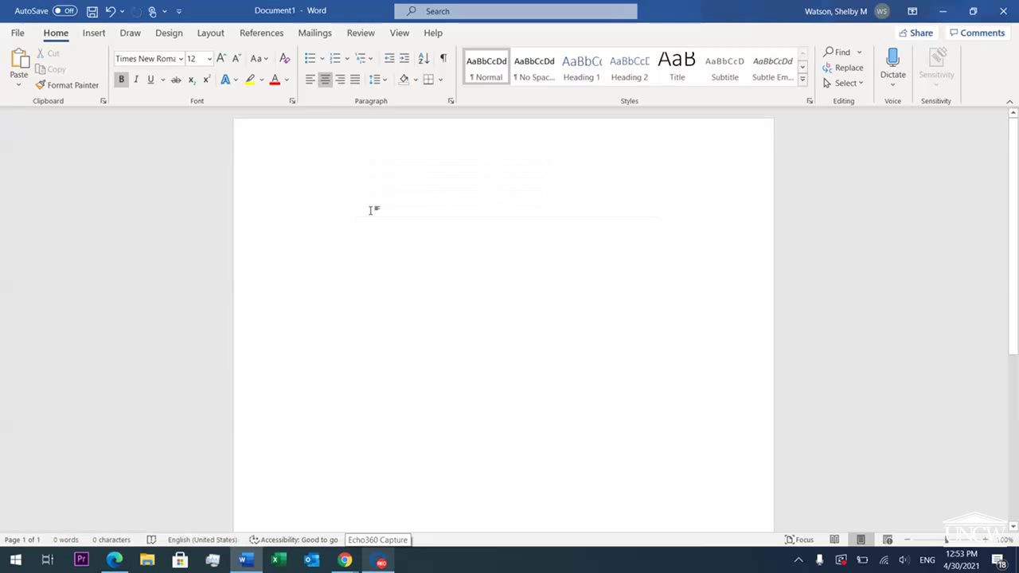
click(310, 79)
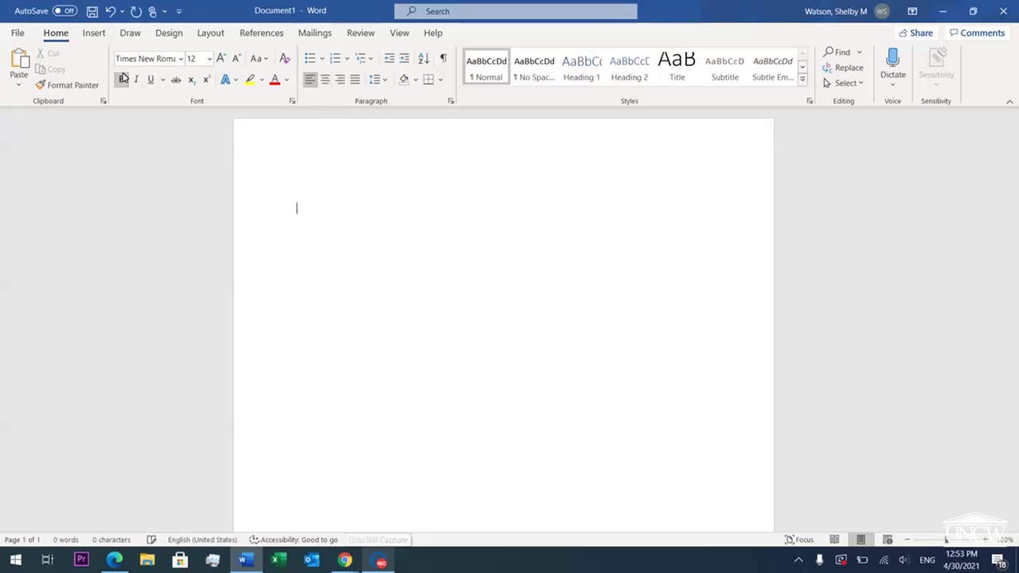
- Insert the built-in Blank header into the document
double_click(299, 156)
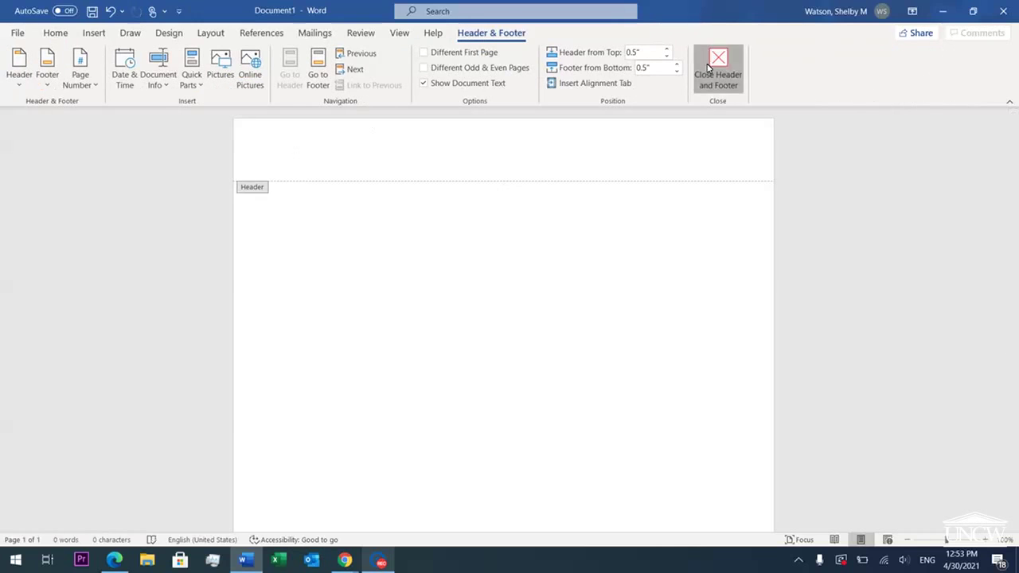
click(708, 68)
click(100, 36)
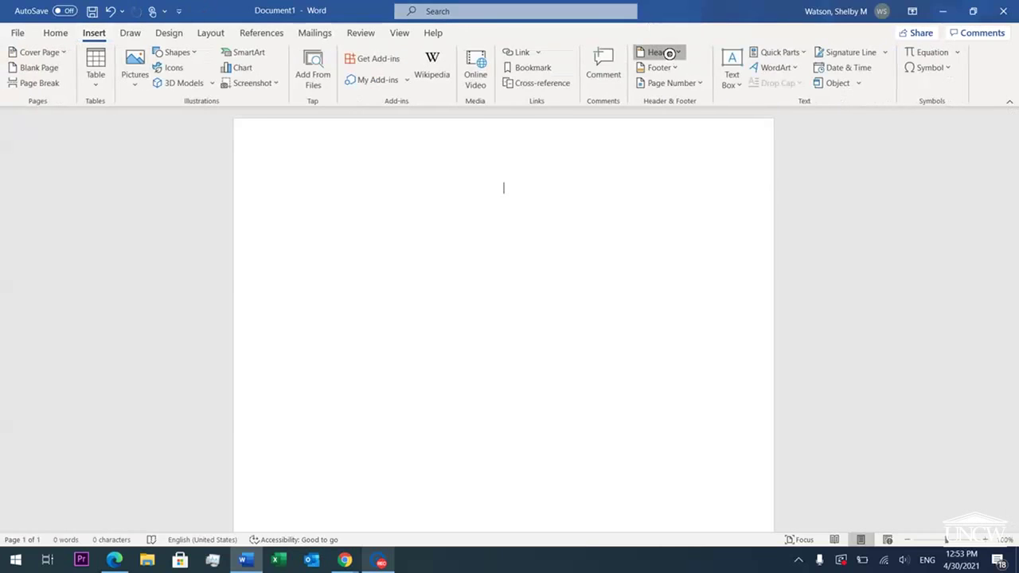
click(669, 53)
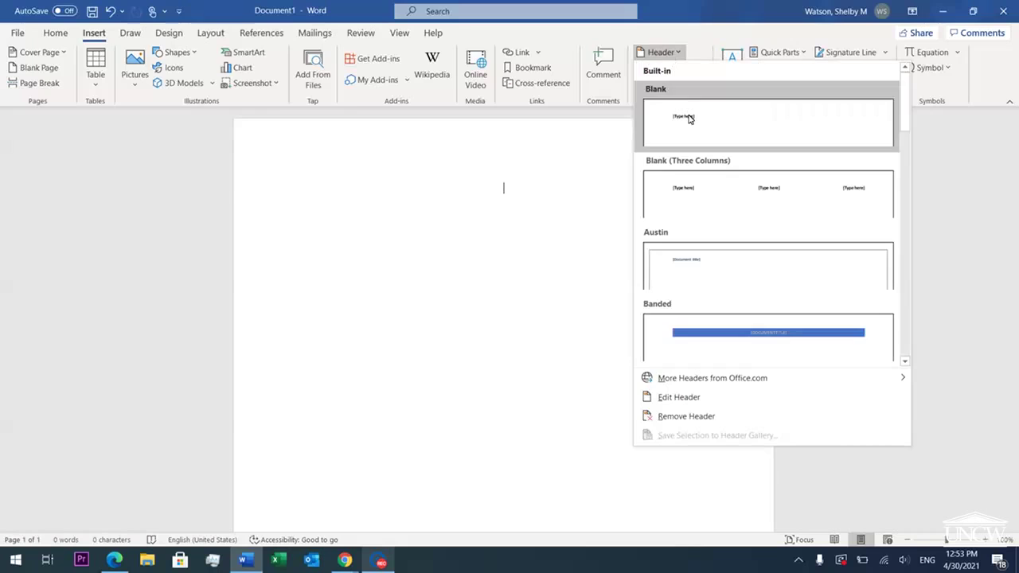
click(689, 118)
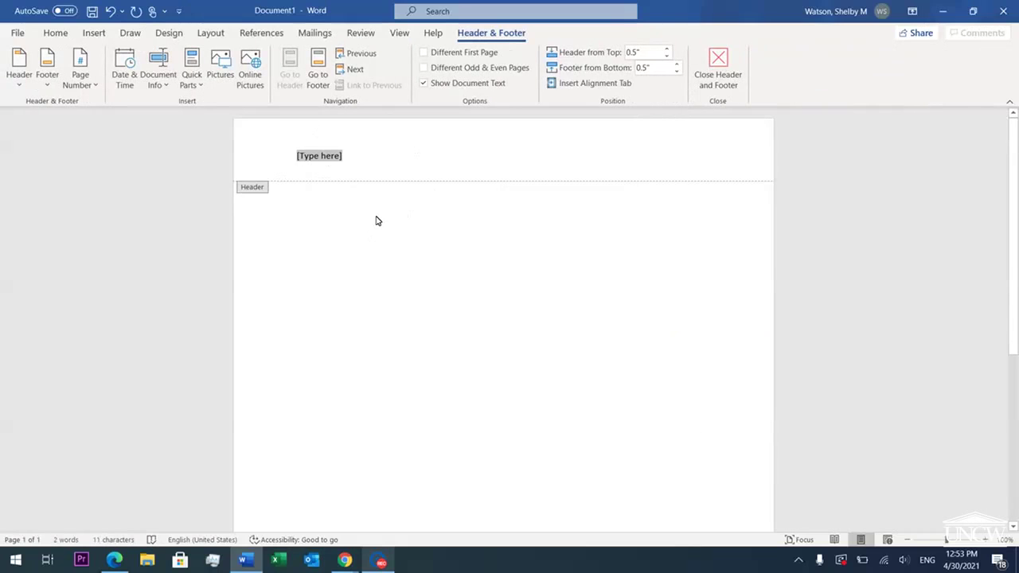
- Insert a right-aligned page number in the header using the top-of-page Plain Number 3 style
click(93, 82)
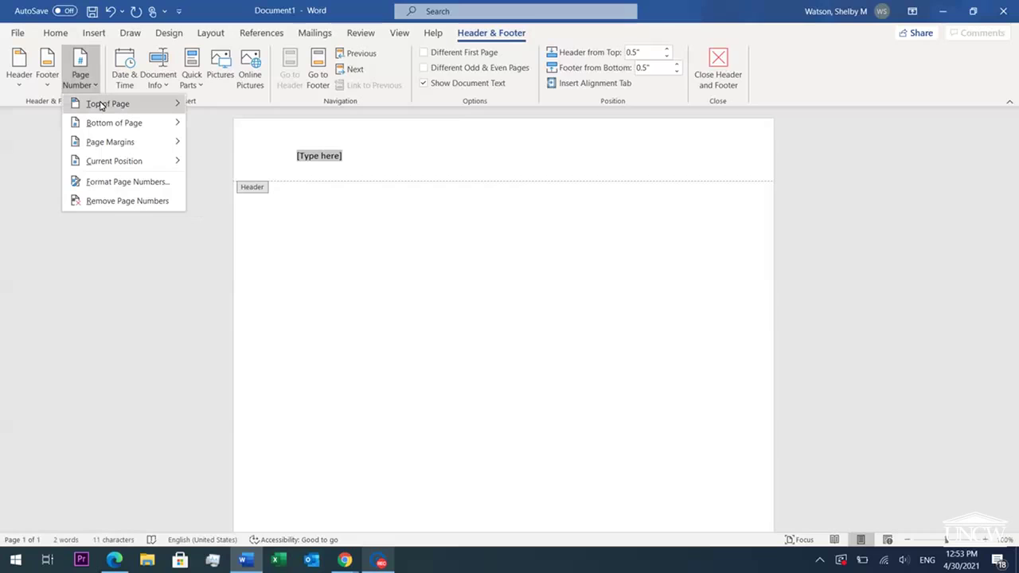
mouse_move(96, 104)
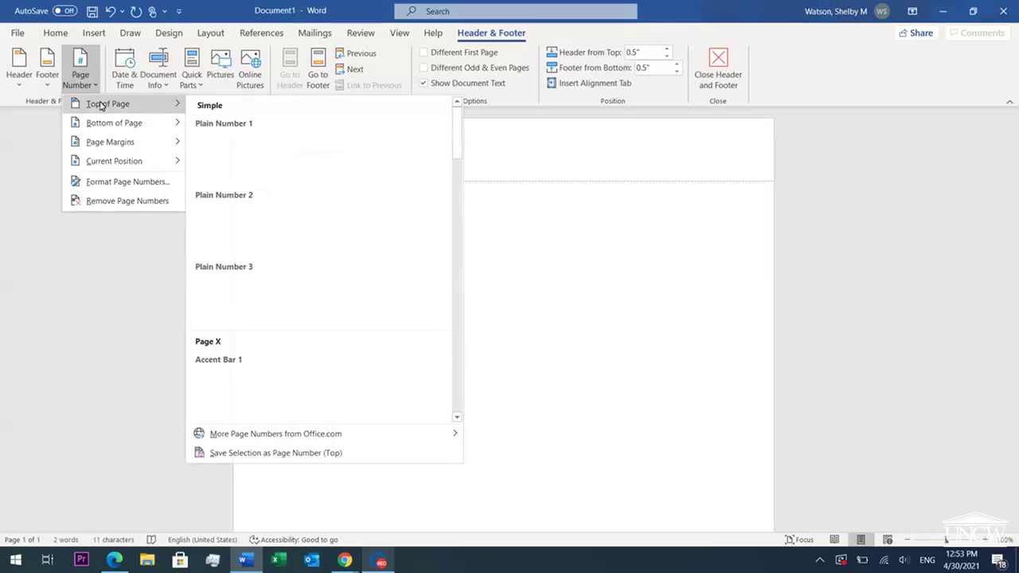
click(256, 274)
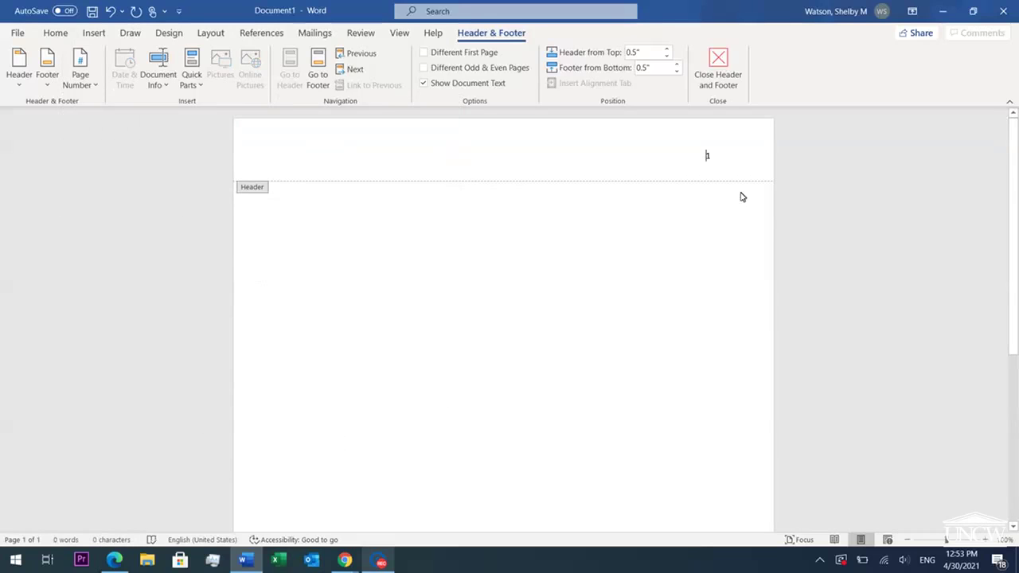
- Format the header page number in 12 pt Times New Roman and close the header
drag(719, 156, 706, 155)
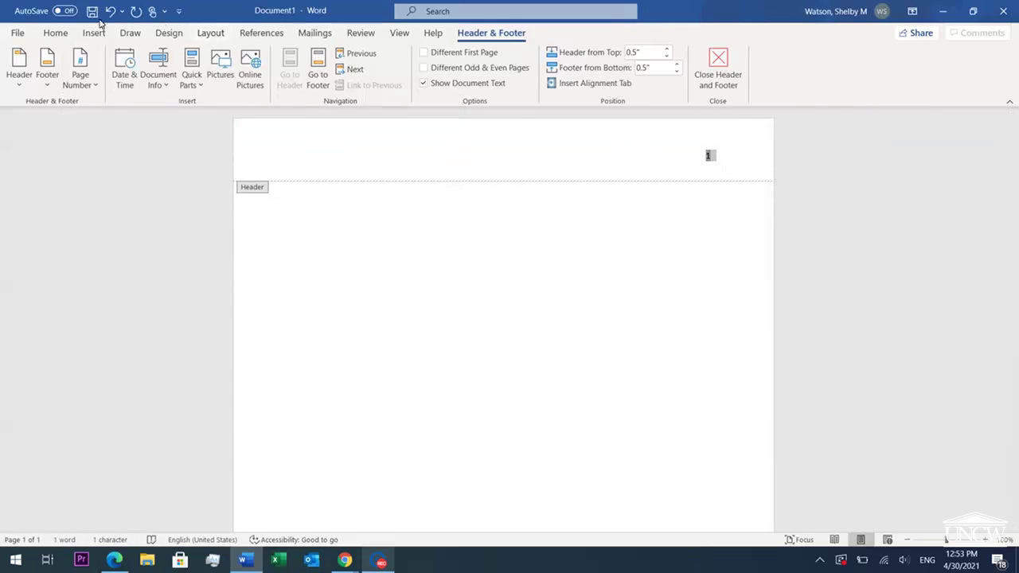
click(56, 32)
click(210, 58)
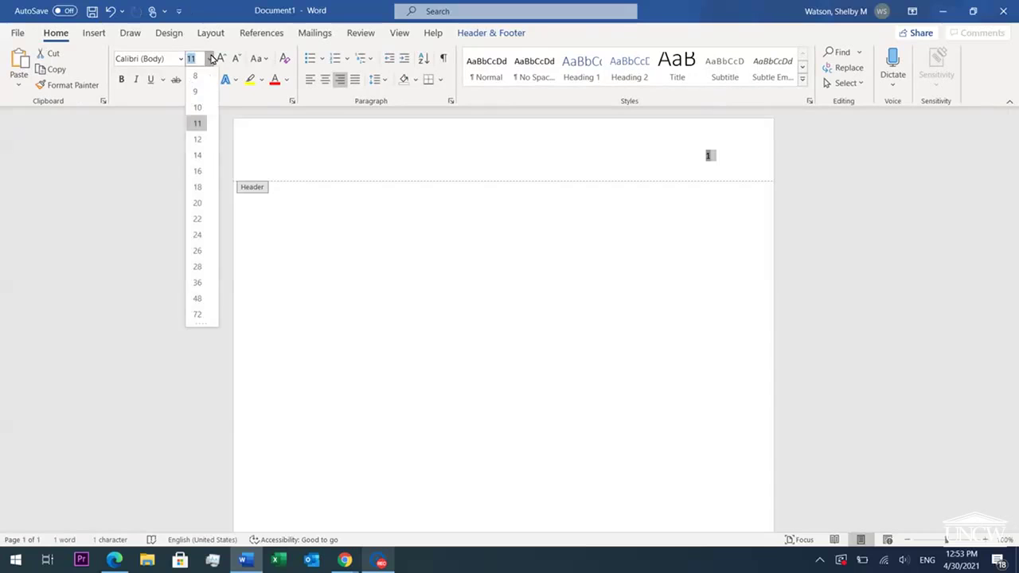
click(195, 139)
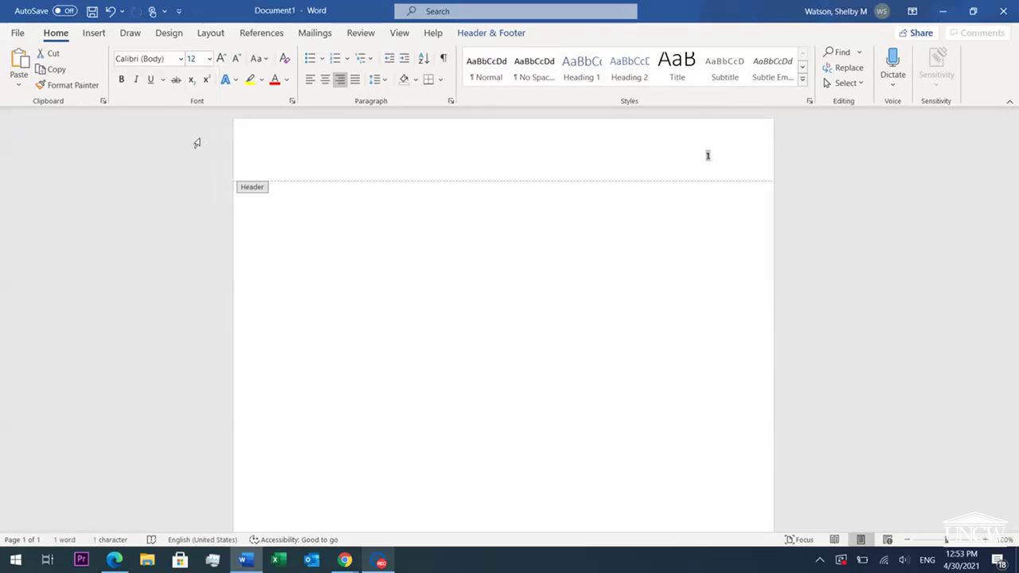
click(181, 58)
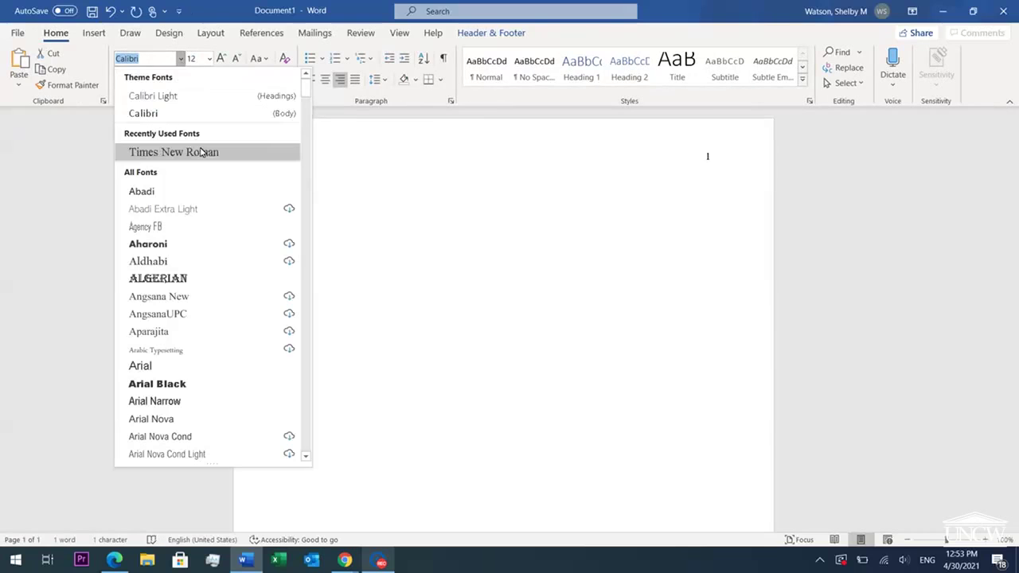
click(201, 151)
click(722, 162)
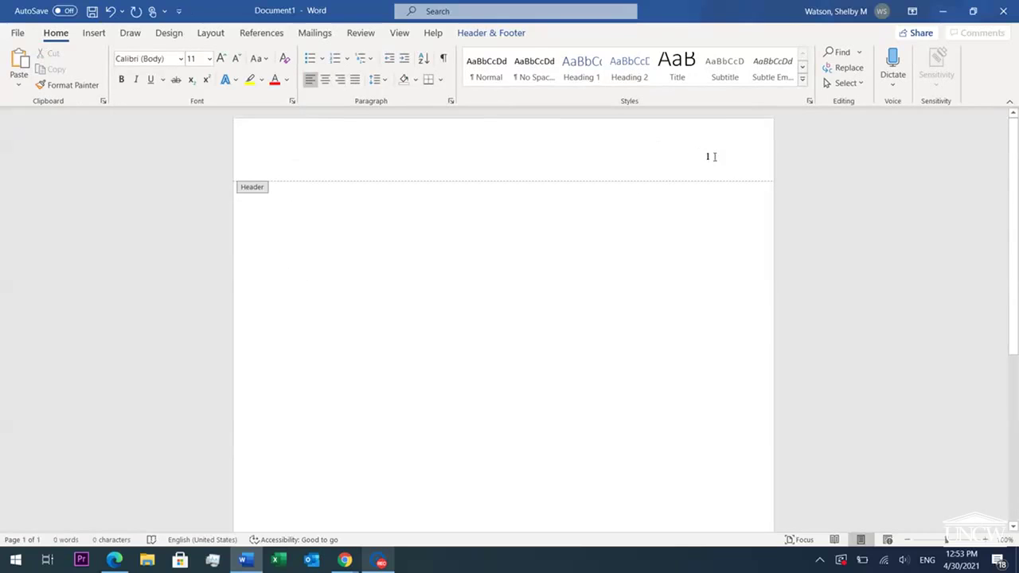
click(485, 38)
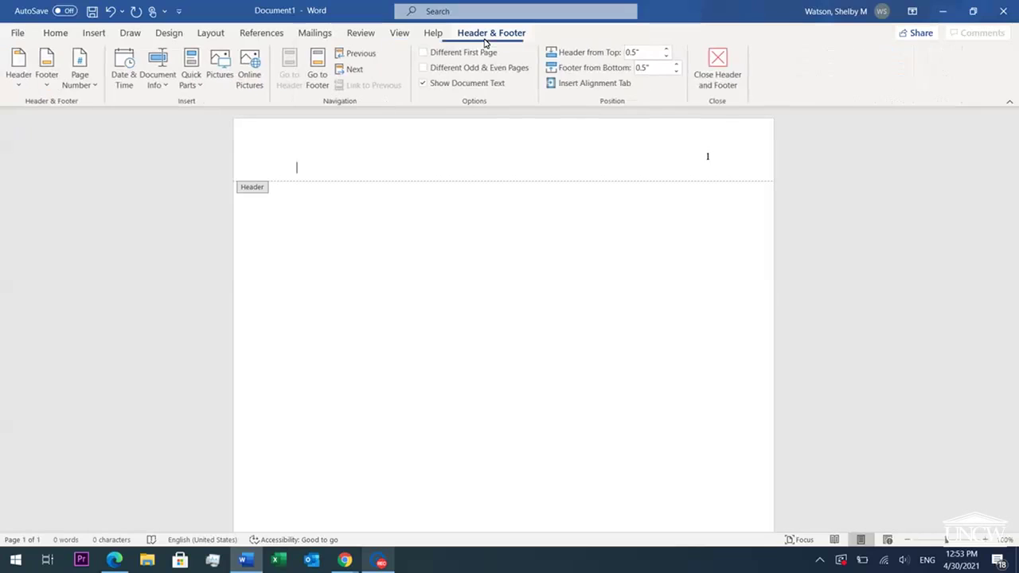
click(711, 74)
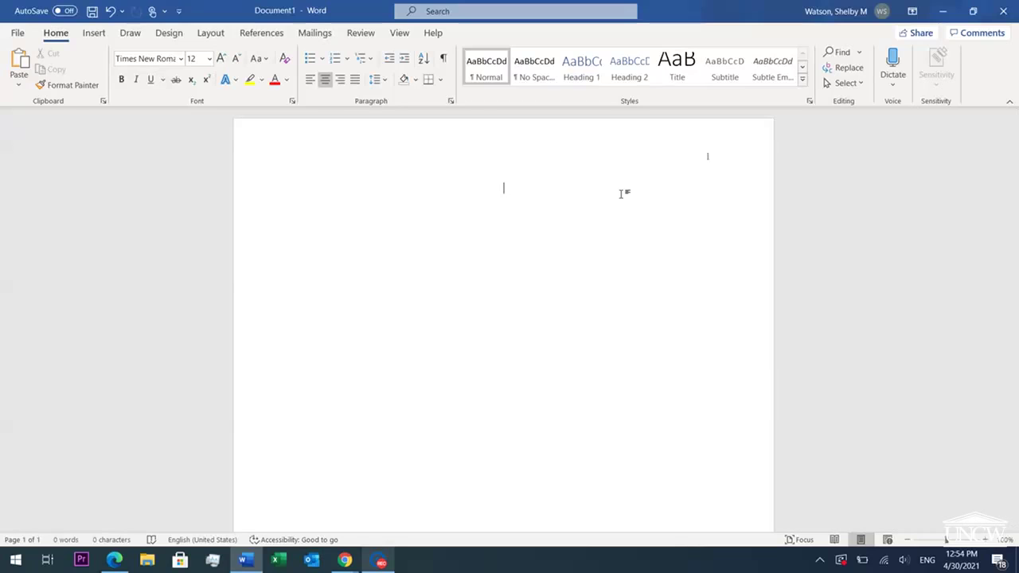
- Reopen the header and set its empty left-aligned line to 12 pt Times New Roman
double_click(299, 148)
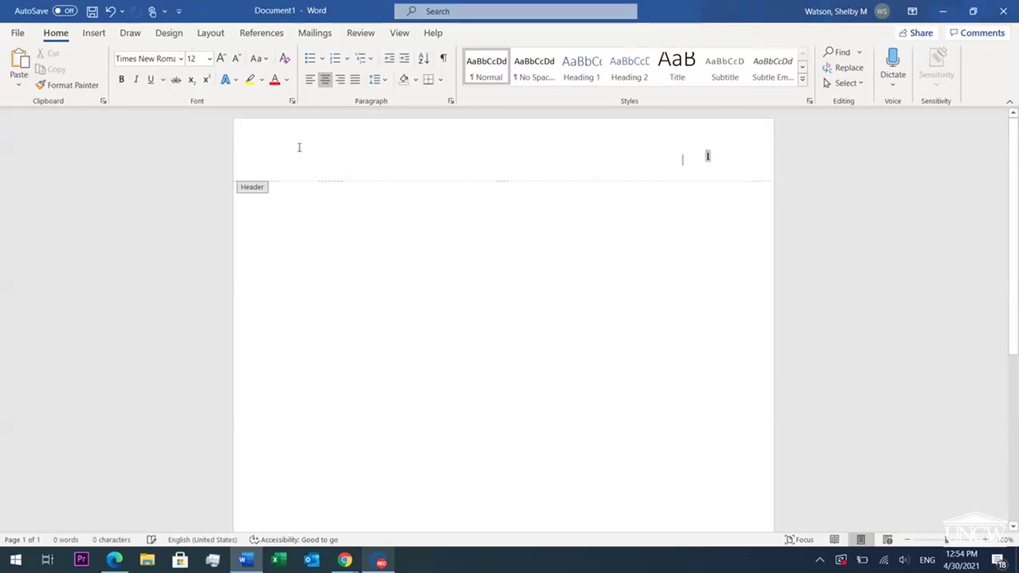
click(732, 158)
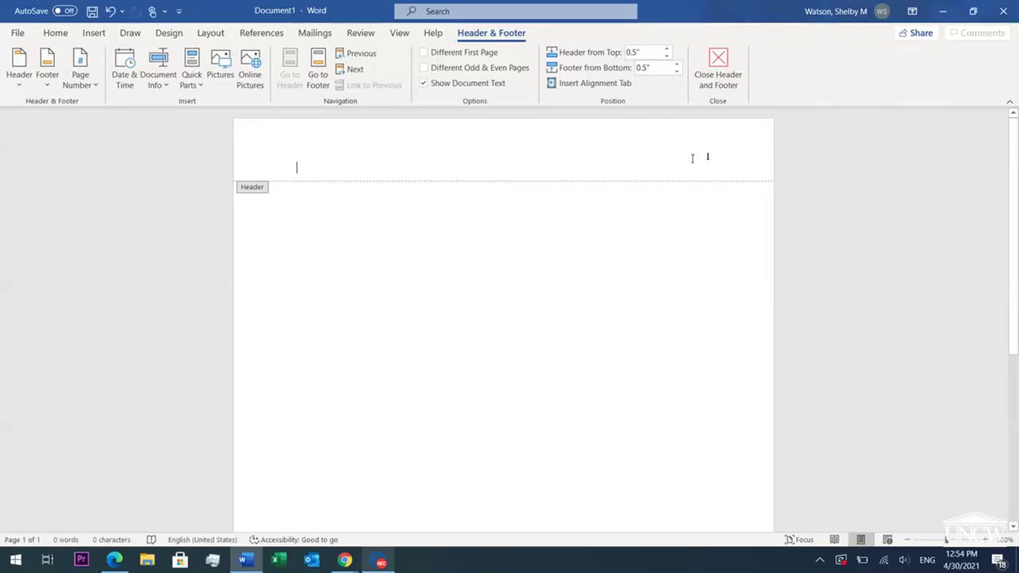
click(295, 165)
click(62, 33)
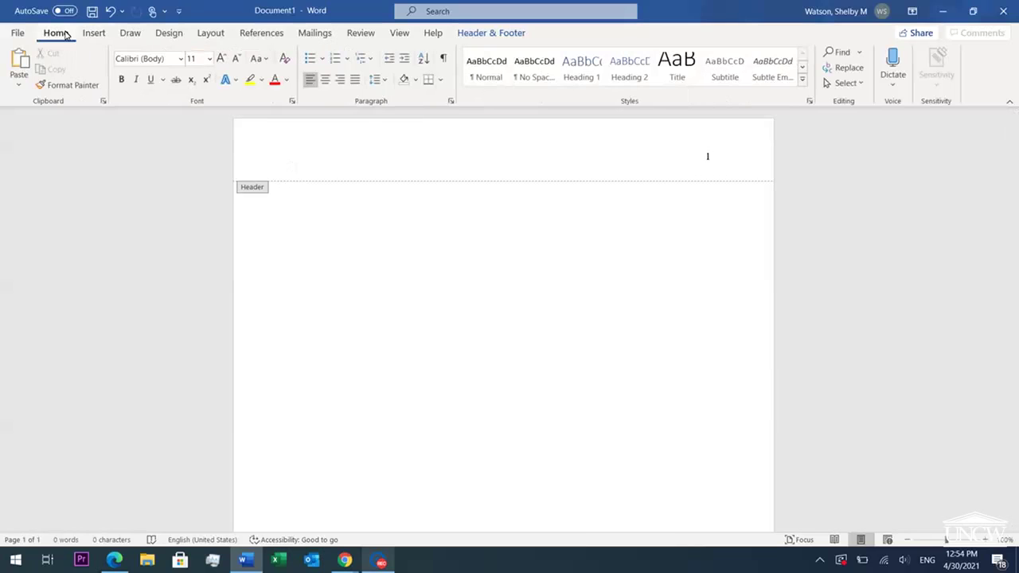
click(210, 58)
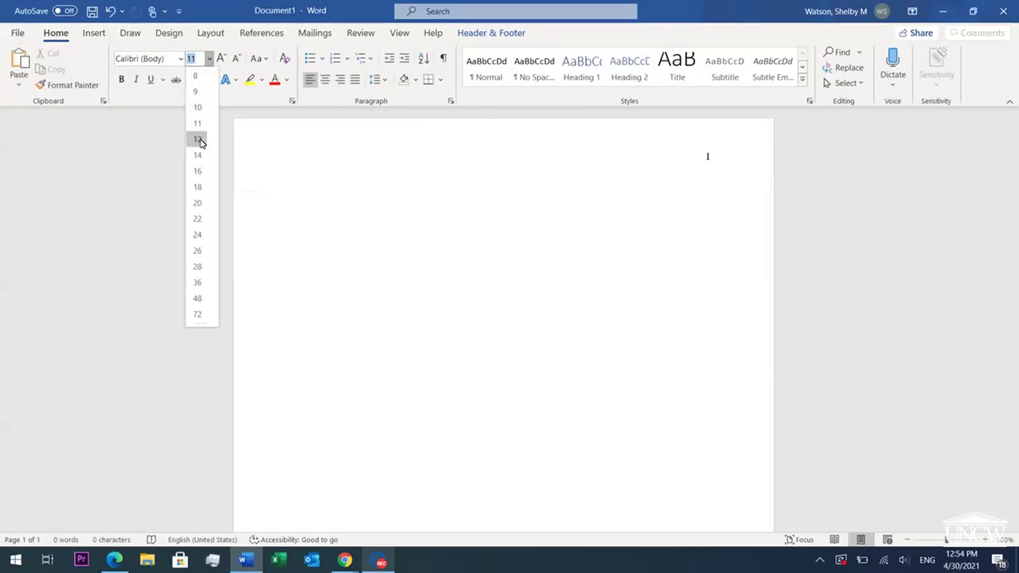
click(199, 140)
click(181, 59)
key(Escape)
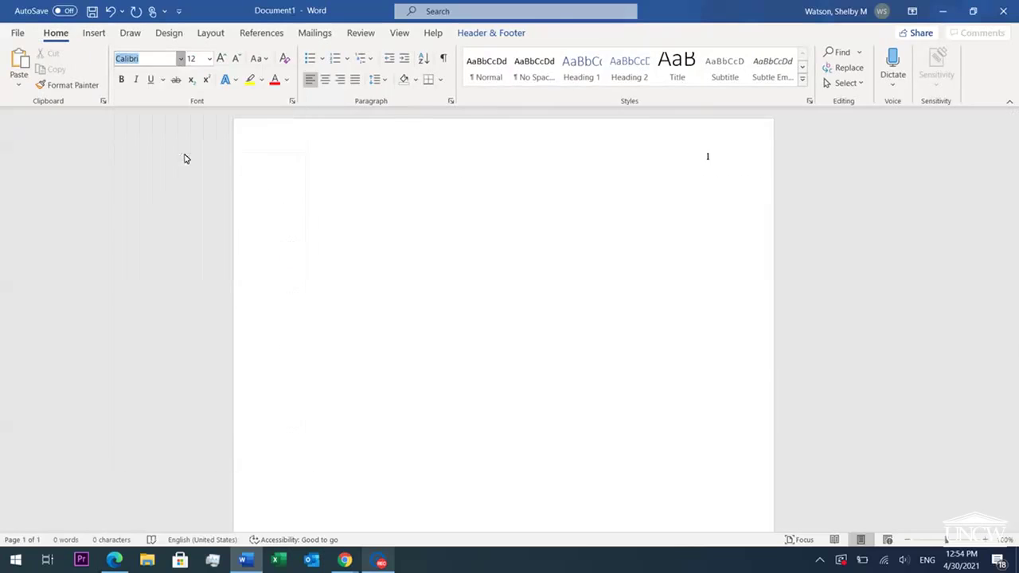
key(Escape)
- Enter FROGS ARE FUN as the left-aligned running head and close the header
text(FROGS ARE FUN)
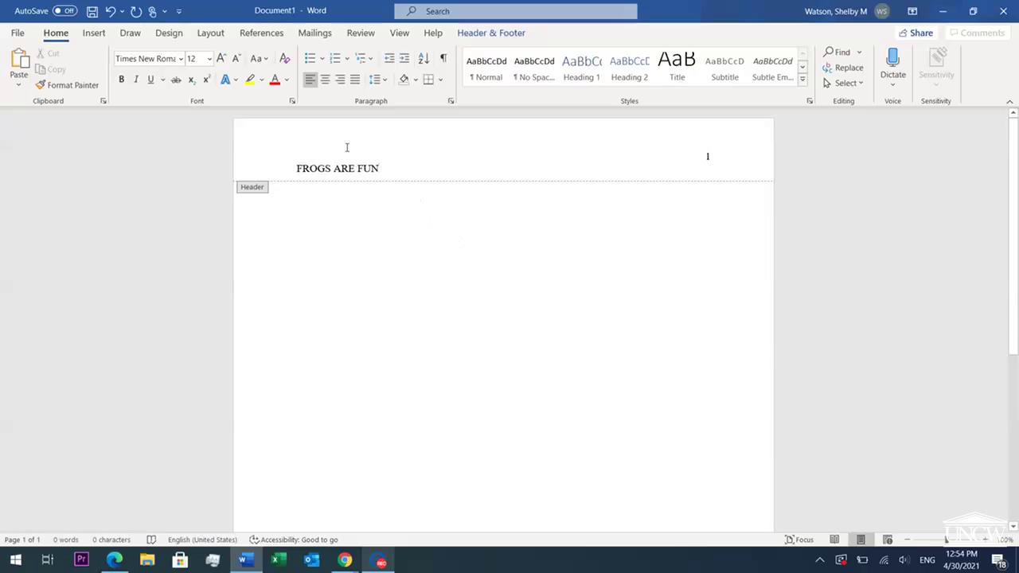
click(480, 33)
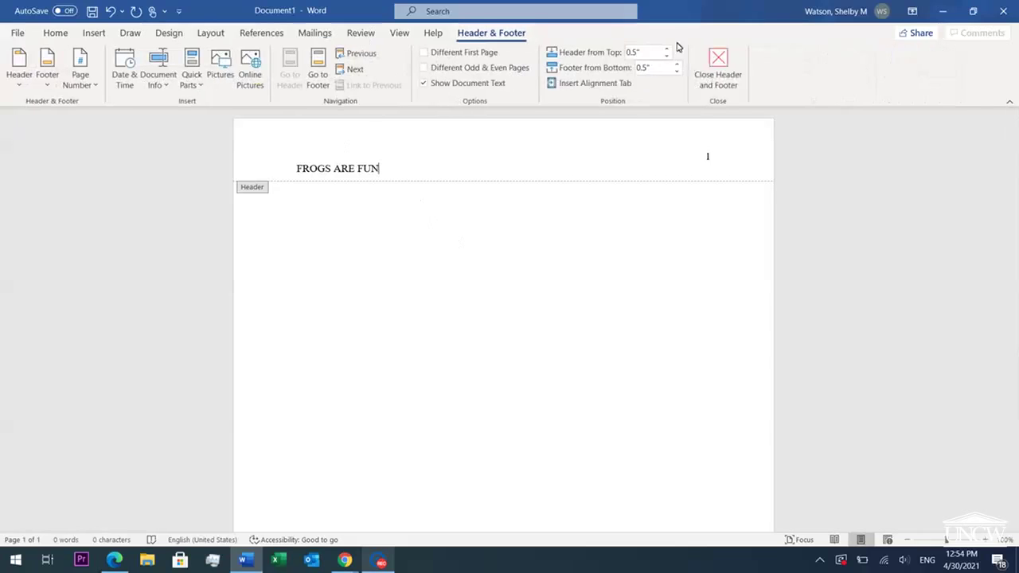
click(719, 61)
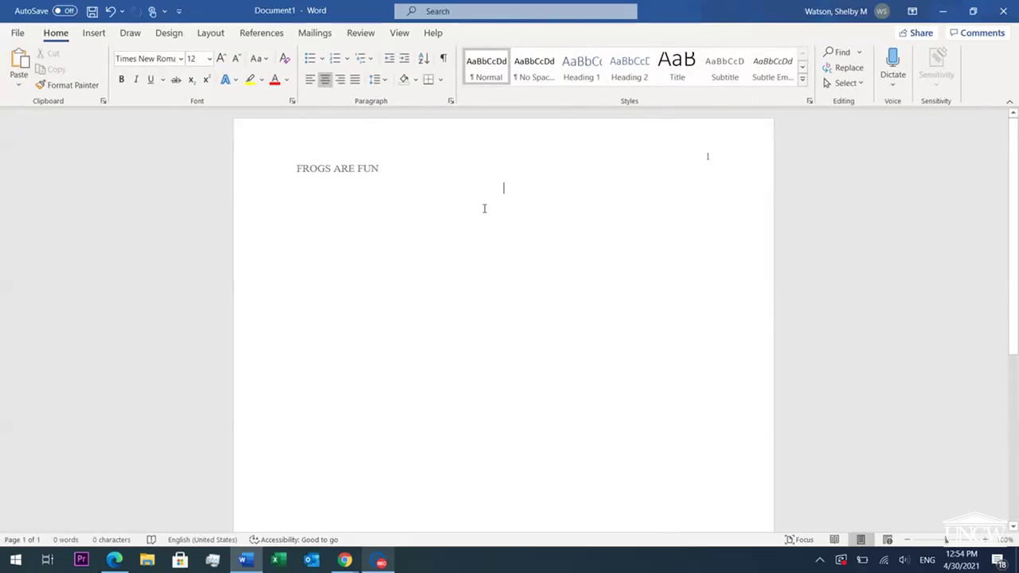
- Give the first page a different header and insert a Plain Number 3 page number at its top
double_click(384, 169)
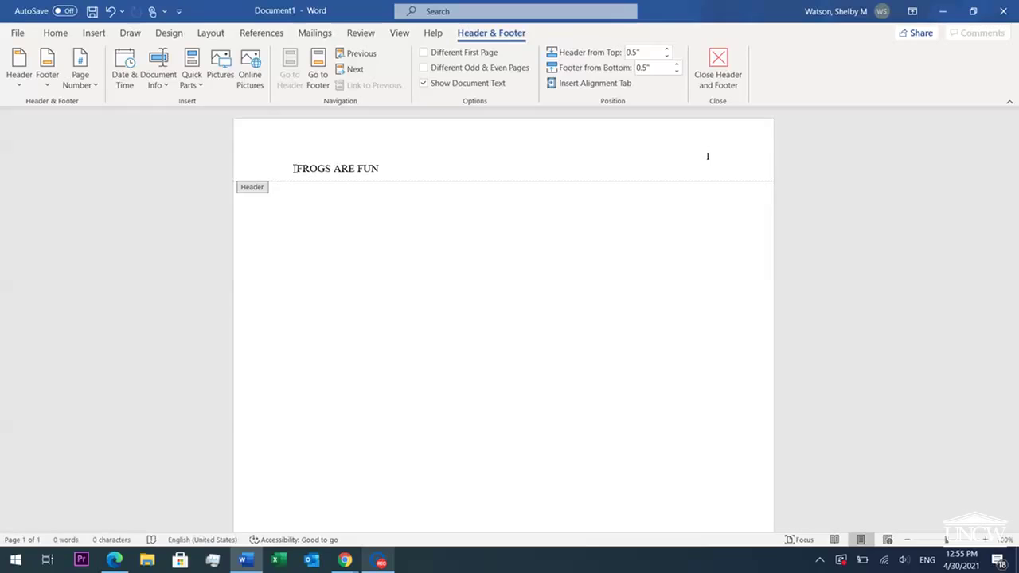
click(423, 54)
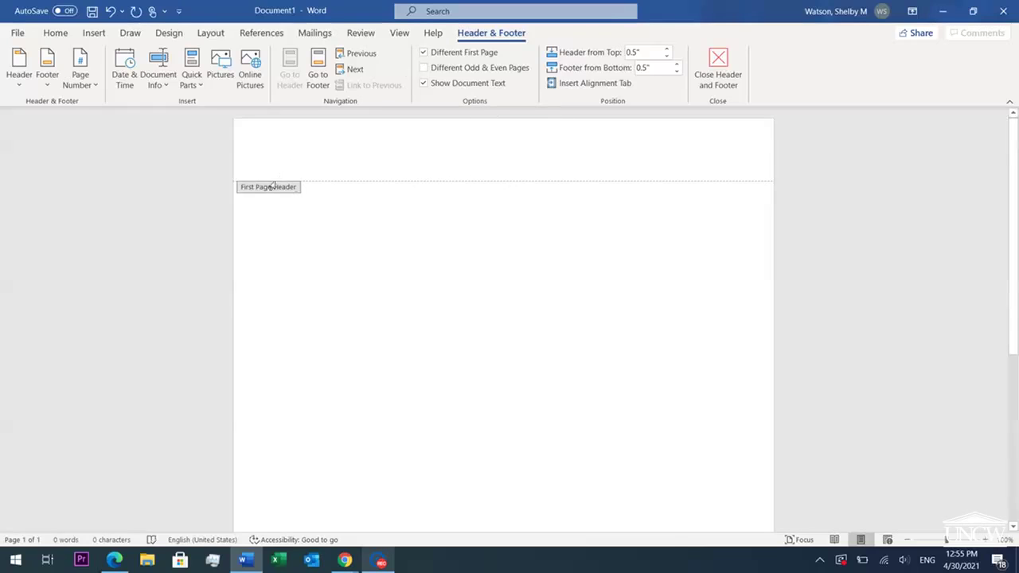
click(80, 67)
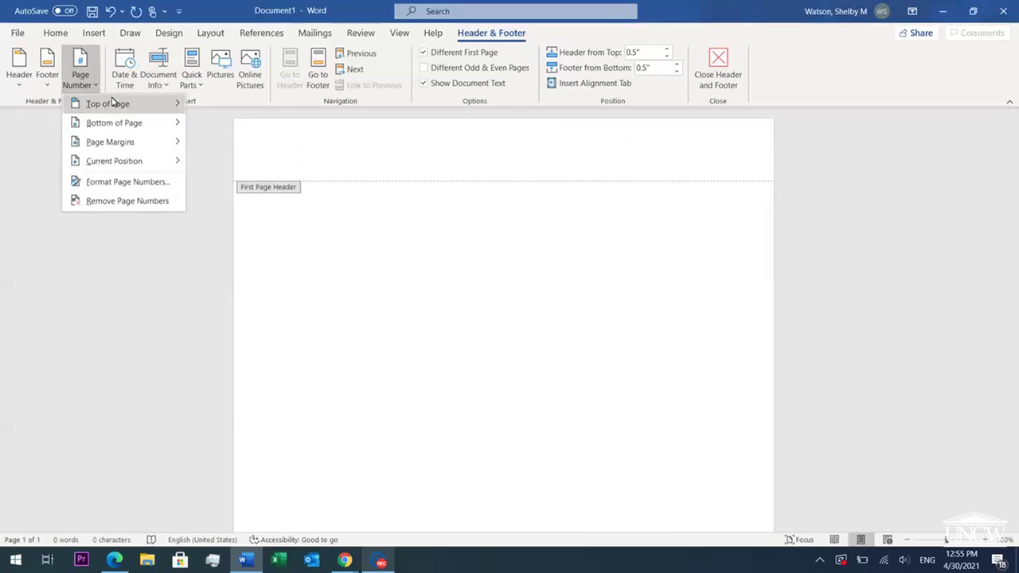
mouse_move(115, 105)
click(294, 318)
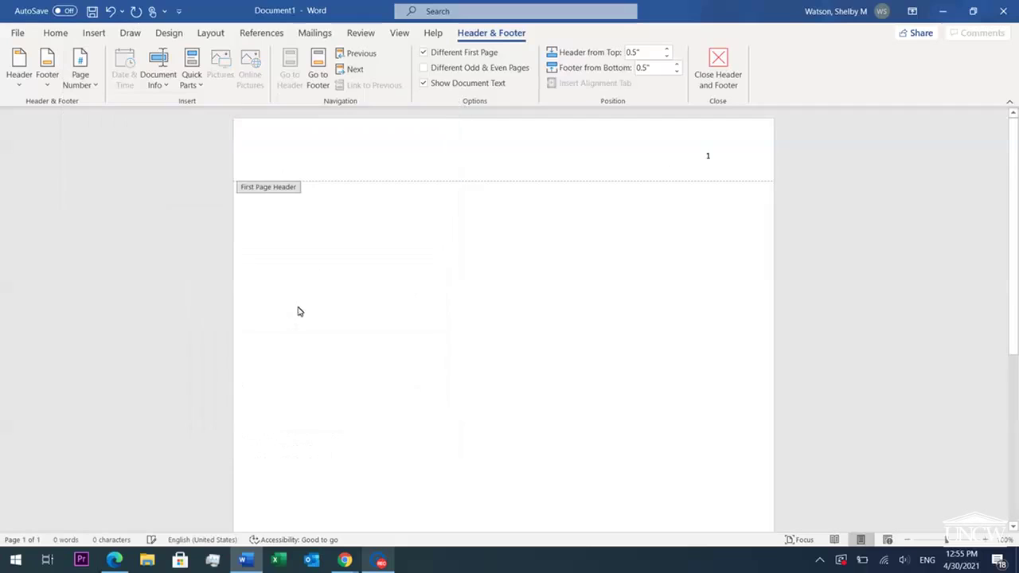
- Enter "Running Head: FROGS ARE FUN" in the first-page header and format it in 12 pt Times New Roman
click(301, 167)
text(Running Head: FROGS ARE FUN)
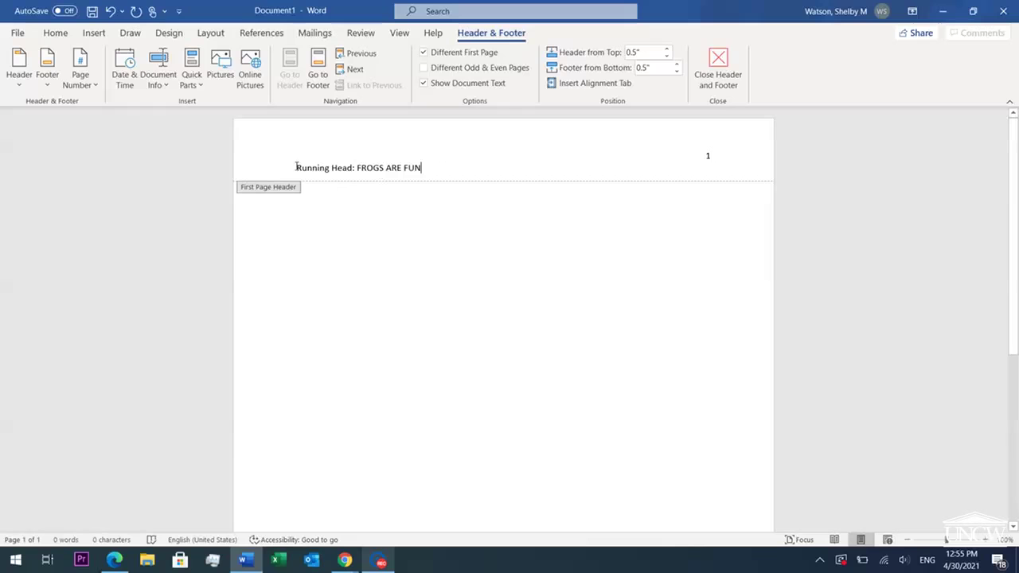
drag(296, 167, 701, 165)
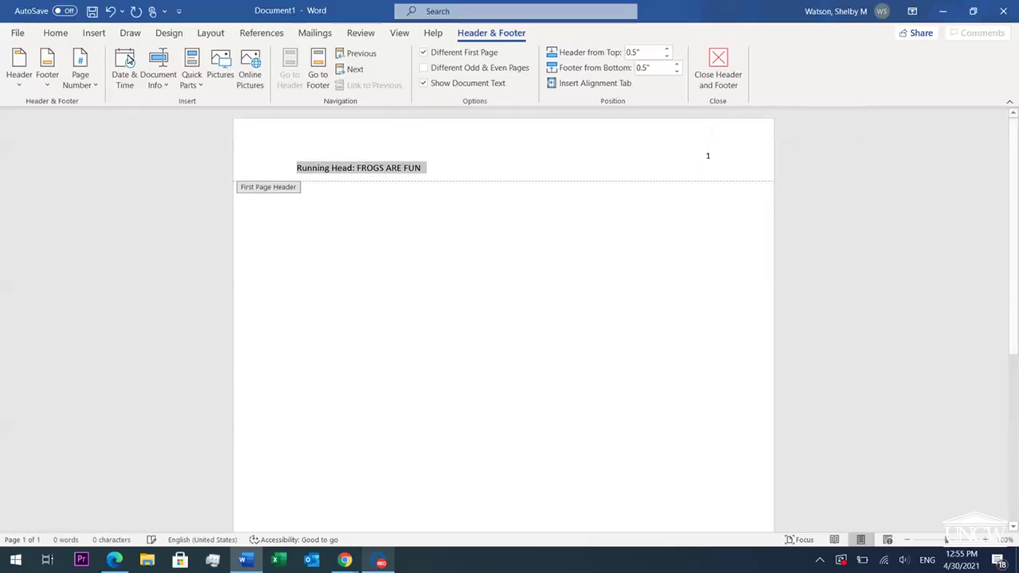
click(57, 34)
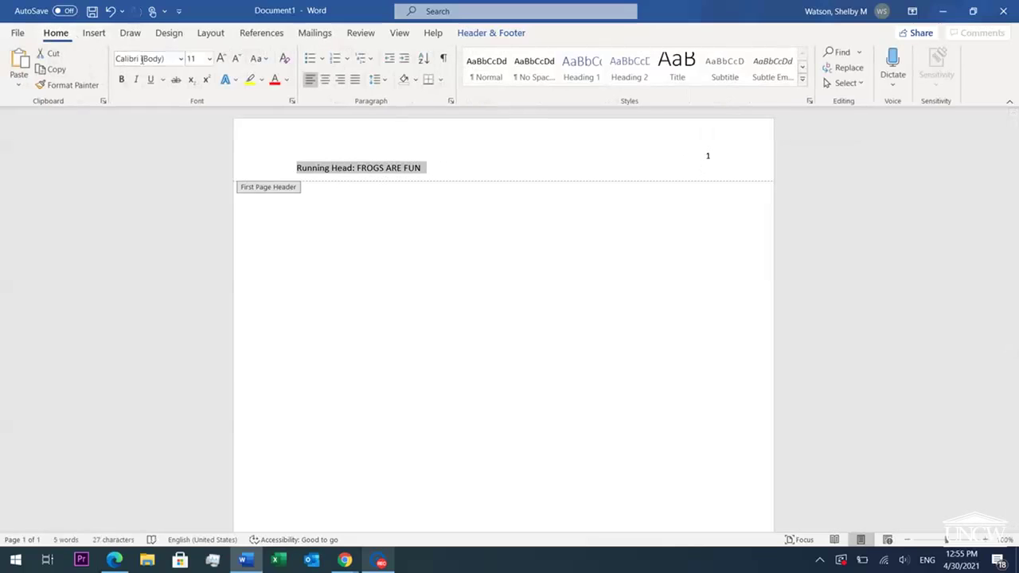
click(209, 58)
click(198, 141)
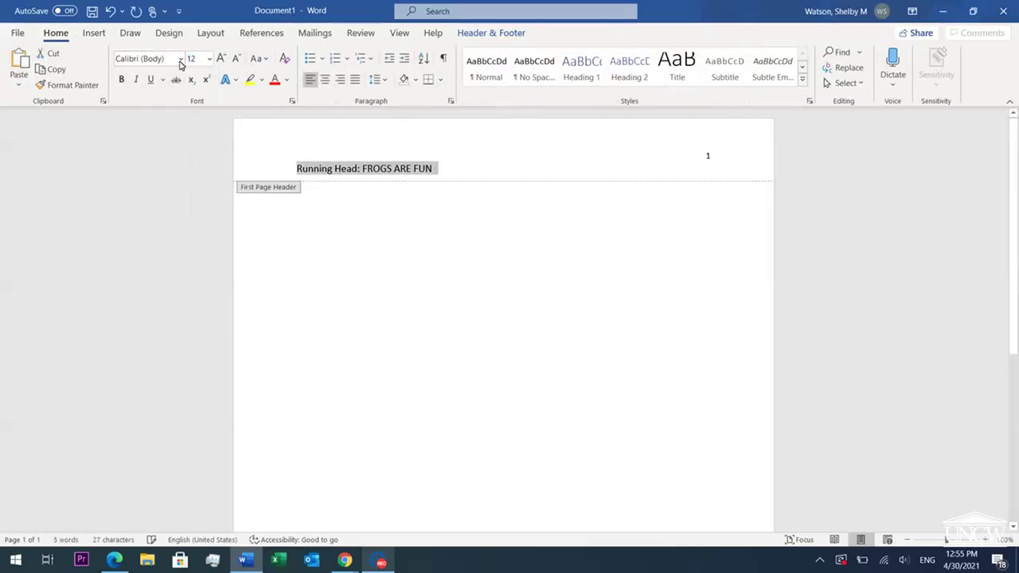
click(181, 59)
click(191, 152)
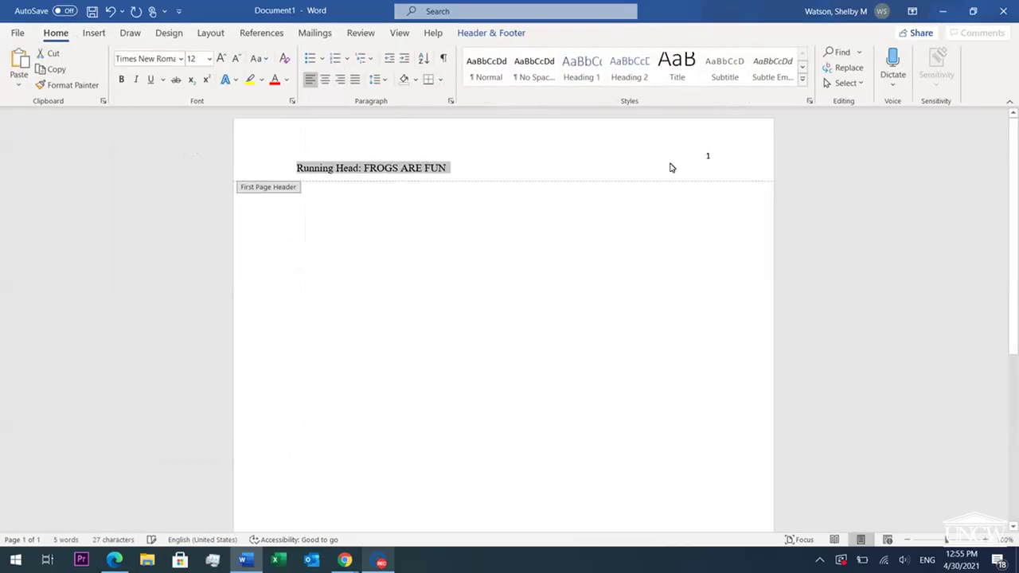
- Format the first-page header's page number in 12 pt Times New Roman and close the header
click(708, 157)
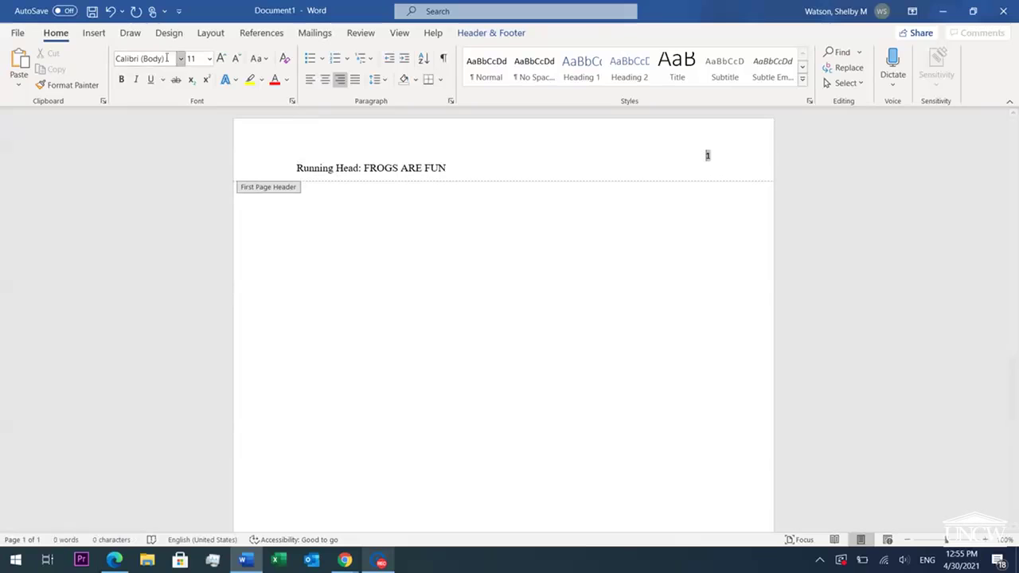
click(209, 58)
click(198, 140)
click(181, 58)
click(181, 153)
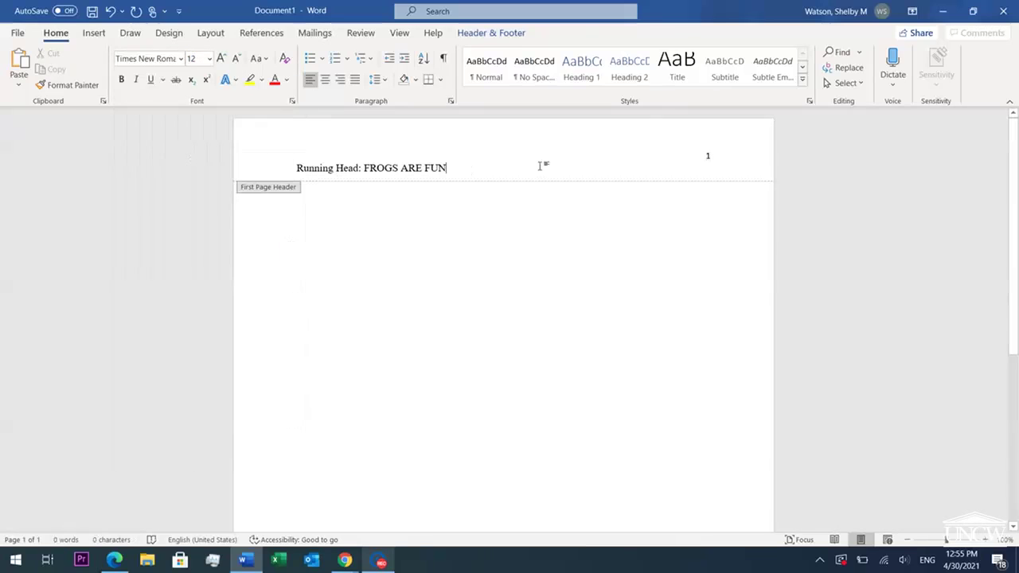
click(478, 36)
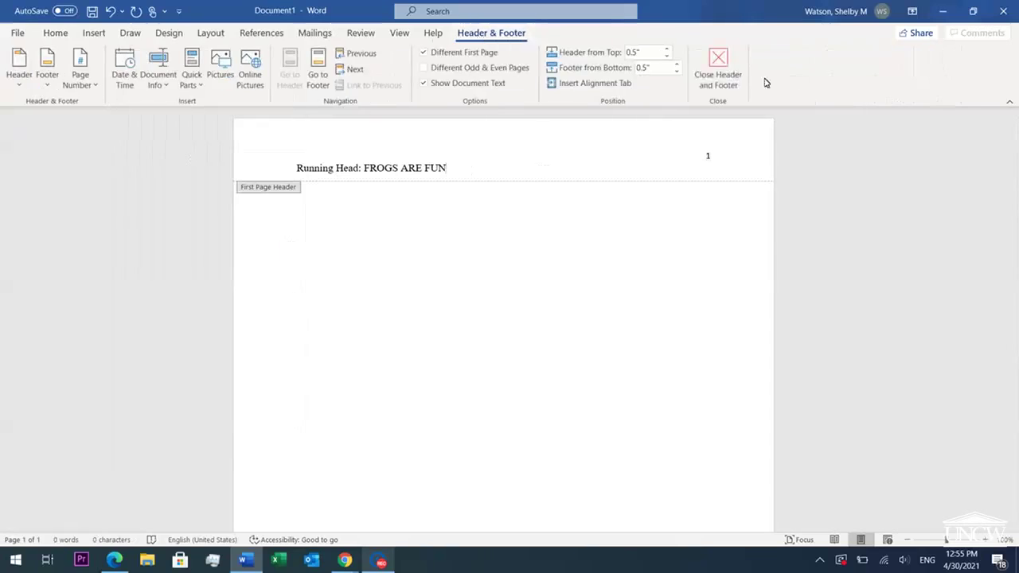
click(720, 68)
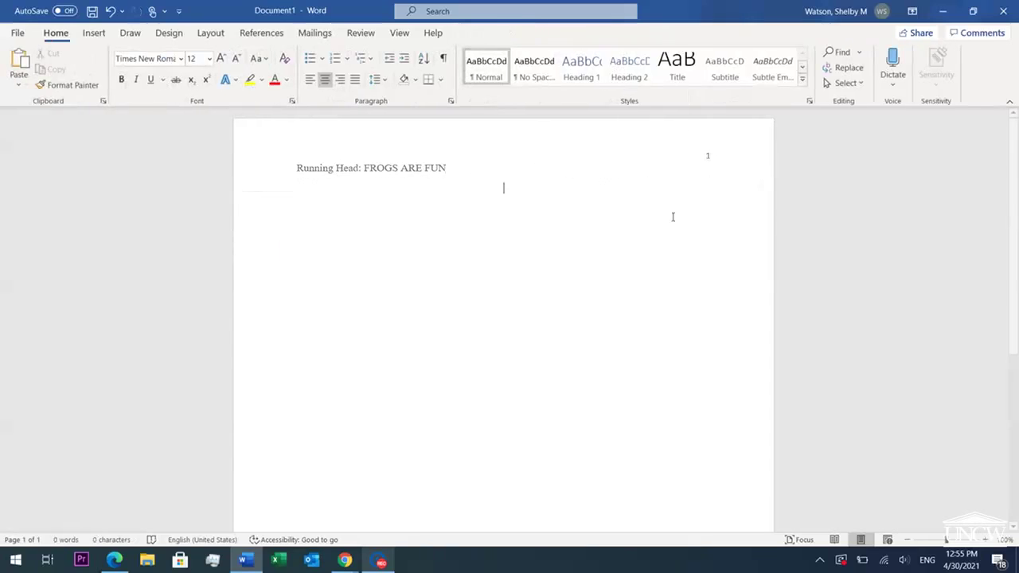
- Insert a page break after the first page and compare the running heads on both pages
click(93, 32)
click(39, 82)
drag(1013, 288, 1015, 343)
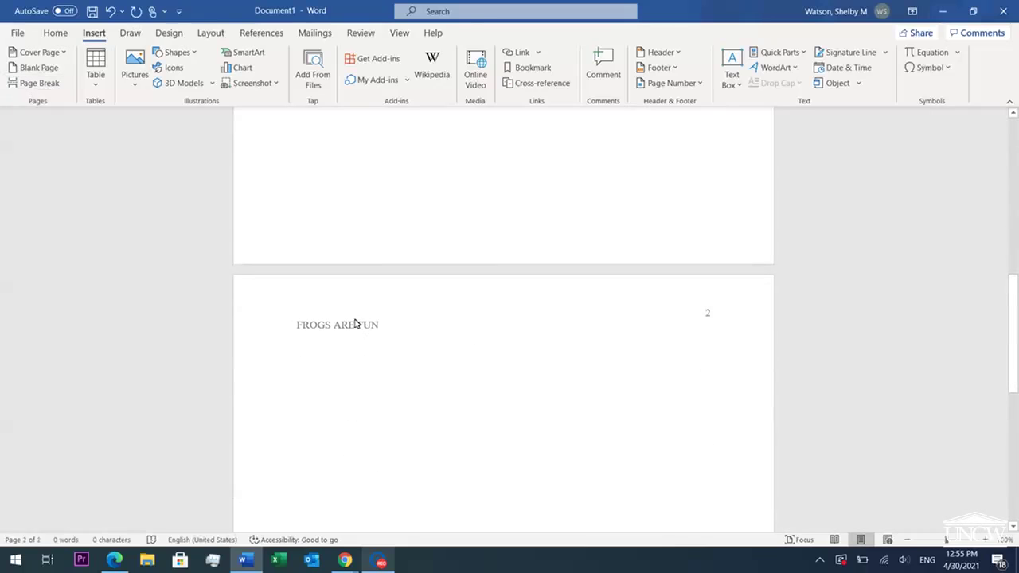
drag(1013, 338, 1016, 142)
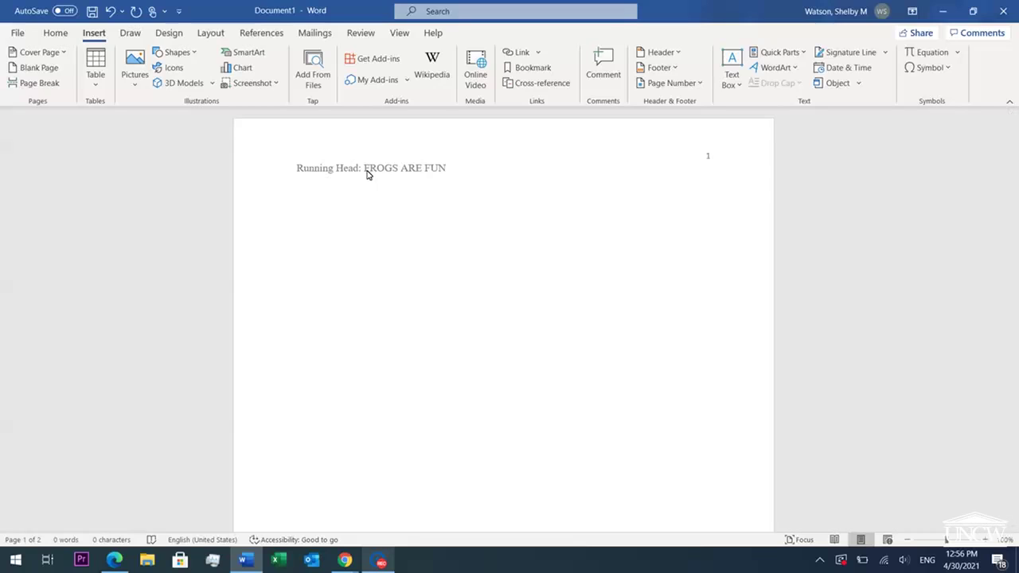
- Replace the first-page running head with FROG ARE FUN and close the header
click(56, 33)
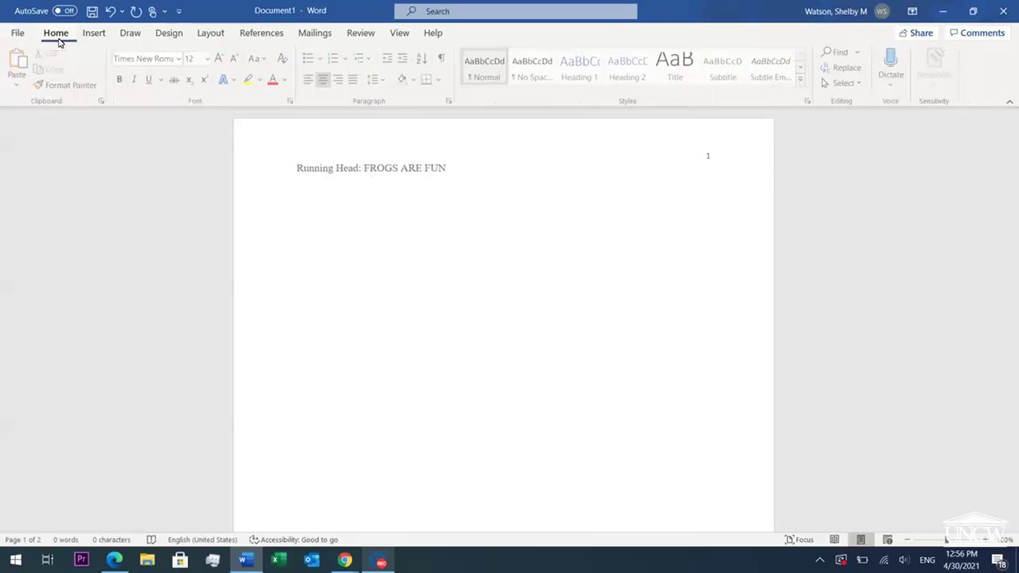
double_click(448, 168)
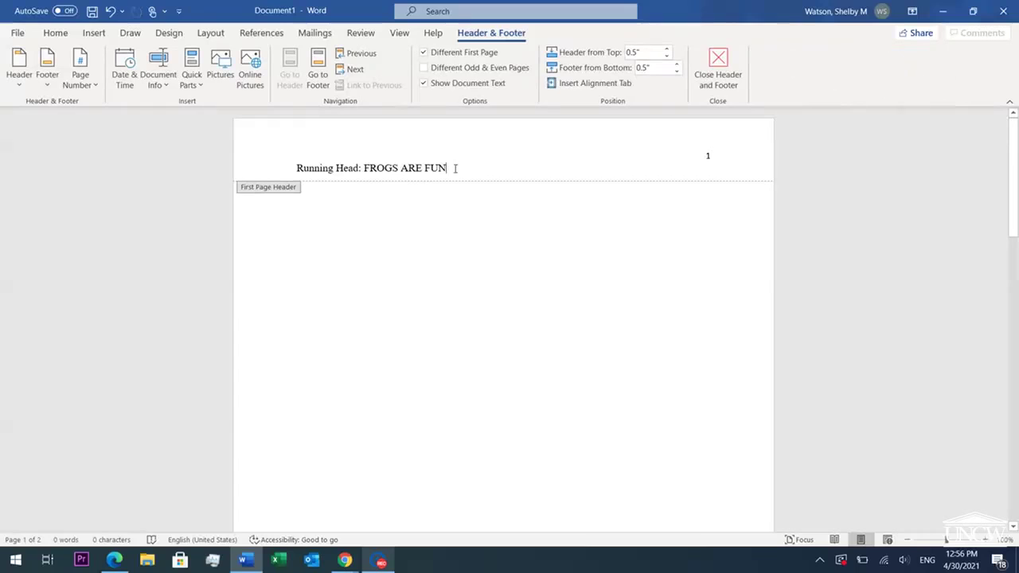
drag(453, 169, 300, 171)
key(BackSpace)
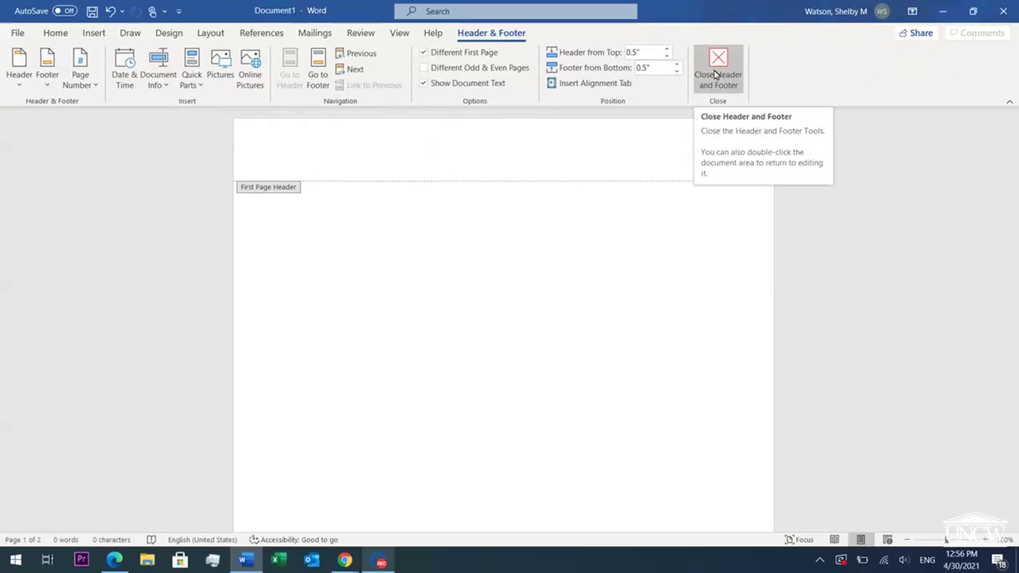
text(FR)
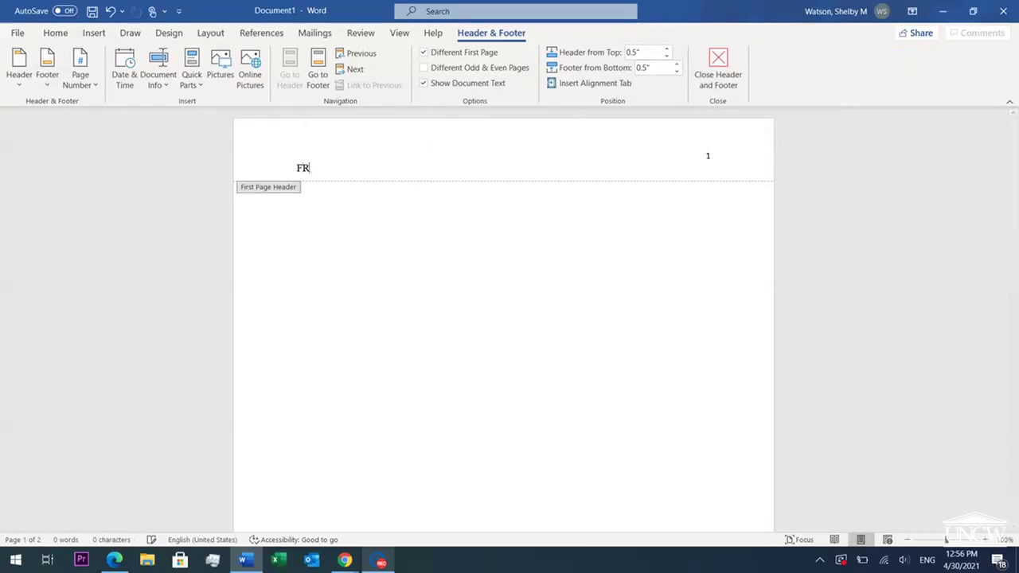
text(OG ARE FUN)
click(718, 65)
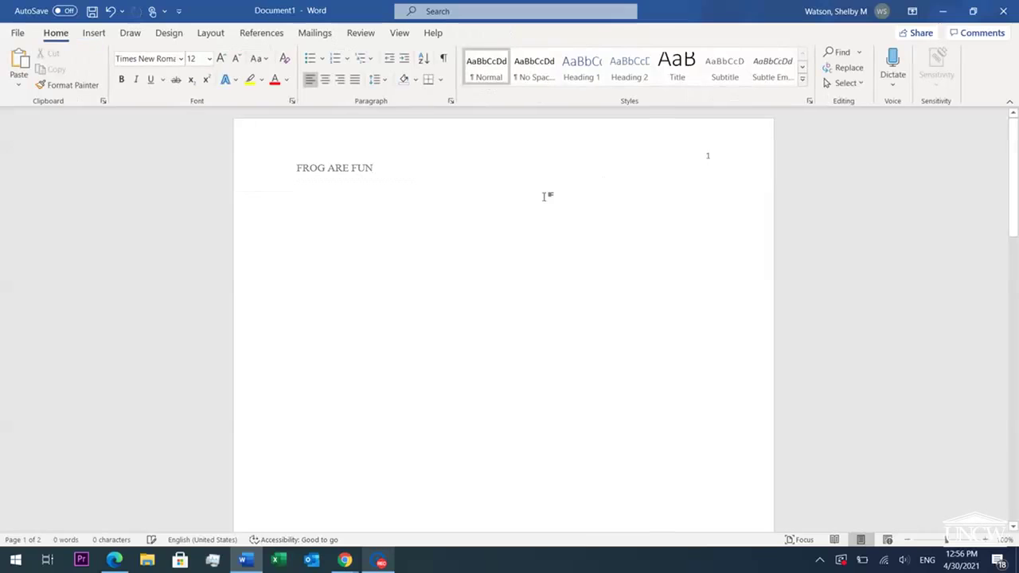
- Leave two blank lines at the start of the first page and enter the centered bold title Frogs Are Fun
mouse_move(1016, 178)
mouse_down()
mouse_move(1016, 208)
mouse_move(1014, 170)
mouse_up()
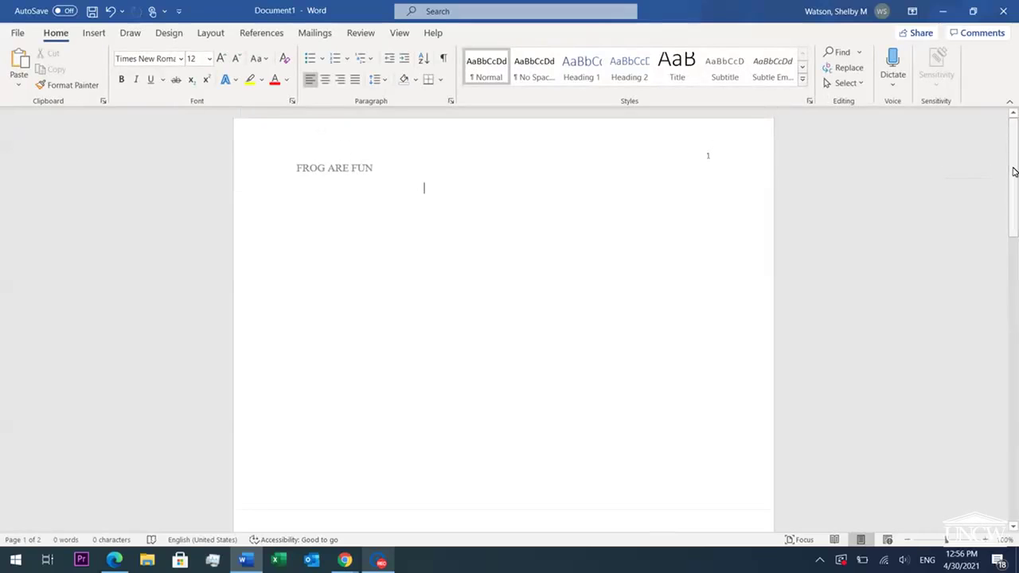
click(327, 88)
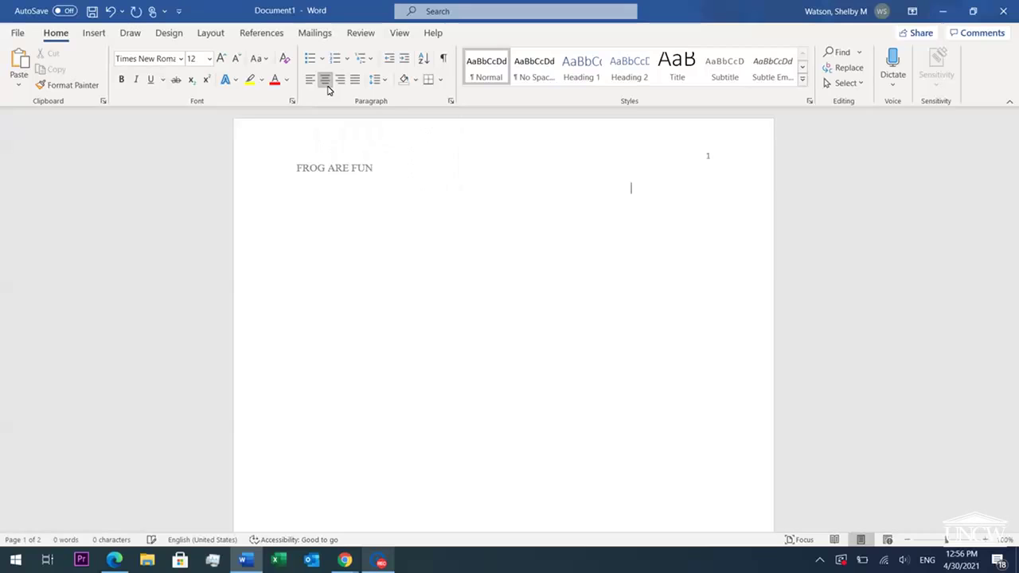
key(ctrl+l)
key(Return)
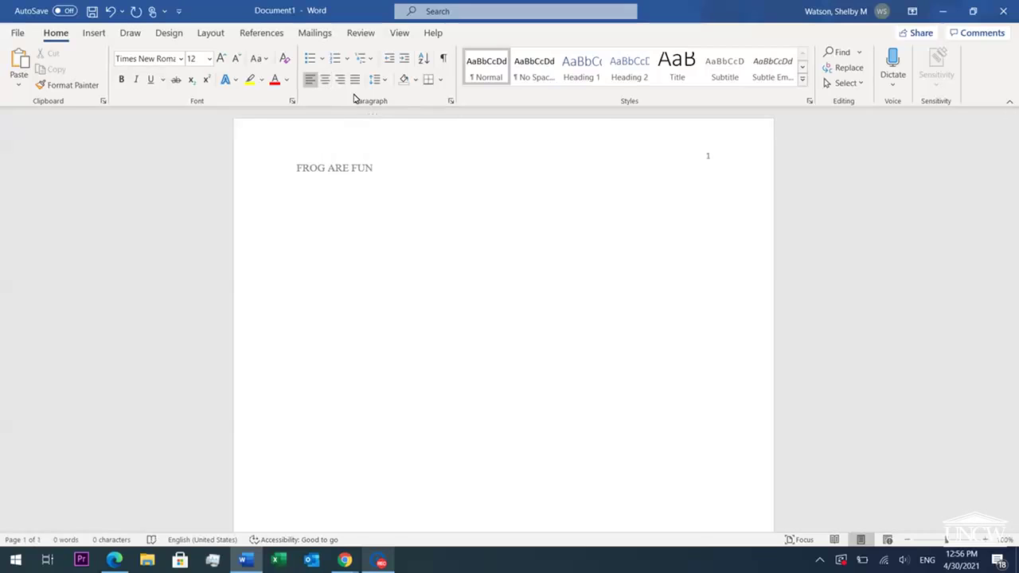
key(Return)
click(326, 82)
click(122, 81)
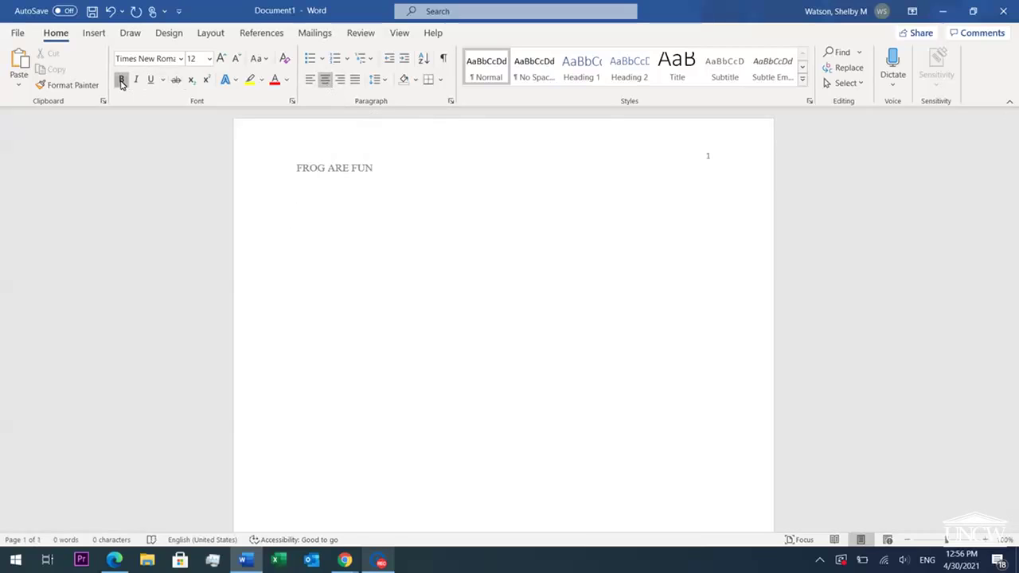
text(Frogs Are Fun)
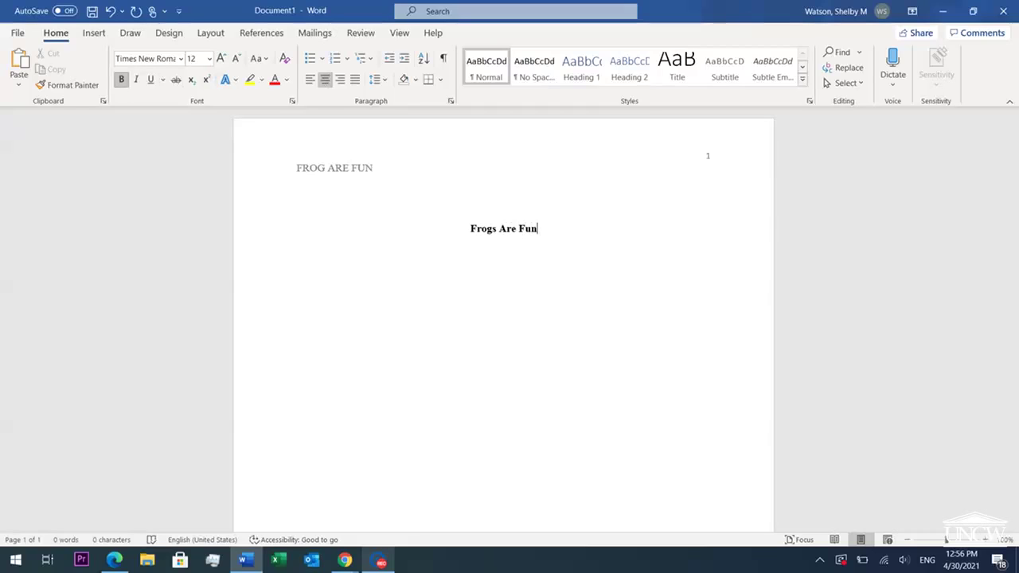
- Leave a blank line below the title and enter the author's full name centered without bold
key(Return)
click(121, 79)
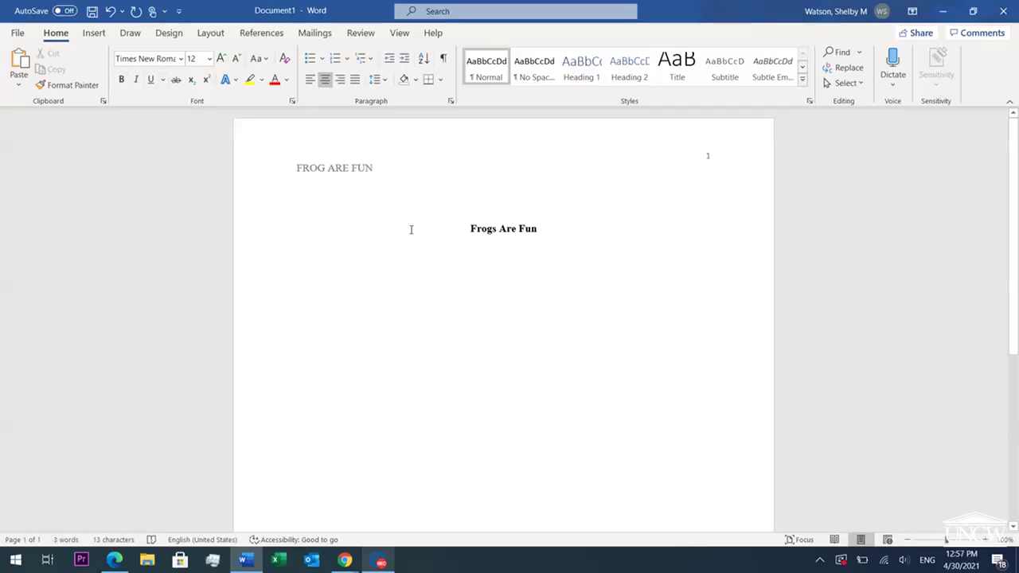
text(S)
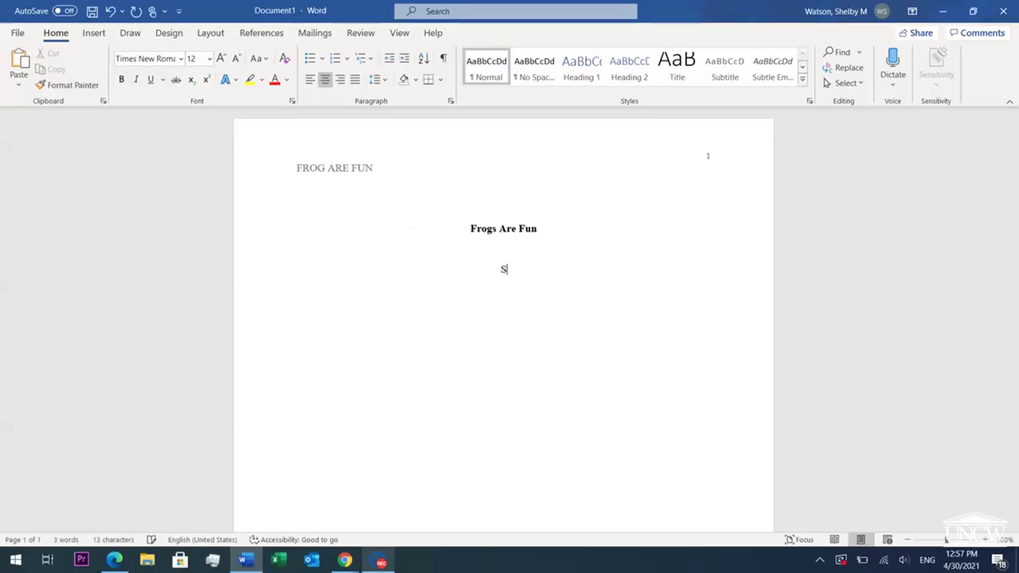
text(helby Watson De)
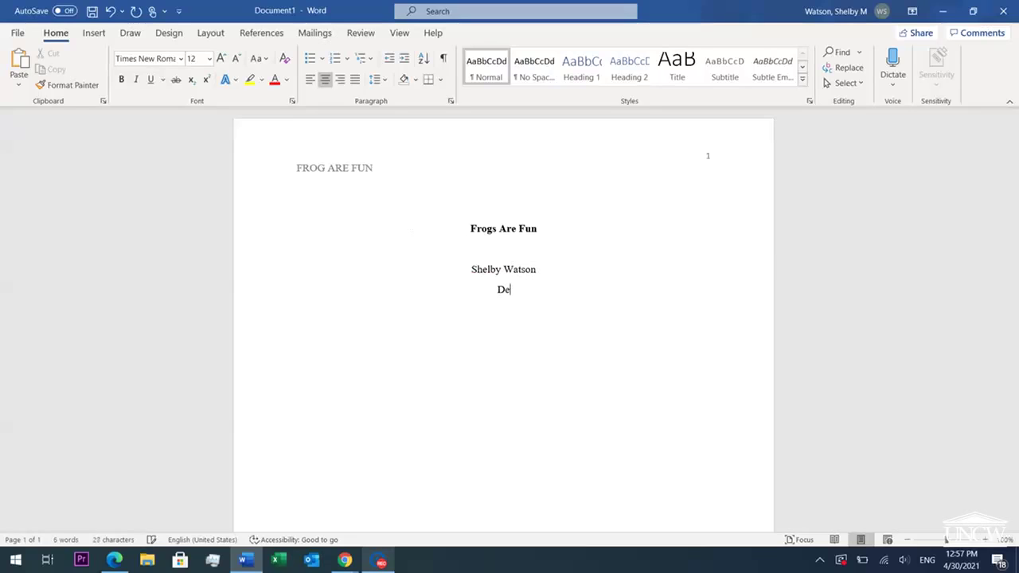
- Enter the affiliation Department of Biology & Marine Biology, University of North Carolina at Wilmington beneath the author's name
text(partment of Biol)
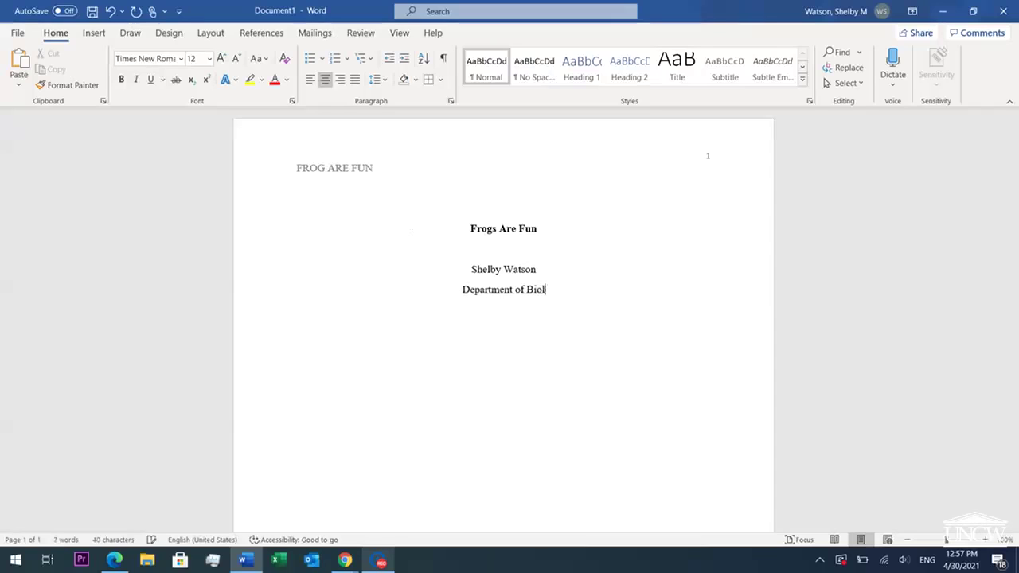
text(ogy & Marin)
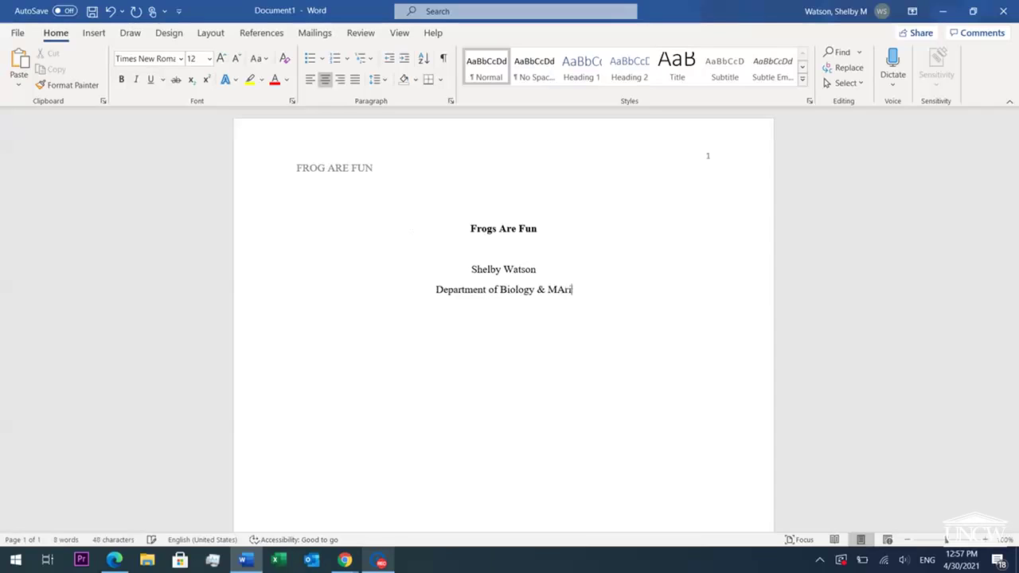
text(e Bi)
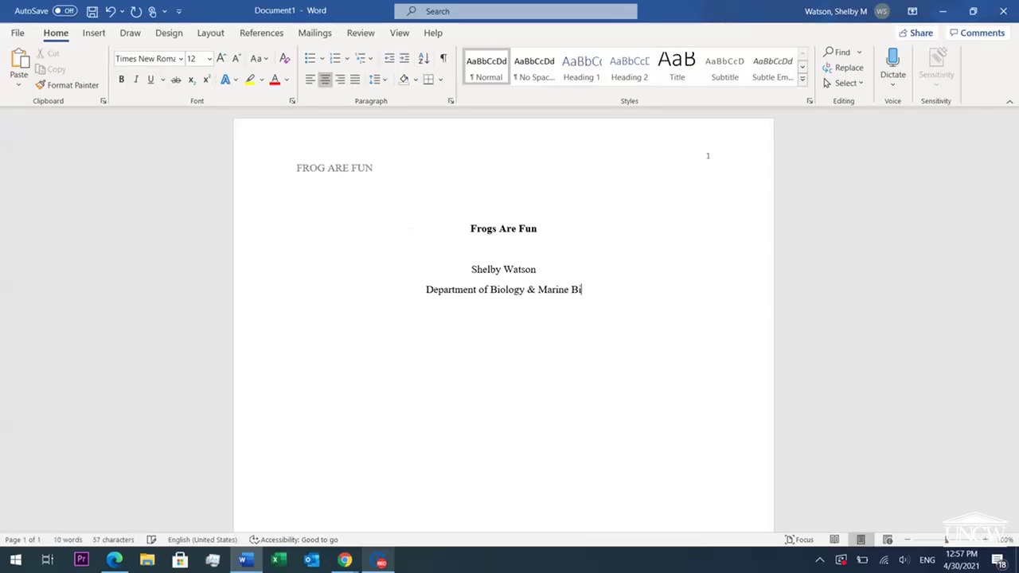
text(ology, )
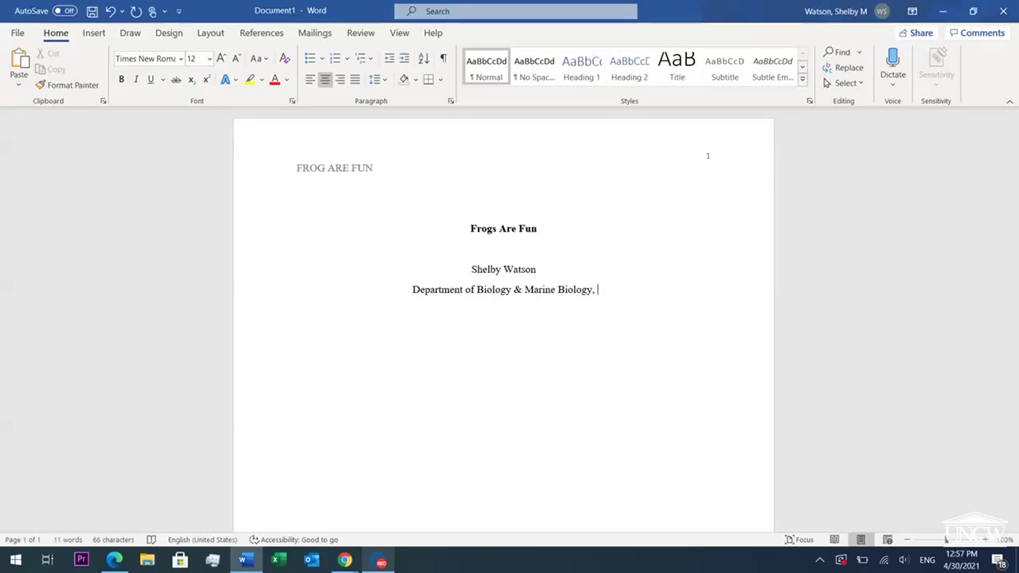
text(University )
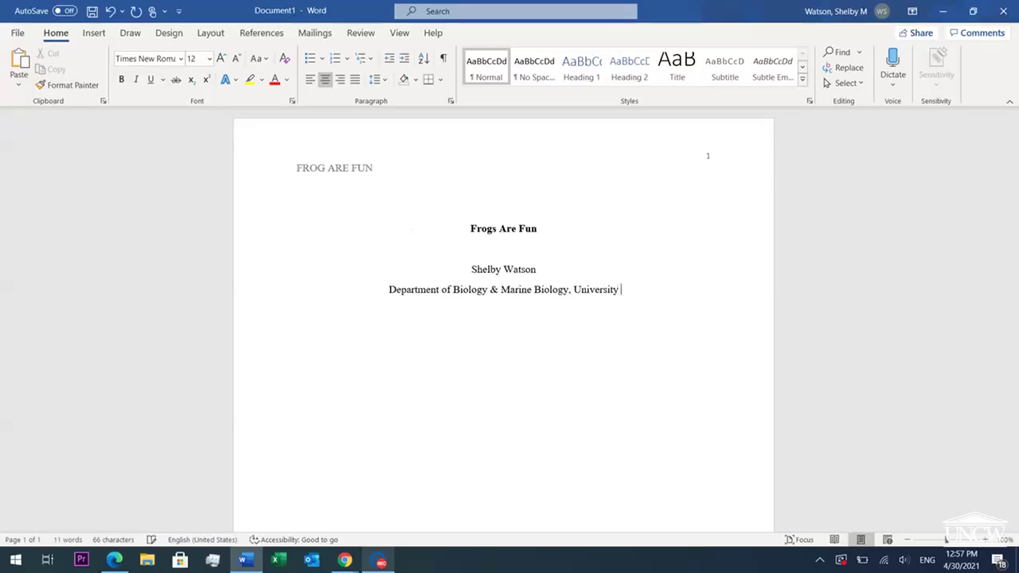
text(of North Carol)
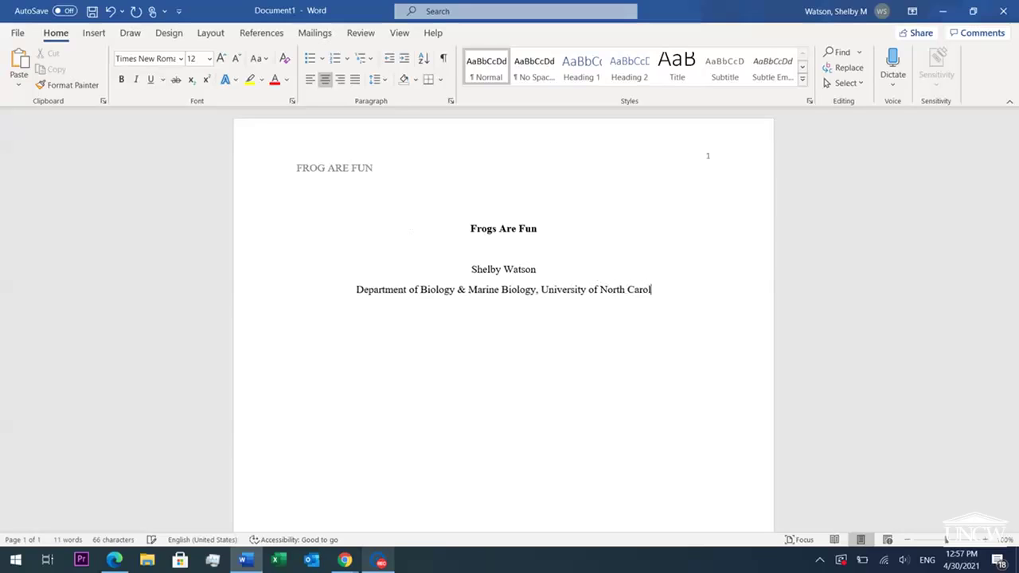
text(ina at W)
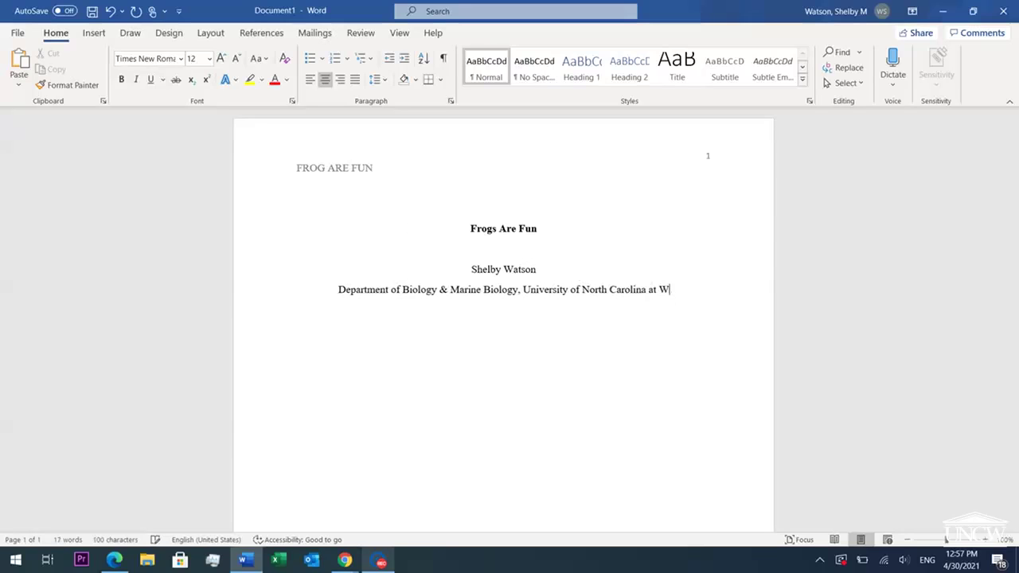
text(ilmington)
key(Return)
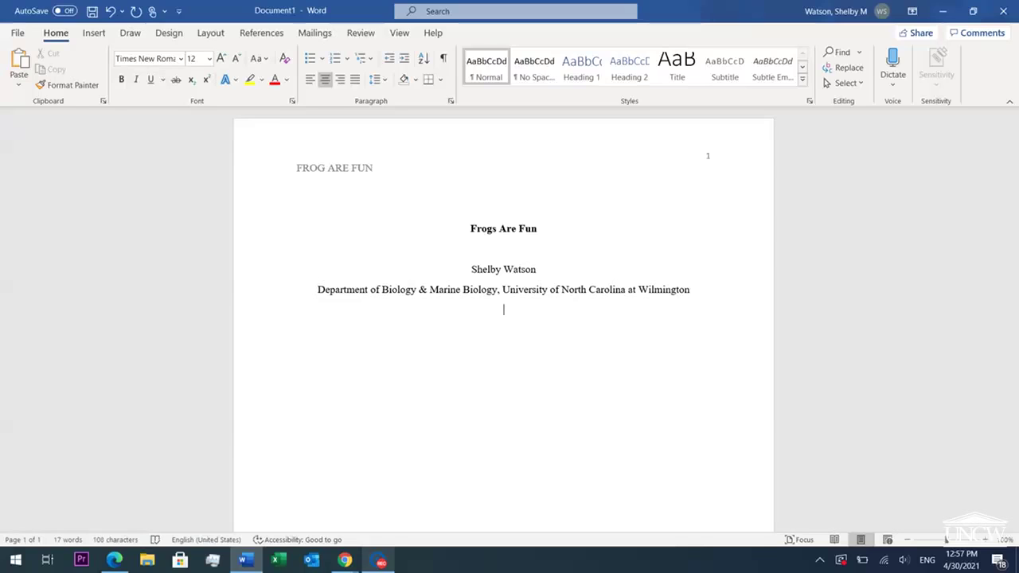
- Add separate lines for the course BIO 354: Herpetology, the instructor Dr. Professor and the date April 30, 2021
text(BIO 354:)
text(Herpetology)
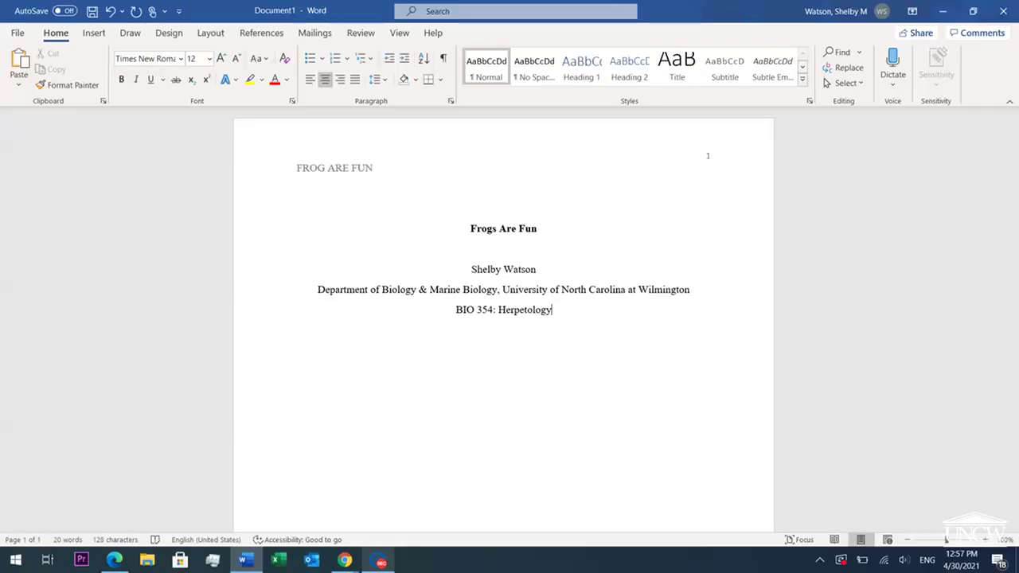
key(Return)
text(Dr. Professor)
key(Return)
text(April )
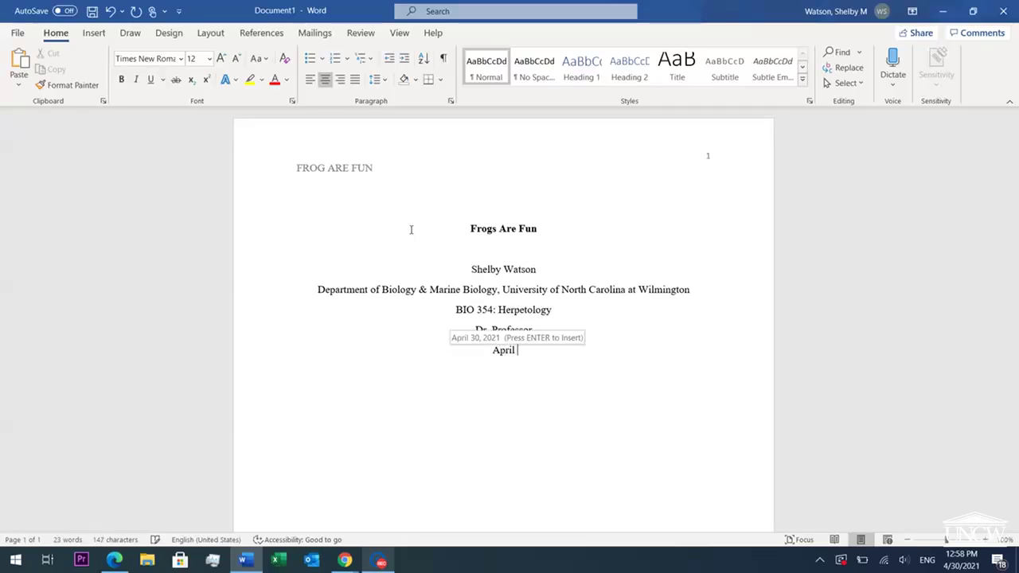
text(30, 2021)
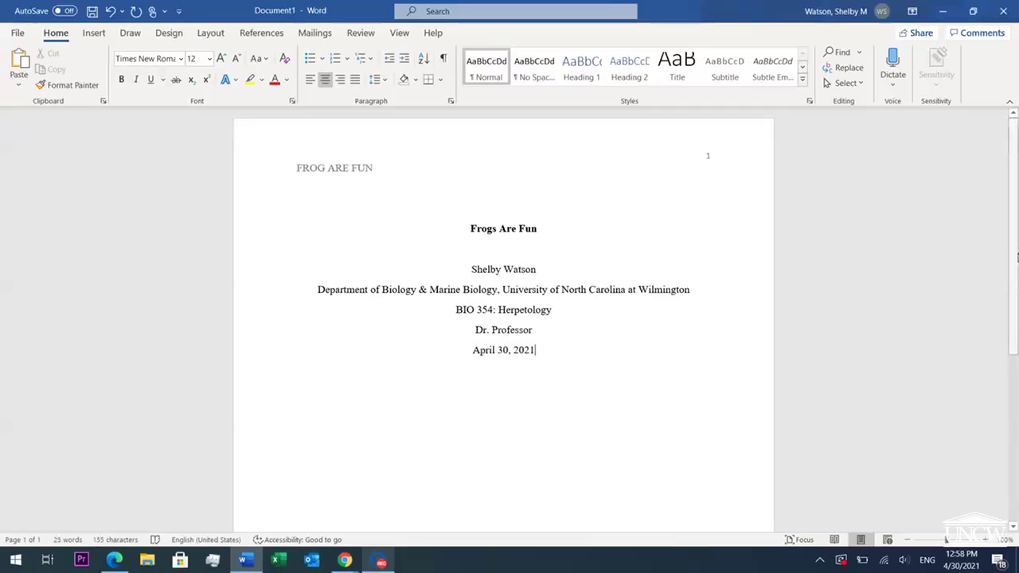
- Lower the title block on the page by inserting five blank lines above the title
scroll(1017, 267, down, 1)
scroll(1017, 267, up, 1)
click(456, 230)
key(Return)
key(Return)
key(Return)
key(Return)
key(Return)
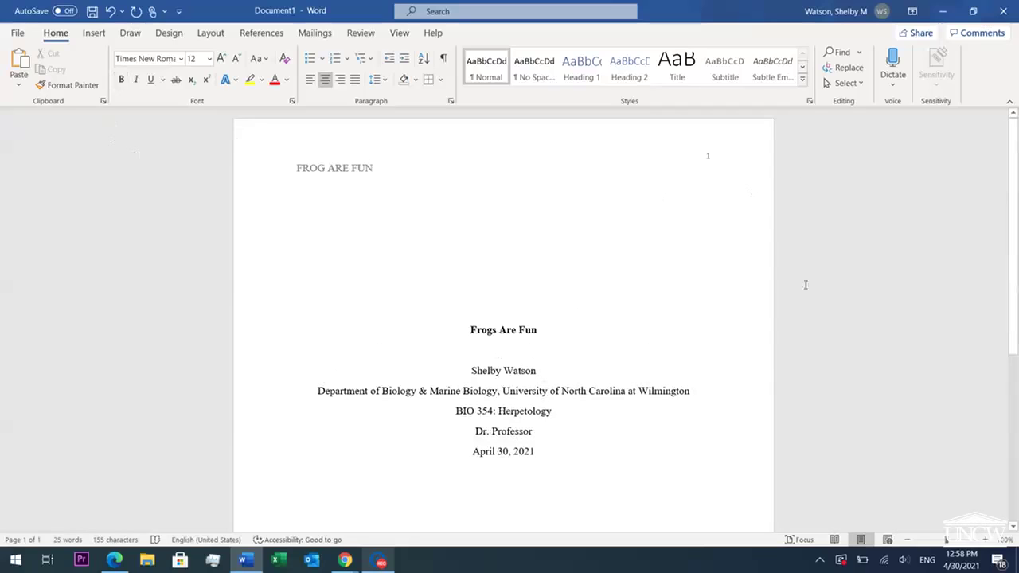
click(505, 269)
scroll(1017, 342, down, 2)
scroll(1018, 342, down, 2)
scroll(993, 266, up, 4)
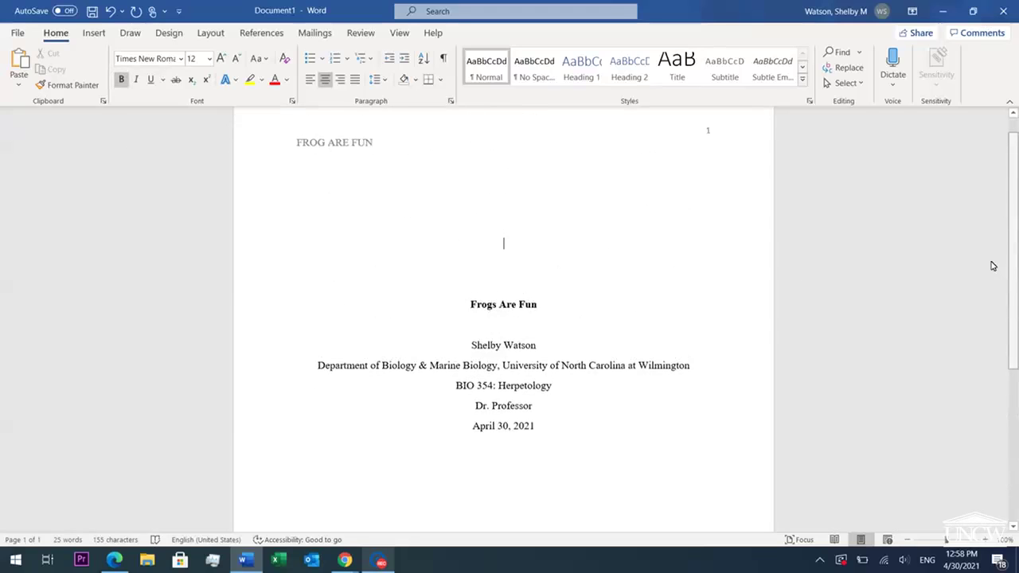
- Insert a page break after the date line to start the second page
scroll(1009, 284, down, 1)
scroll(602, 245, down, 4)
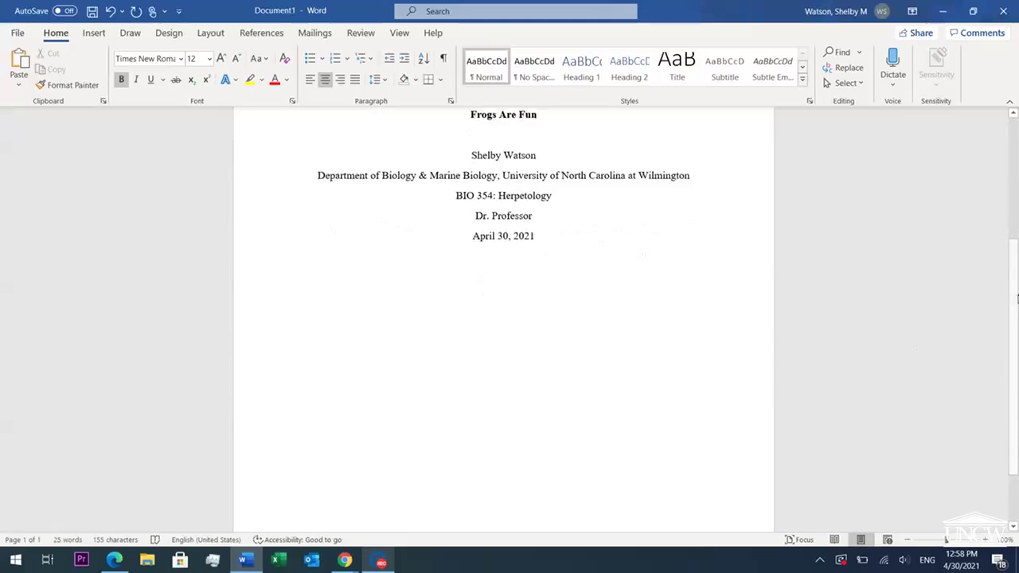
scroll(601, 245, down, 2)
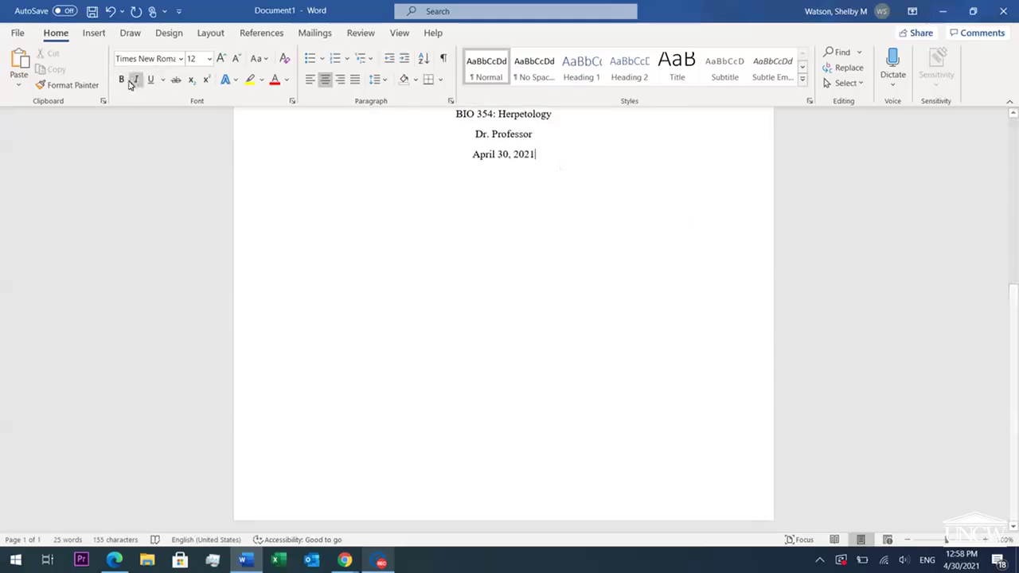
click(94, 33)
click(34, 84)
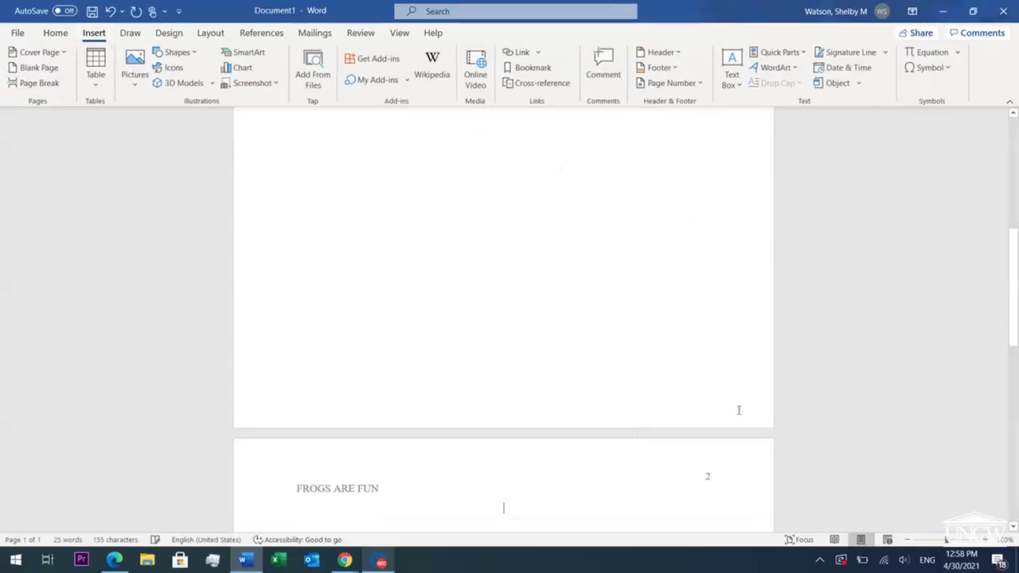
- Add the paper title Frogs Are Fun as a centred bold heading on the first line of page 2
drag(1012, 306, 1013, 382)
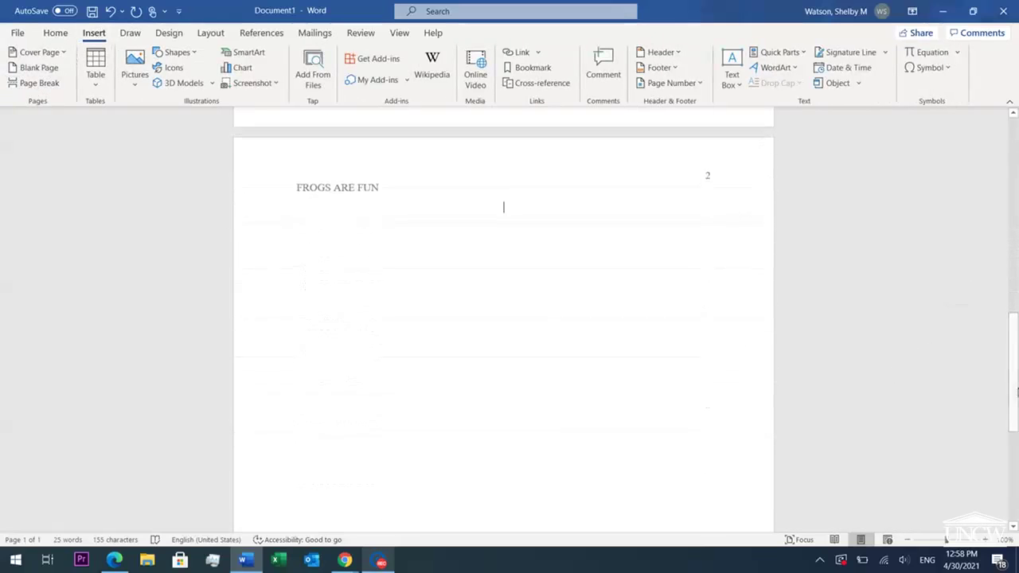
click(52, 33)
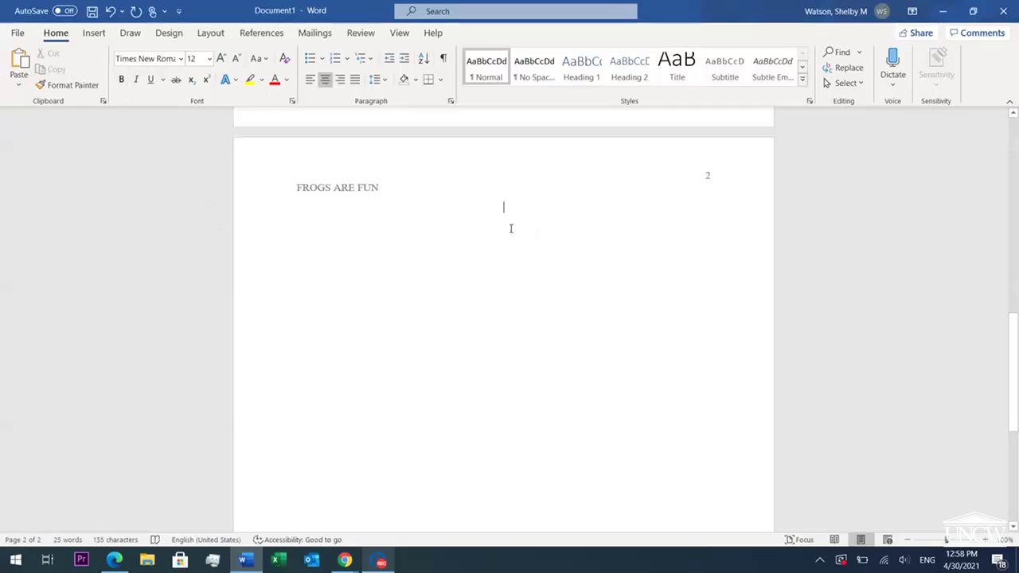
click(122, 79)
text(Frogs Are Fun)
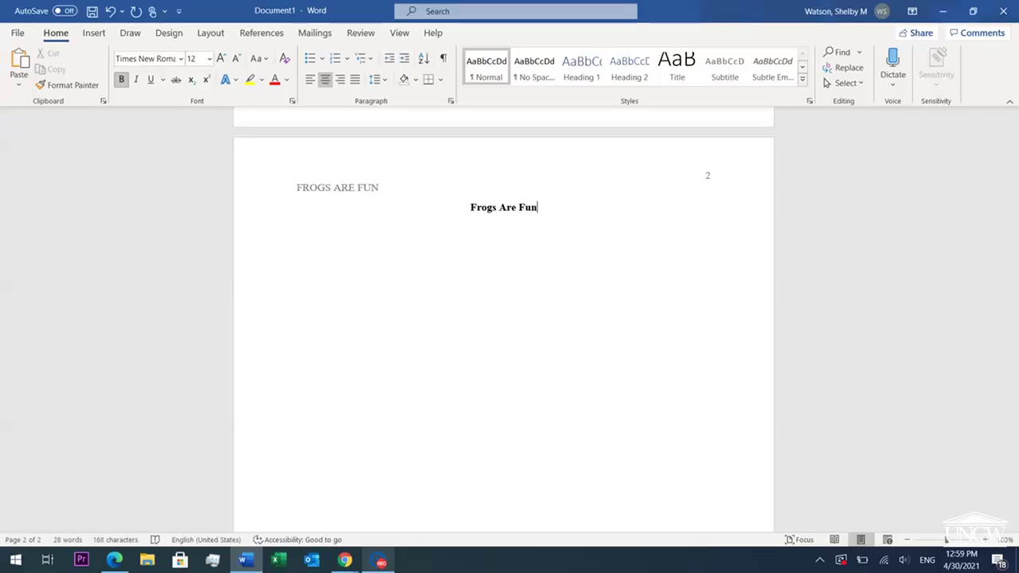
drag(470, 207, 539, 214)
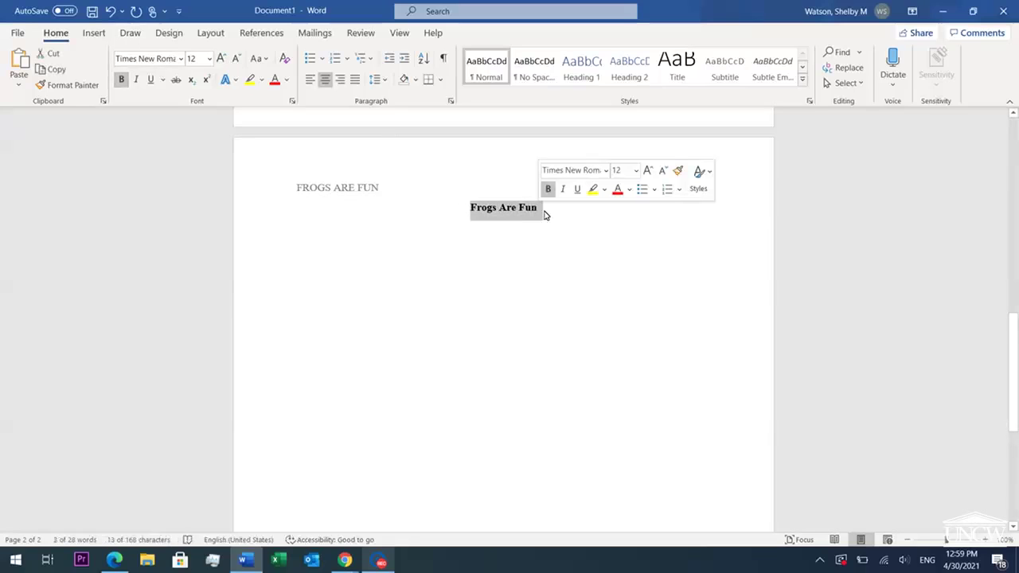
click(539, 214)
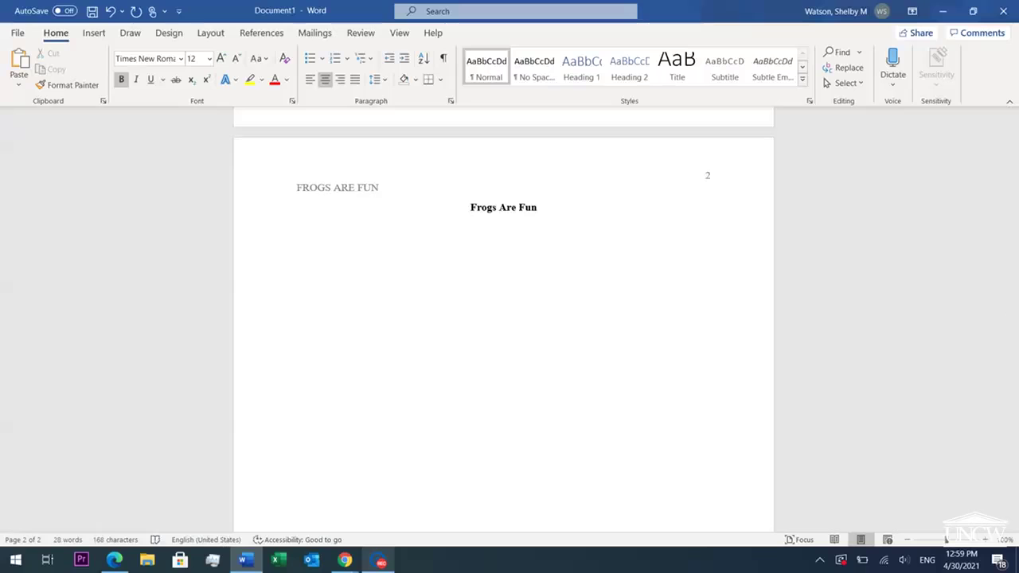
- Add a left-aligned, first-line-indented paragraph reading Introduction text. beneath the title on page 2
click(309, 79)
key(Tab)
text(Introduction te)
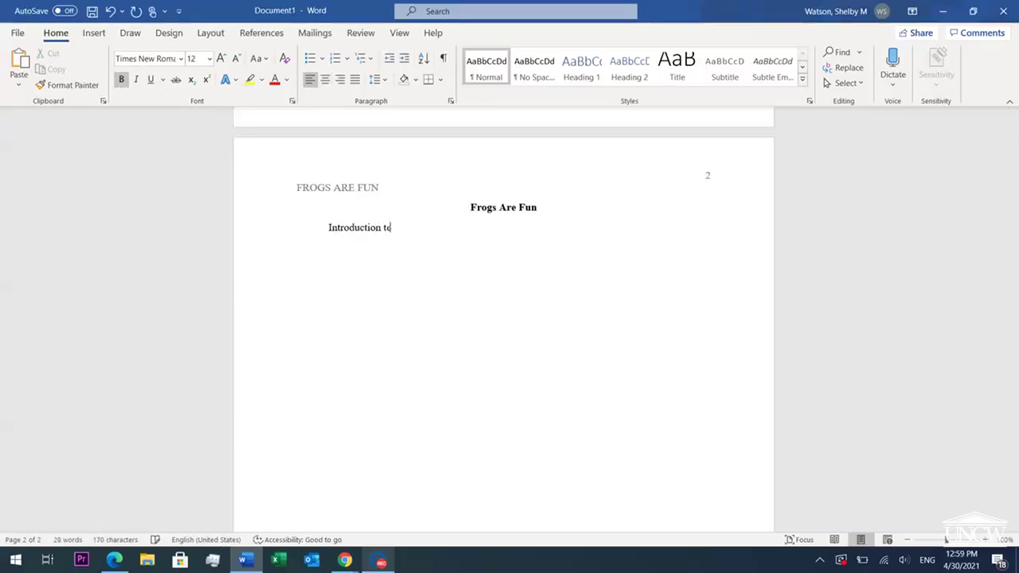
text(xt.)
key(Return)
- Add a centred bold heading Tree Frogs and a left-aligned bold subheading Green Tree Frog beneath the introduction
click(327, 84)
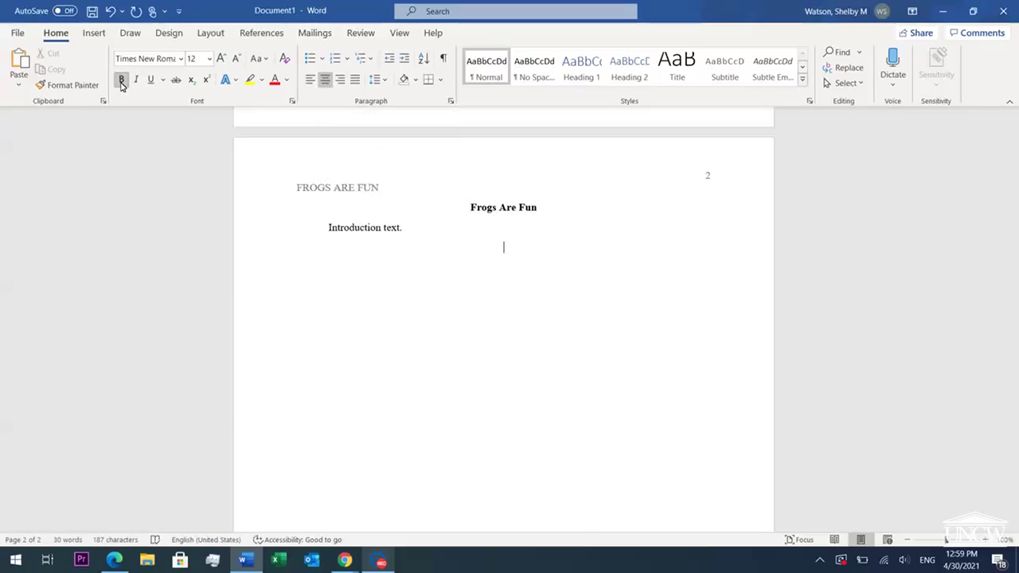
text(Tree Frogs)
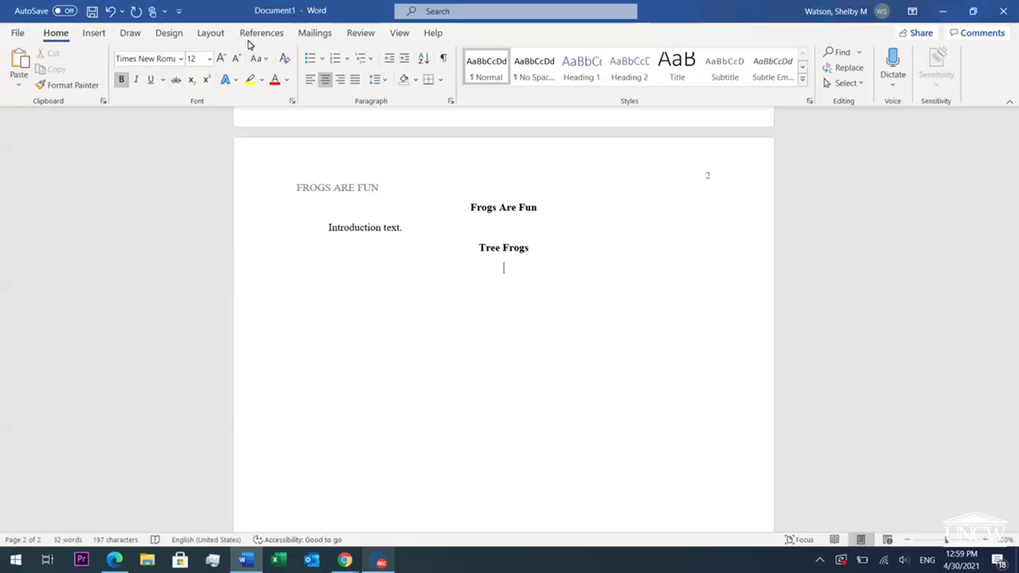
click(312, 83)
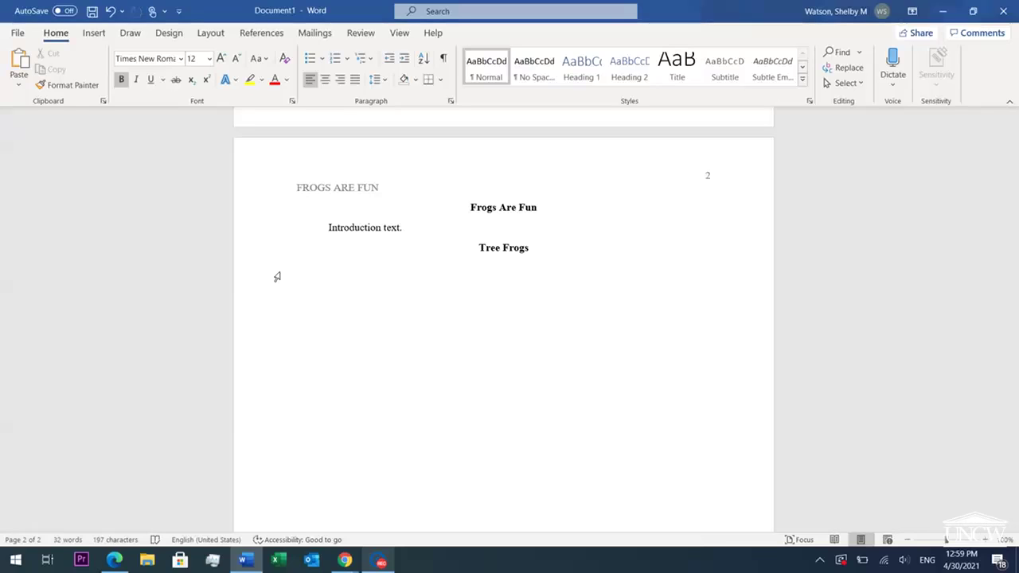
text(Green Tree Frog)
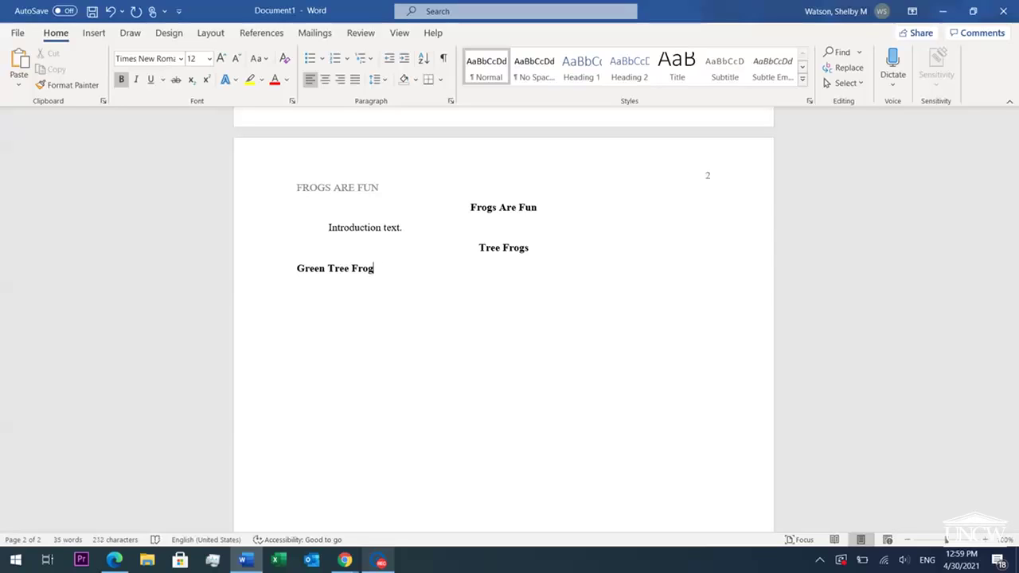
key(Return)
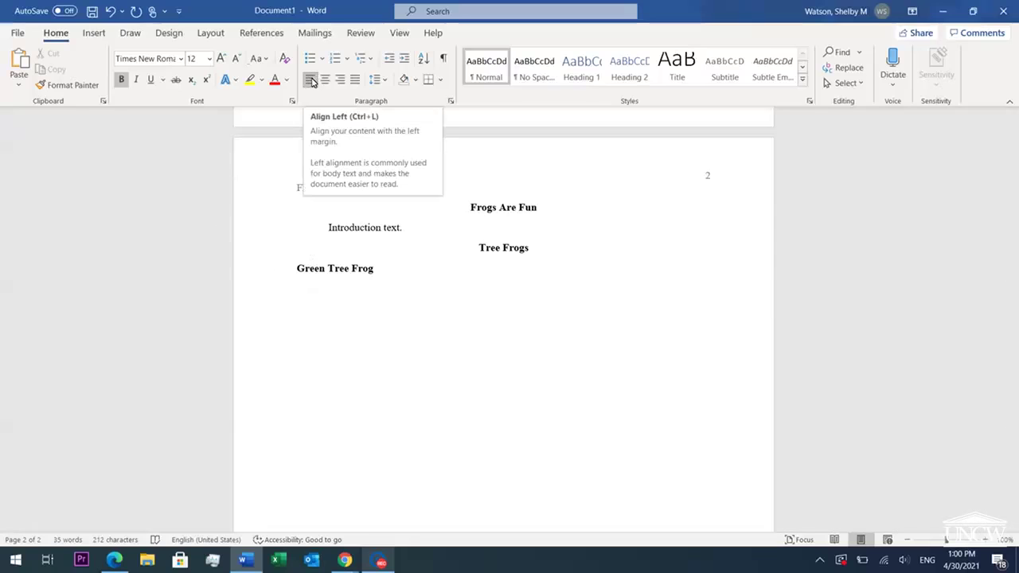
- Add a left-aligned bold italic heading Green Tree Frog Habitat with an indented regular paragraph Text. beneath it
click(136, 79)
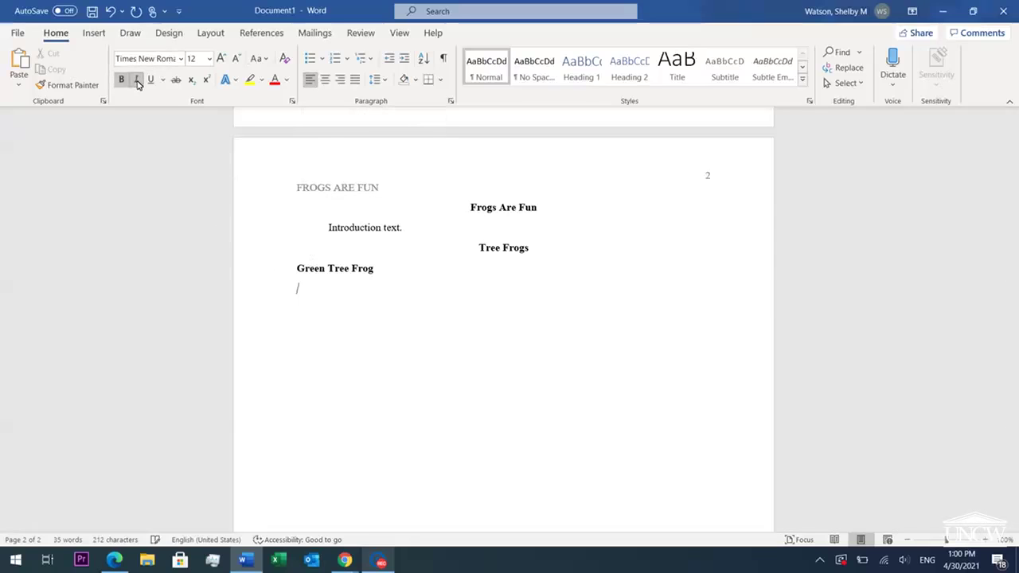
text(Green Tree Frog Habitat)
click(137, 80)
click(123, 81)
key(Return)
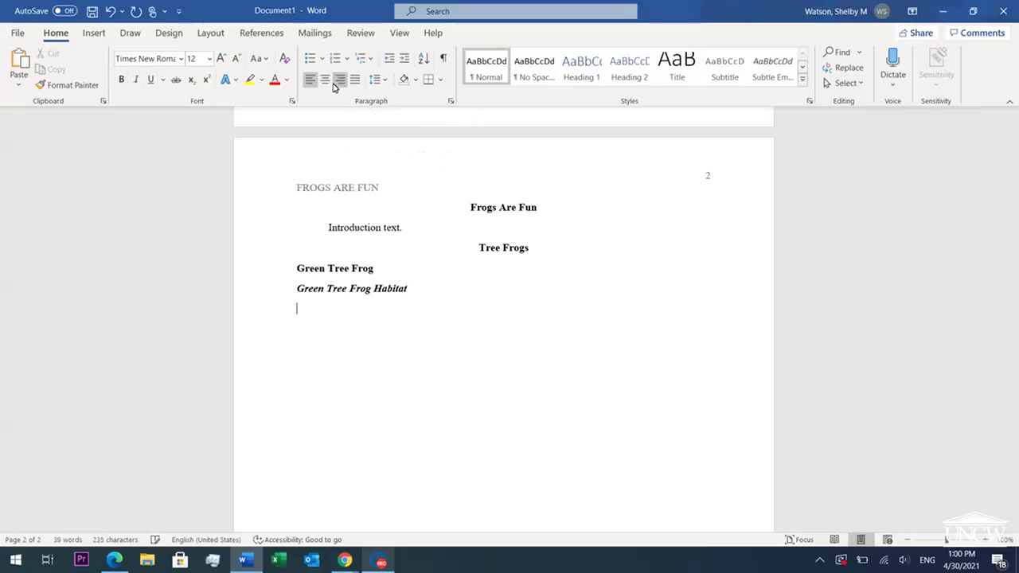
key(Tab)
text(Text.)
- Add a second bold italic heading, Green Tree Frog Diet, with an indented regular paragraph Text. beneath it
click(121, 80)
click(136, 80)
text(G)
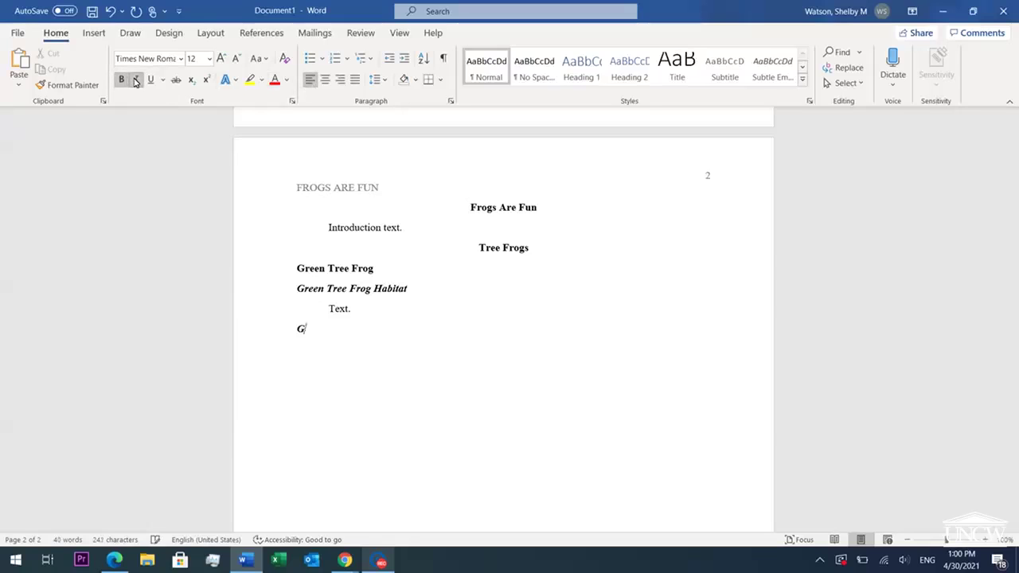
text(reen Tree Frog Diet)
key(Return)
click(121, 78)
click(137, 83)
key(Tab)
text(Text.)
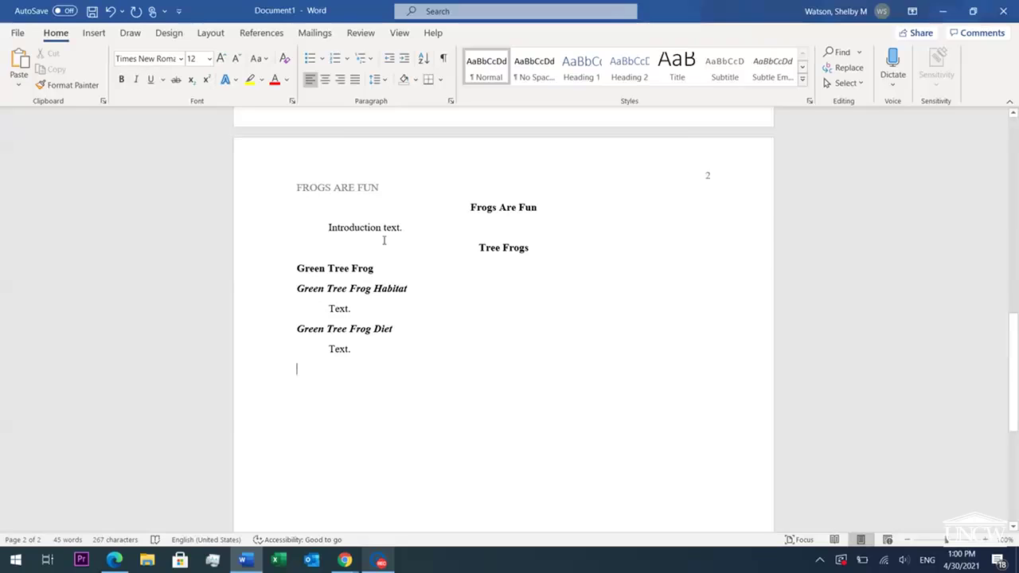
- Insert a page break after the diet section's text to start page 3
scroll(1017, 353, down, 1)
drag(1017, 356, 1017, 388)
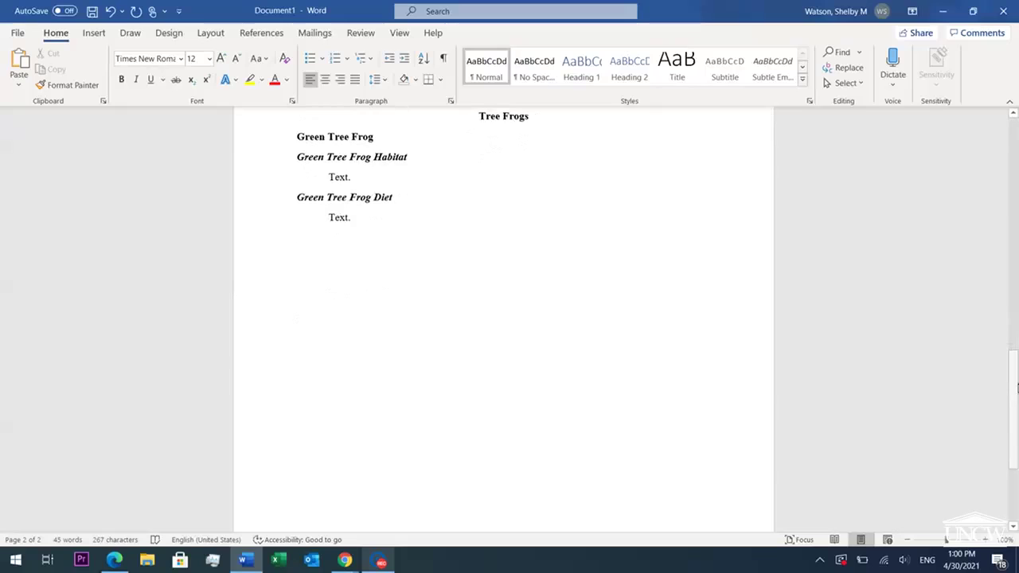
click(93, 33)
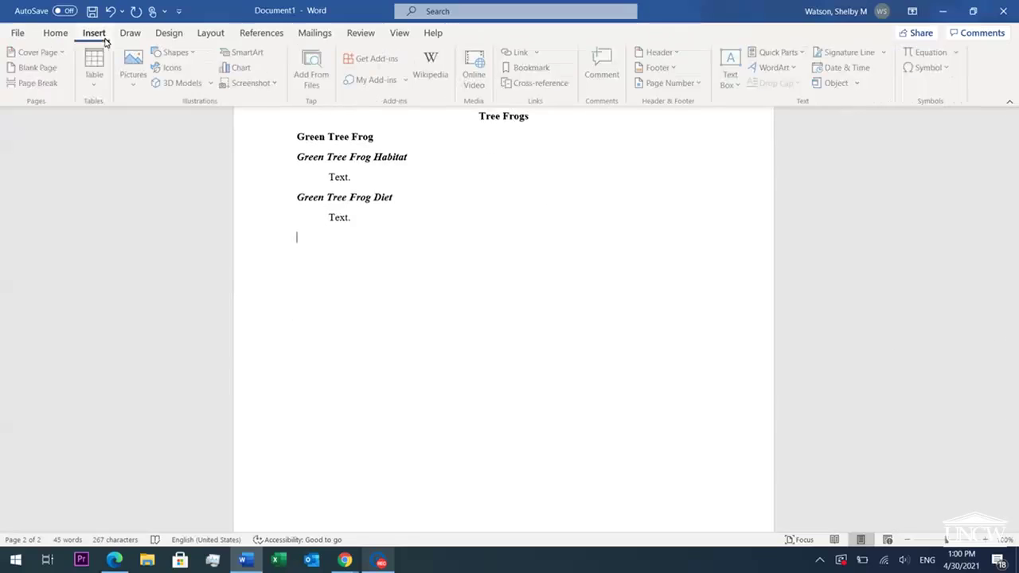
click(57, 84)
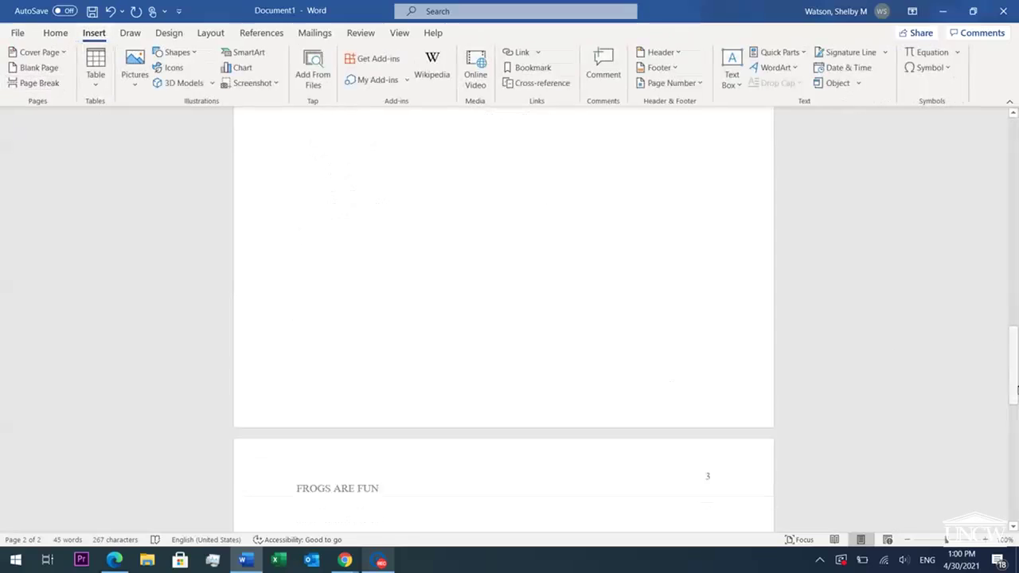
drag(1017, 397, 1017, 446)
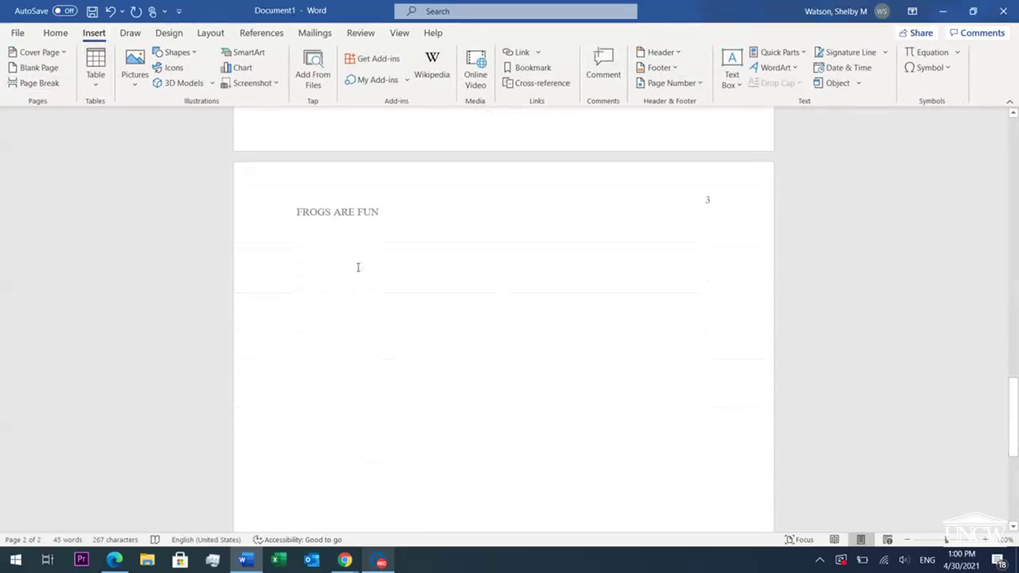
- Add a centred bold heading References on page 3 with a left-aligned regular label Journal Article: beneath it
click(55, 33)
click(325, 80)
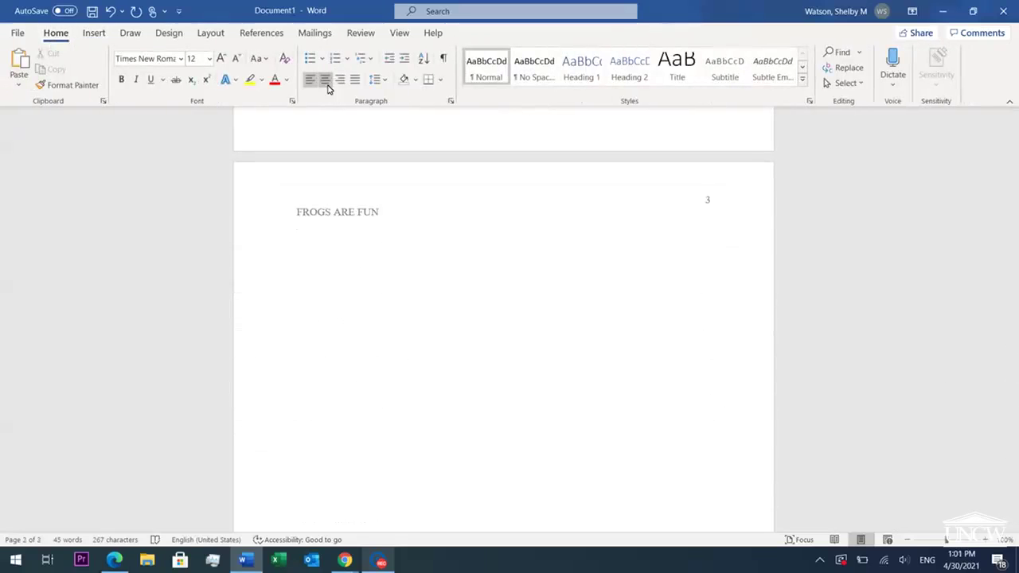
click(121, 79)
text(References)
key(Return)
click(310, 80)
click(120, 80)
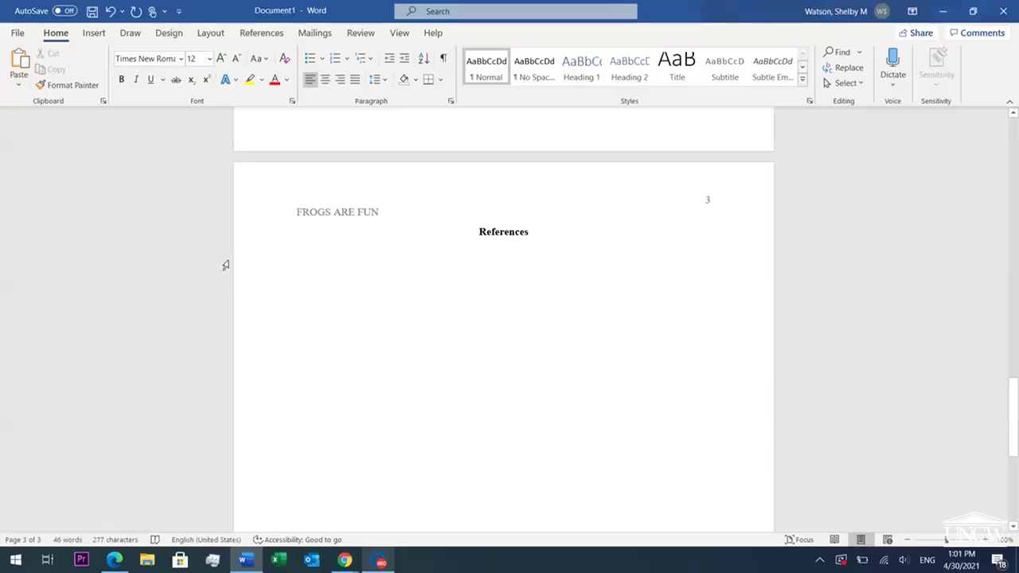
text(Journal Article:)
key(Return)
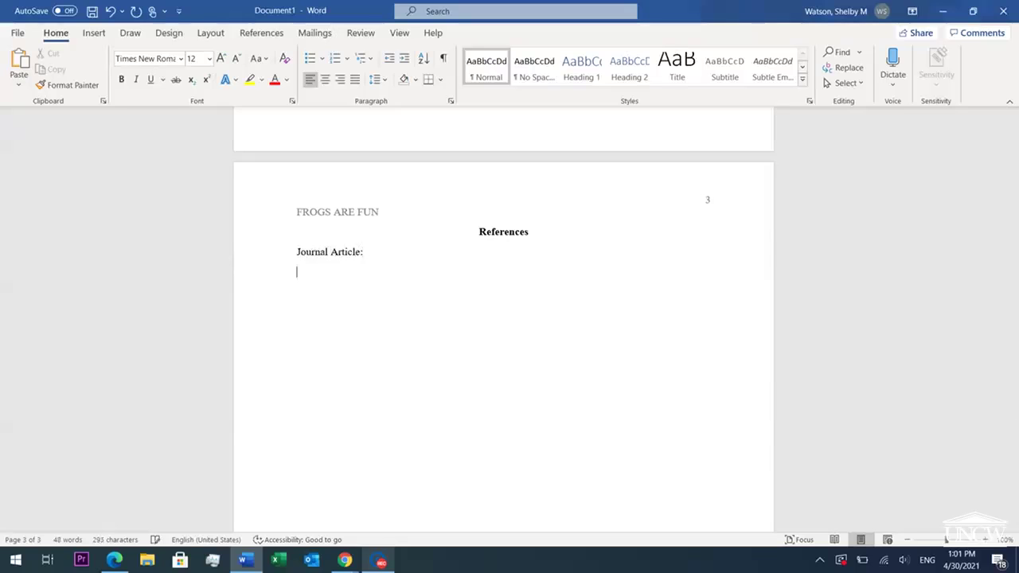
- Switch to Chrome and examine the author names listed for the JSTOR journal article on the wood frog Rana sylvatica
mouse_move(345, 560)
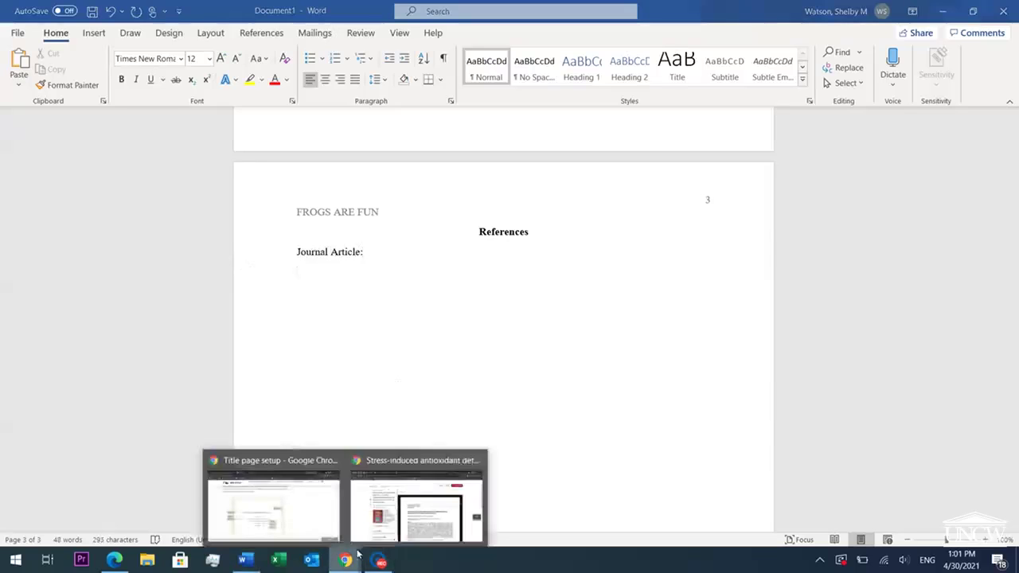
click(395, 527)
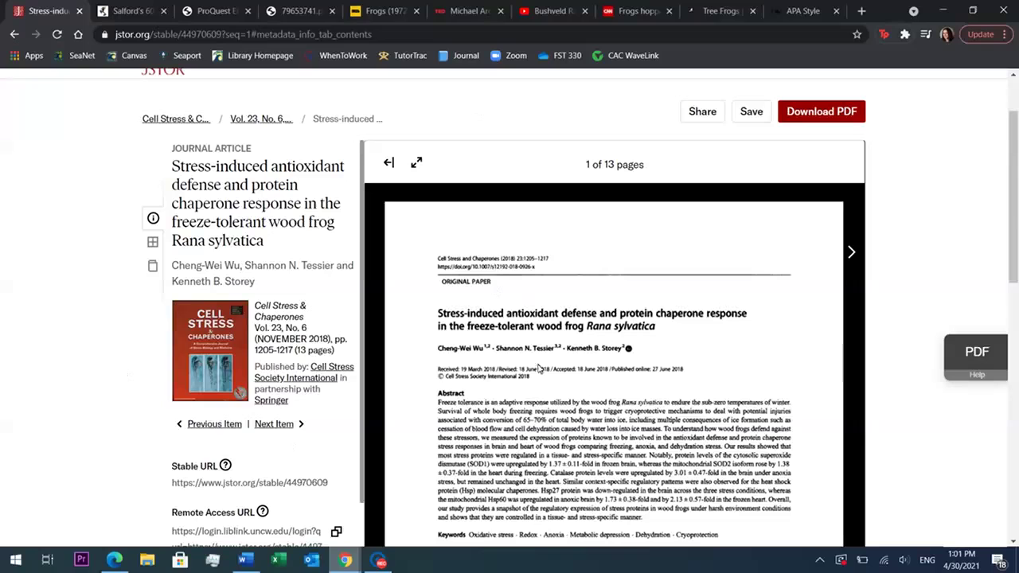
drag(1015, 141, 1017, 155)
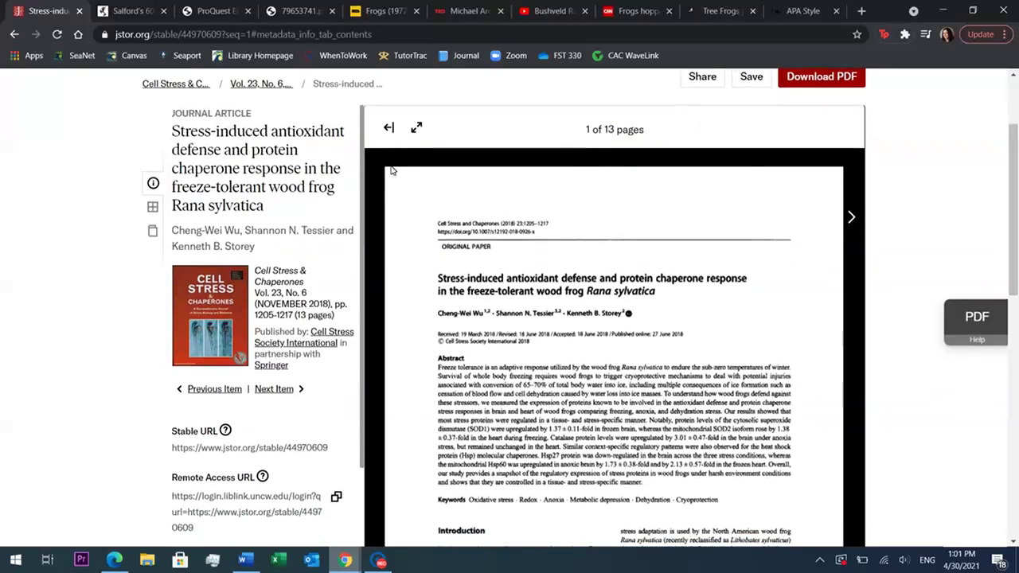
click(172, 230)
drag(172, 230, 259, 248)
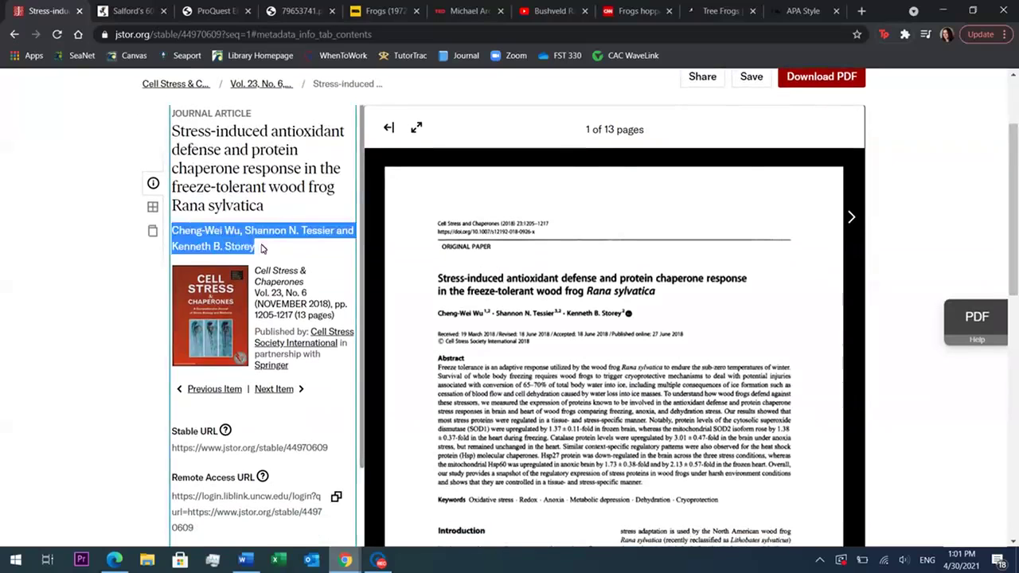
click(274, 250)
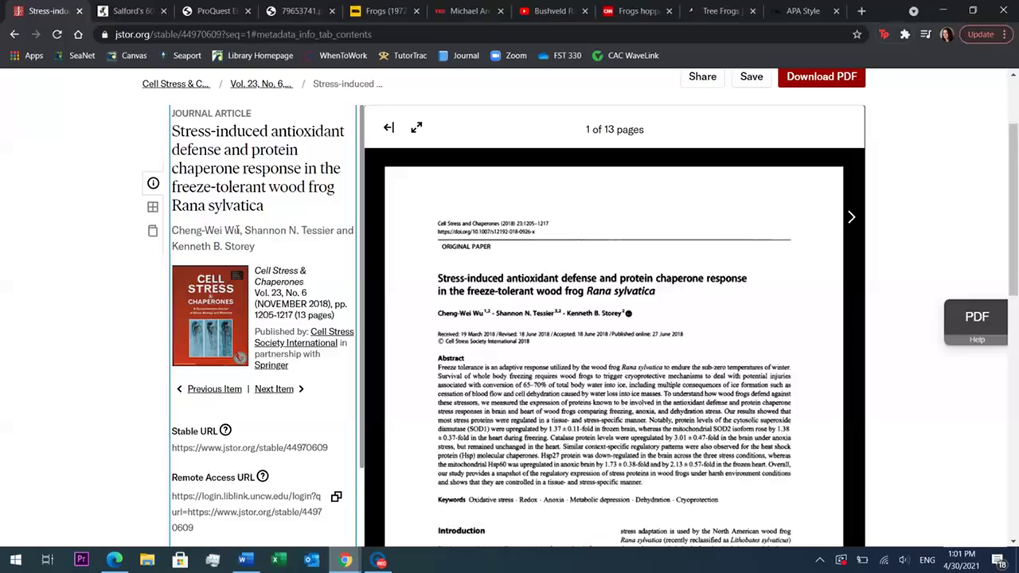
drag(237, 230, 172, 231)
click(306, 245)
- Switch back to Word and begin the journal article reference with the first author's surname and initials
click(240, 559)
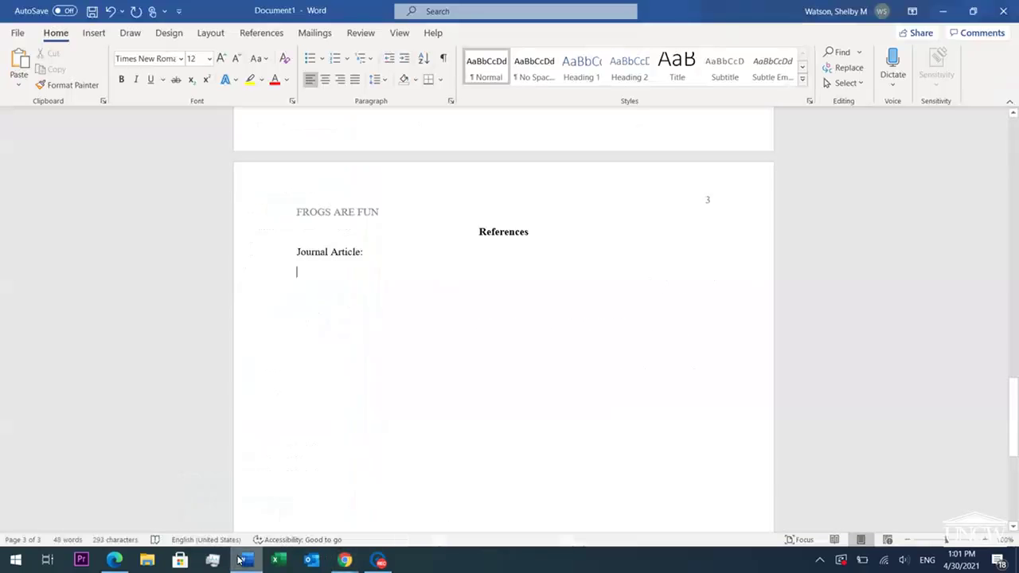
text(Wu,)
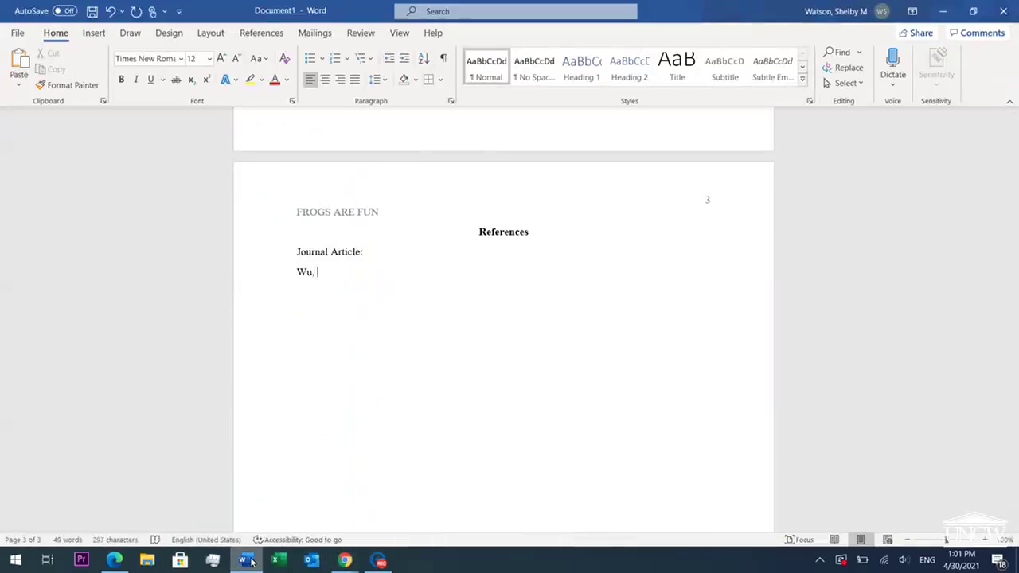
click(249, 562)
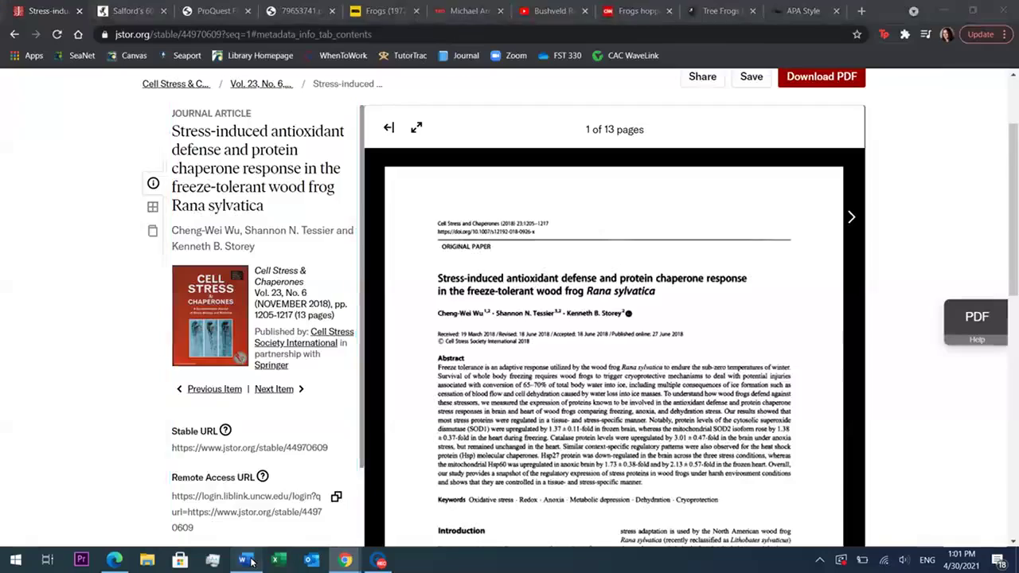
click(250, 562)
text(C. W.)
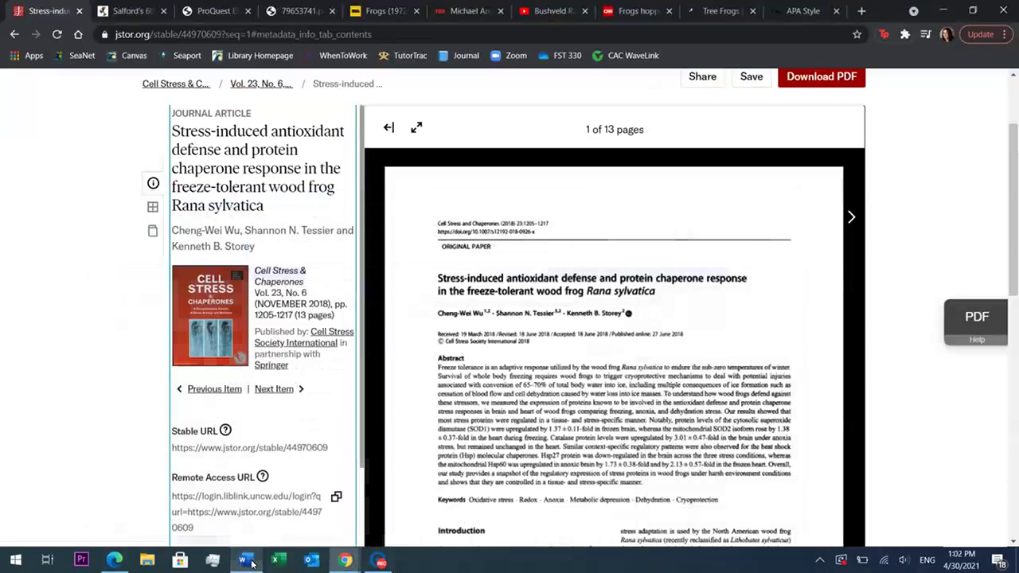
- Checking the JSTOR page in Chrome, add the second author's surname and initials to the Word reference, followed by a comma and ampersand
click(252, 562)
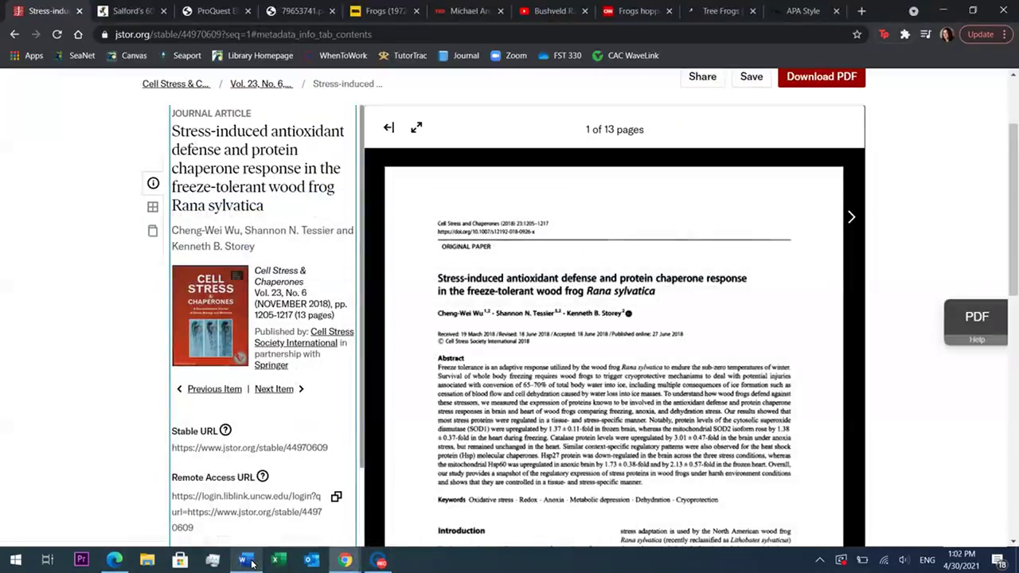
click(252, 562)
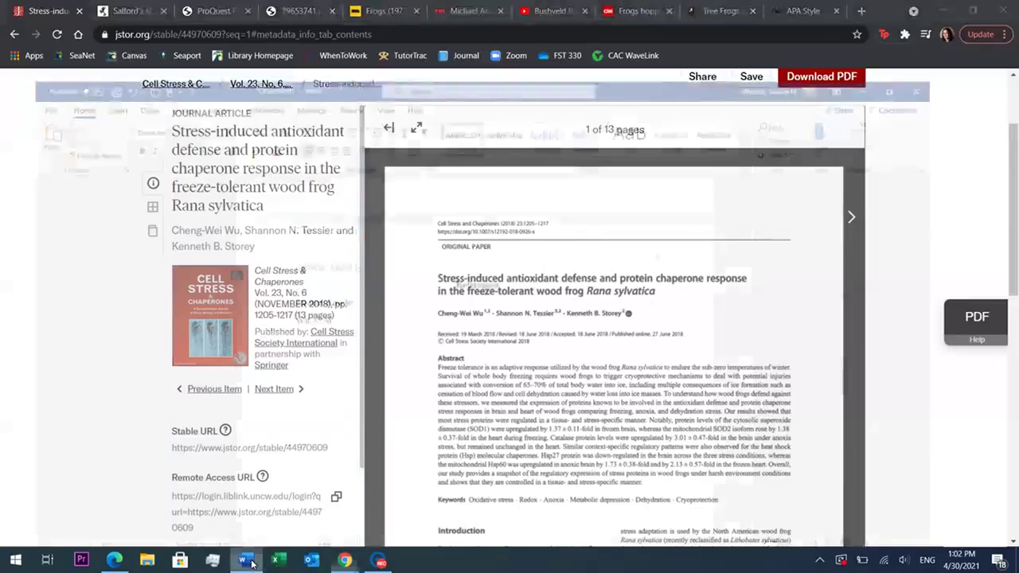
text(Tessier)
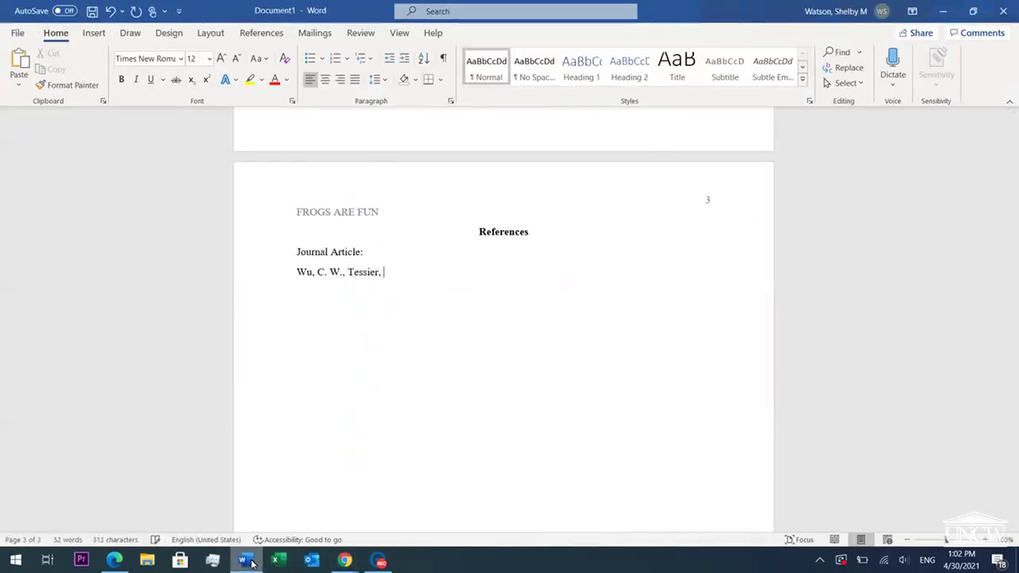
text(,)
click(252, 562)
click(251, 562)
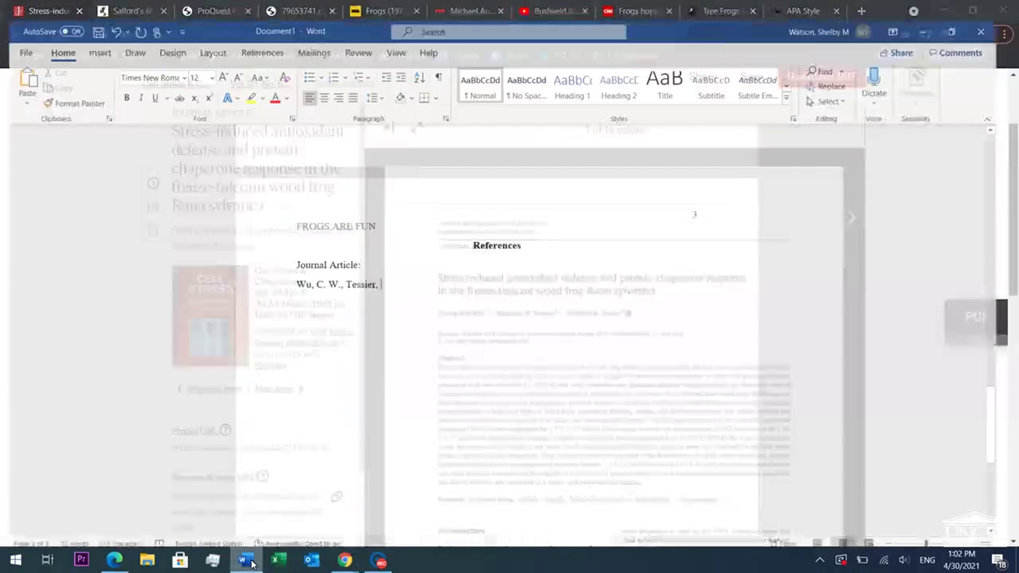
text(S. N)
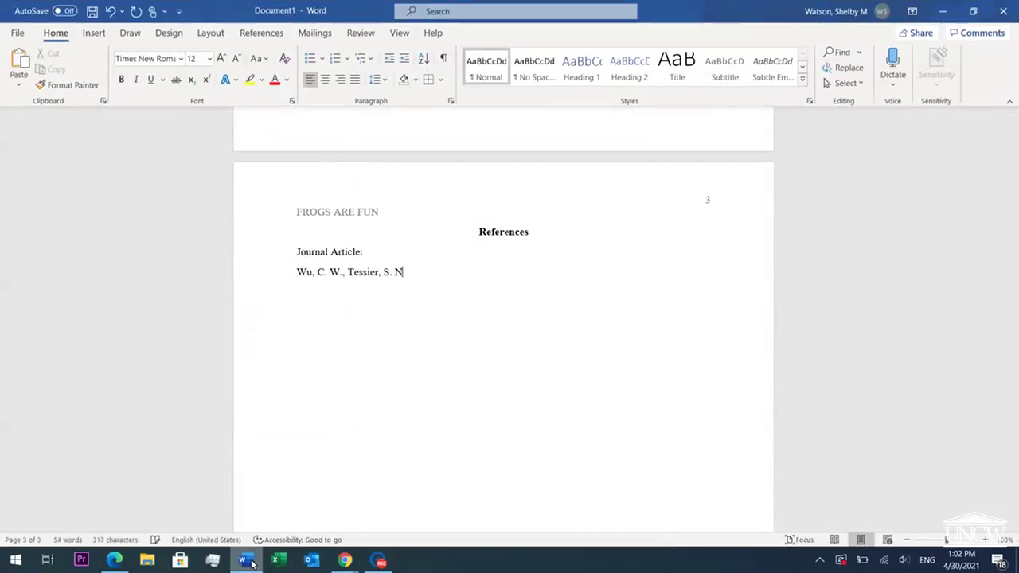
text(., &)
- Check the third author in Chrome, add that surname and initials to the Word reference, and open a parenthesis for the date
click(246, 561)
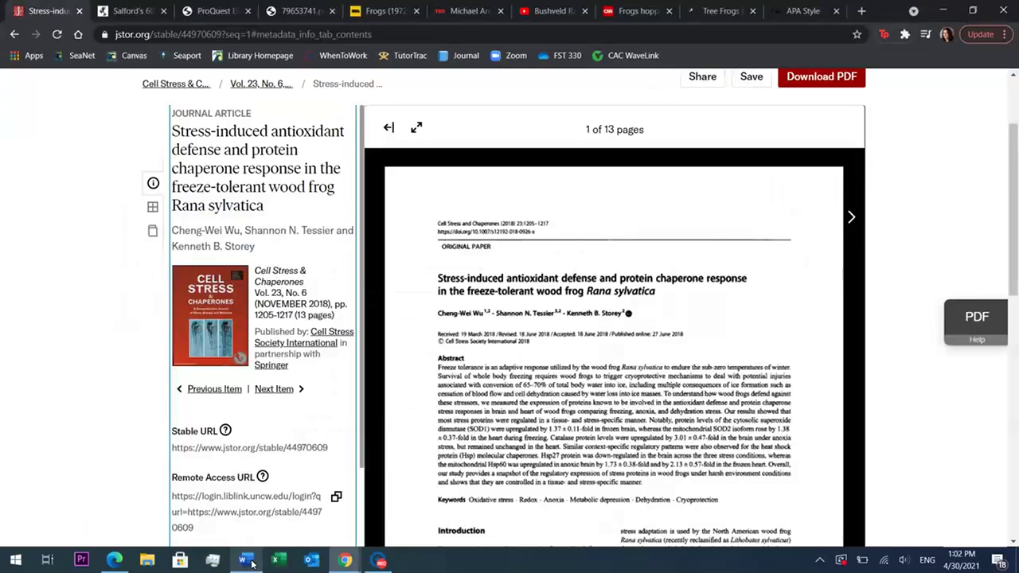
click(247, 560)
text(Storey,)
click(247, 560)
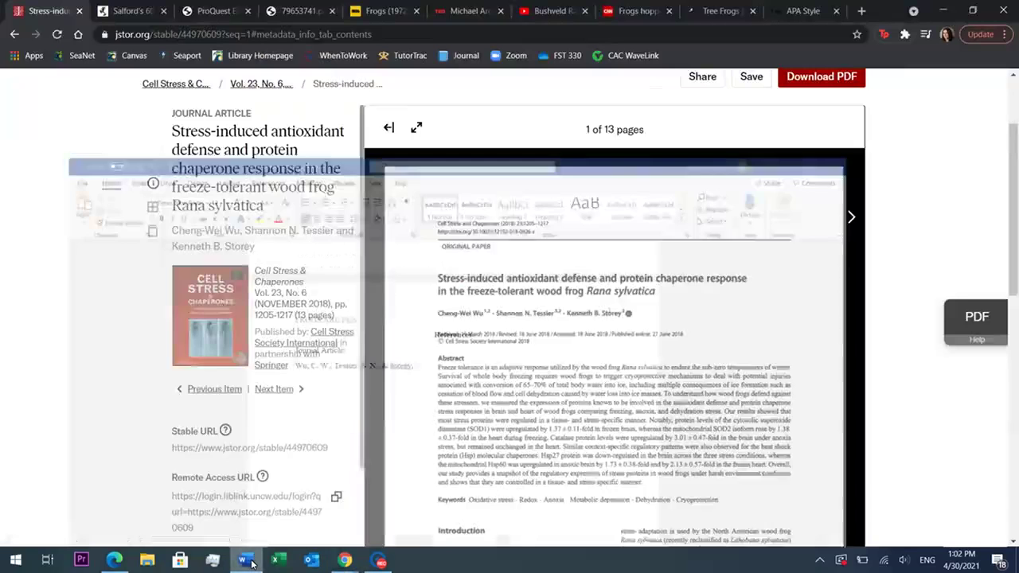
click(246, 561)
text(K. B. ()
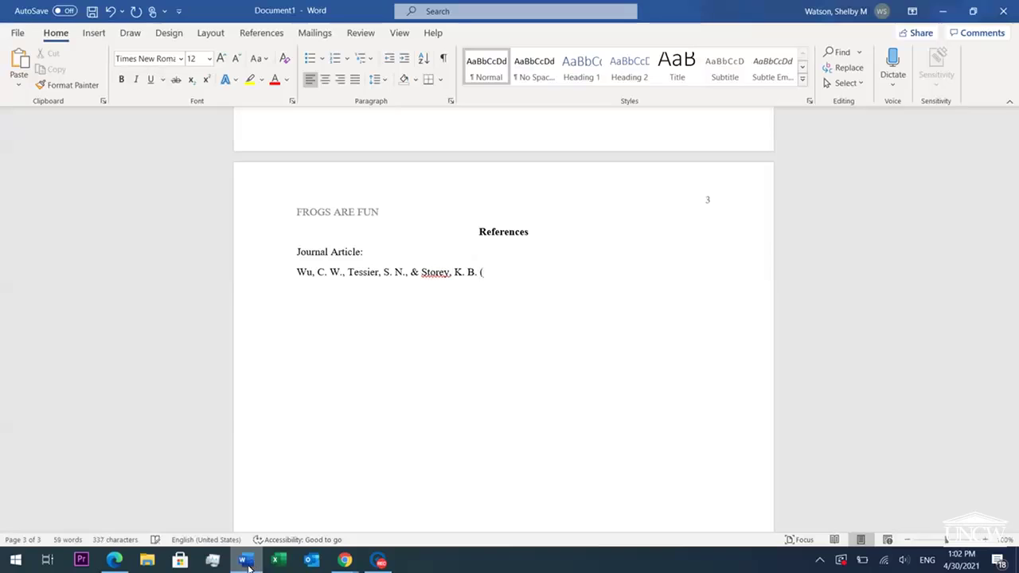
- Look up the publication date on the JSTOR page in Chrome and enter 2018, December in the Word reference
click(248, 567)
click(110, 343)
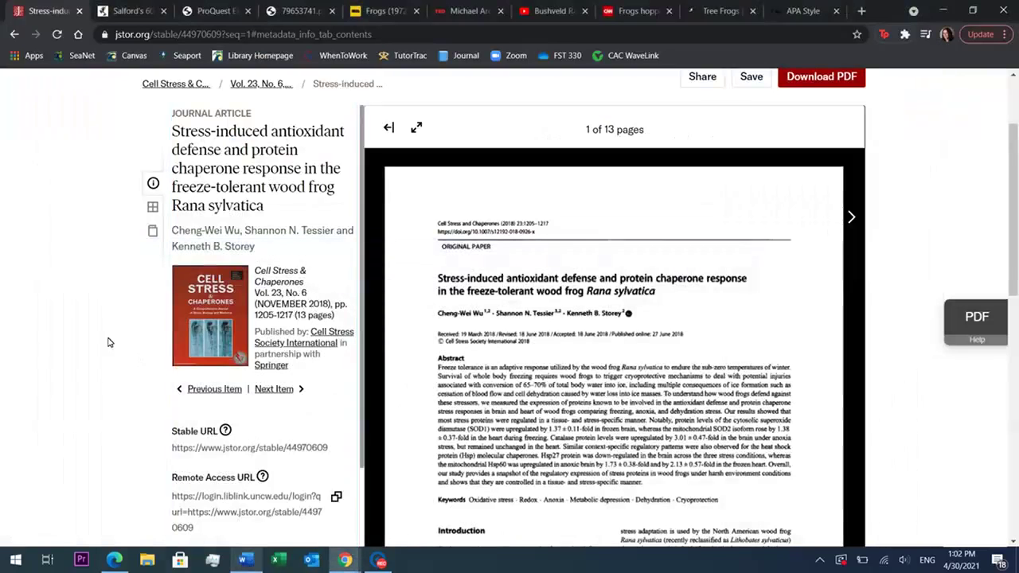
drag(329, 303, 253, 304)
click(125, 341)
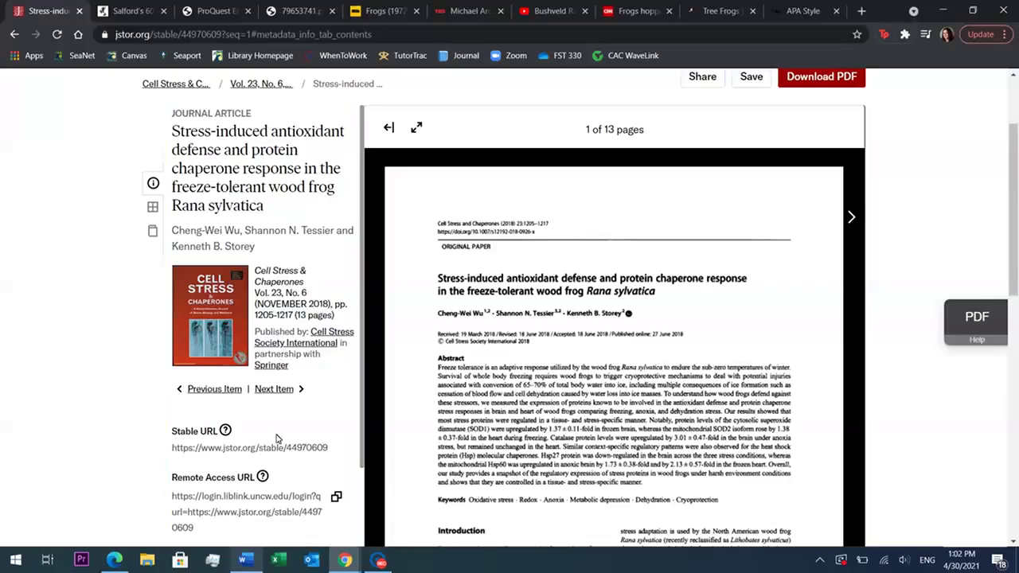
click(246, 560)
text(20)
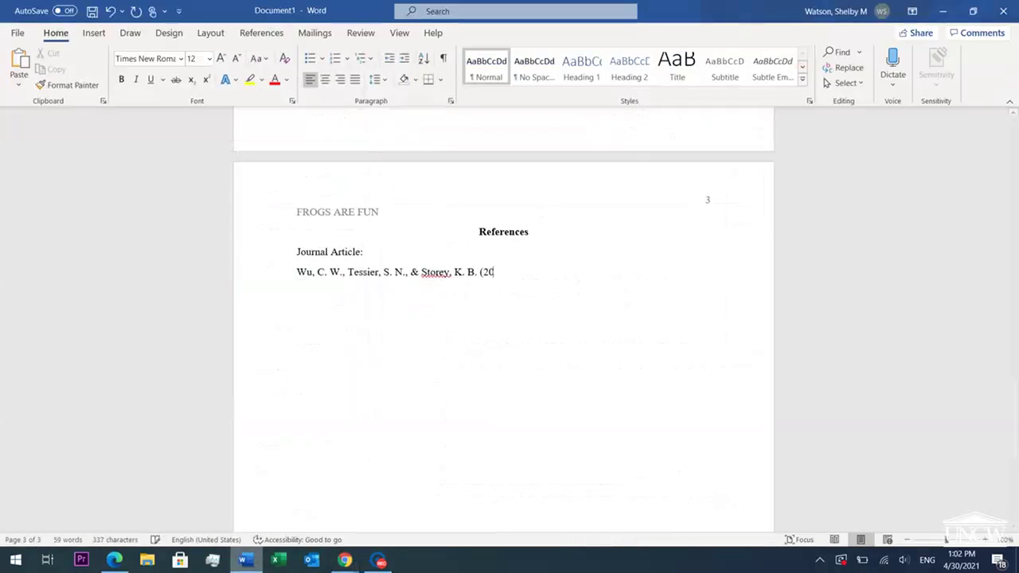
text(18, December)
- Recheck the date in Chrome, replace the month in the Word reference with November, and end the parenthesised date with a period
click(243, 562)
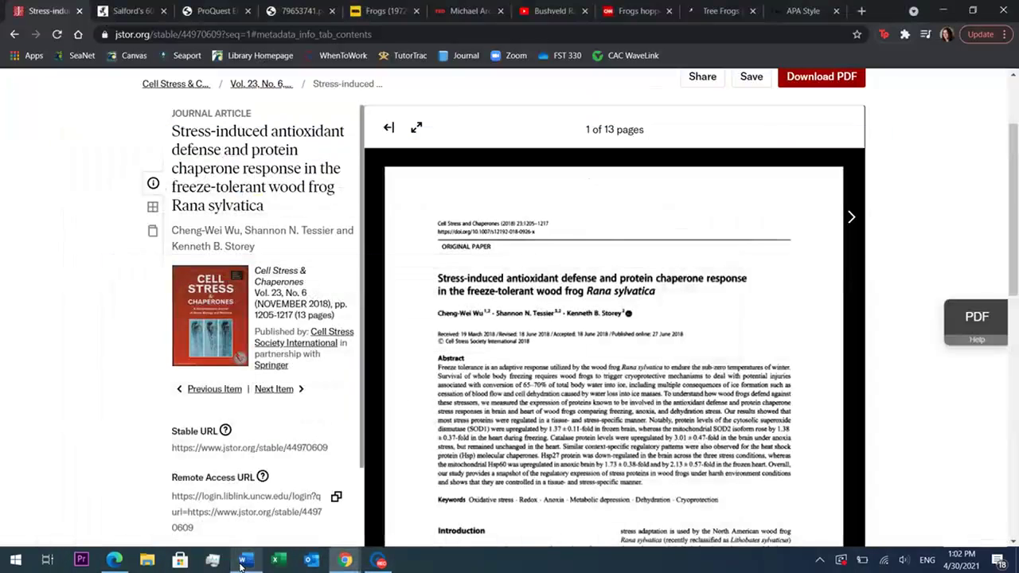
click(243, 564)
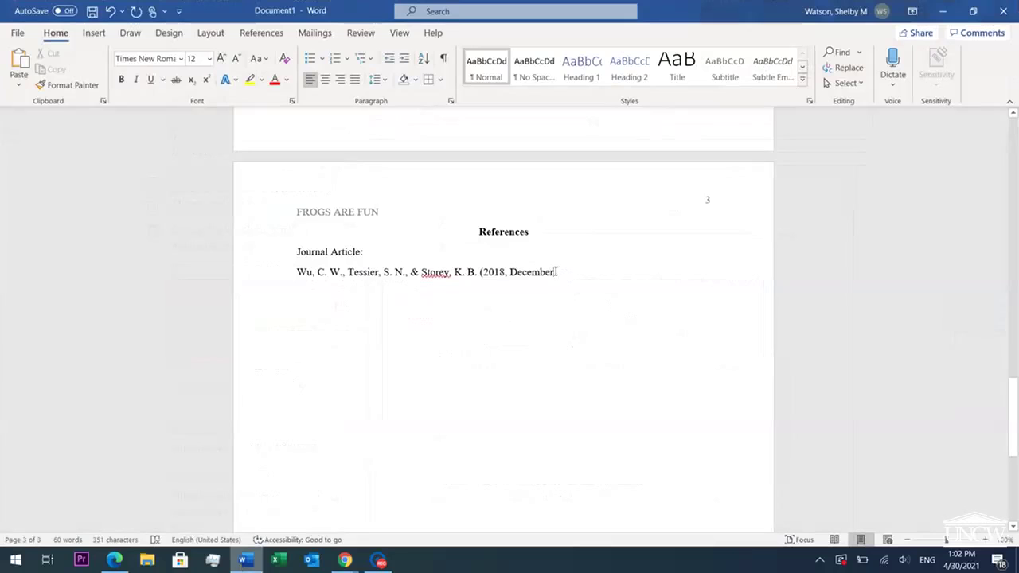
drag(556, 272, 509, 272)
text(Nove)
key(Return)
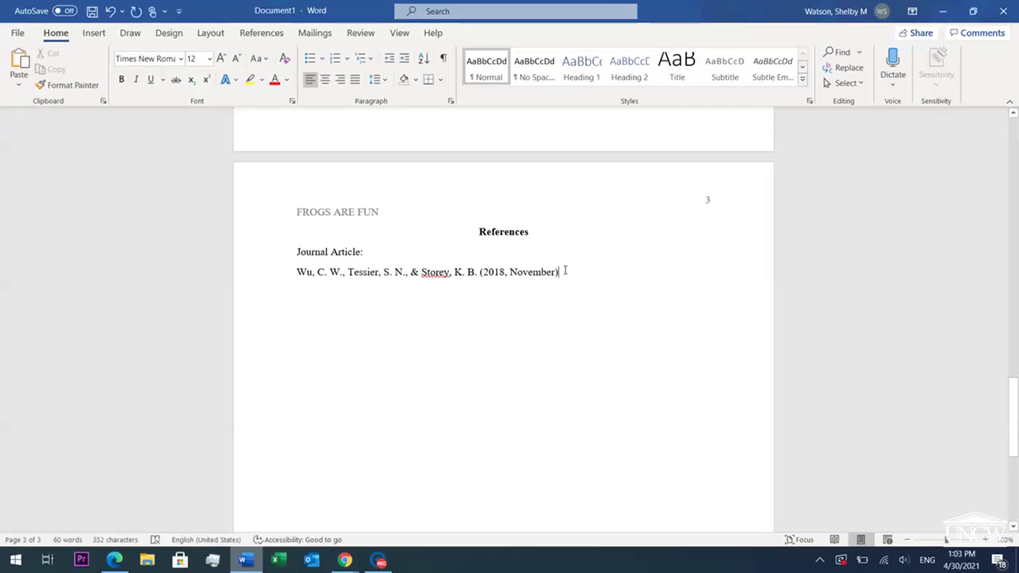
text(.)
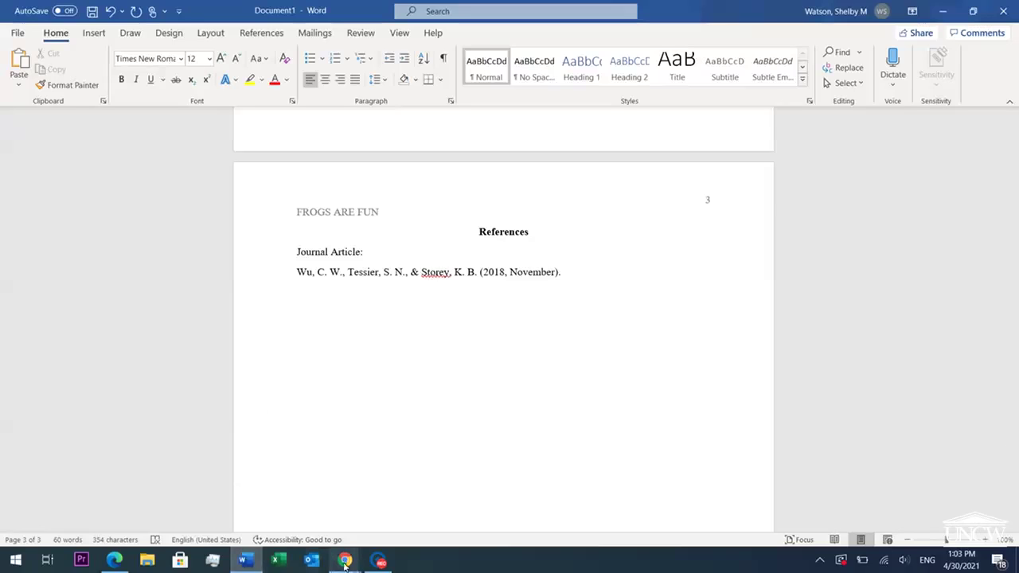
- Copy the article title from the JSTOR page in Chrome into the Word reference after the date, matching its formatting, and add a period
mouse_move(345, 560)
click(413, 501)
drag(265, 212, 171, 129)
key(ctrl+c)
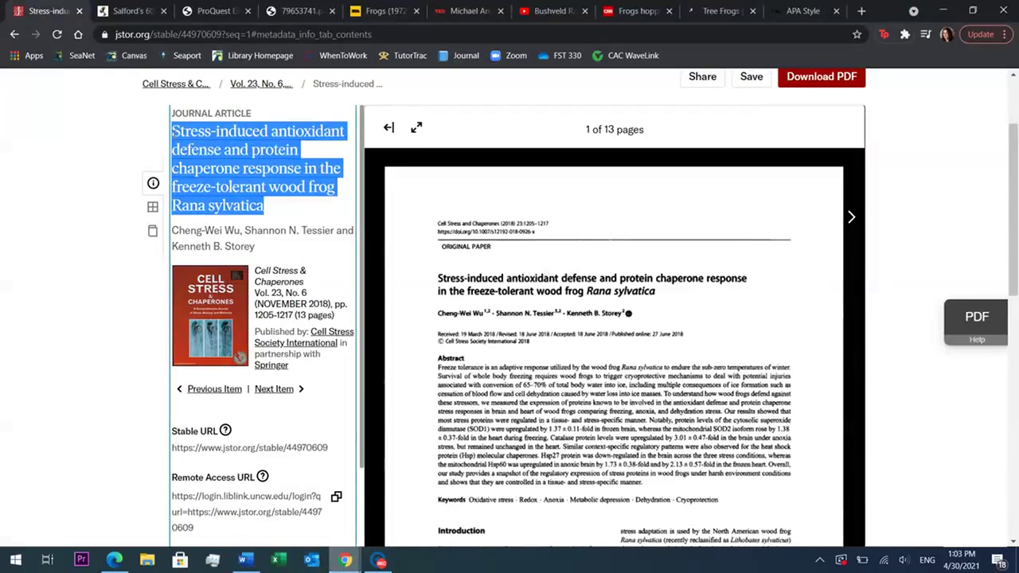
click(246, 559)
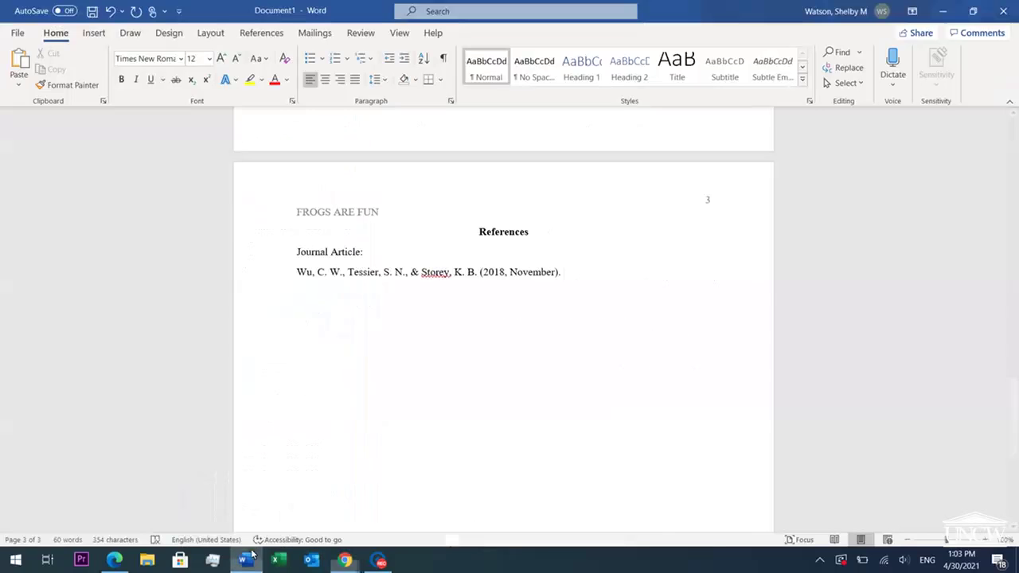
right_click(564, 271)
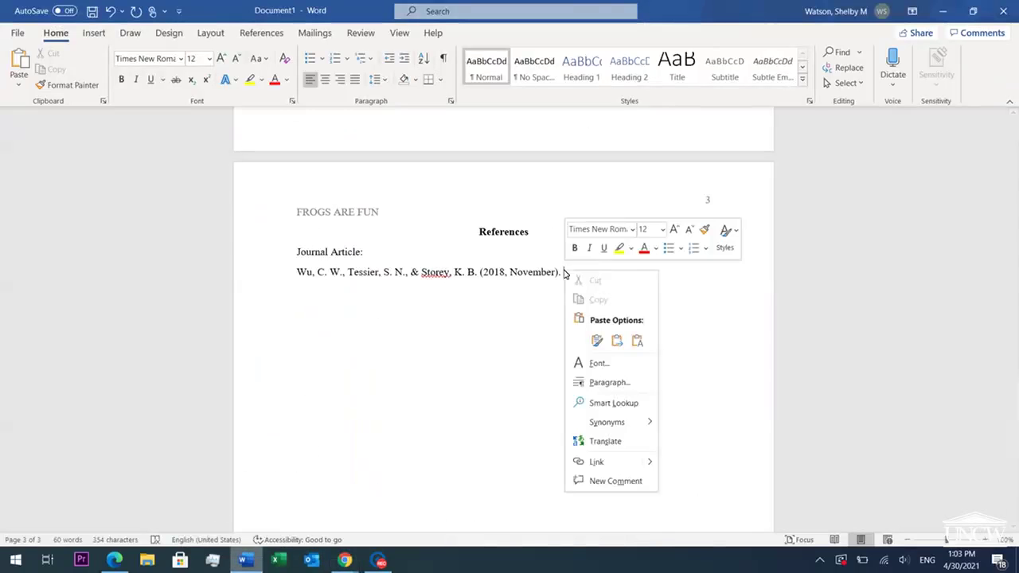
click(617, 340)
click(617, 341)
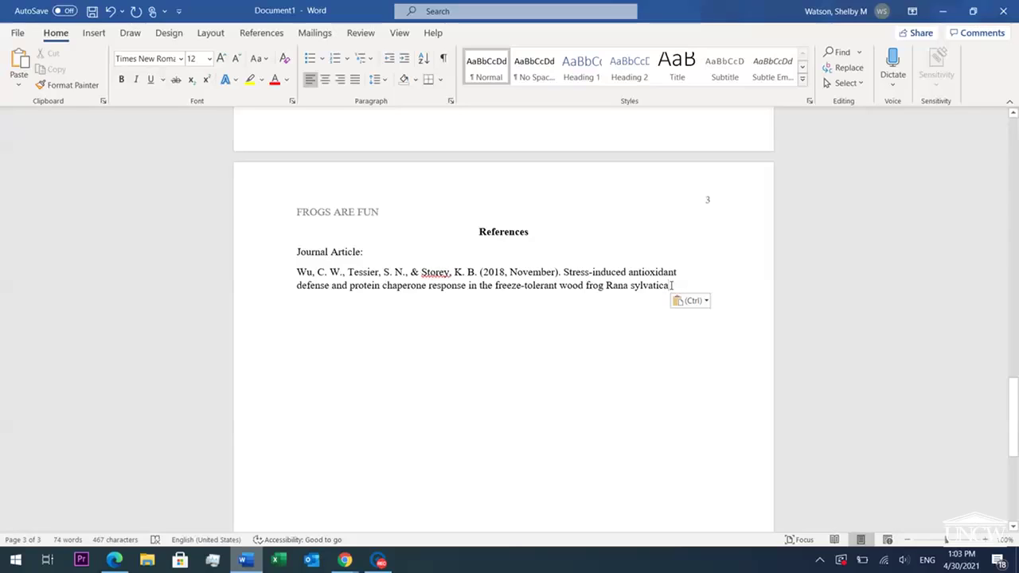
text(.)
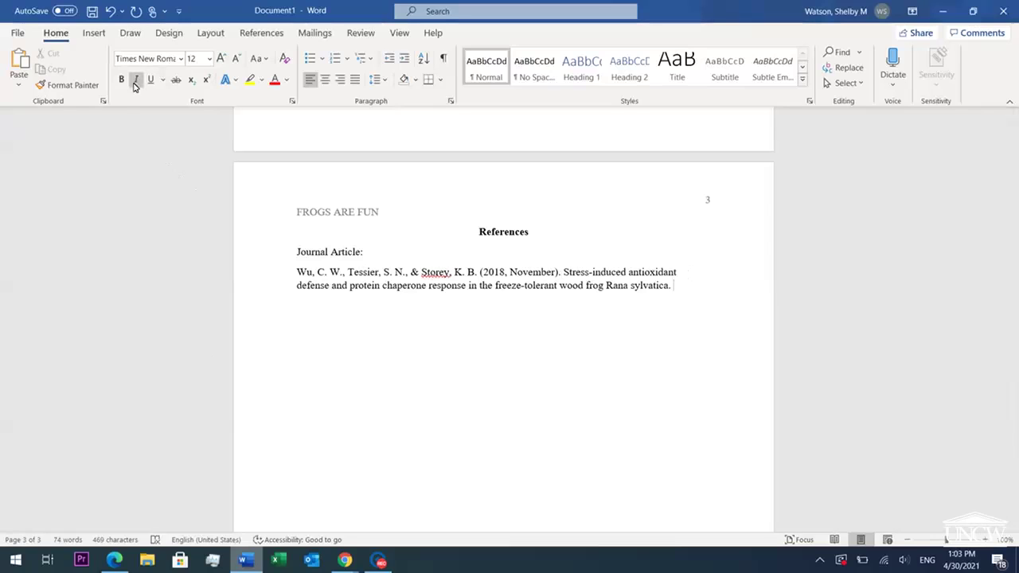
- Check the journal name in Chrome and add Cell Stress & Chaperones in italics to the Word reference, followed by a comma
click(245, 562)
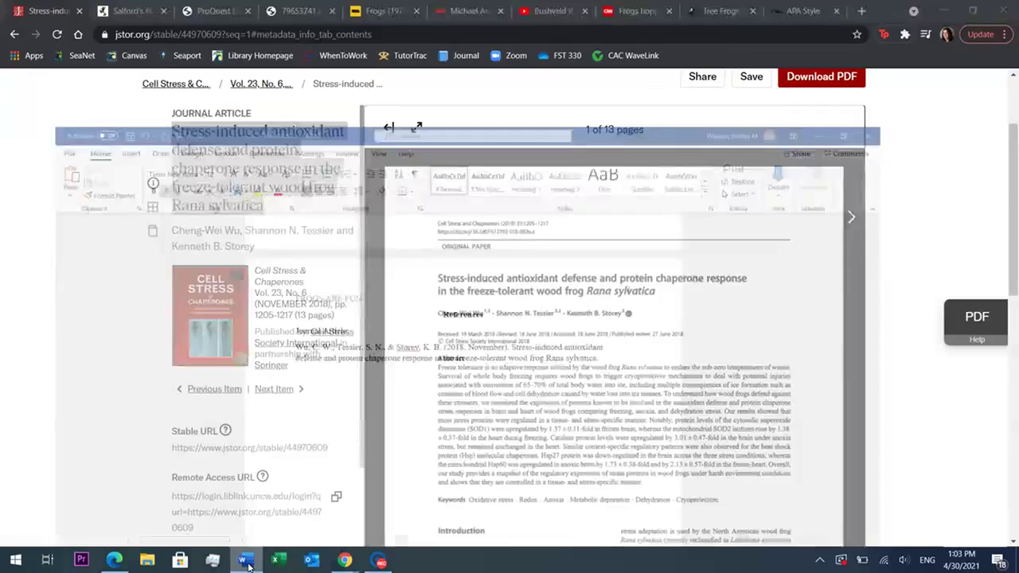
click(119, 380)
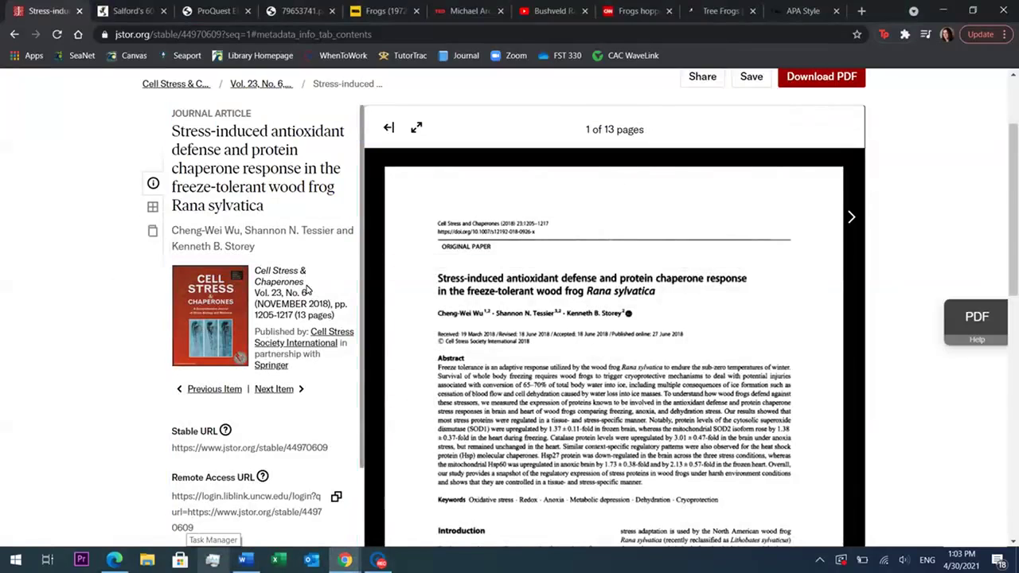
click(247, 555)
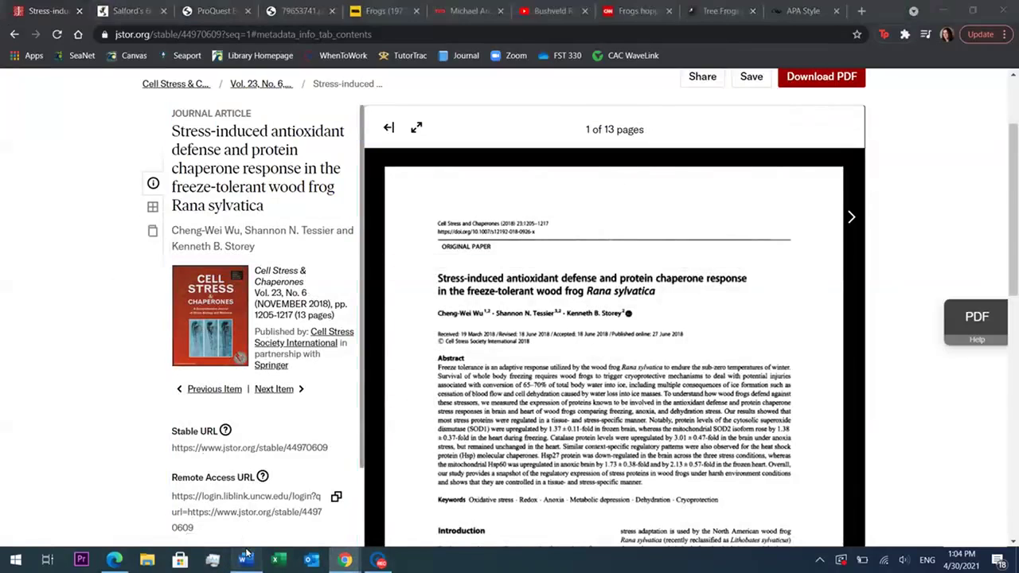
text(Cell)
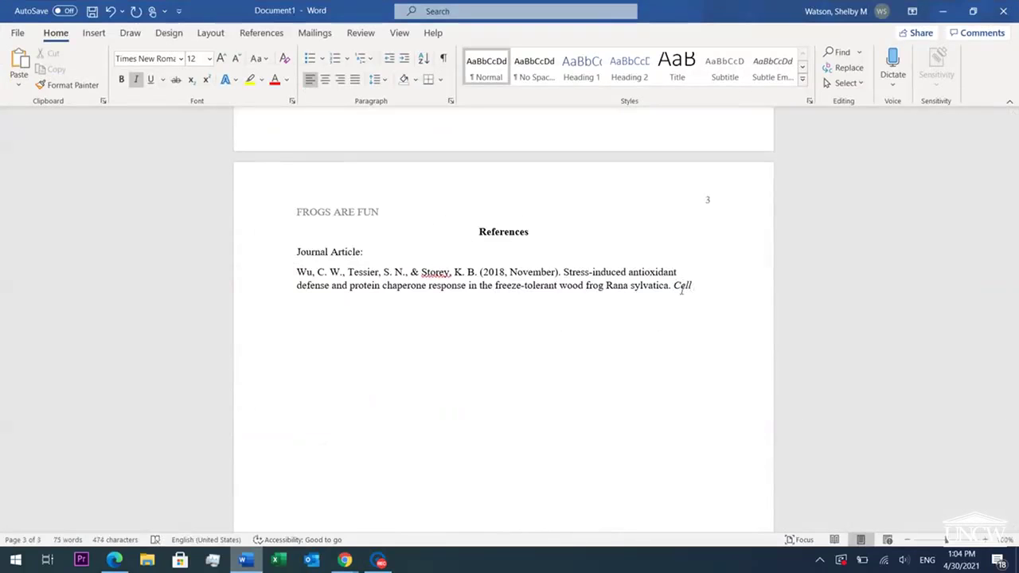
text( Stress & Chaperones )
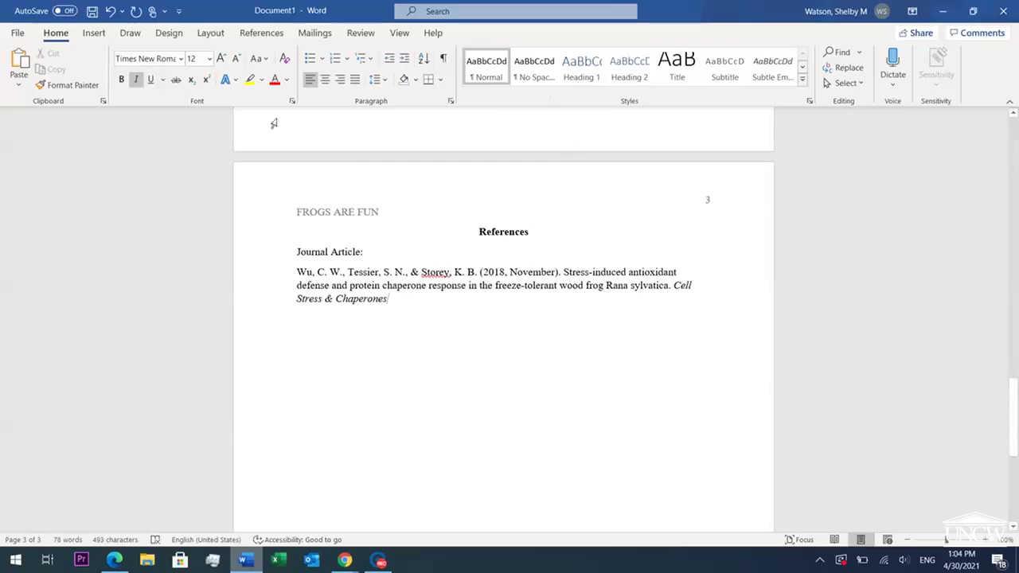
text(,)
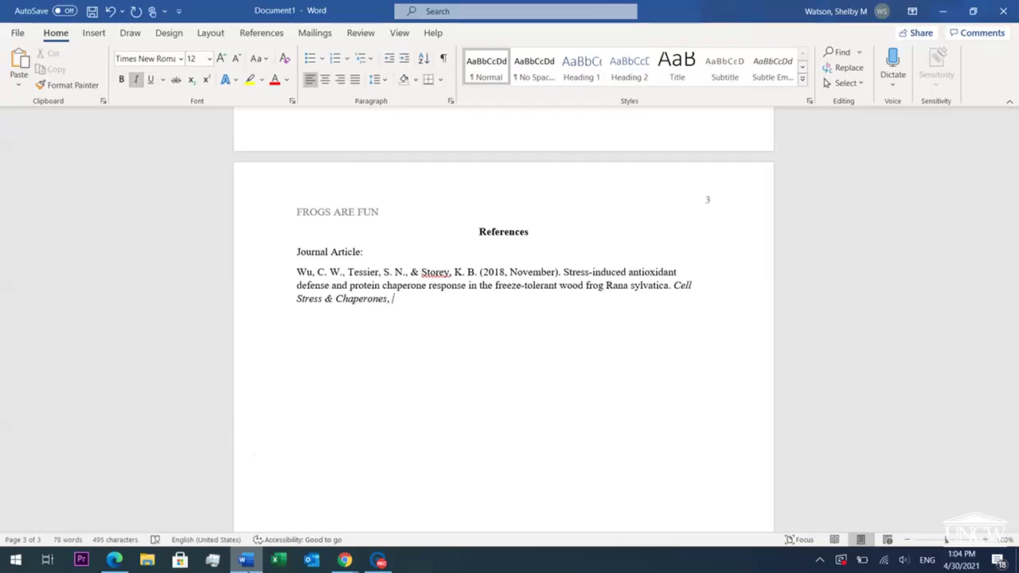
- Look up the volume and issue in Chrome and add 23(6) to the Word reference with only the volume italic, followed by a comma
click(246, 562)
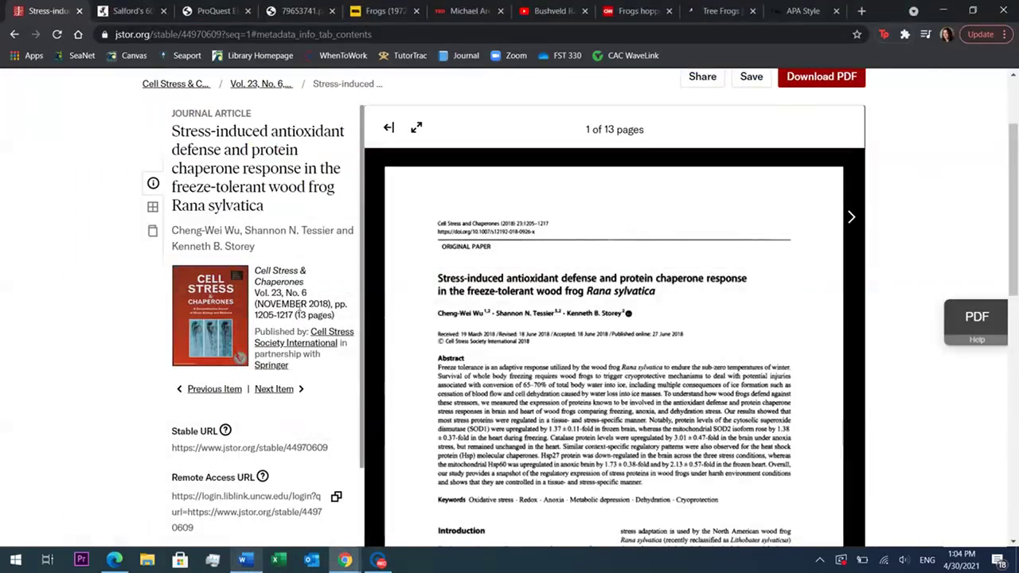
drag(281, 293, 308, 296)
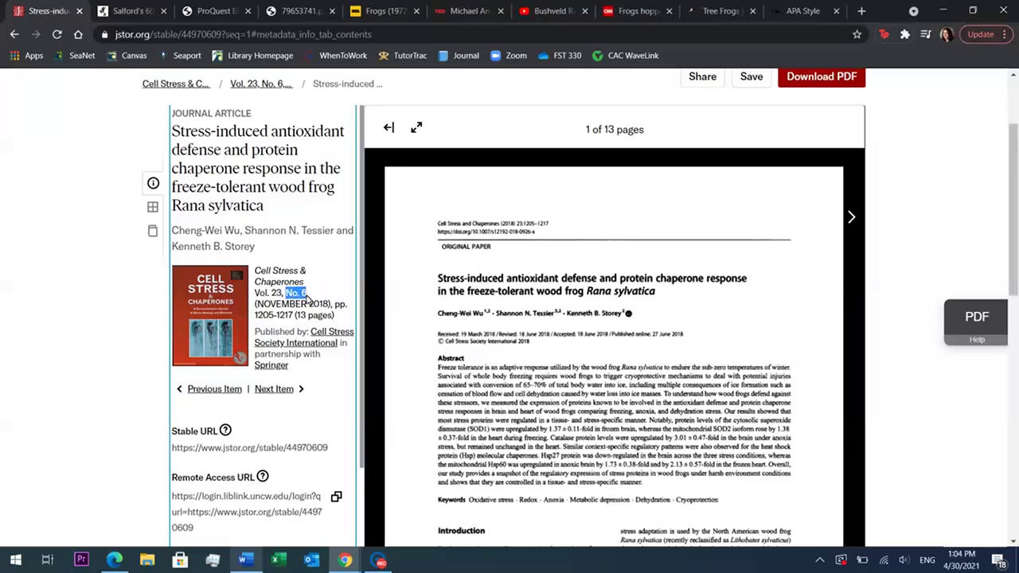
click(321, 299)
click(246, 562)
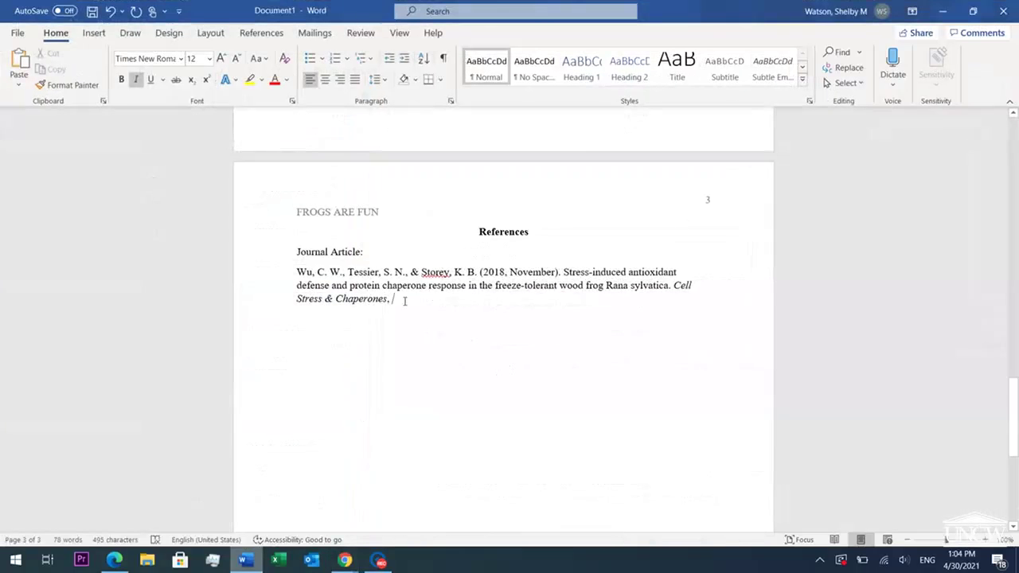
text(23)
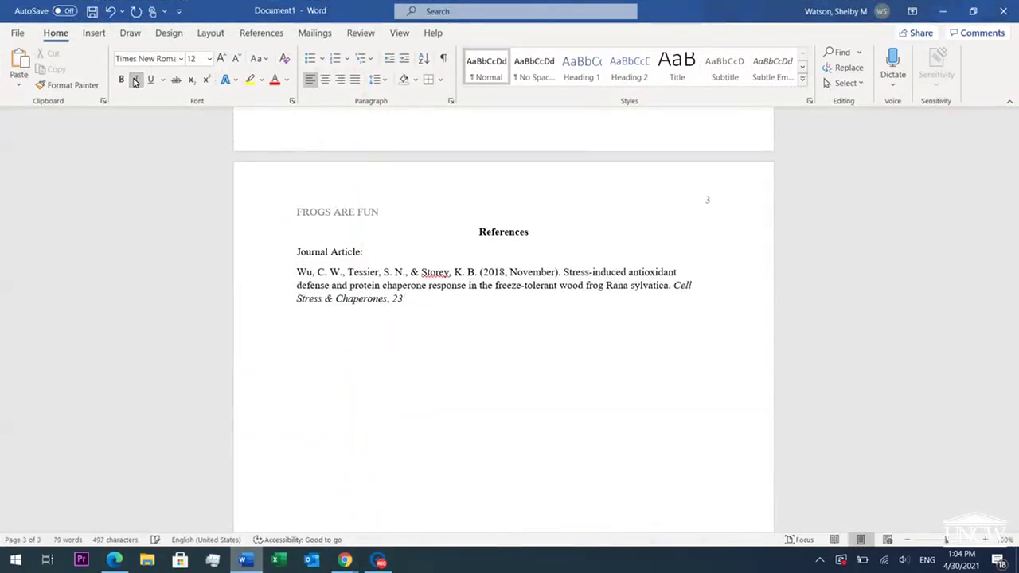
text(()
click(246, 560)
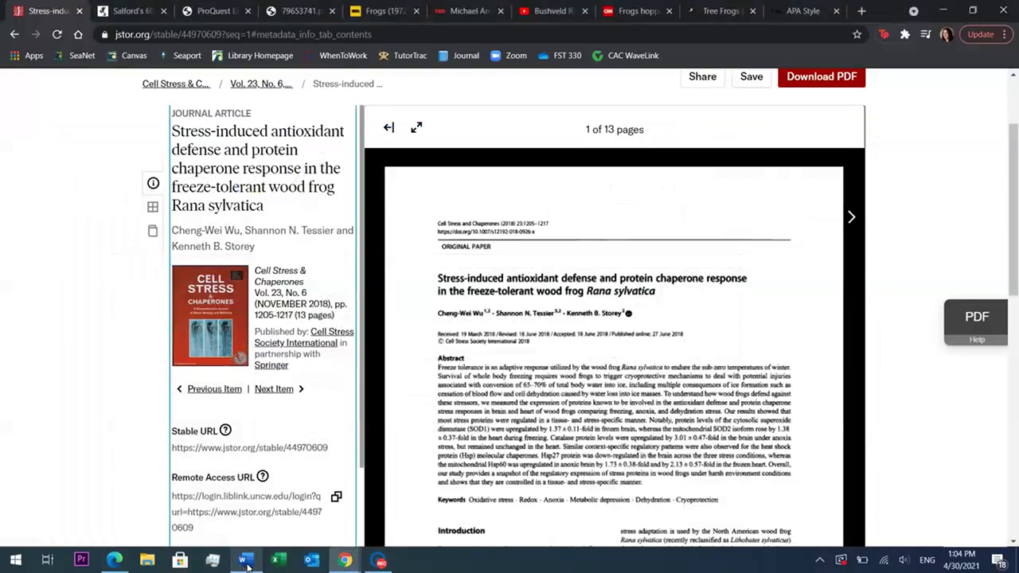
click(246, 559)
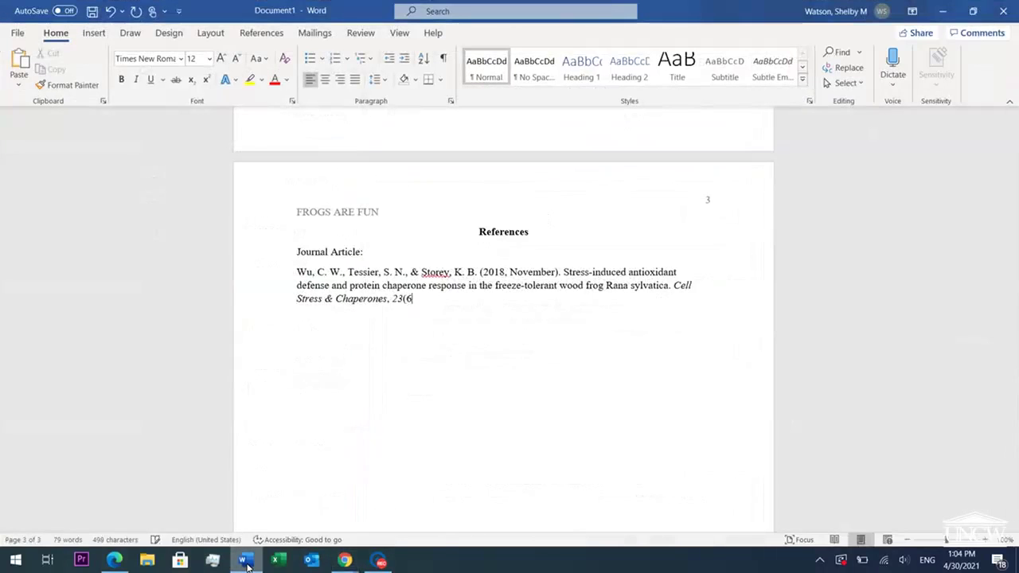
text(,)
- Look up the article's page range in Chrome and add 1205-1217 to the Word reference, followed by a period
click(246, 560)
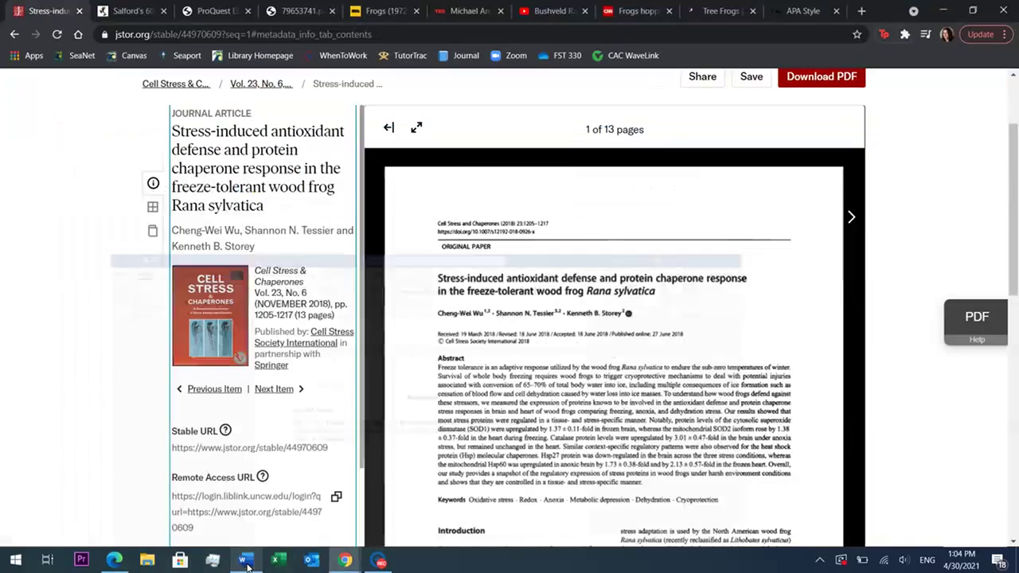
drag(255, 318, 294, 317)
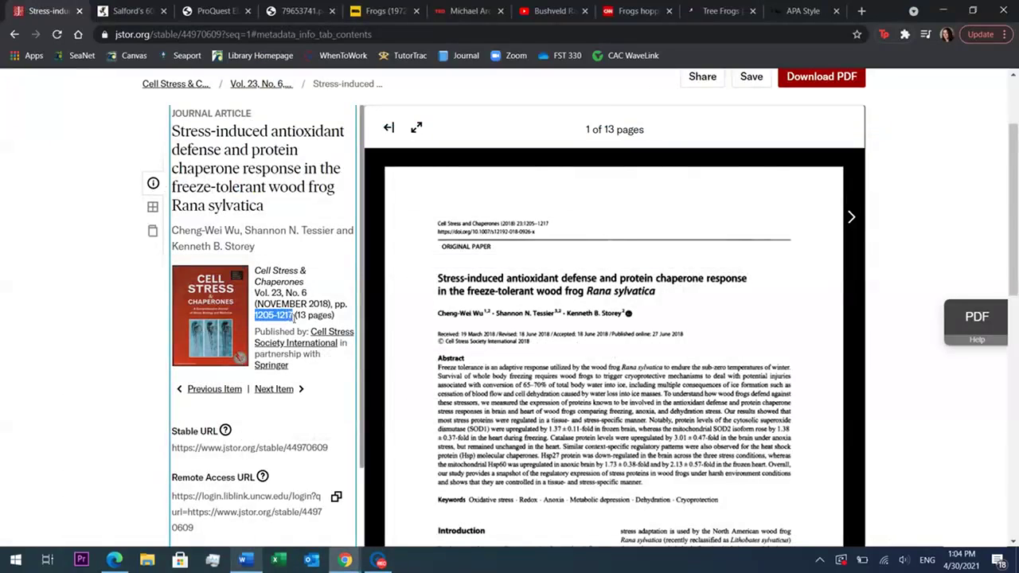
click(246, 560)
text(1205)
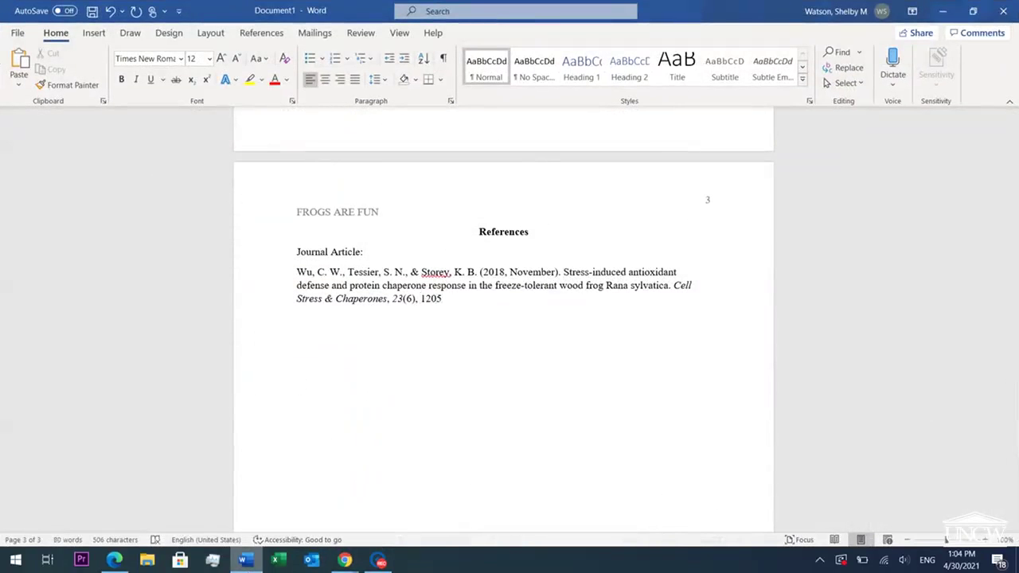
text(-1217.)
- Copy the article's stable URL from the JSTOR page in Chrome and paste it at the end of the Word reference
click(343, 560)
drag(329, 448, 171, 447)
key(ctrl+c)
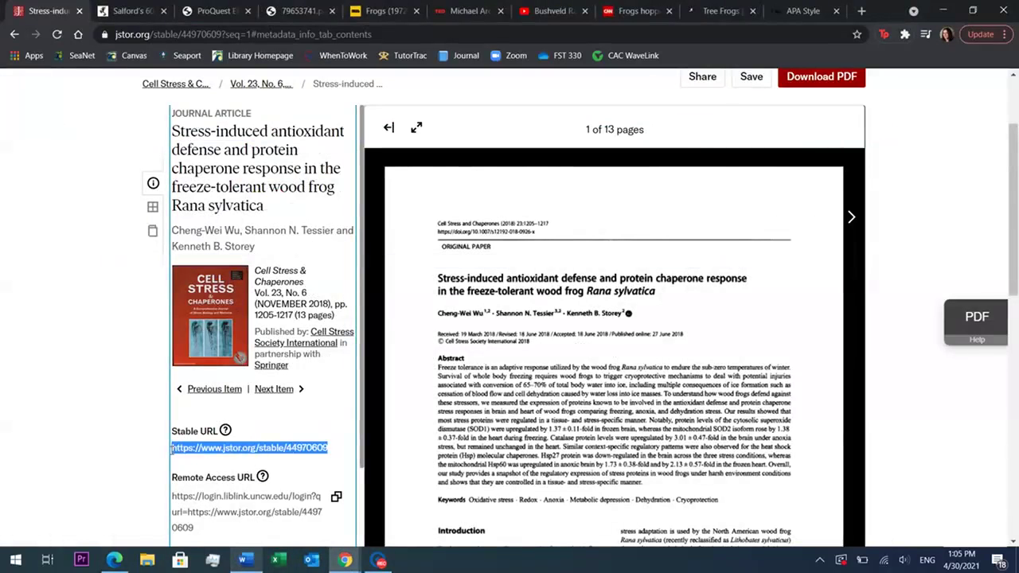
click(155, 433)
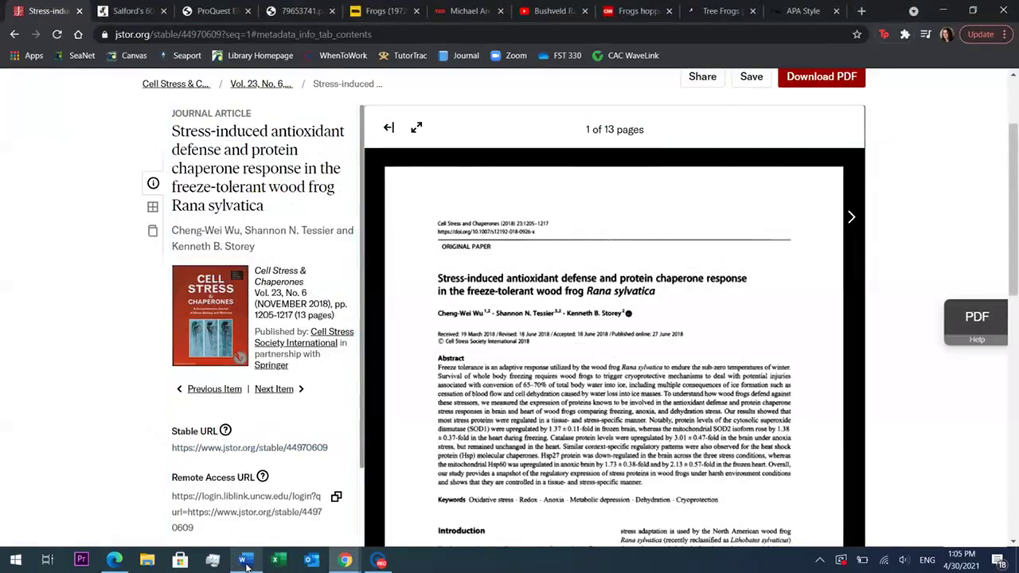
click(244, 559)
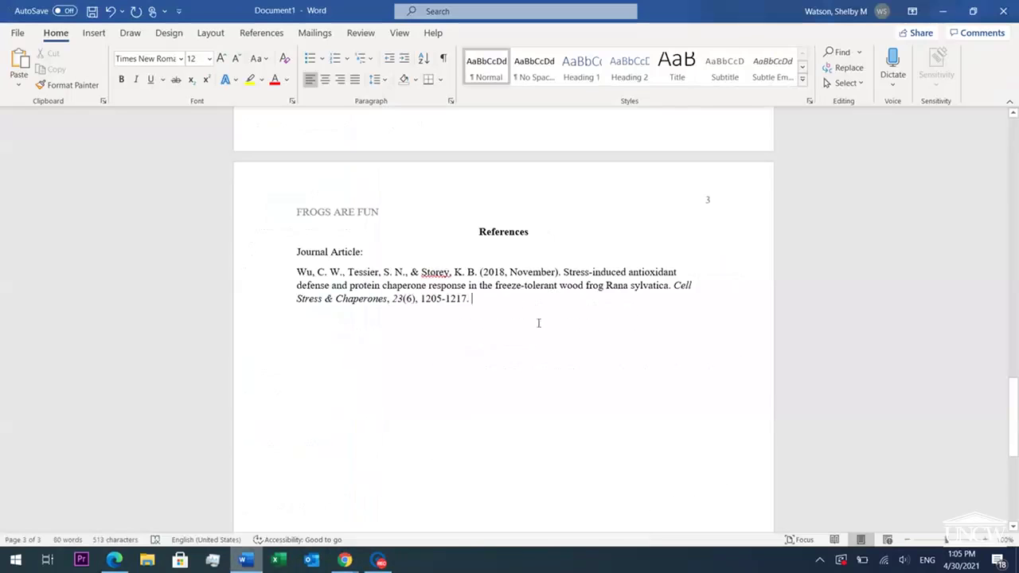
right_click(473, 298)
click(524, 366)
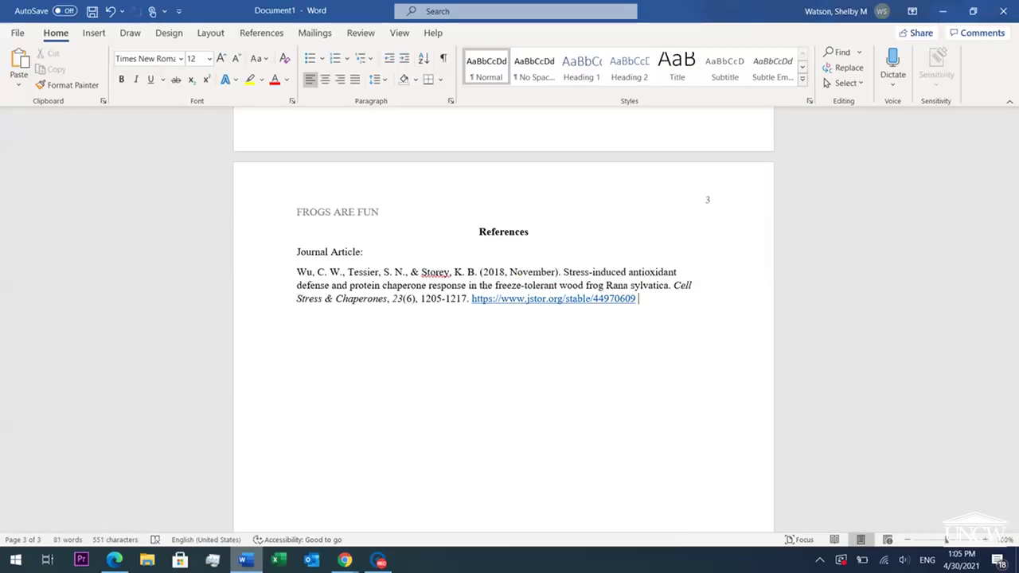
- Add the label Blog Post: below the journal reference, and find the author of Salford's 60 Second Species on the blog page in Chrome
key(Return)
text(Blog Post:)
click(251, 559)
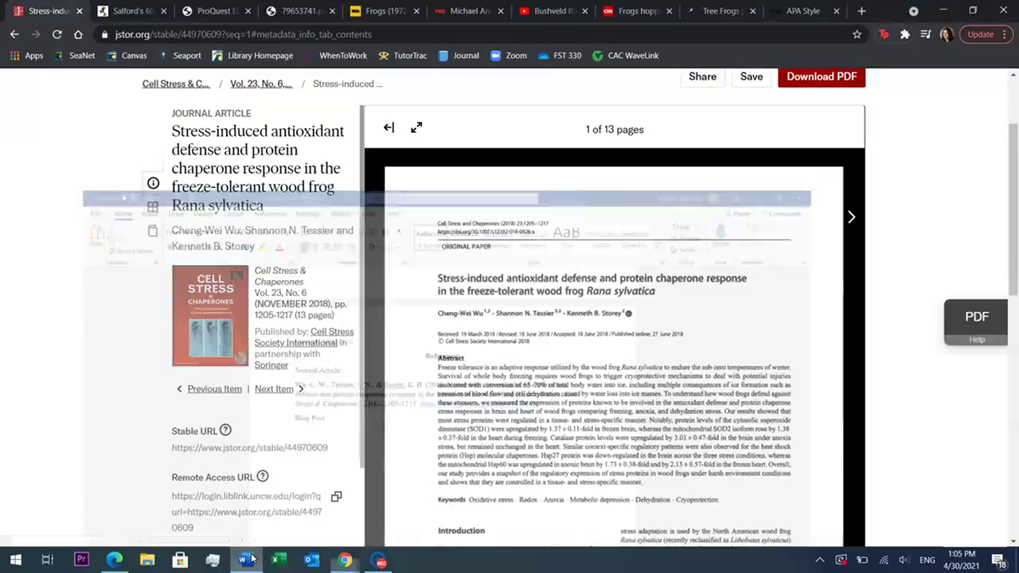
click(143, 11)
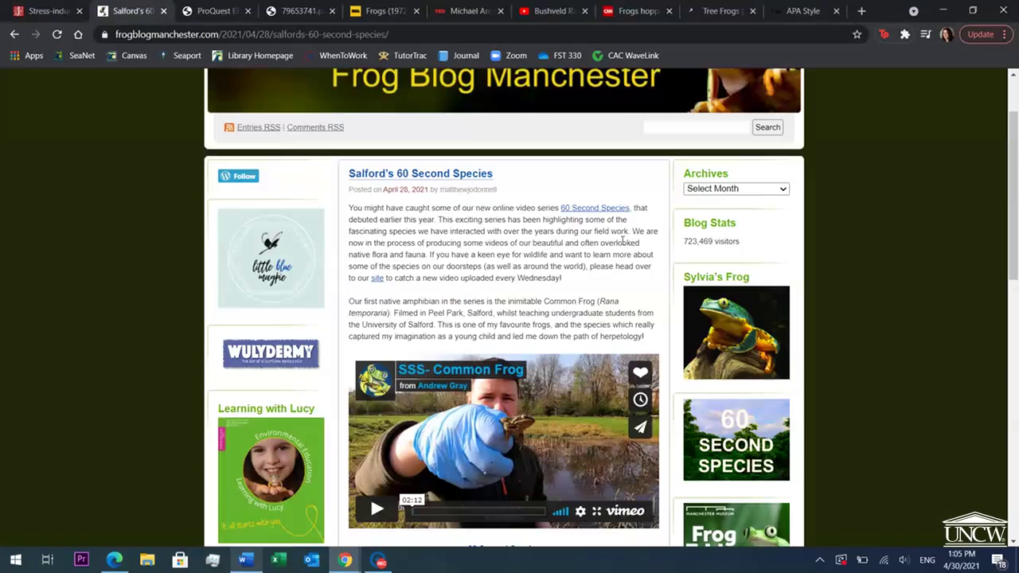
drag(1016, 144, 1014, 135)
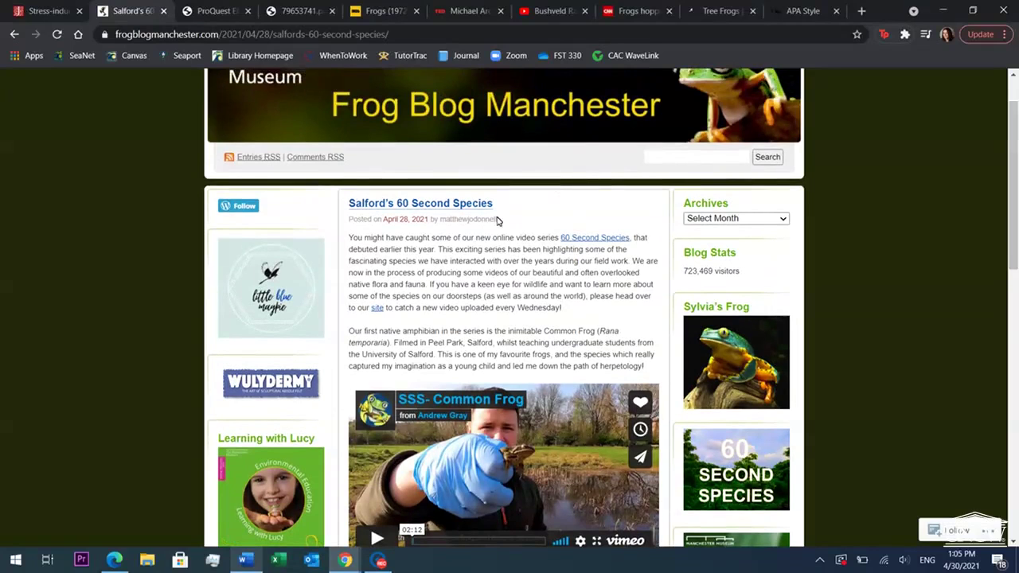
drag(500, 223, 443, 227)
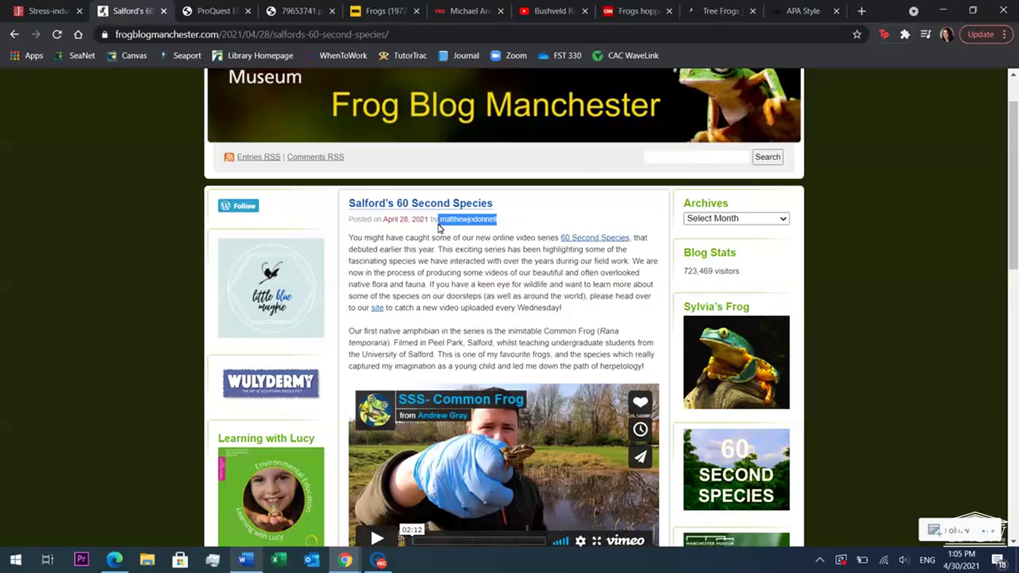
click(513, 230)
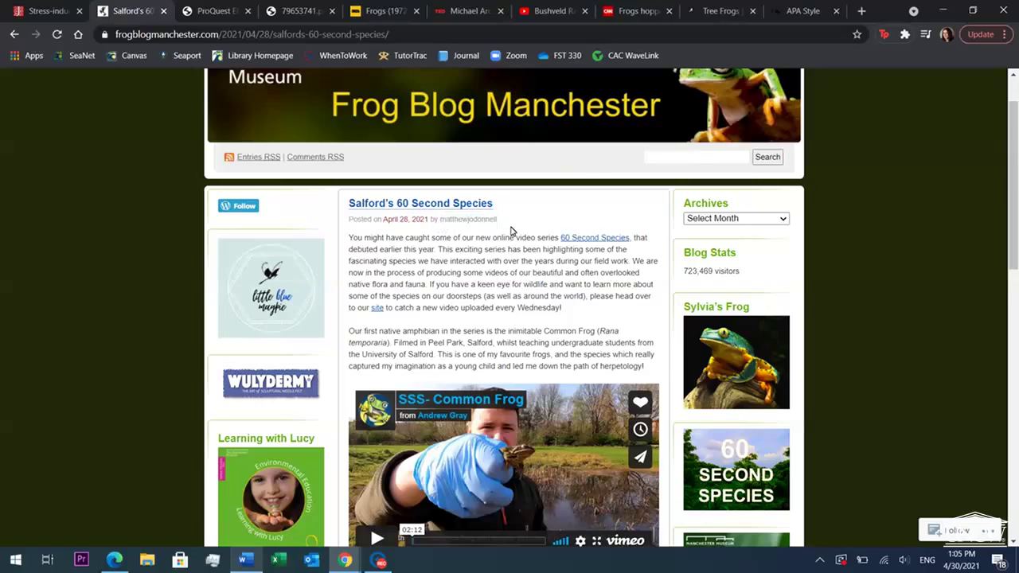
- Start the blog reference under its label in Word with the author's surname, a comma and both initials, rechecking the blog page in Chrome
click(243, 562)
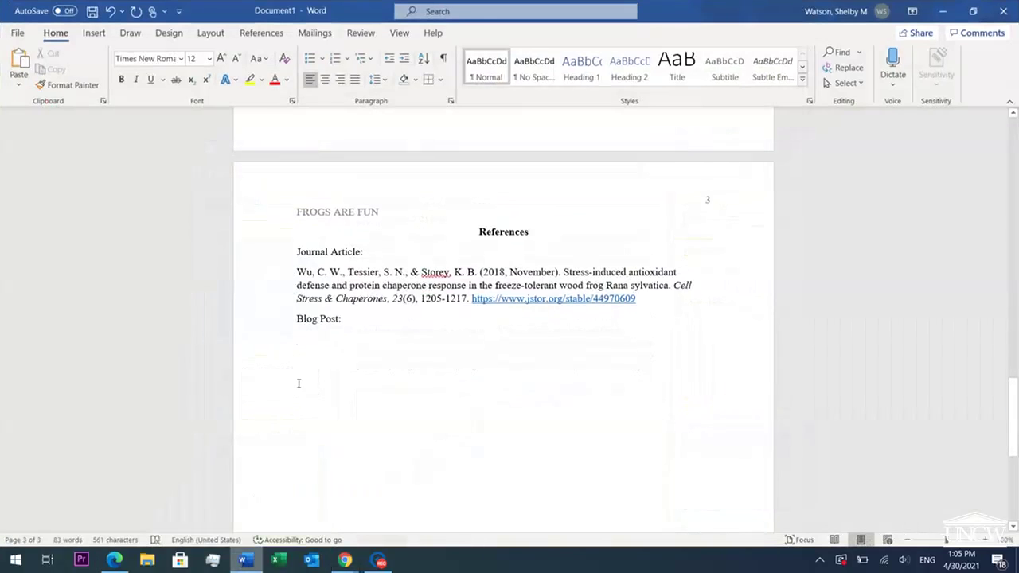
text(O'Donnell)
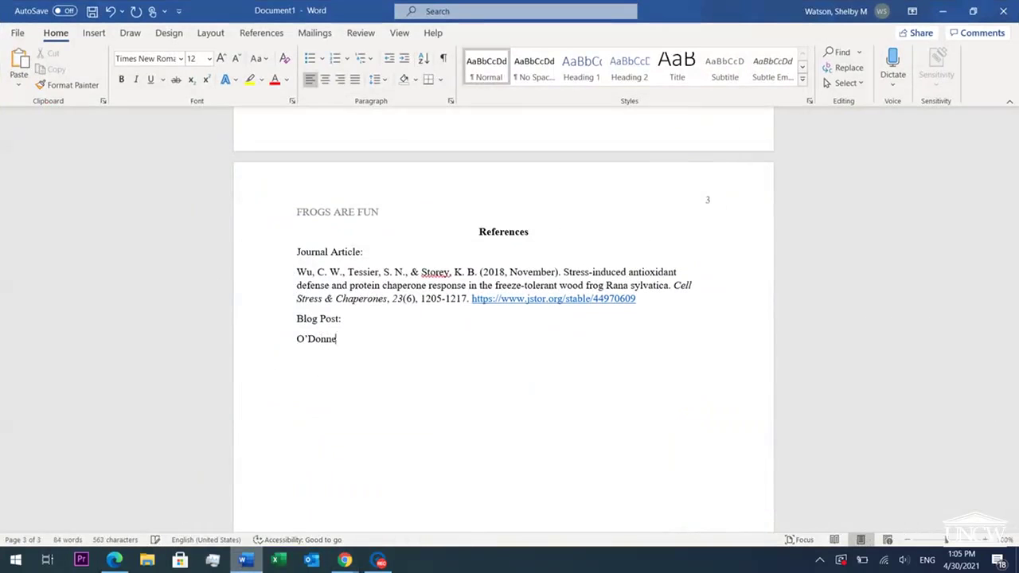
click(256, 561)
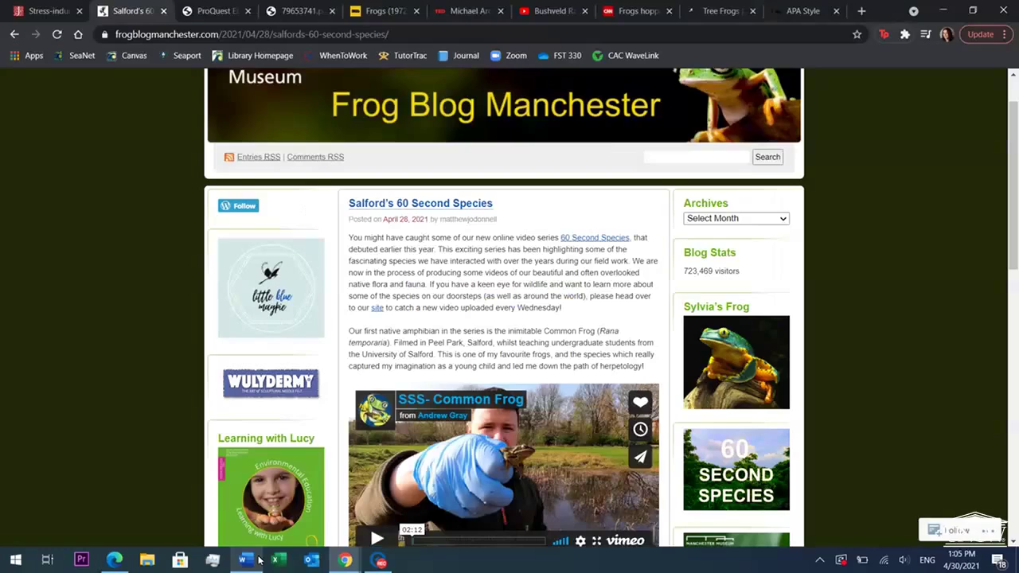
click(258, 560)
text(,)
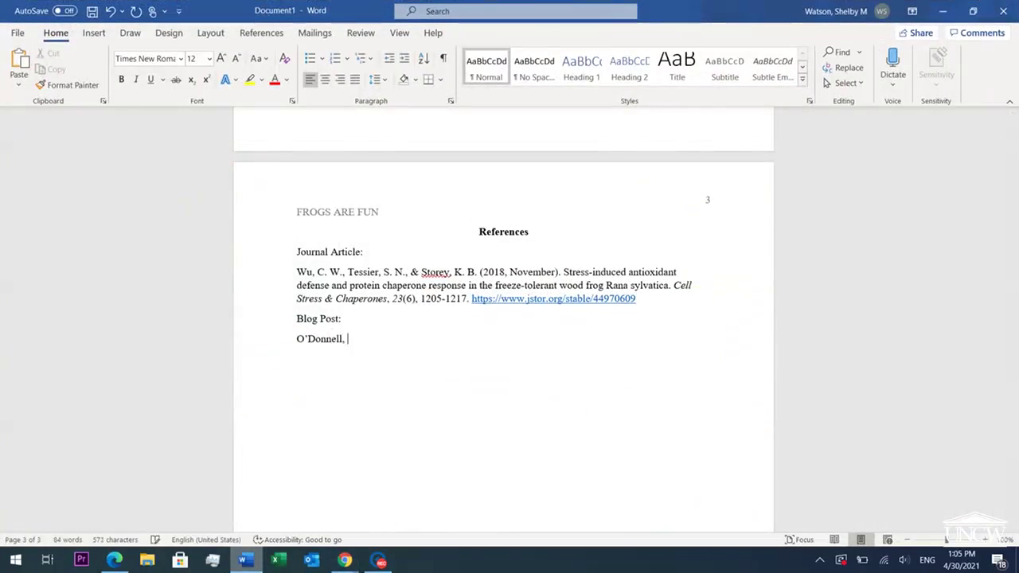
click(243, 563)
click(243, 567)
text(M)
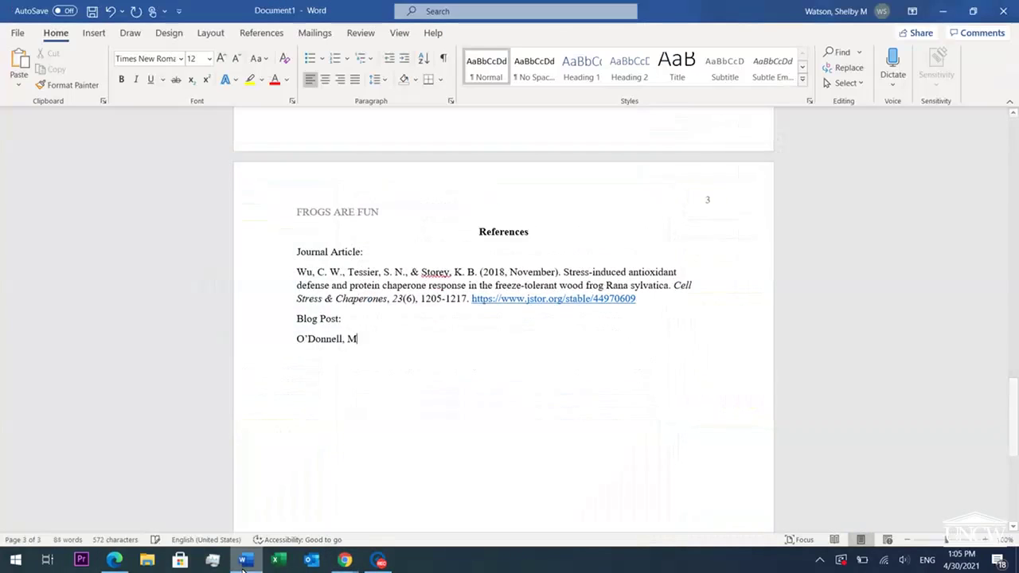
text(. J.)
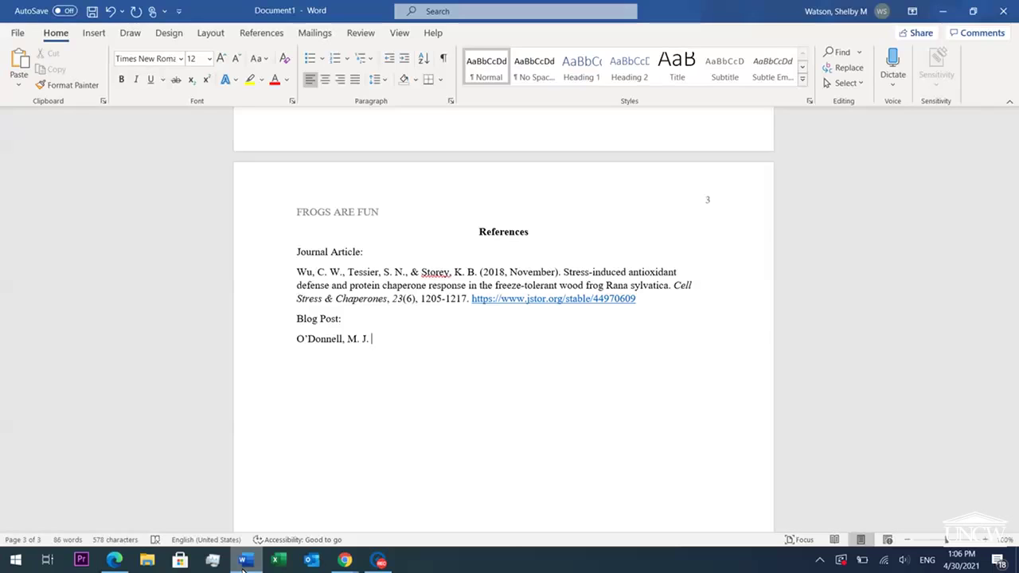
- Check the posting date in Chrome and add (2021, April 28) to the Word blog reference, followed by a period
text( ()
click(253, 565)
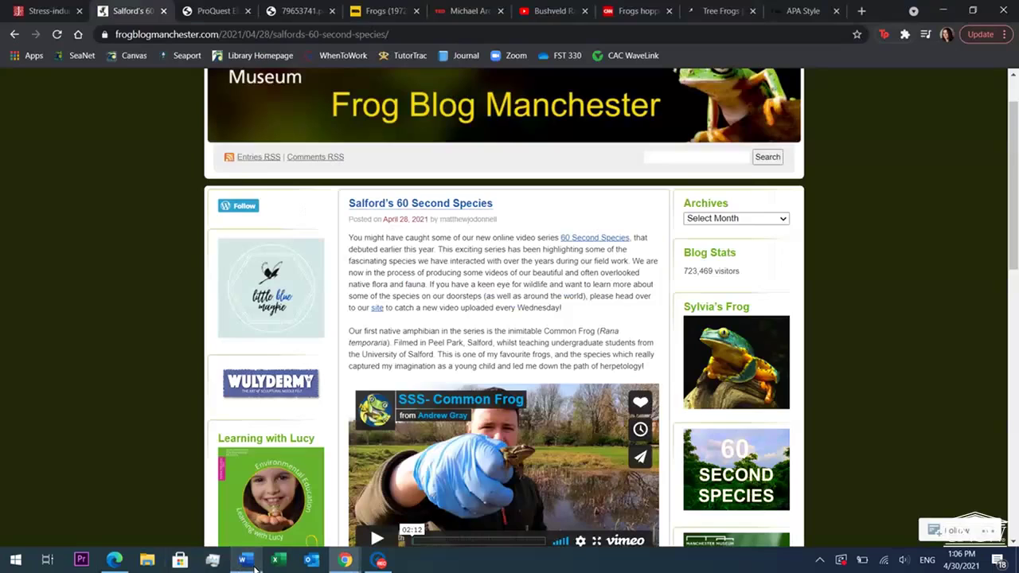
click(253, 565)
text(2021,)
text(April 28)
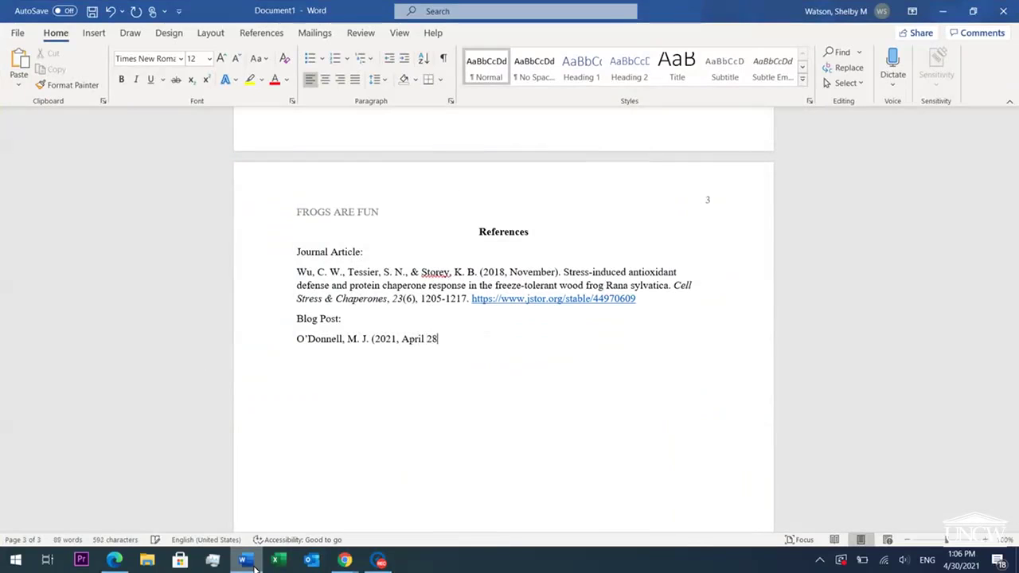
text().)
- Copy the post title Salford's 60 Second Species from the blog page in Chrome and return to the Word document
click(246, 561)
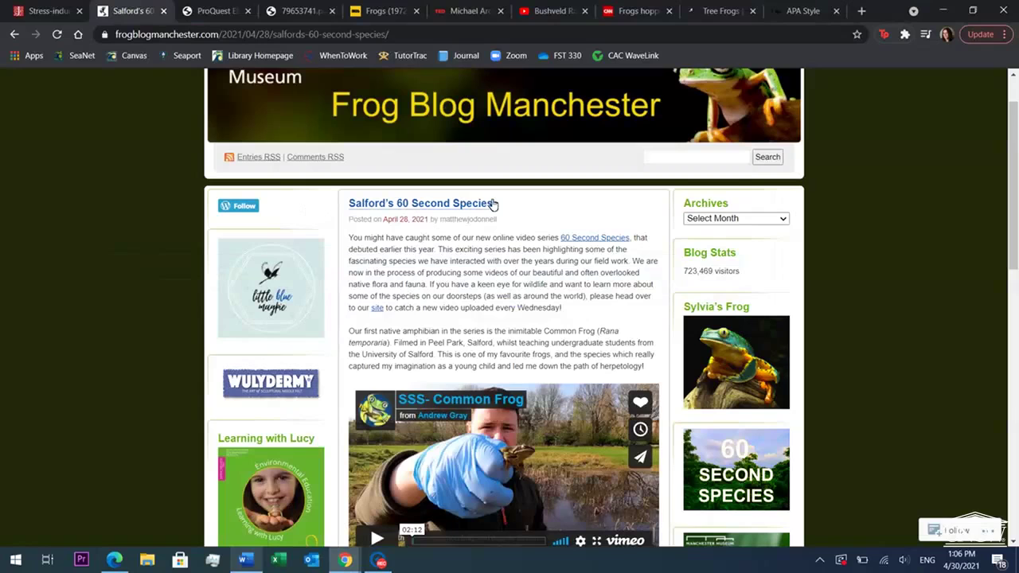
drag(494, 204, 347, 206)
key(ctrl+c)
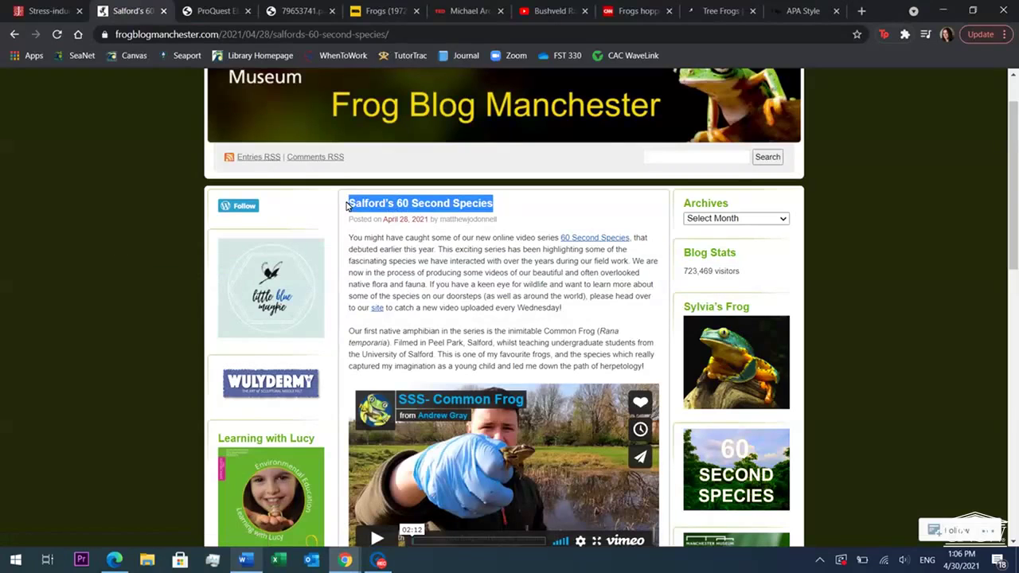
click(376, 271)
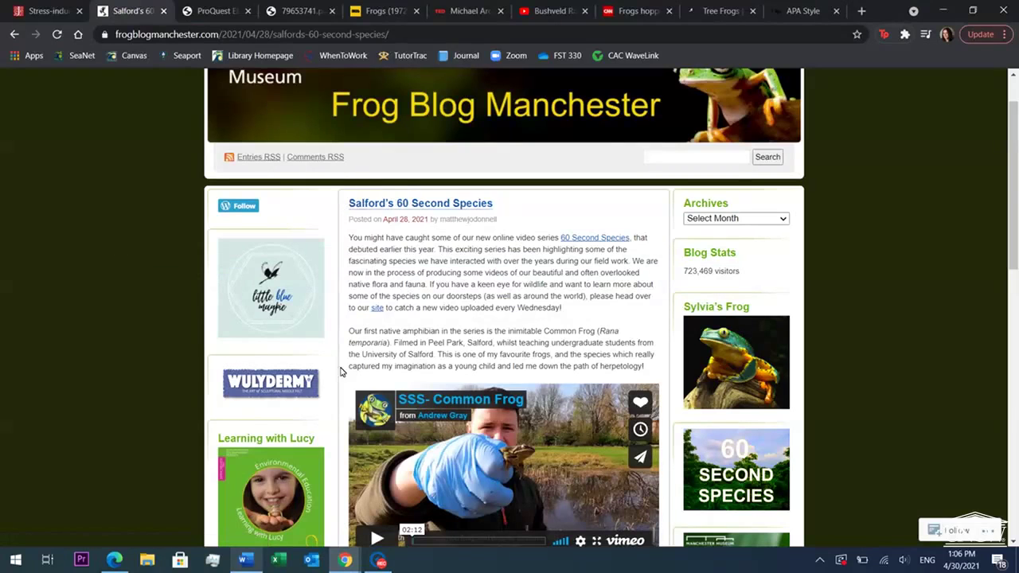
click(249, 558)
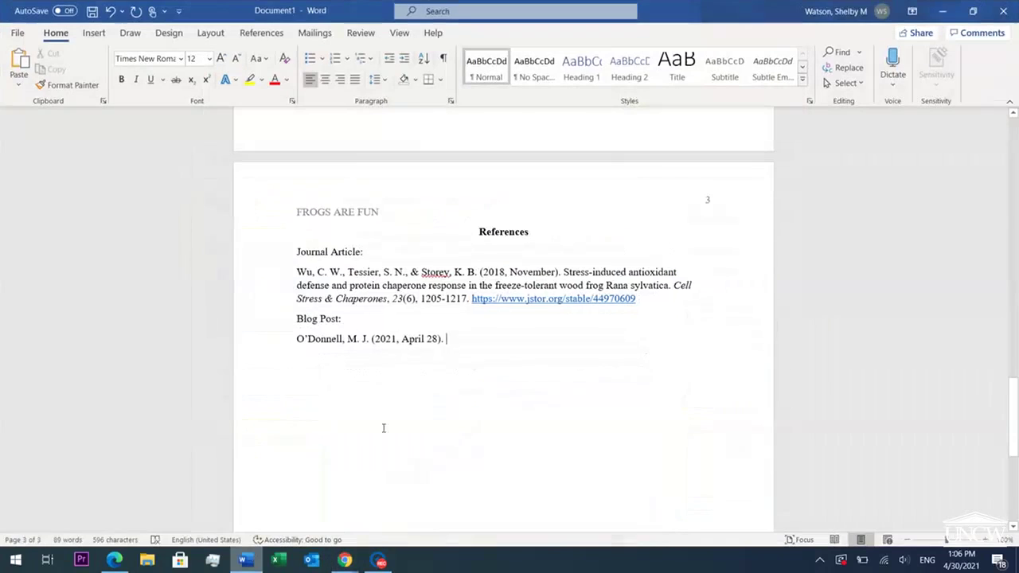
- Try pasting the copied post title after the date with merged formatting, and undo the paste
right_click(445, 340)
key(Escape)
right_click(455, 338)
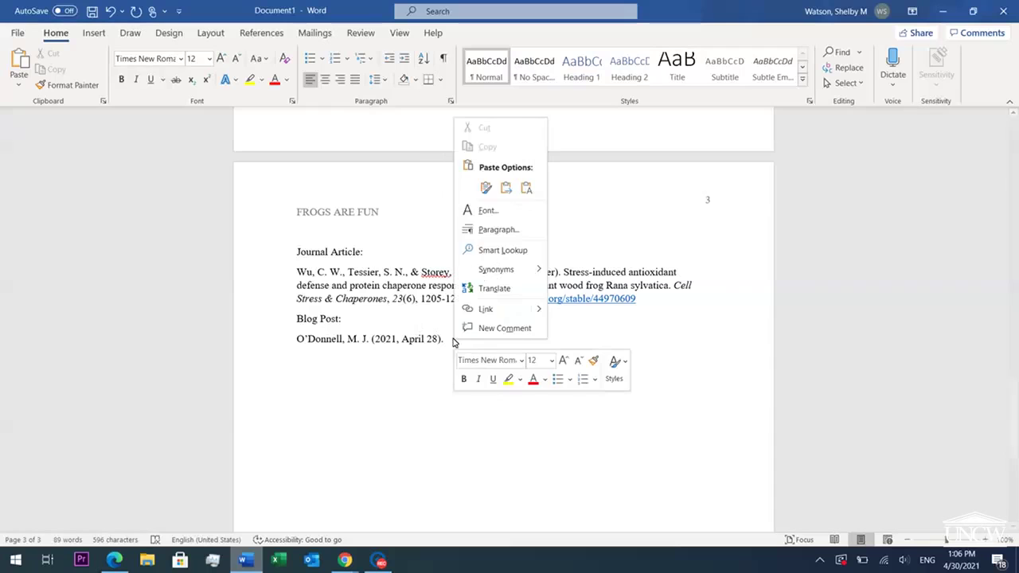
click(505, 187)
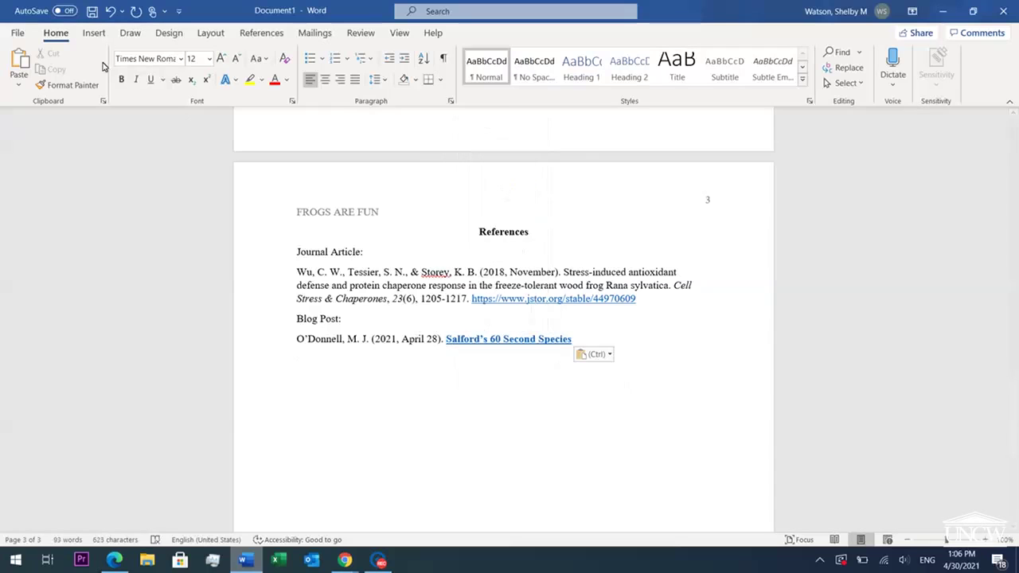
click(109, 13)
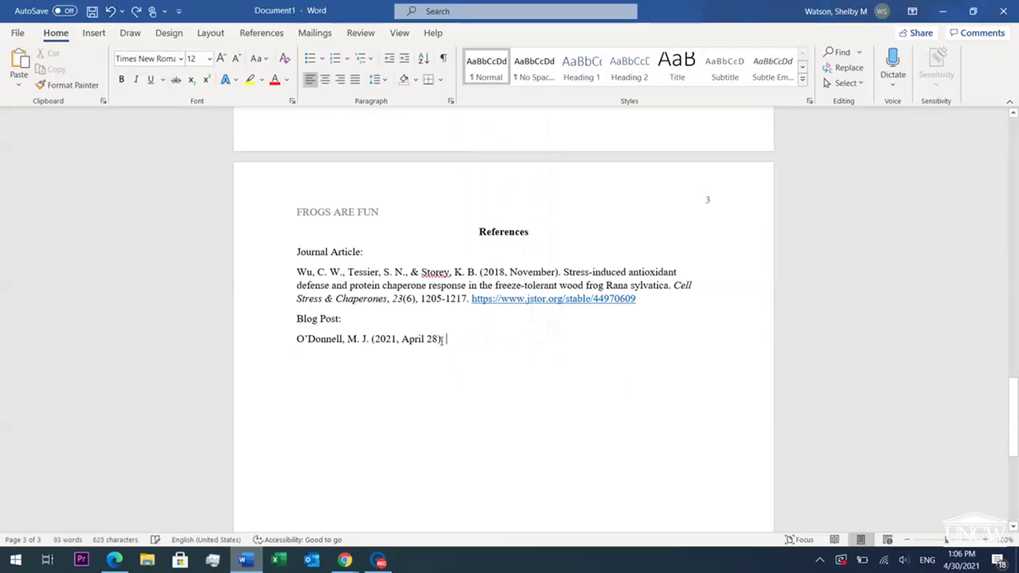
- Paste the copied post title after the date as text only and end it with a period
right_click(447, 338)
click(519, 186)
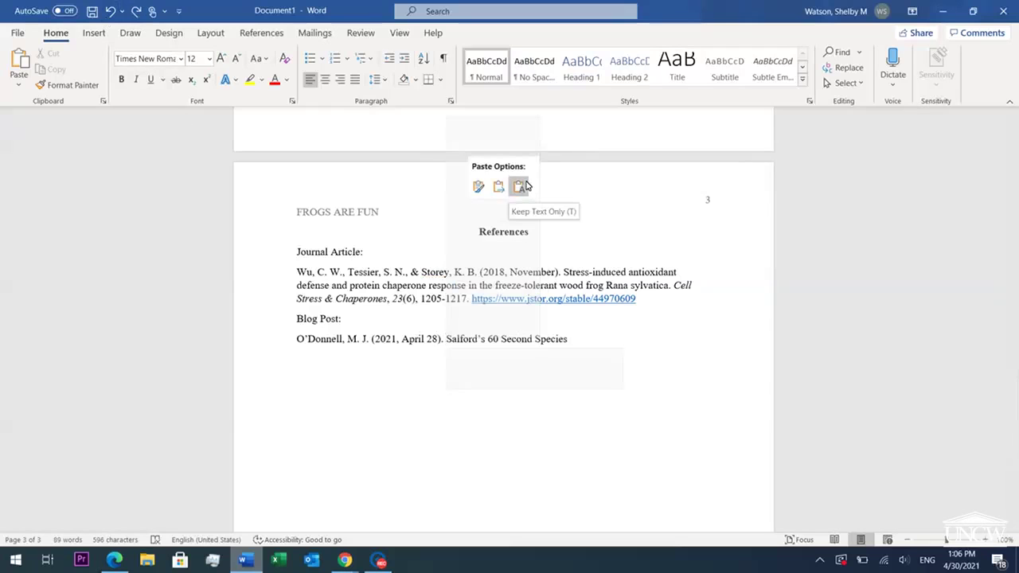
text(.)
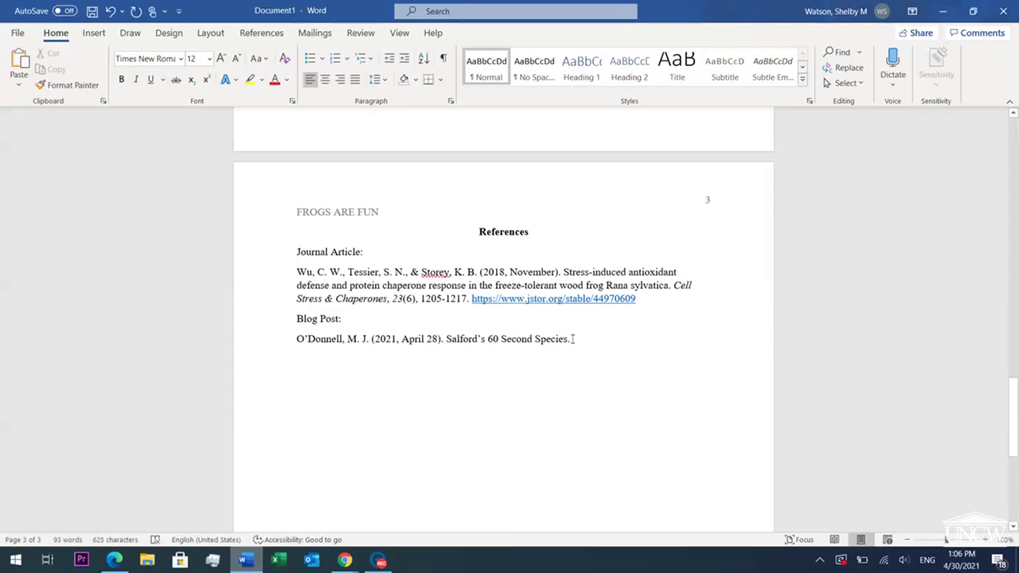
- Check the blog's name in Chrome and add Frog Blog Manchester in italics to the Word reference, followed by a non-italic period
click(245, 559)
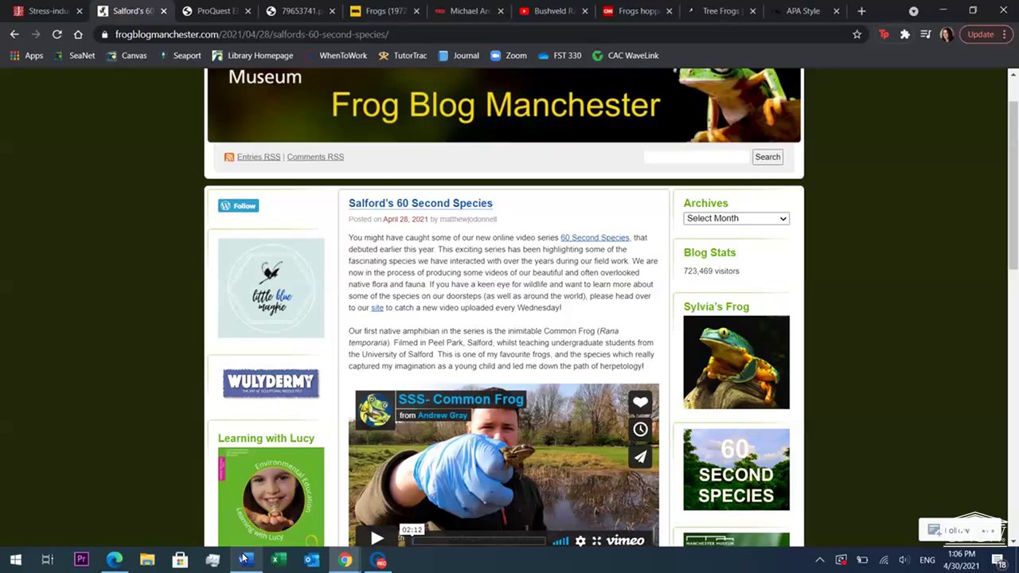
scroll(413, 357, up, 1)
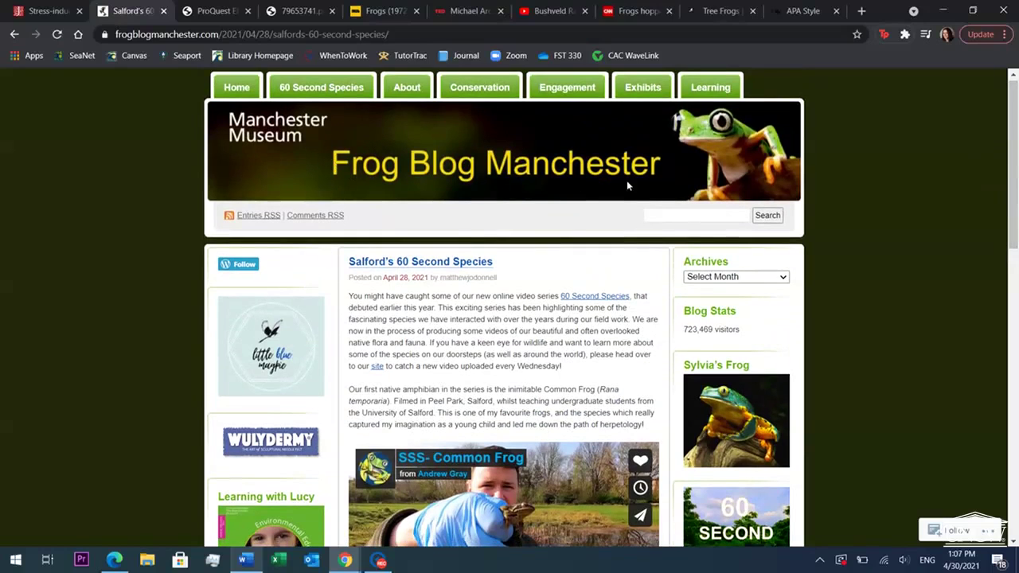
click(251, 493)
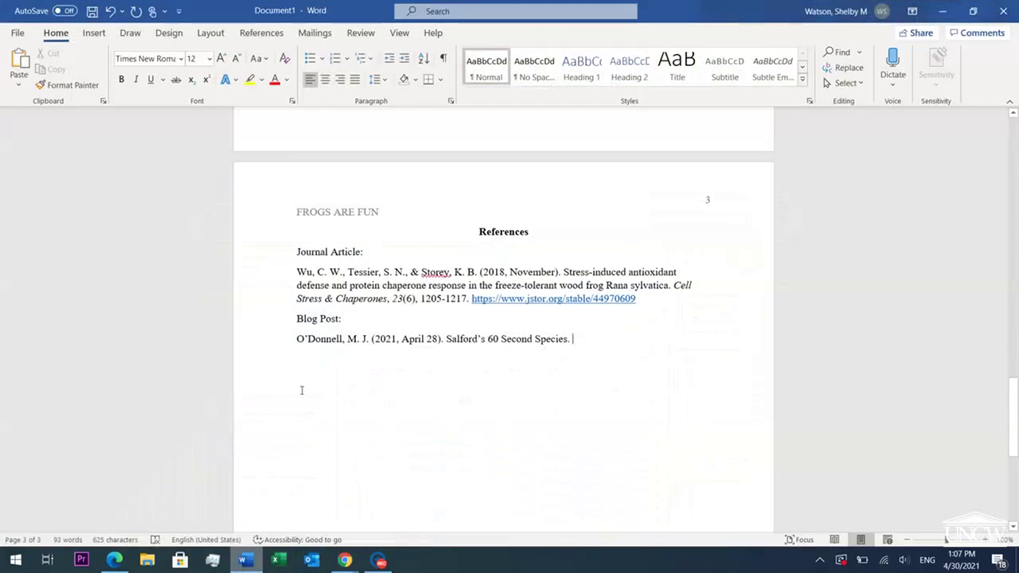
click(137, 81)
text(Frog Blog Manchester)
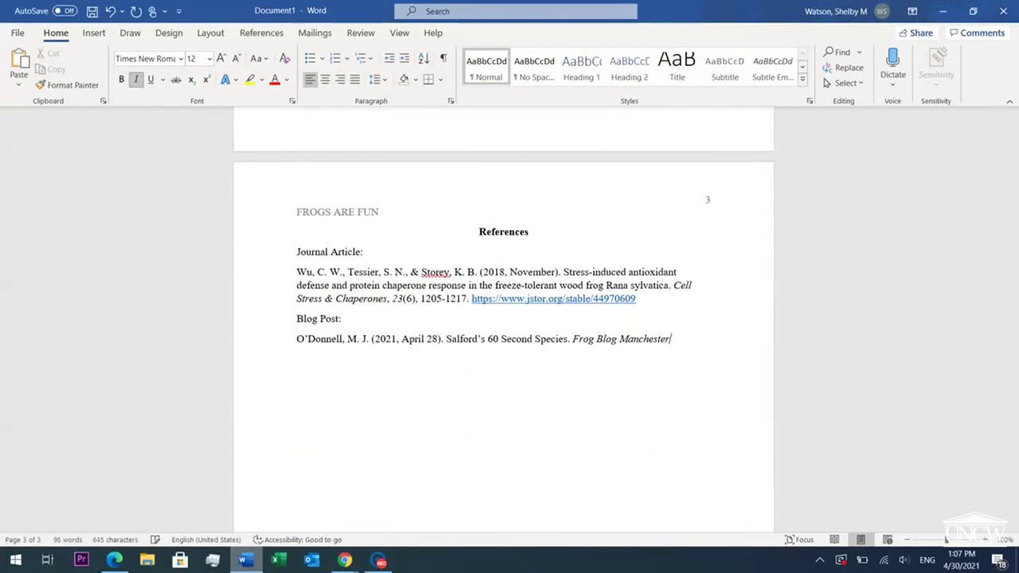
click(140, 82)
text(.)
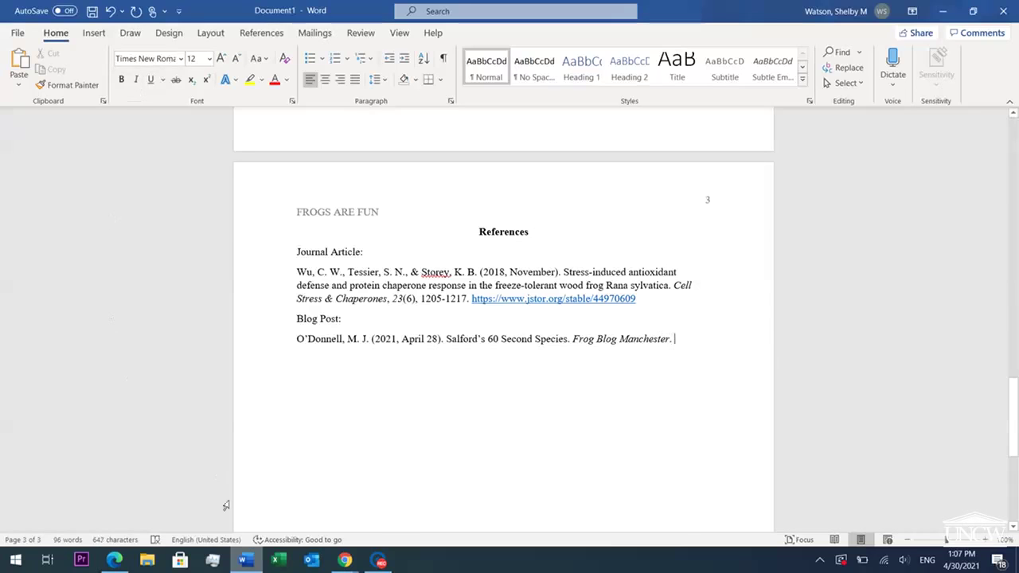
- Copy the web address of the Salford's 60 Second Species post from Chrome and paste it at the end of the Word blog reference
click(251, 564)
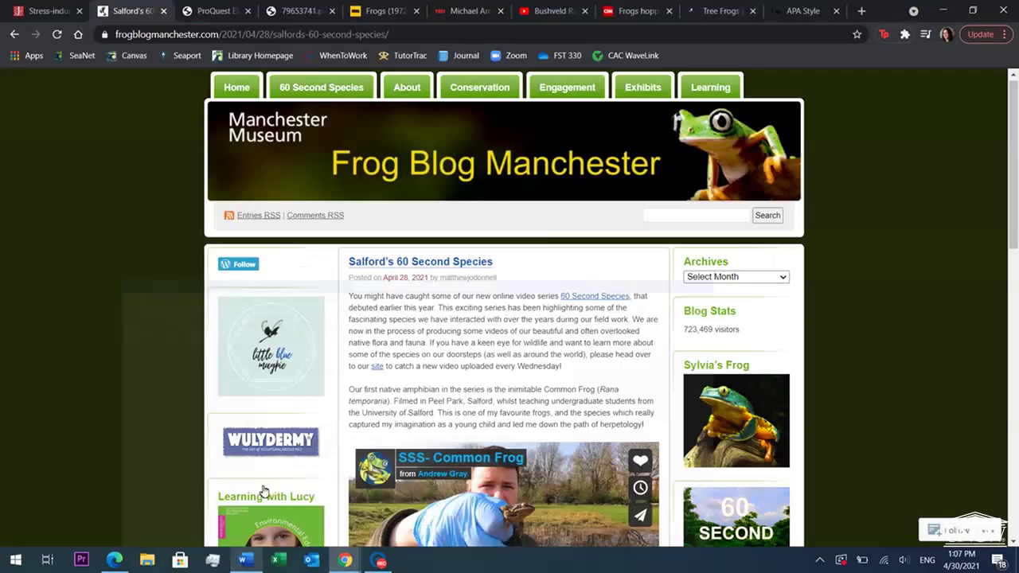
click(322, 34)
key(ctrl+c)
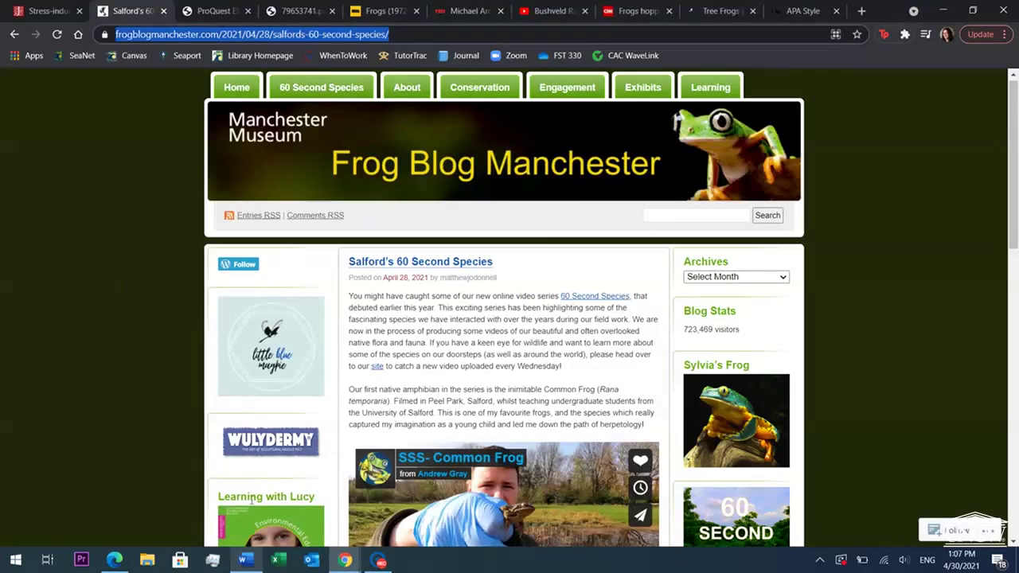
click(243, 562)
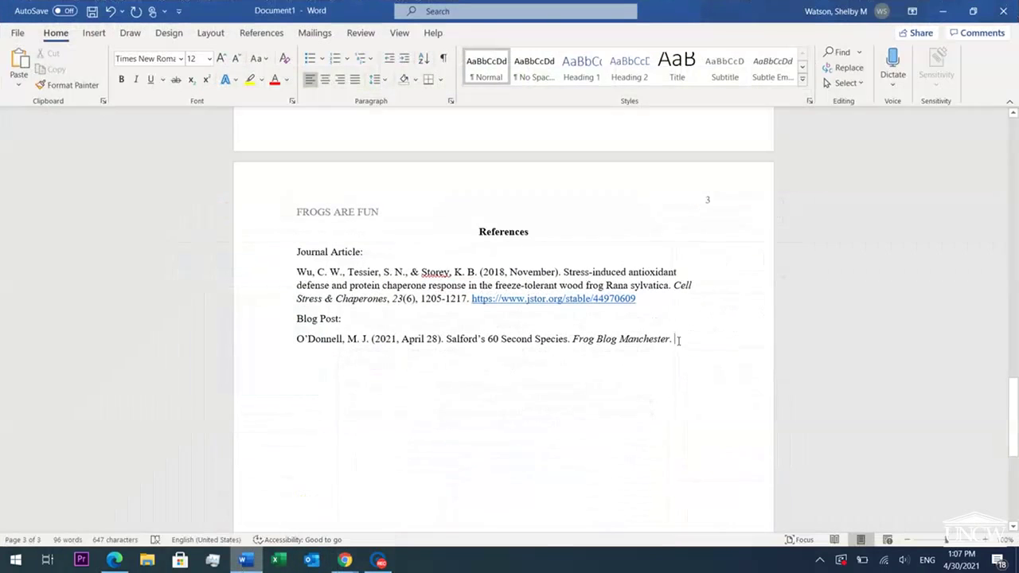
key(ctrl+v)
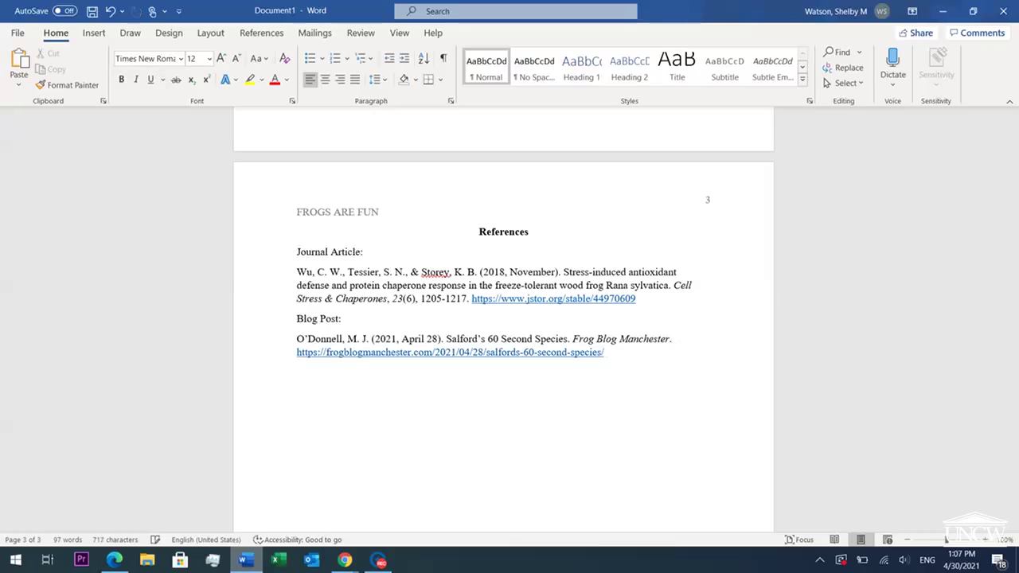
- Add the label Book: on its own line below the blog post reference
key(Return)
text(Book:)
key(Return)
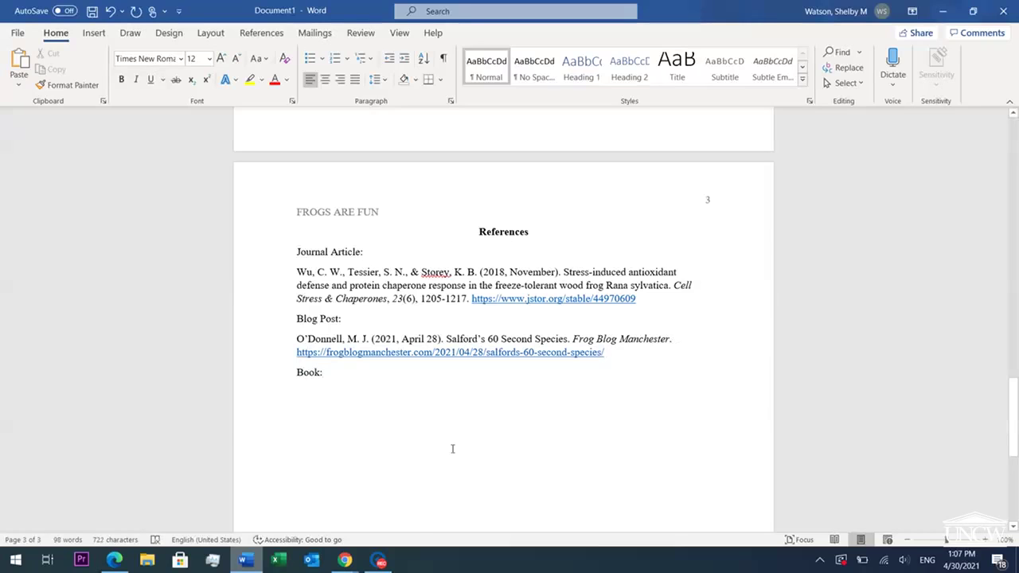
- Switch to Chrome and copy the author's surname from the ebook details of The Wild Life of Frogs
mouse_move(345, 560)
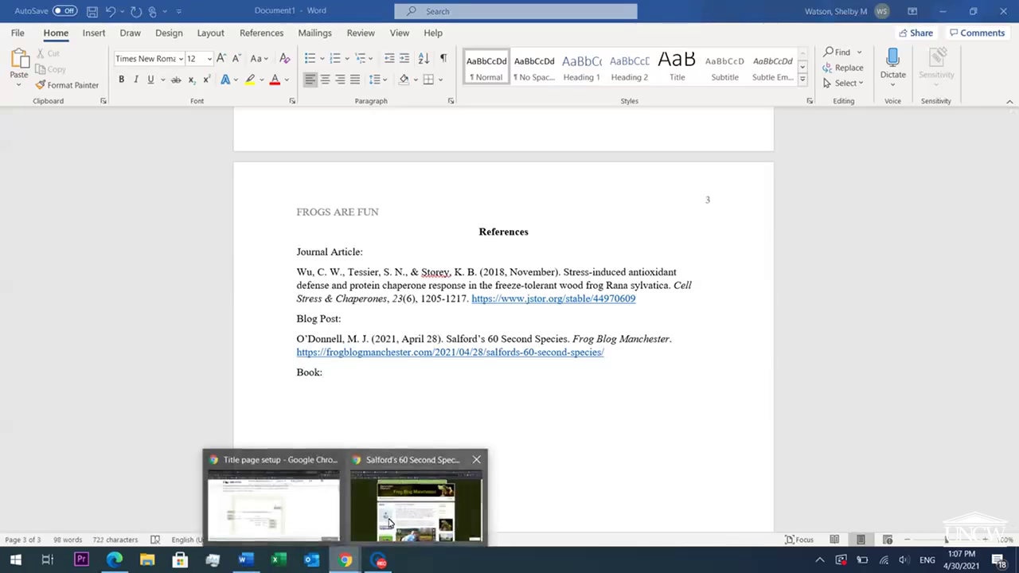
click(366, 529)
click(209, 10)
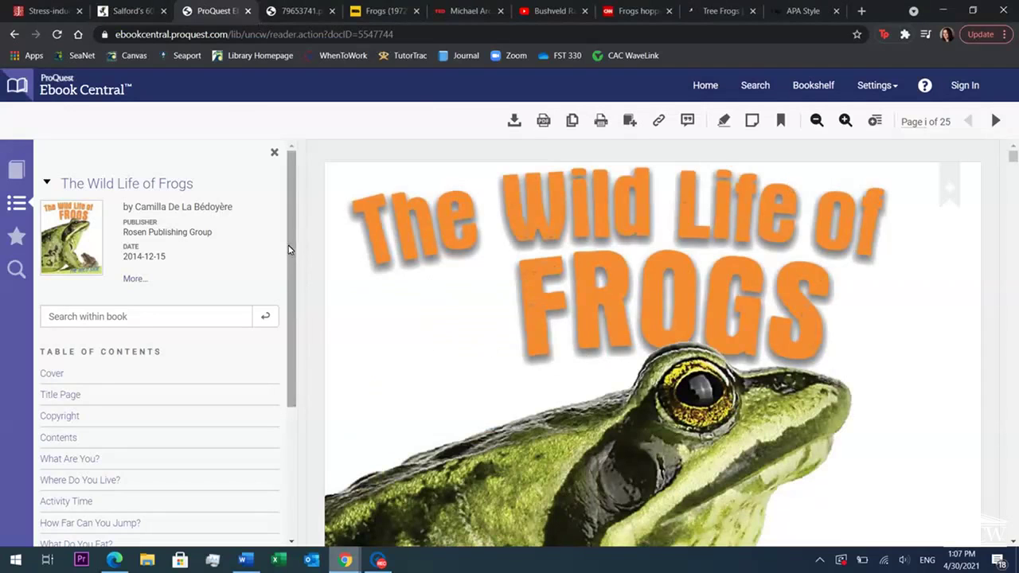
drag(233, 207, 169, 207)
key(ctrl+c)
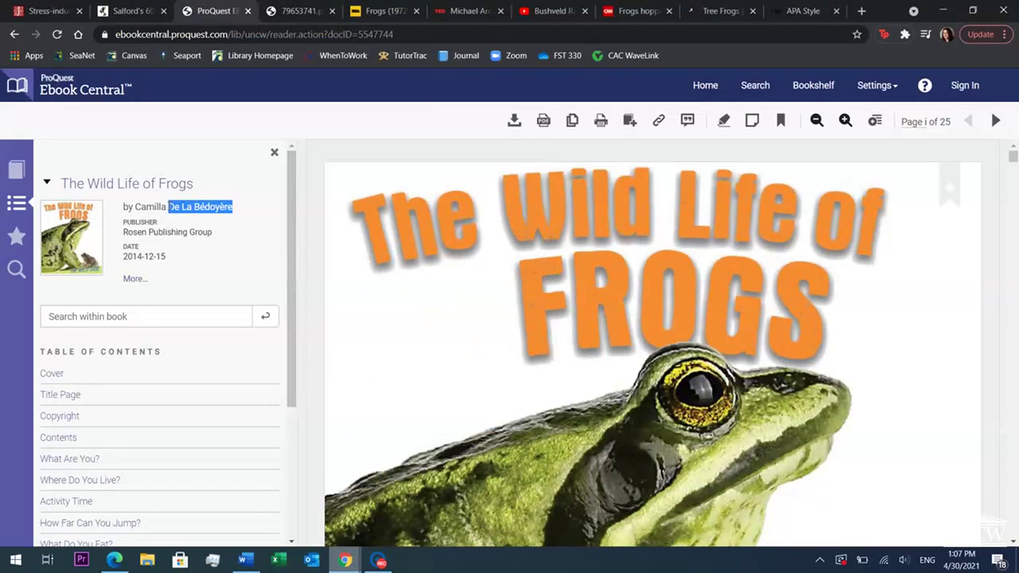
click(236, 212)
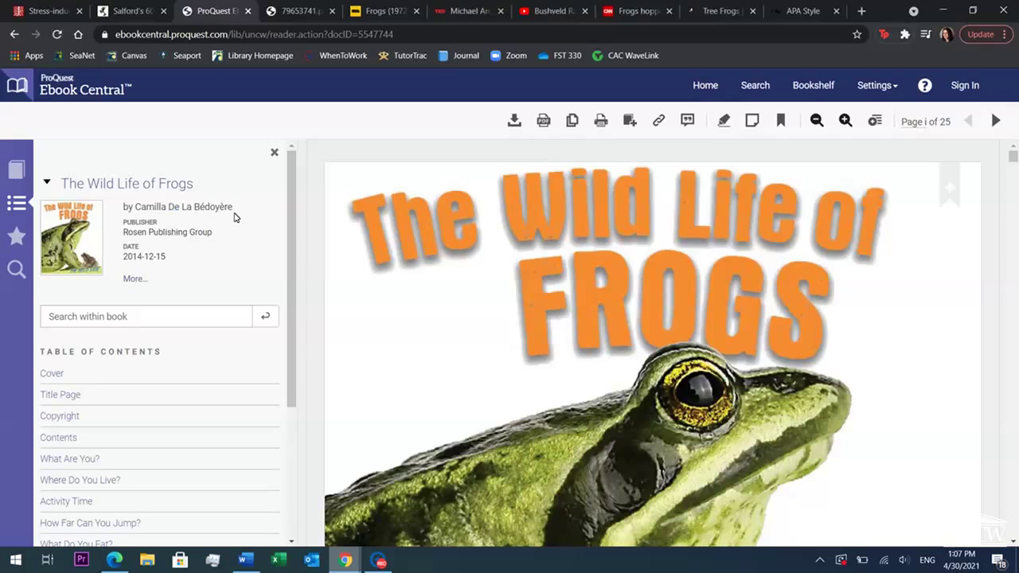
- Paste the copied surname as text only under Book: in Word, and add a comma and the author's first initial with a period
click(253, 556)
right_click(298, 390)
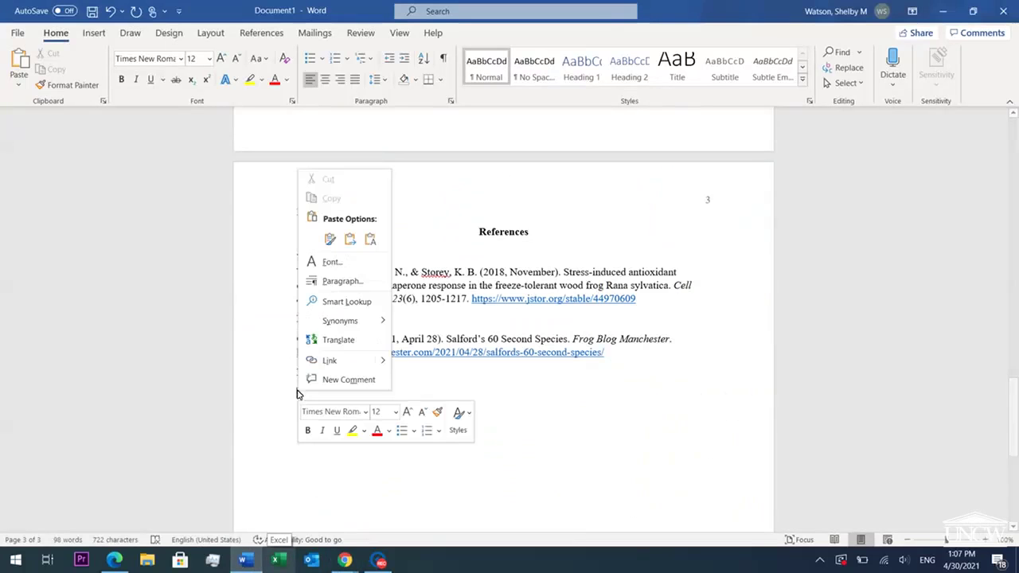
click(371, 238)
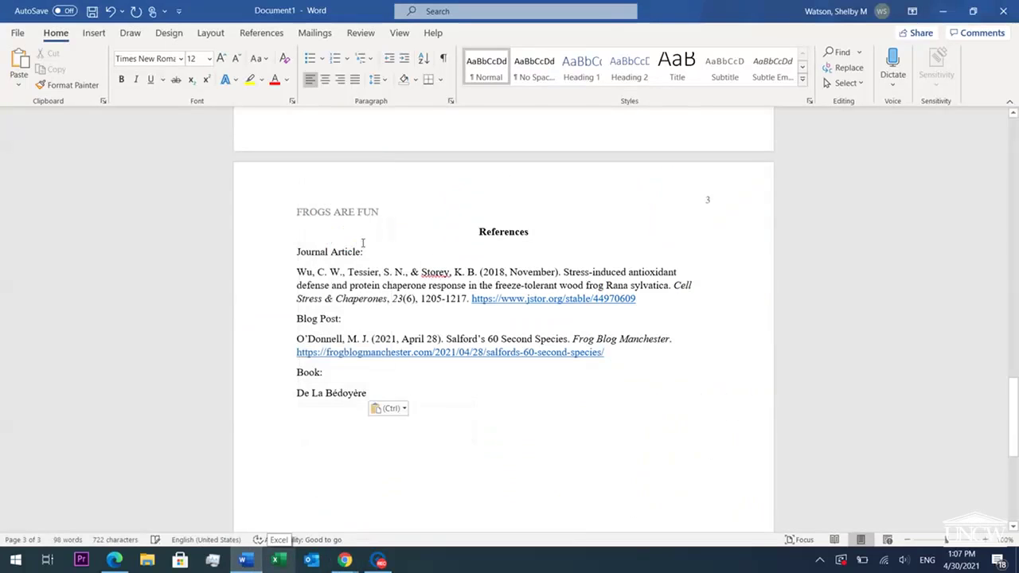
text(, )
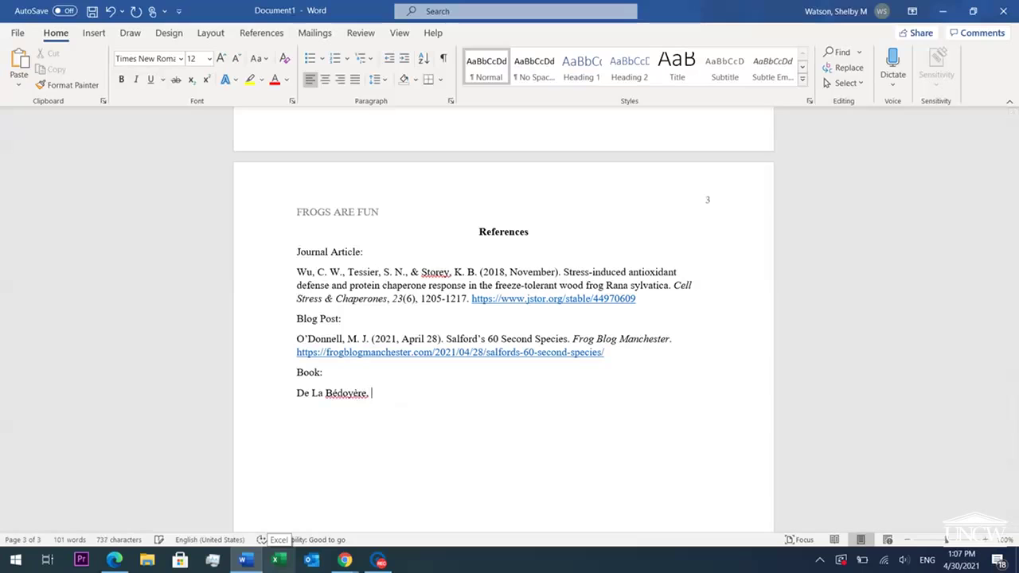
text(C.)
- Look up the book's publication date in Chrome and add (2014, December 15). after the author in the Word reference
click(248, 561)
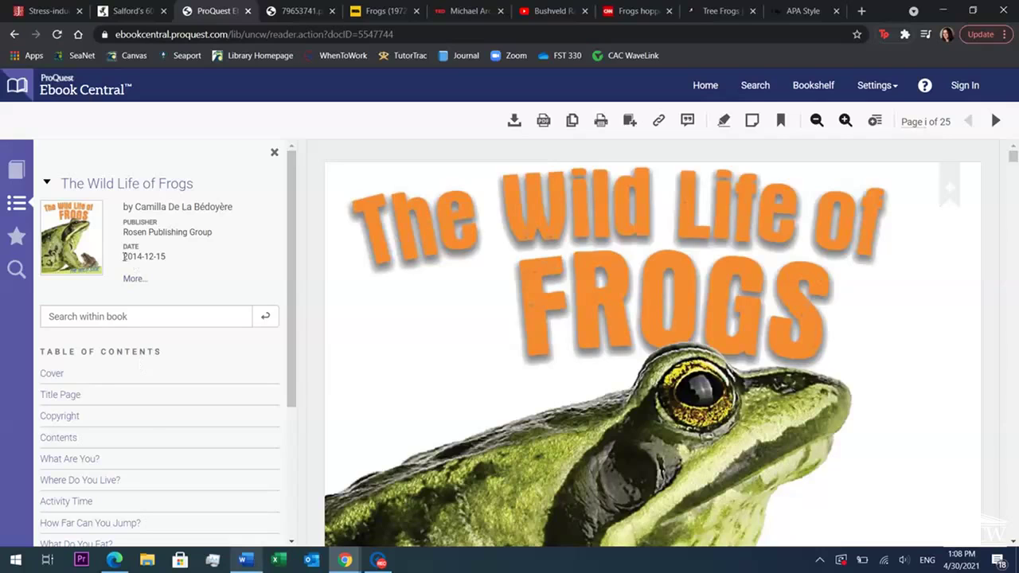
drag(123, 256, 168, 260)
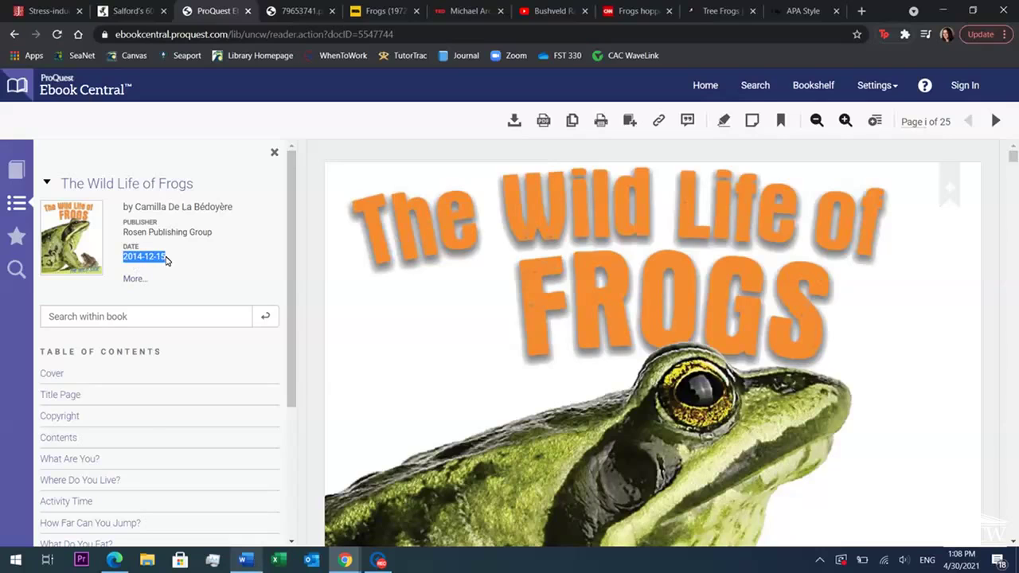
key(alt+Tab)
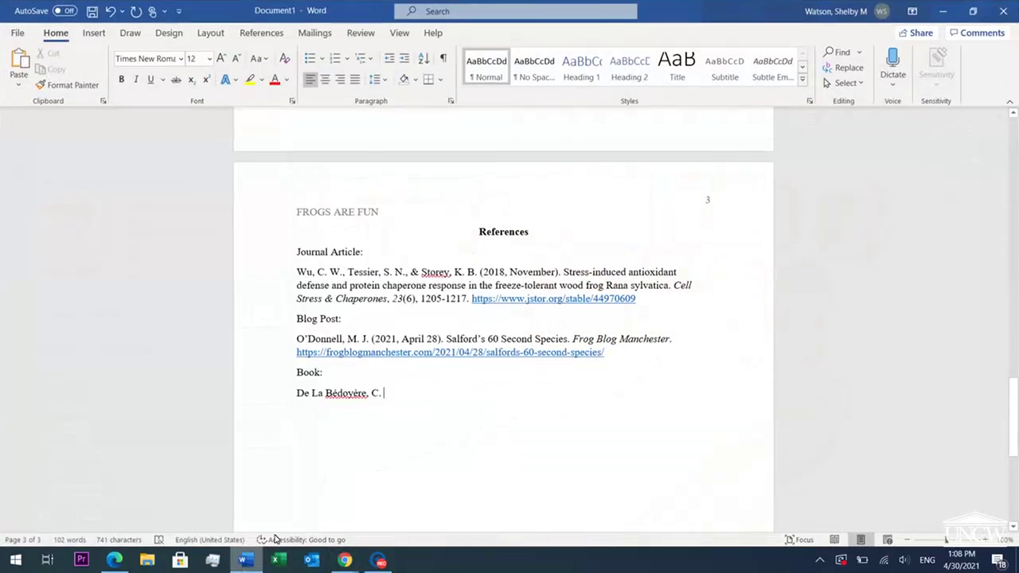
text(()
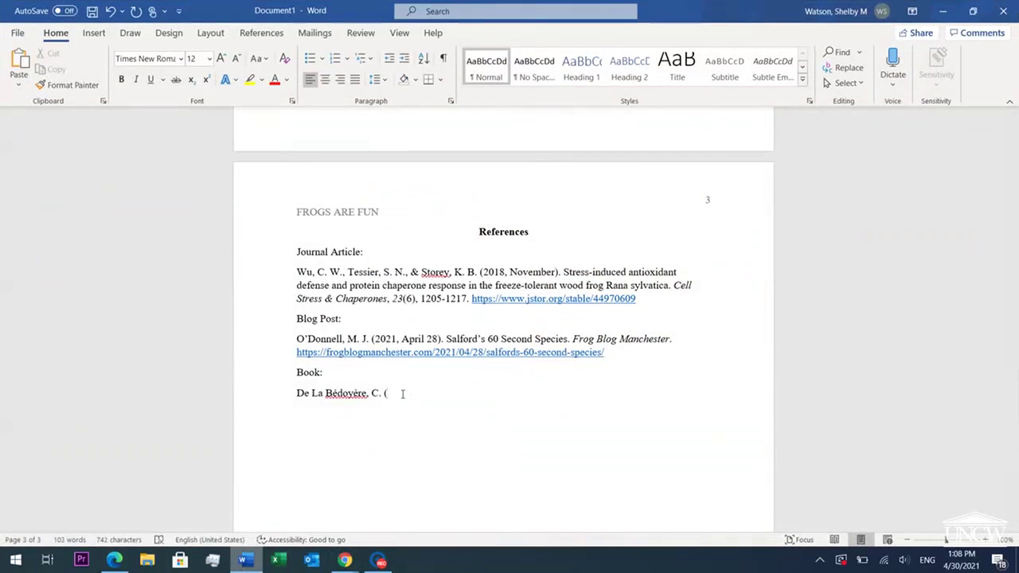
text(2014, December 15).)
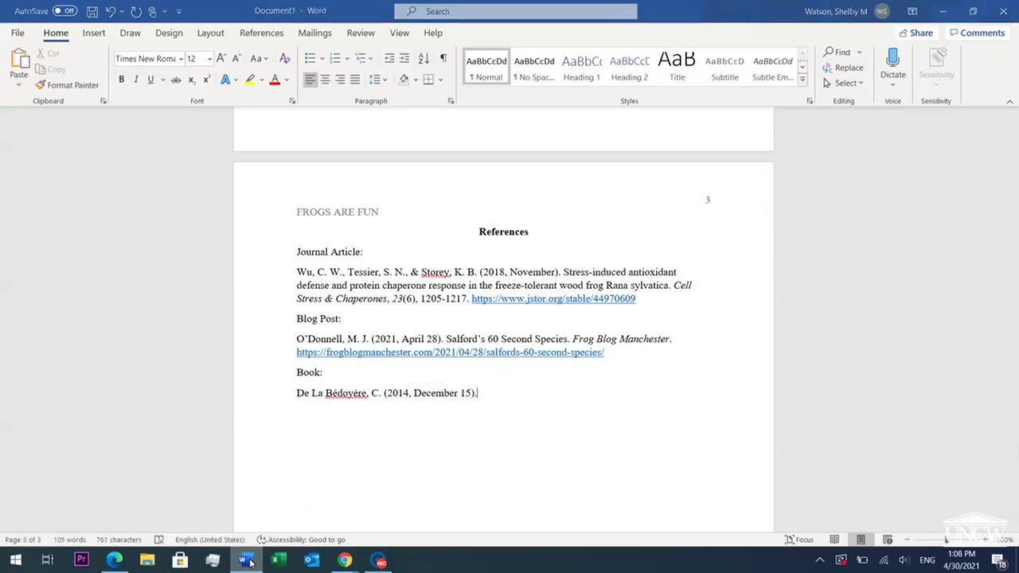
- Check the book's title in Chrome and add The Wild Life of Frogs in italics after the date, followed by a non-italic period
click(248, 561)
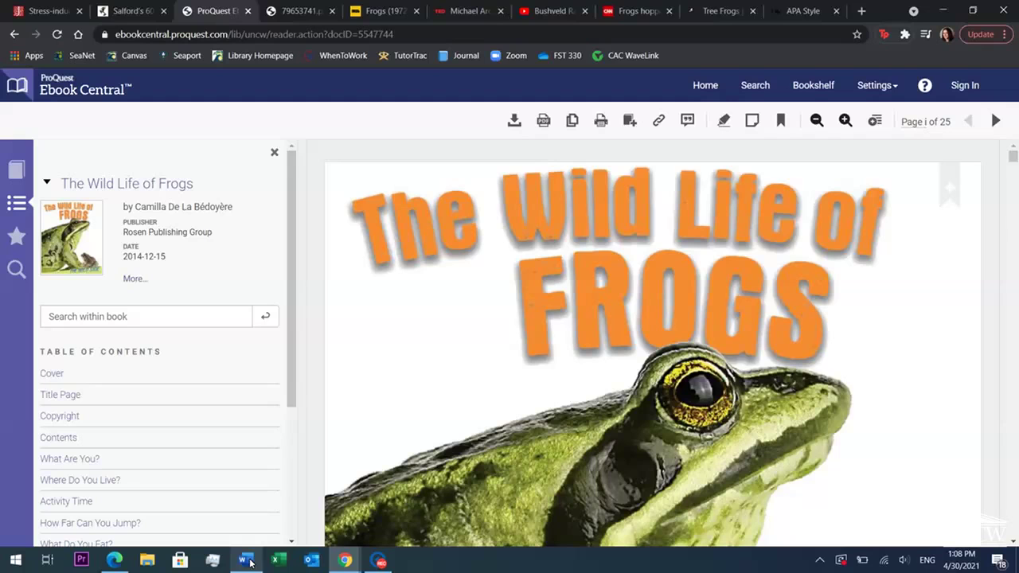
click(248, 562)
text(. (2014, December 15).)
click(137, 79)
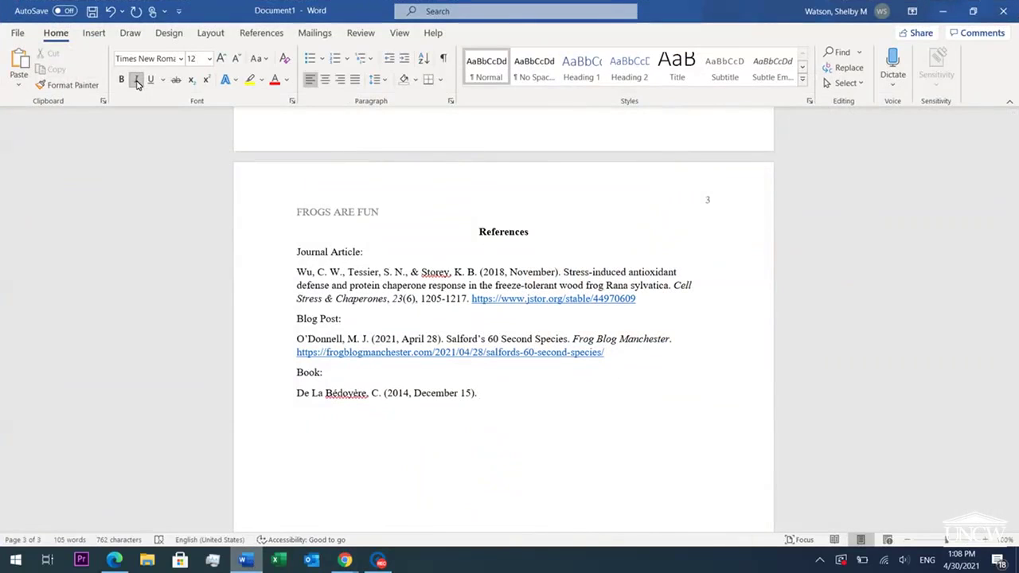
text(The Wild Life o)
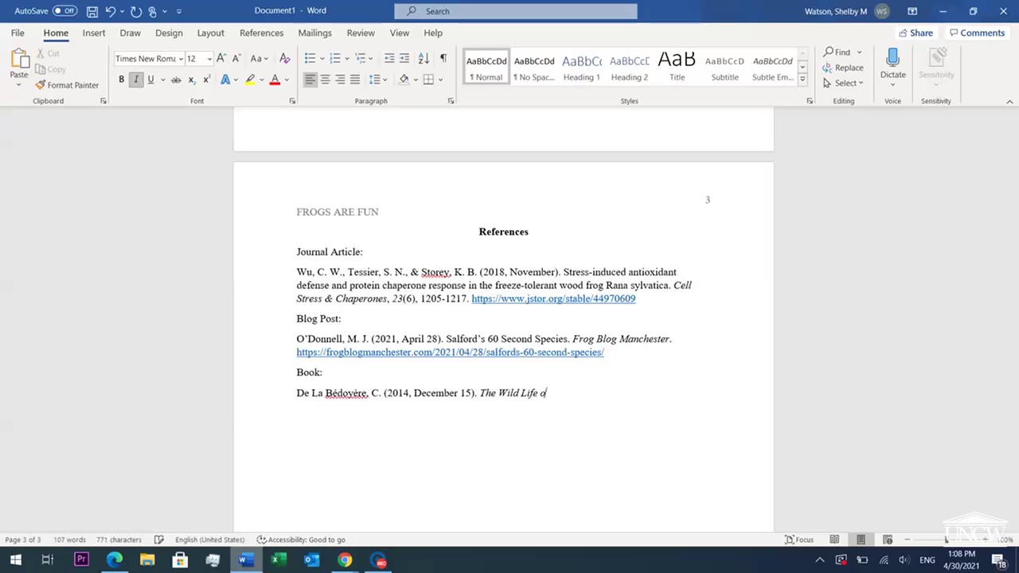
text(f Frogs.)
key(ctrl+i)
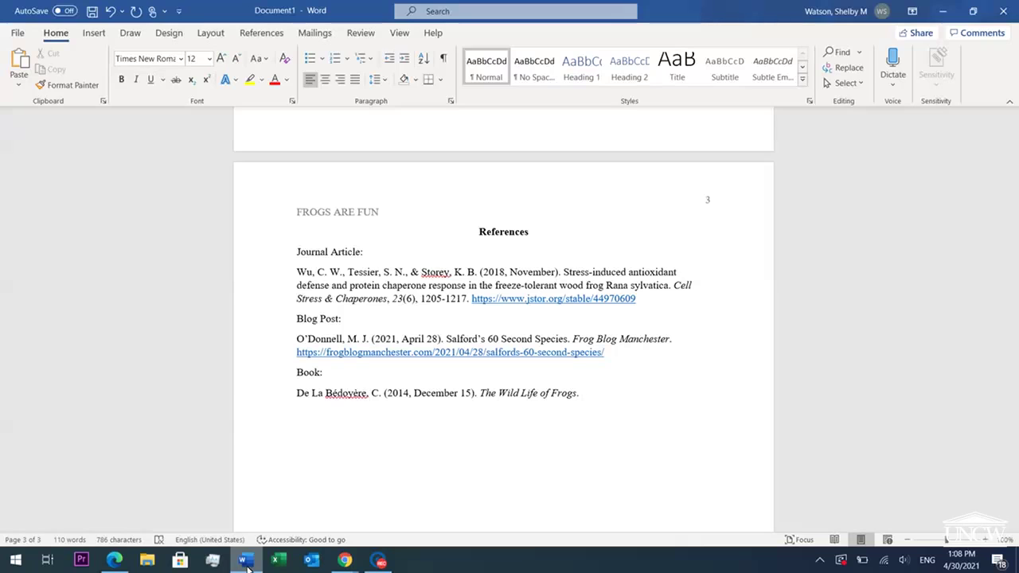
- Insert the sample edition note (2nd e.d.). after the book title and delete it again
text((2nd e.d.).)
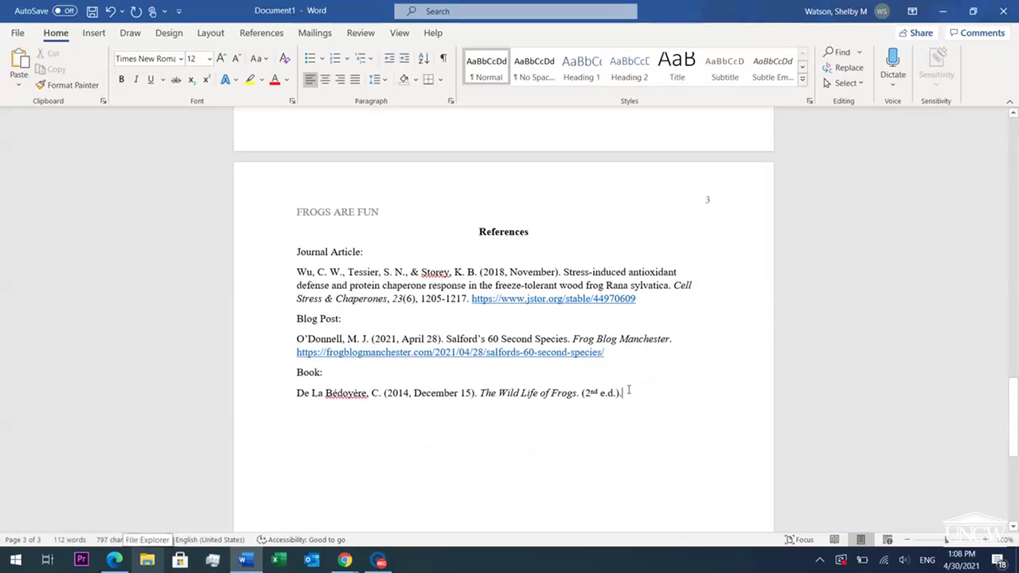
drag(623, 393, 583, 398)
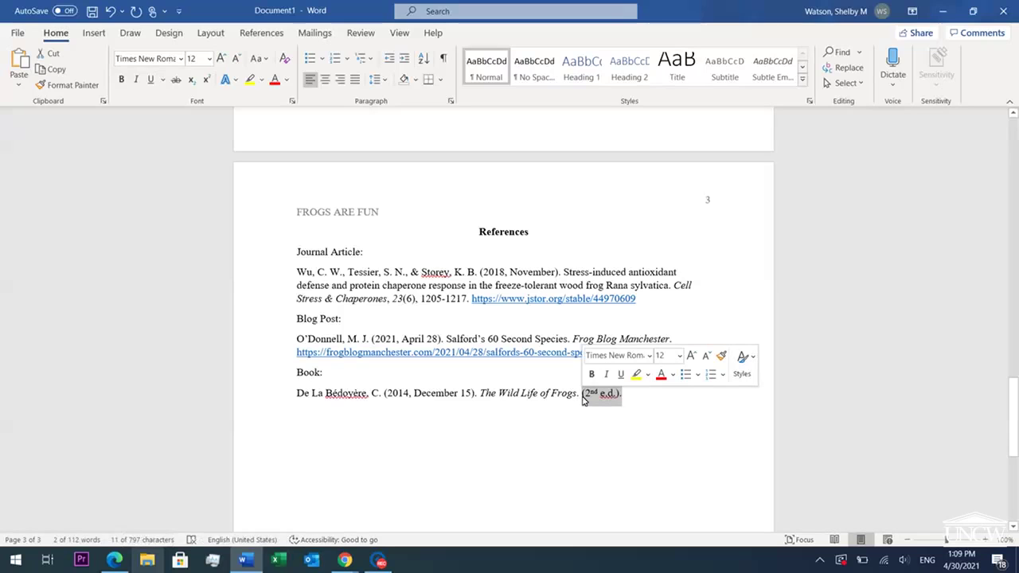
key(Delete)
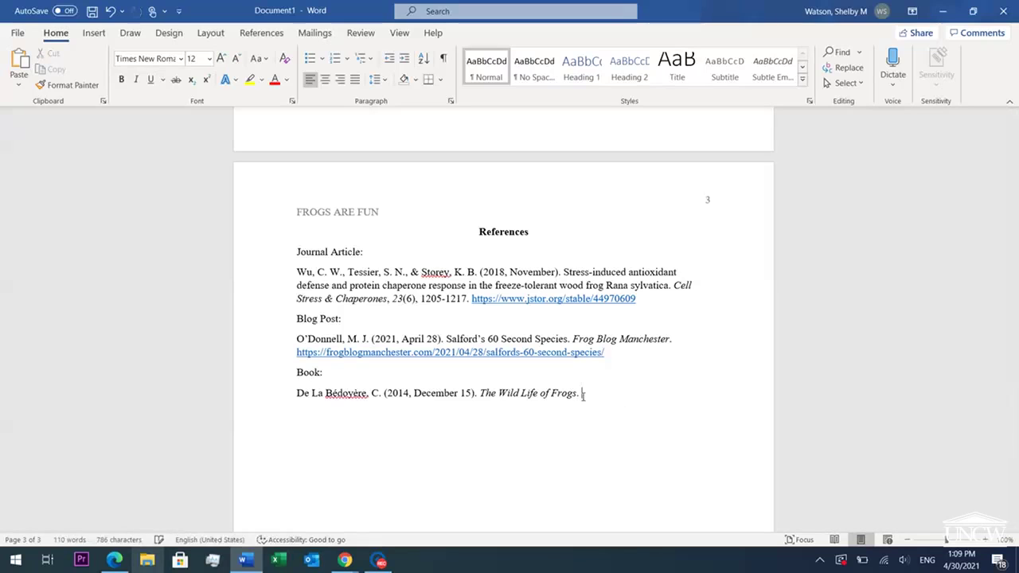
- Look up the book's publisher in Chrome and add Rosen Publishing Group with a period after the title in the Word reference
click(252, 563)
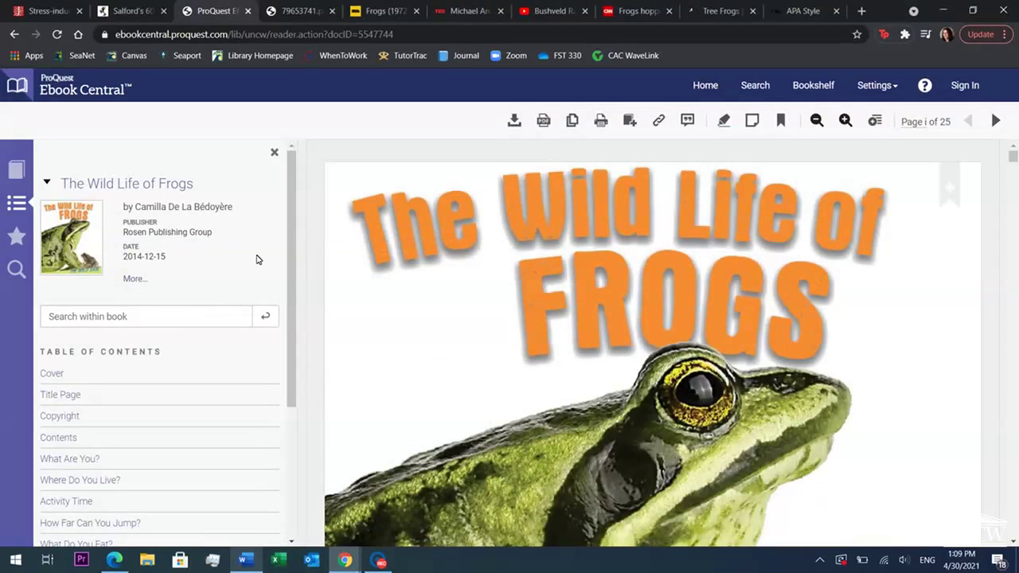
drag(123, 233, 215, 237)
click(216, 236)
click(246, 557)
text(Rosen Publishing Group)
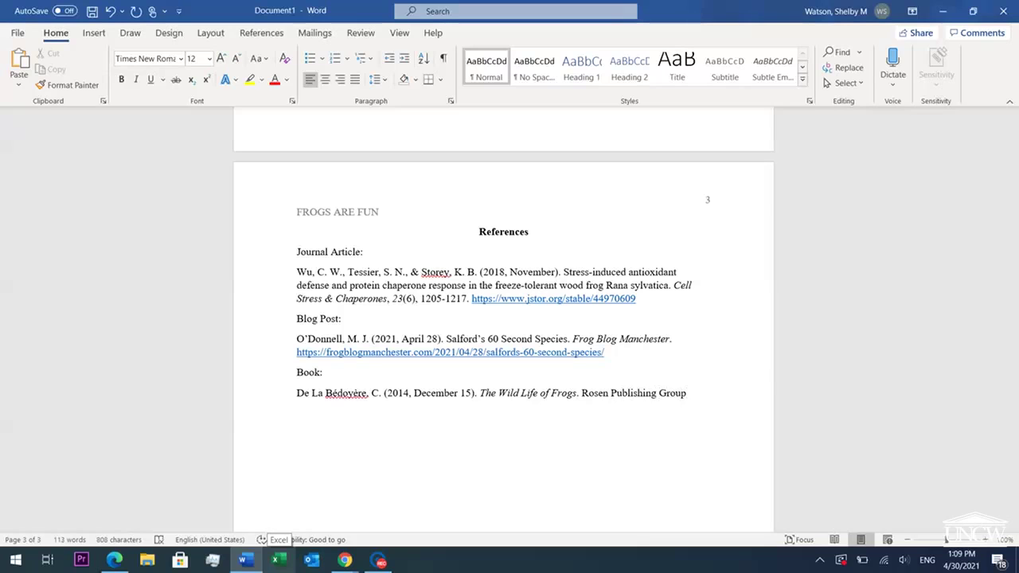
text(.)
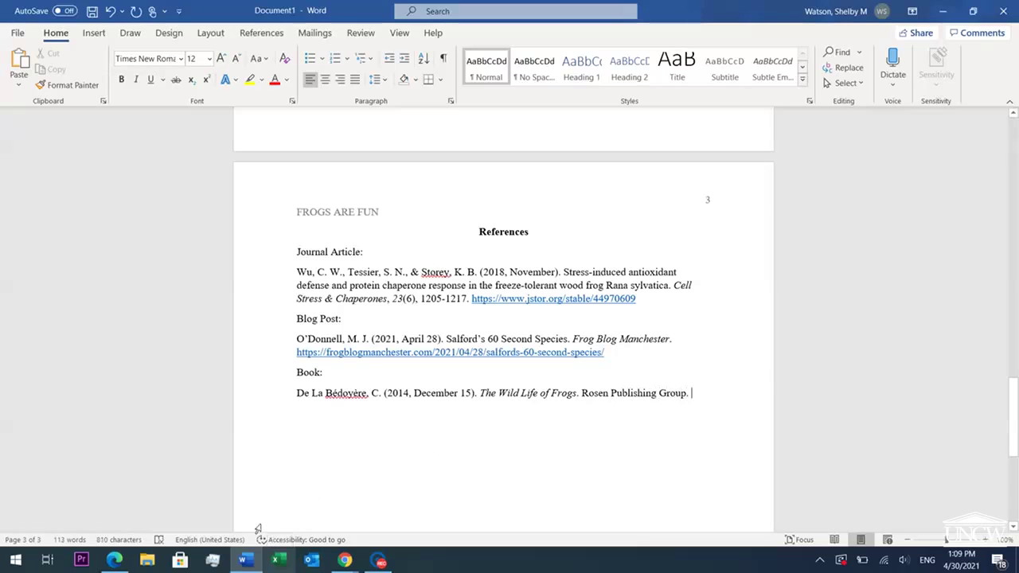
- Copy the ebook's web address from Chrome and paste it as text only at the end of the book reference in Word
click(344, 560)
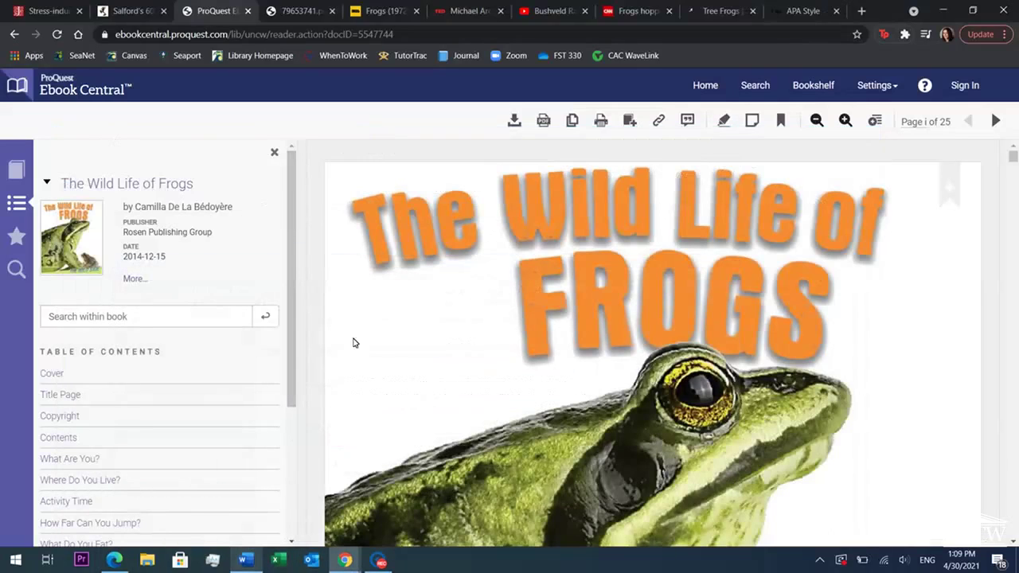
click(526, 34)
key(ctrl+c)
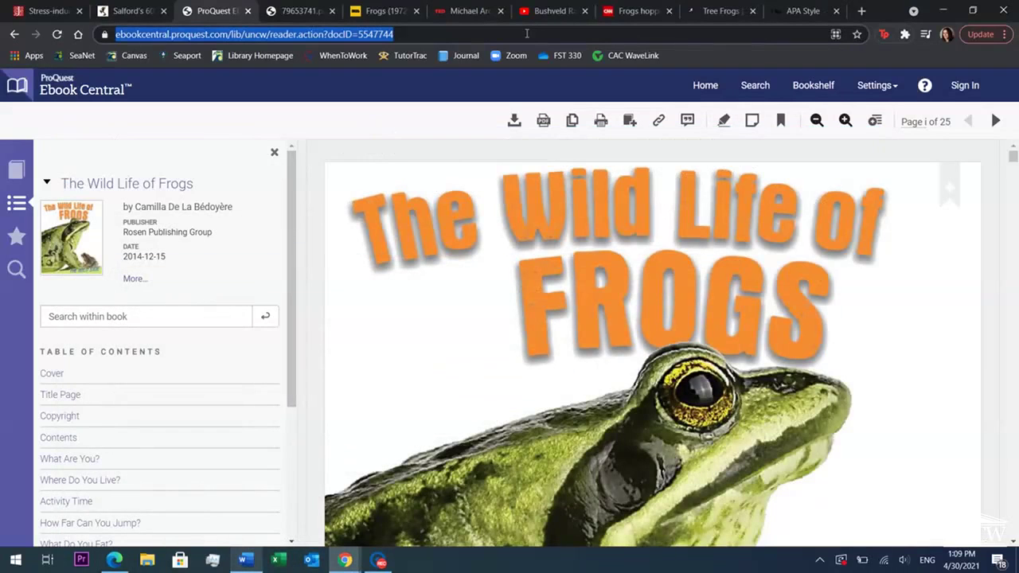
click(245, 560)
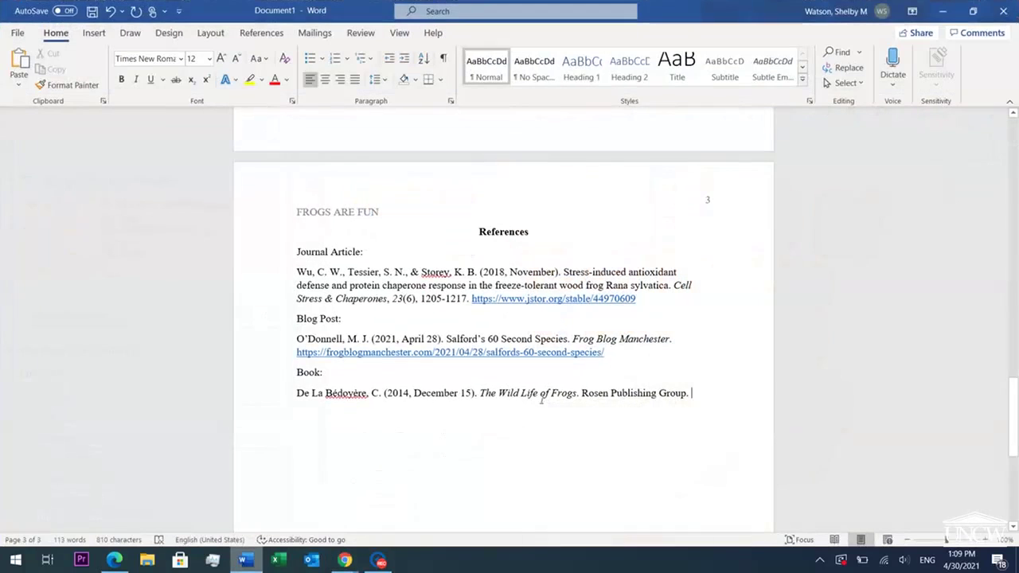
right_click(694, 392)
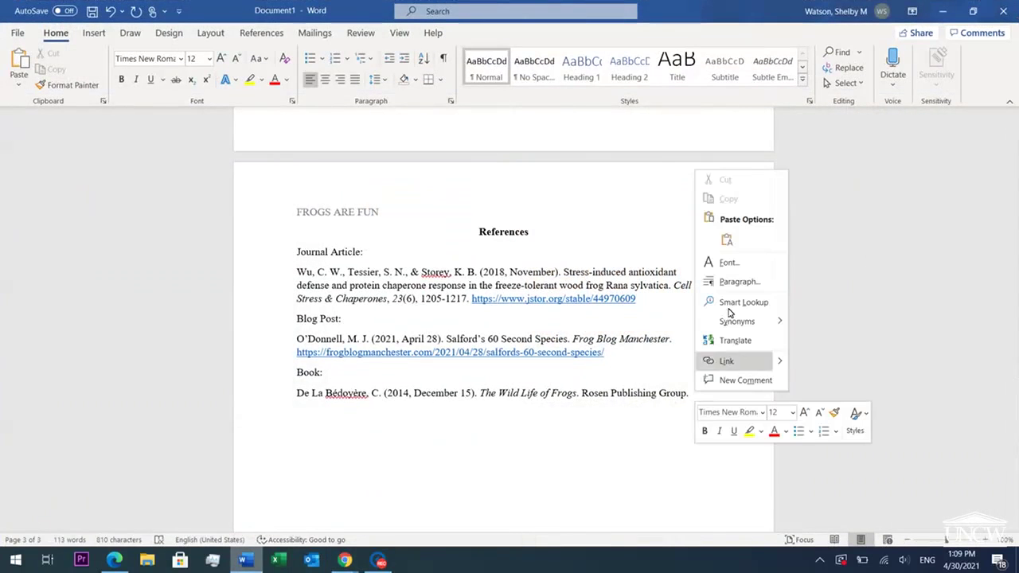
click(726, 239)
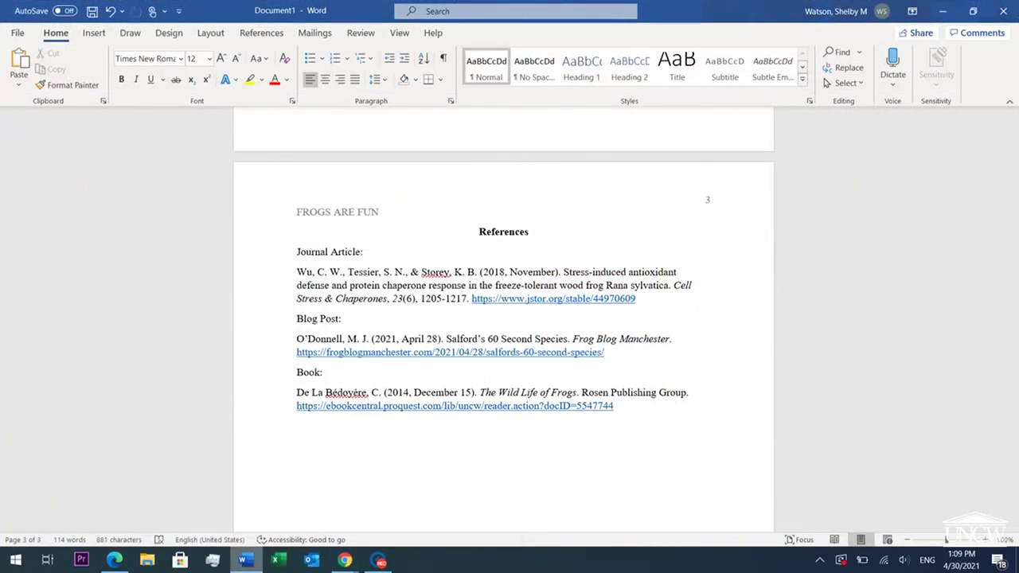
- Add the label Dissertation: on its own line below the book reference
key(Return)
text(Dissertation:)
key(Return)
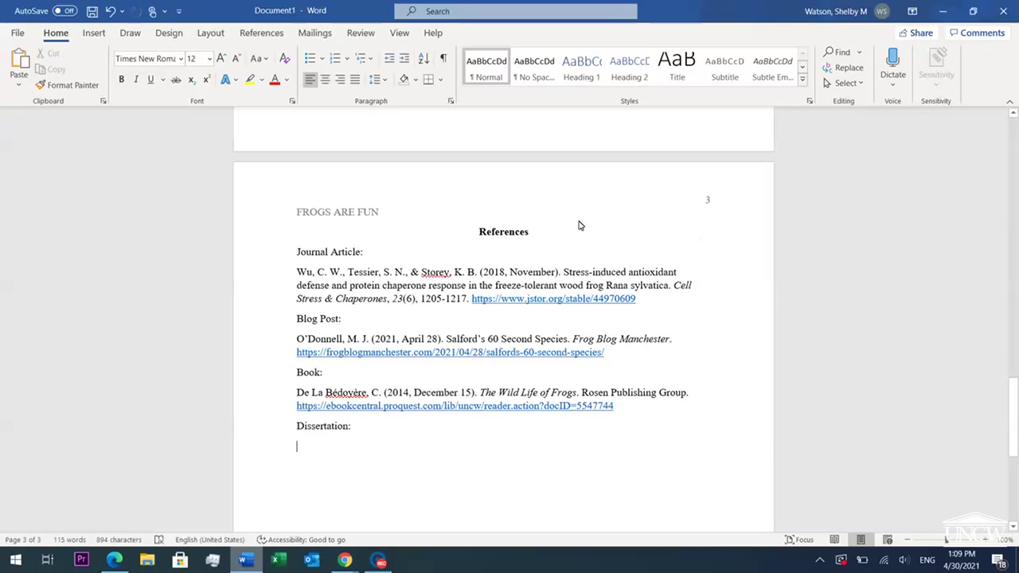
- Open the dissertation PDF in Chrome and start its reference in Word with the author's last name and initials below the Dissertation label
mouse_move(340, 566)
click(415, 497)
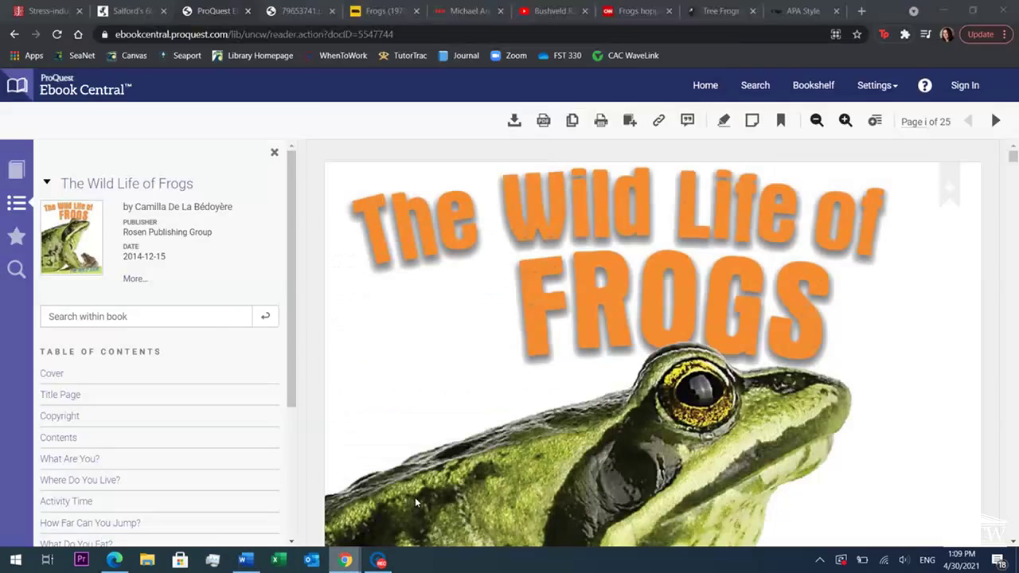
click(297, 11)
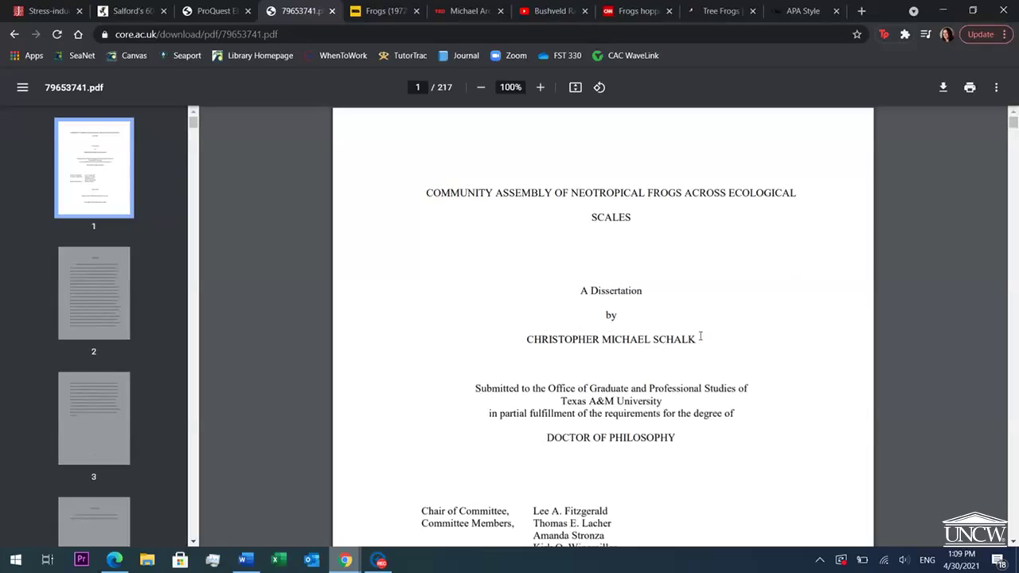
mouse_move(251, 564)
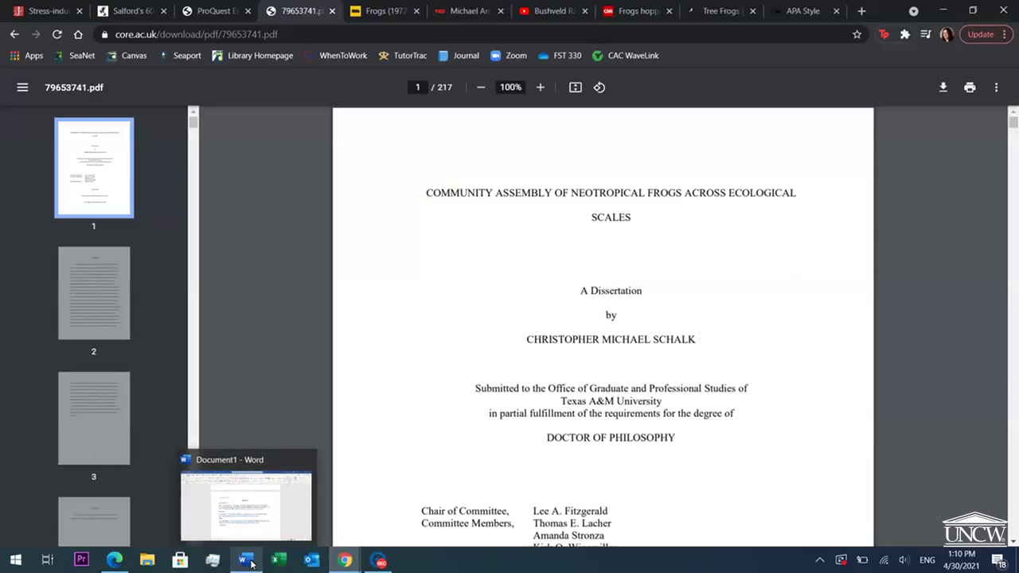
click(251, 564)
text(Schal)
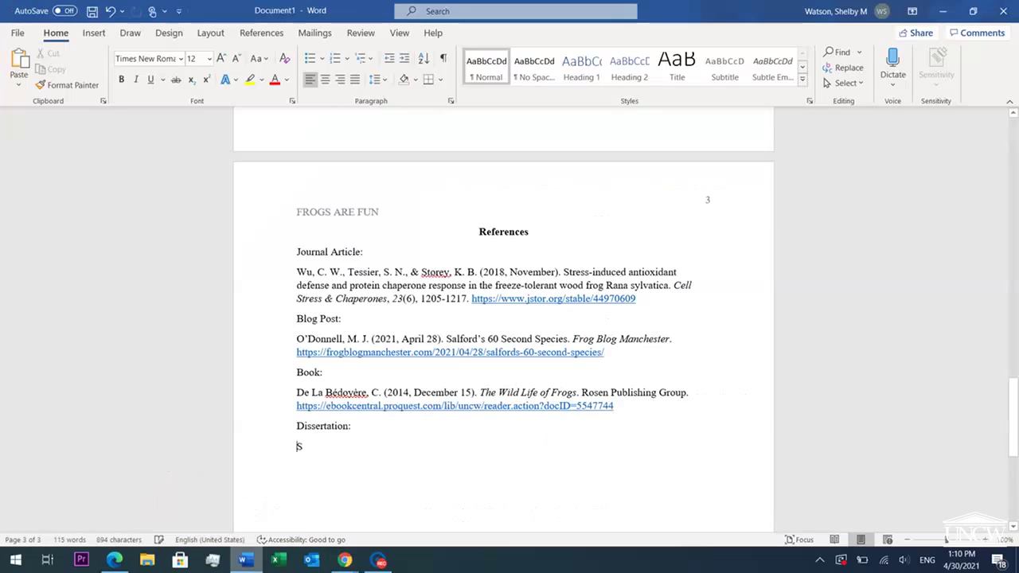
text(k, C. M)
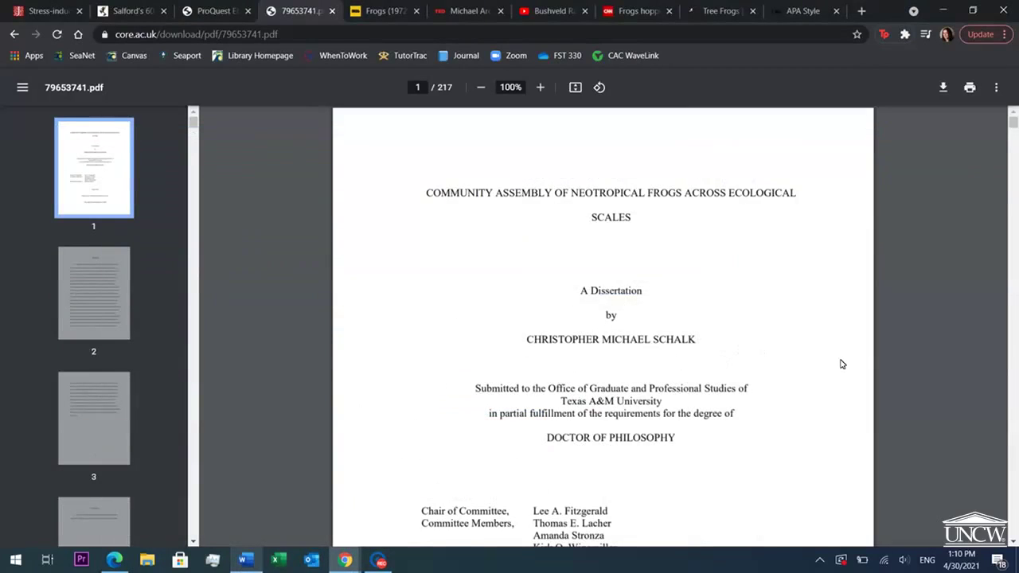
- Look up the dissertation's publication date in the PDF and add (2016, August). after the author in the Word reference
scroll(842, 364, down, 3)
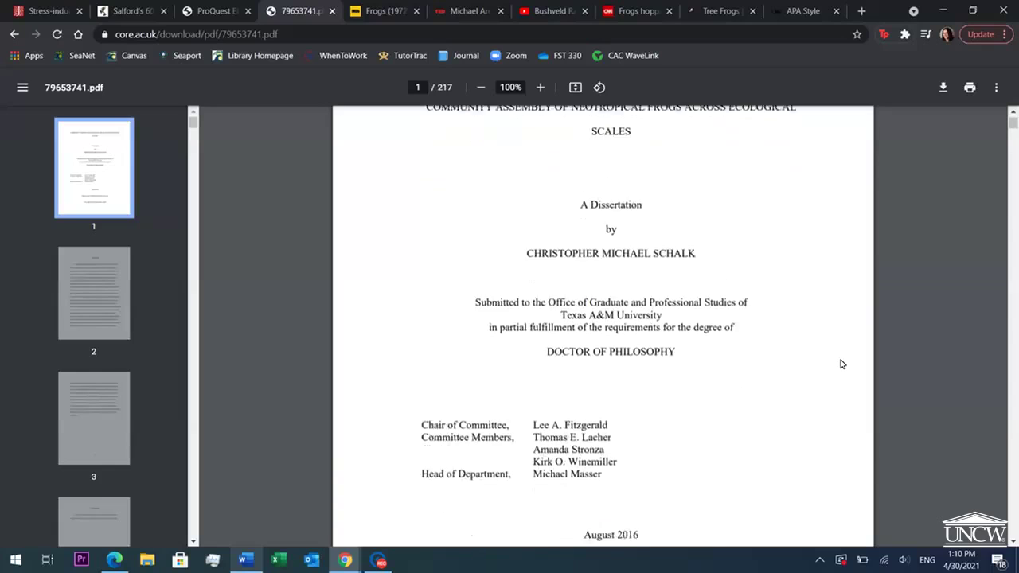
drag(642, 489, 579, 486)
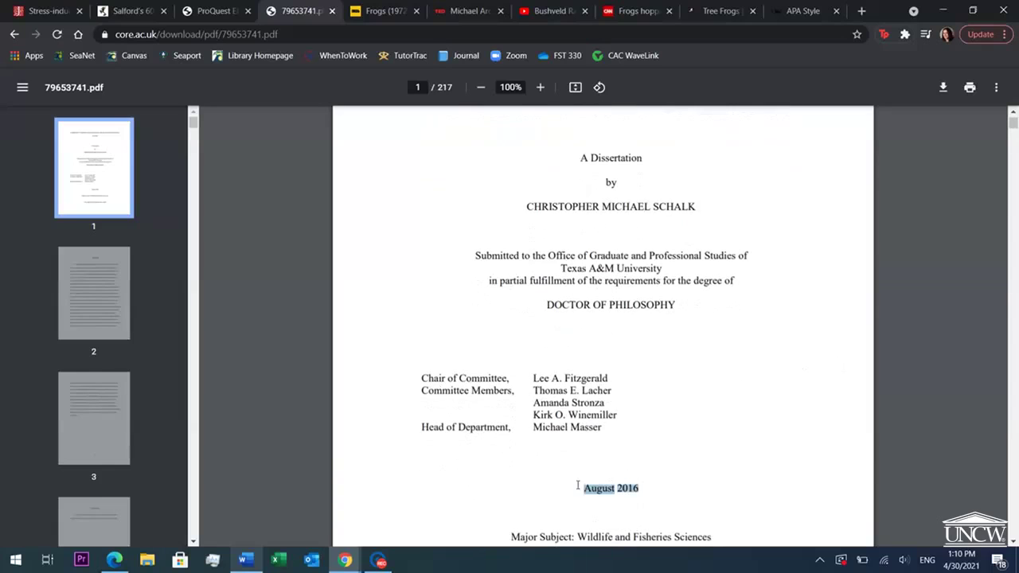
click(625, 453)
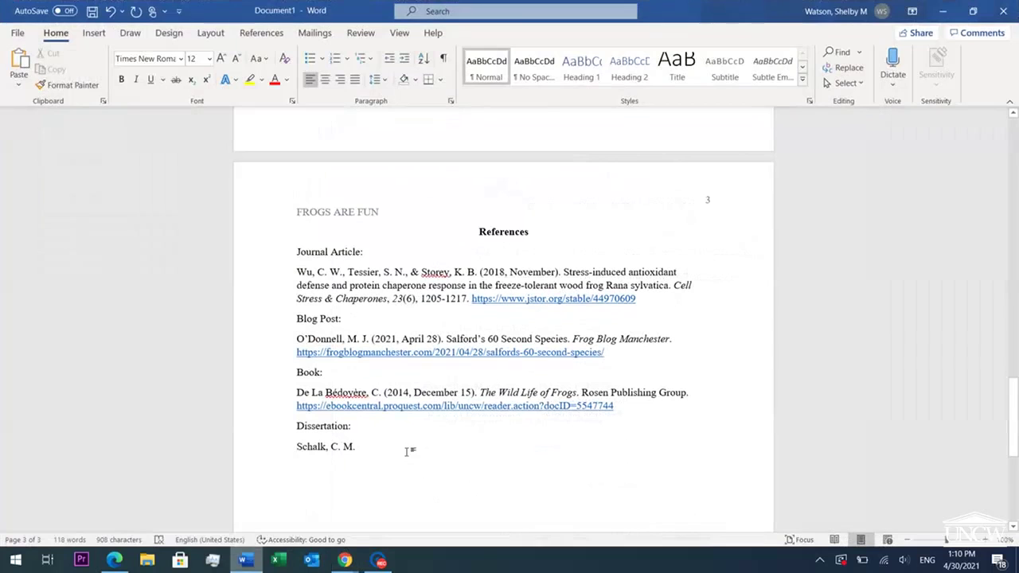
text(()
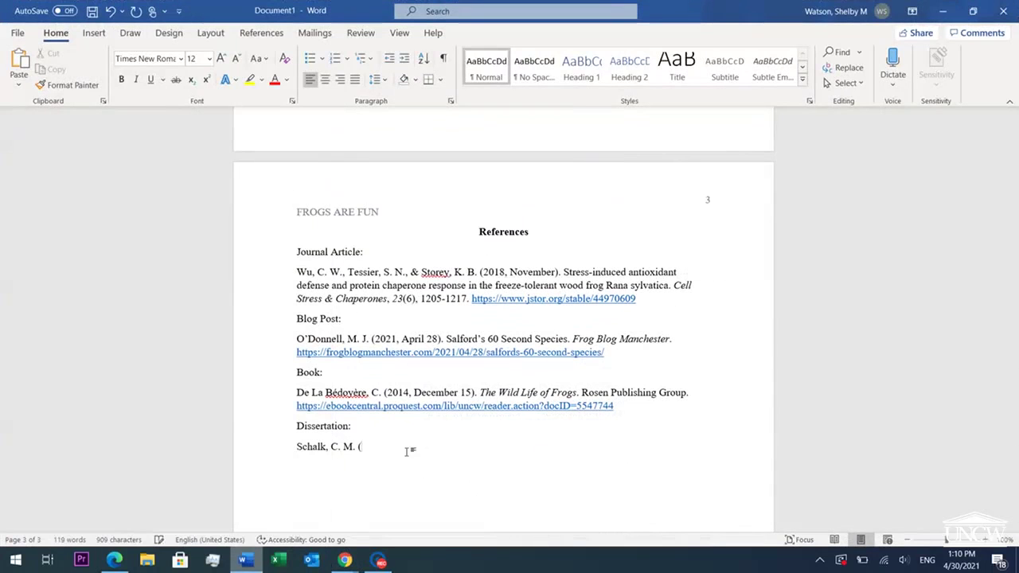
text(2016, August).)
- Add the dissertation's title from the PDF in italics after the date: Community Assembly of Neotropical Frogs Across Ecological Scales, ending with a period
click(245, 560)
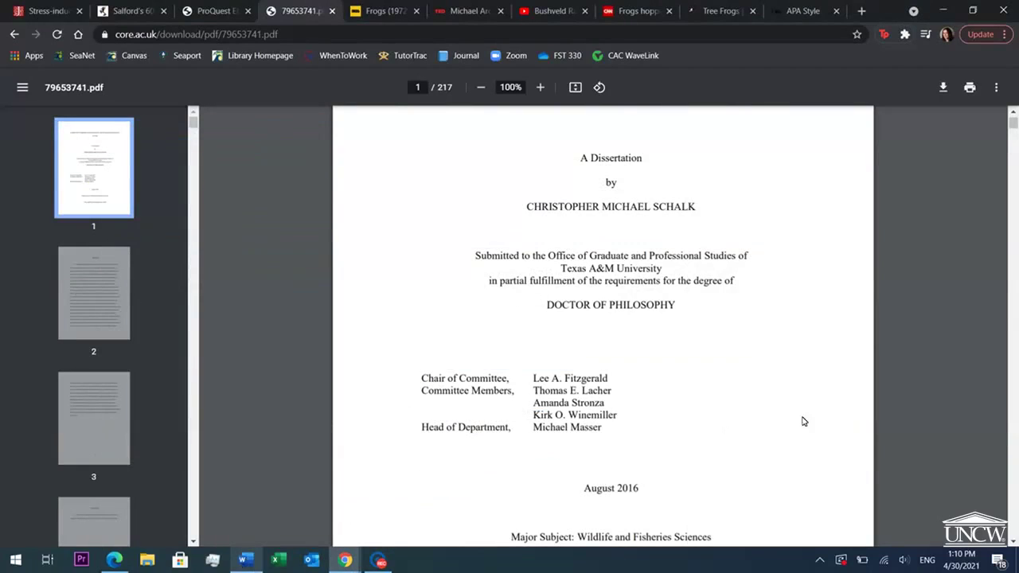
scroll(727, 146, up, 2)
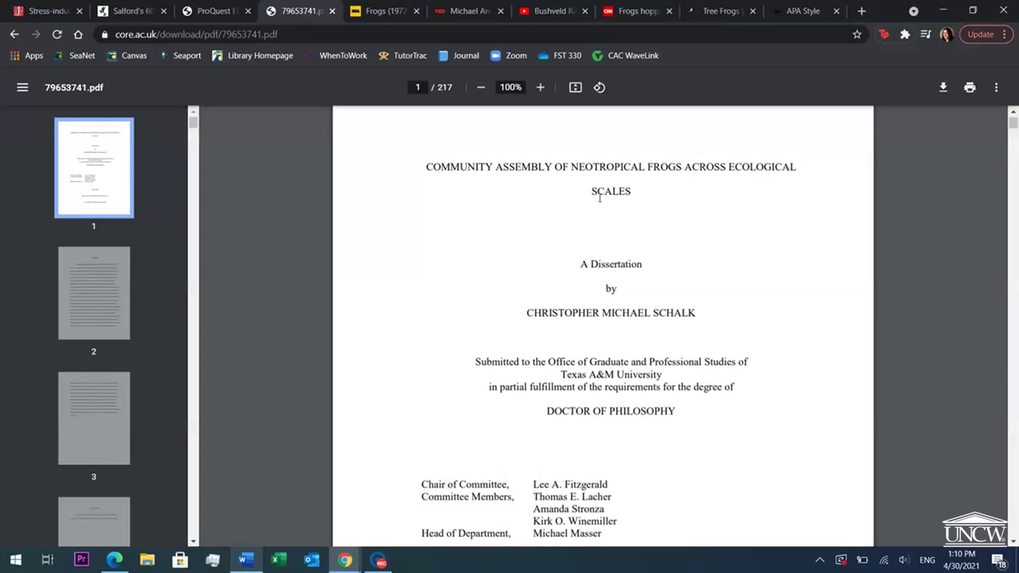
click(246, 559)
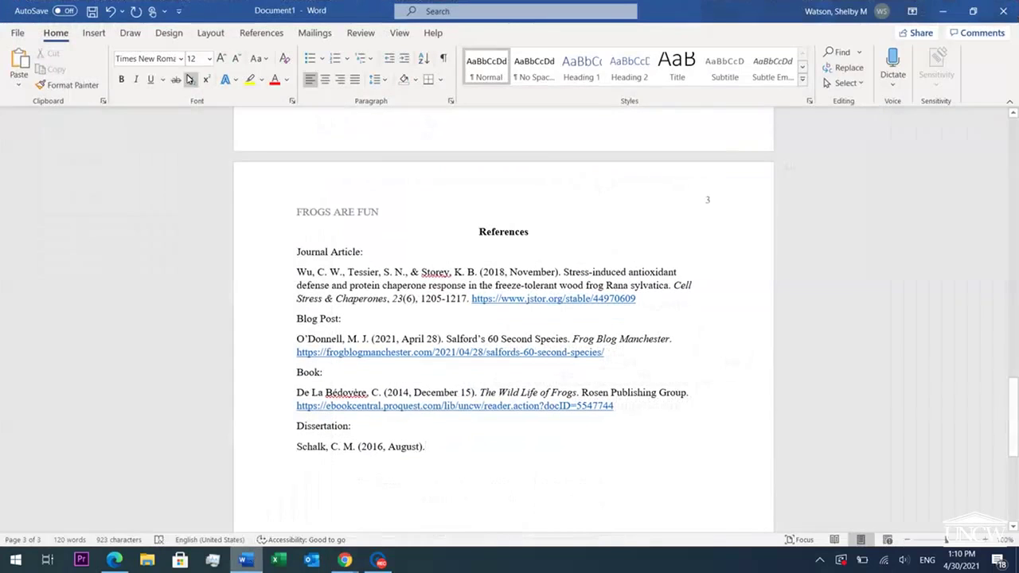
click(137, 81)
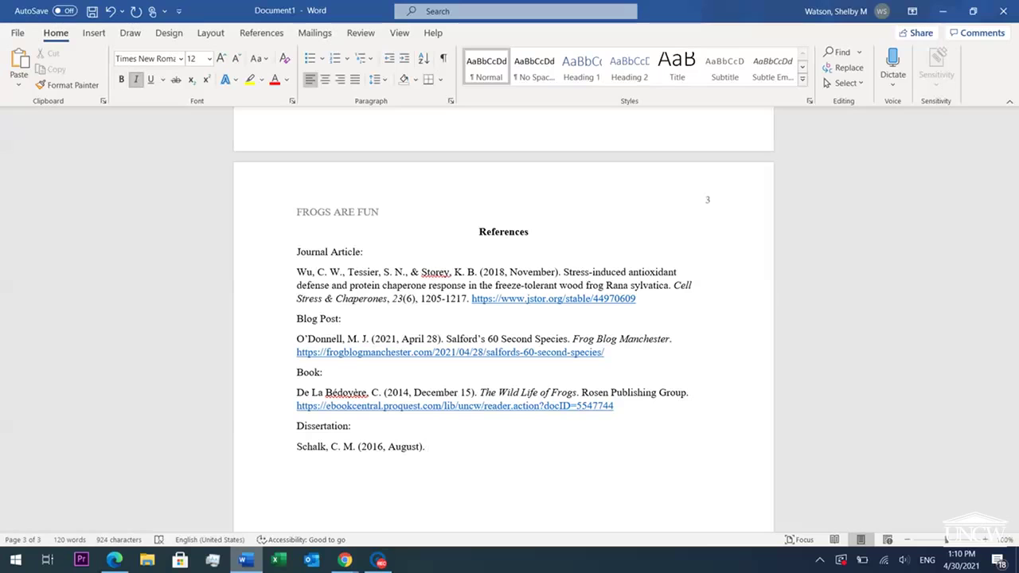
click(247, 567)
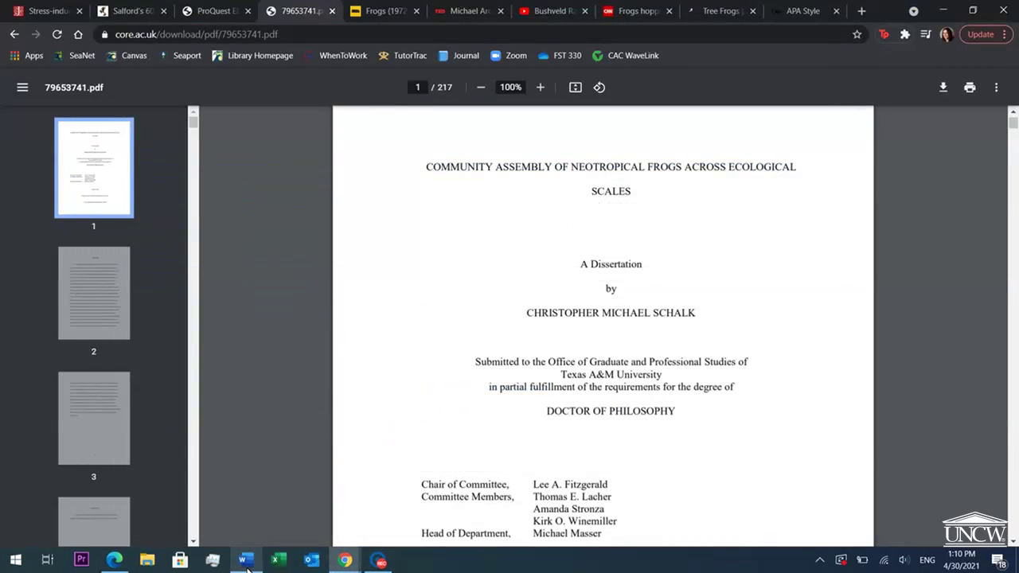
click(248, 568)
key(ctrl+i)
text(Community Assembly of)
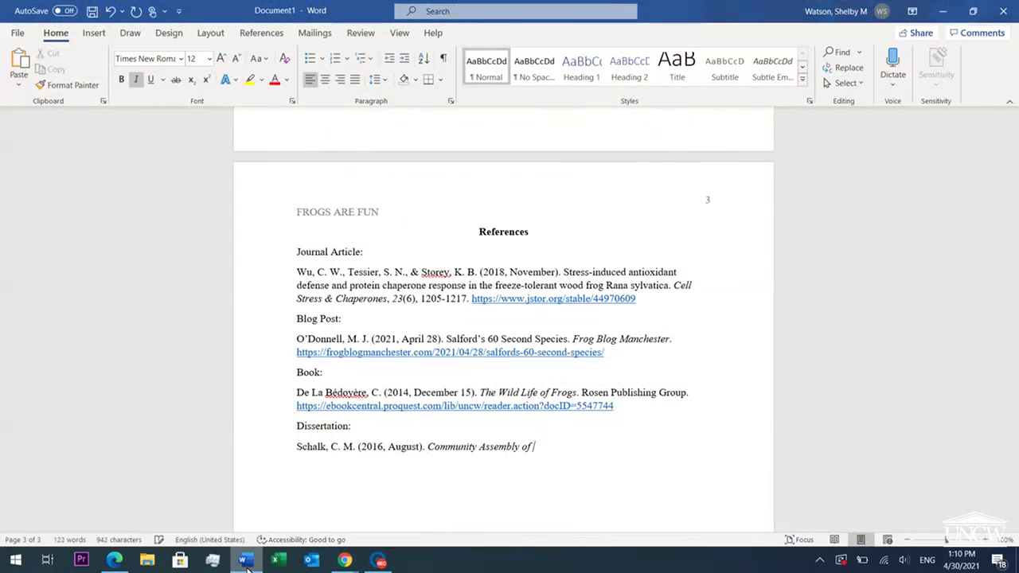
click(248, 562)
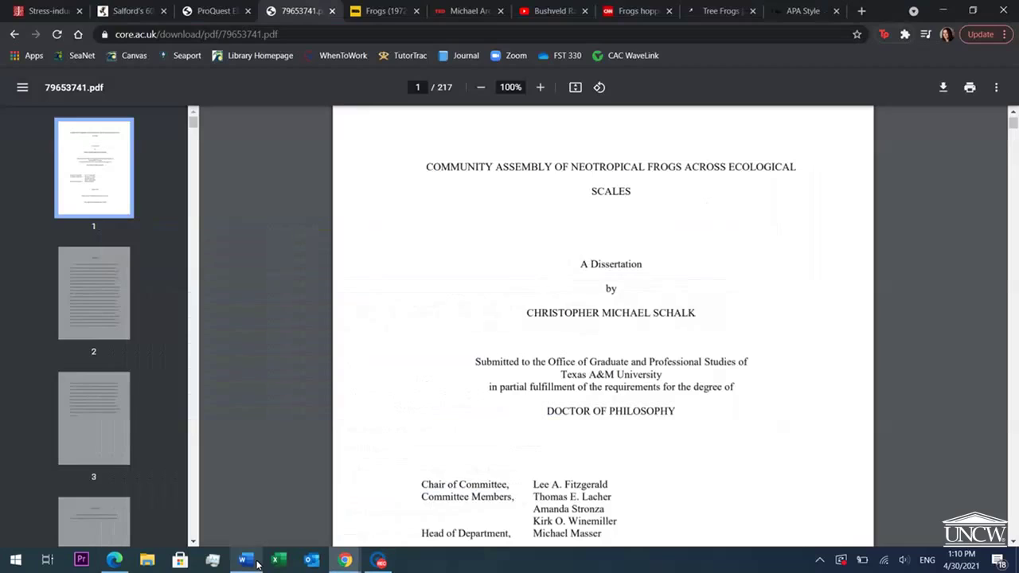
click(257, 563)
text(Neotropical Frogs across)
click(248, 562)
click(256, 563)
text(Ecological Scales)
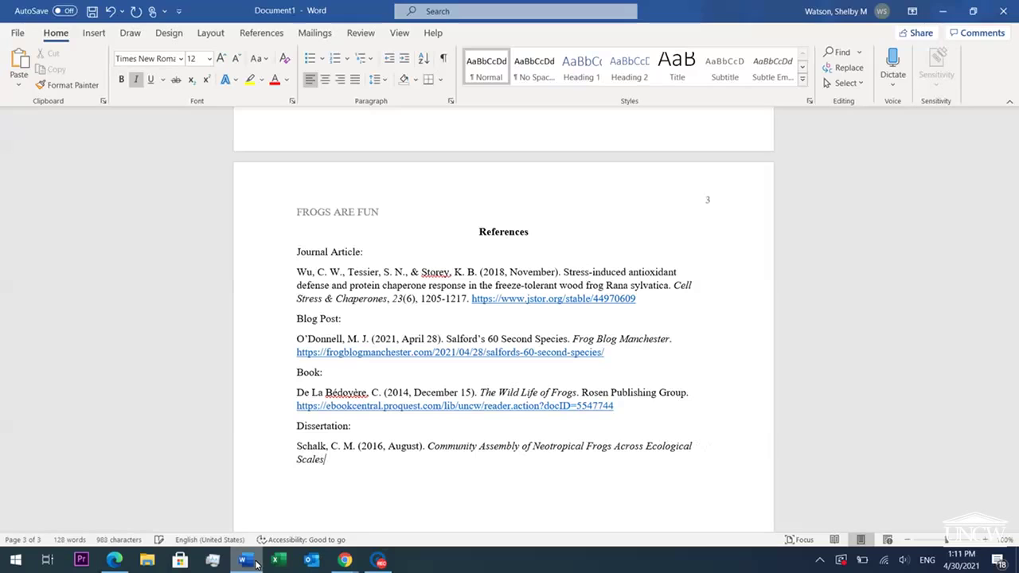
text(.)
- Turn italics off and add an opening bracket with the description Doctoral Dissertation and a comma after the title
click(136, 80)
text([Dissertation)
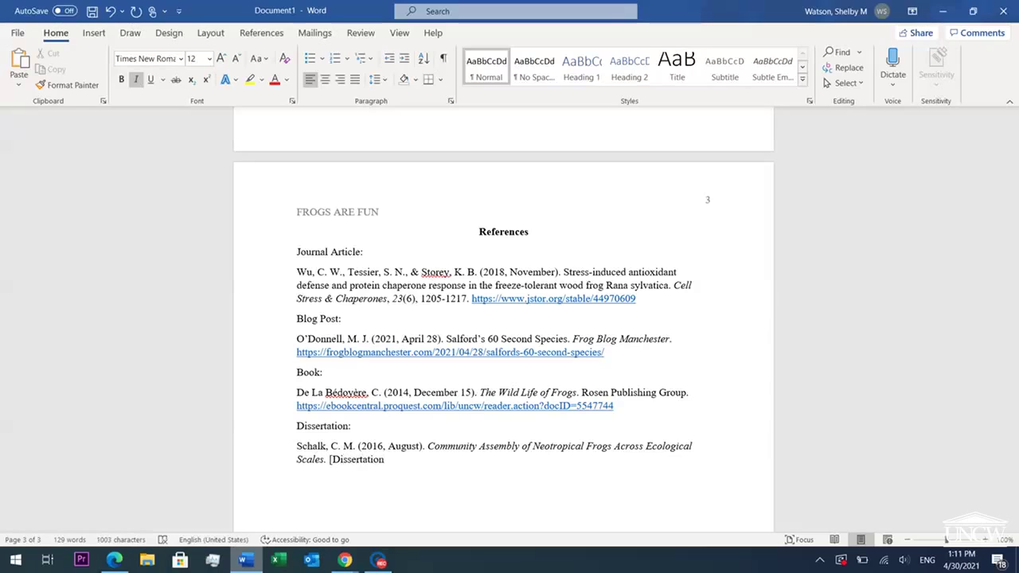
key(BackSpace)
key(BackSpace)
key(BackSpace)
key(BackSpace)
key(BackSpace)
key(BackSpace)
key(BackSpace)
key(BackSpace)
key(BackSpace)
key(BackSpace)
key(BackSpace)
text(octoral D)
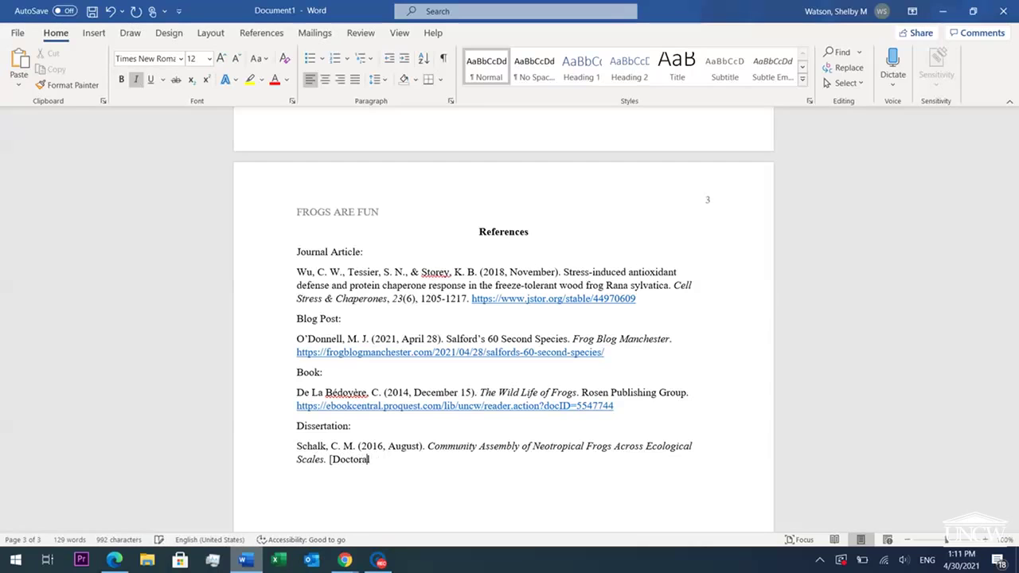
text(issertation)
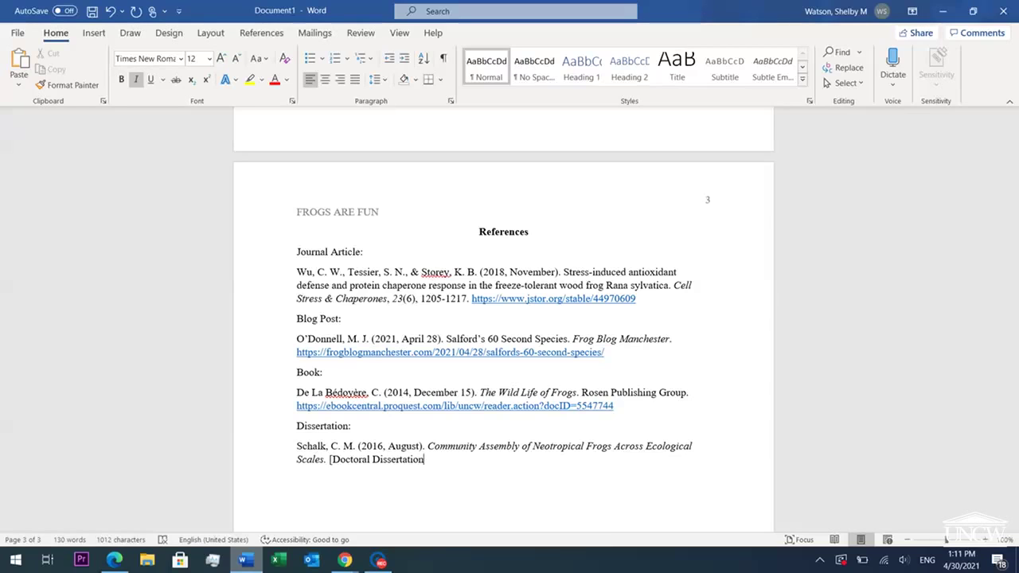
text(,)
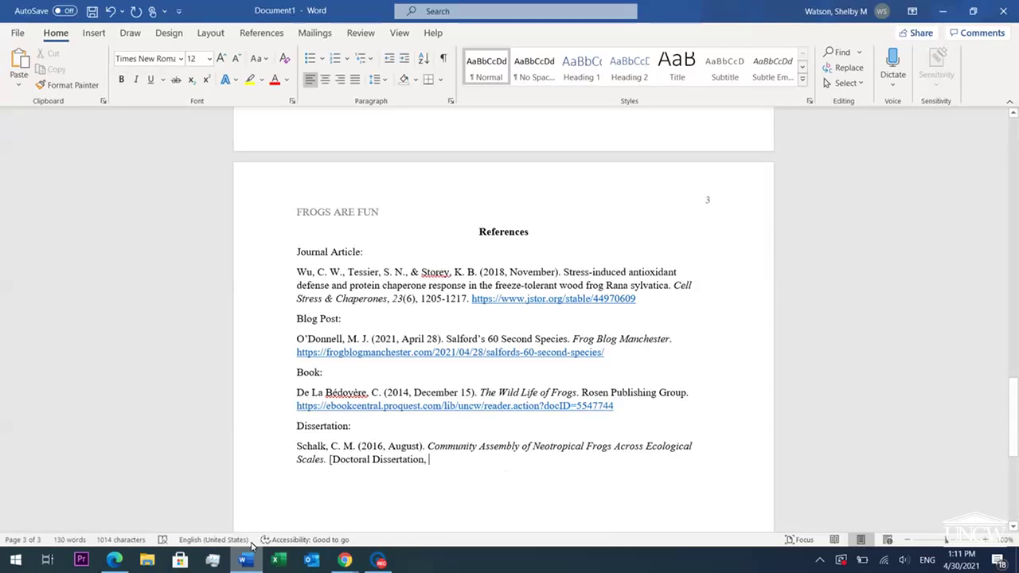
- Look up the dissertation's university in the PDF and complete the bracketed description in Word with Texas A&M University and a closing period
click(253, 565)
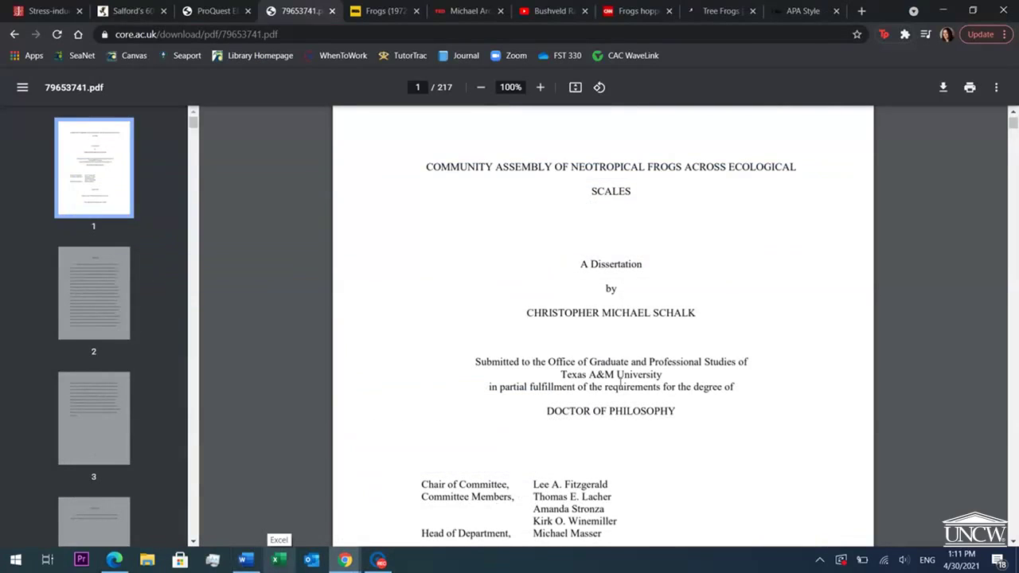
drag(663, 374, 561, 374)
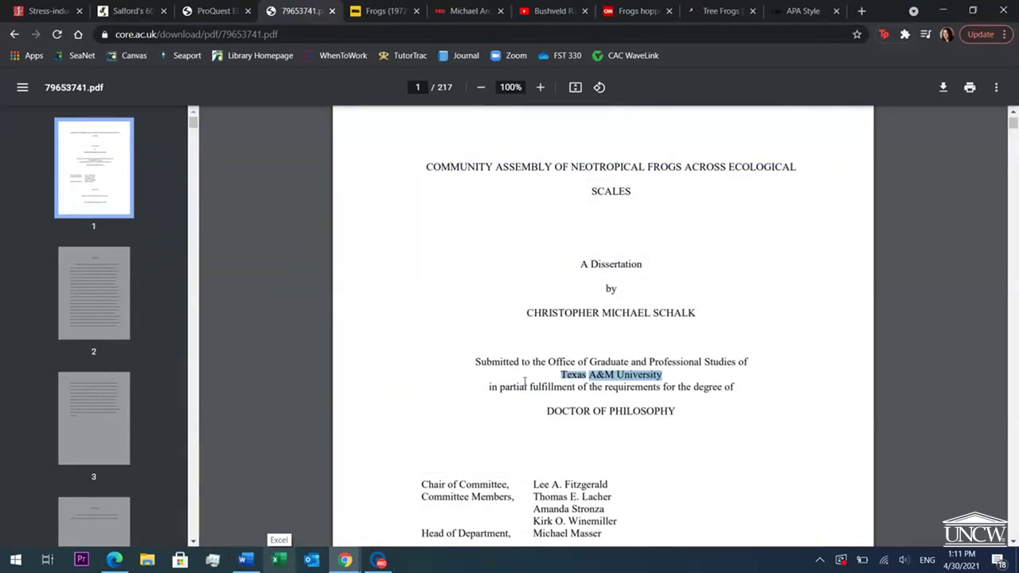
click(494, 405)
click(245, 562)
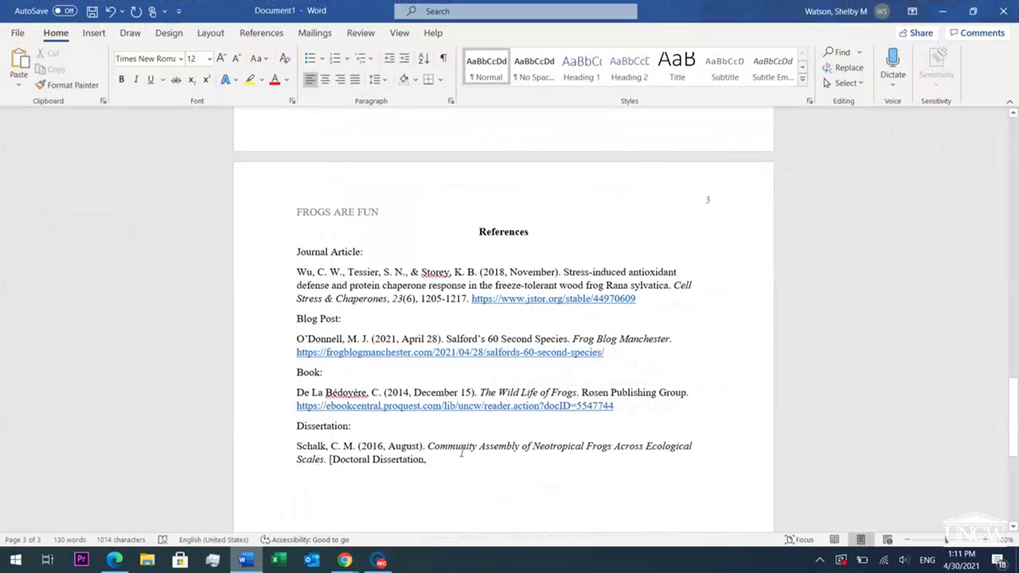
text(Texas)
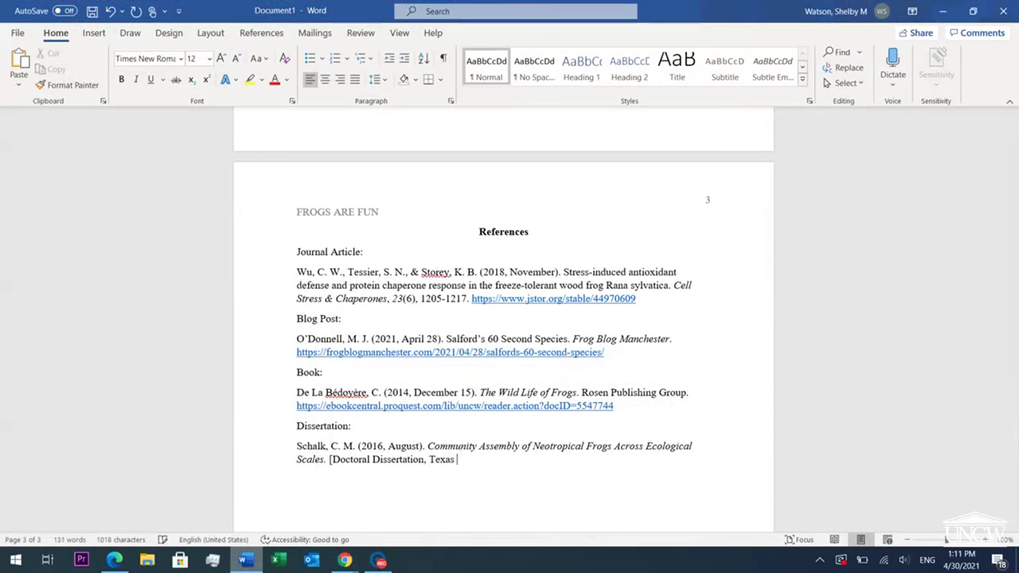
text( A&M University].)
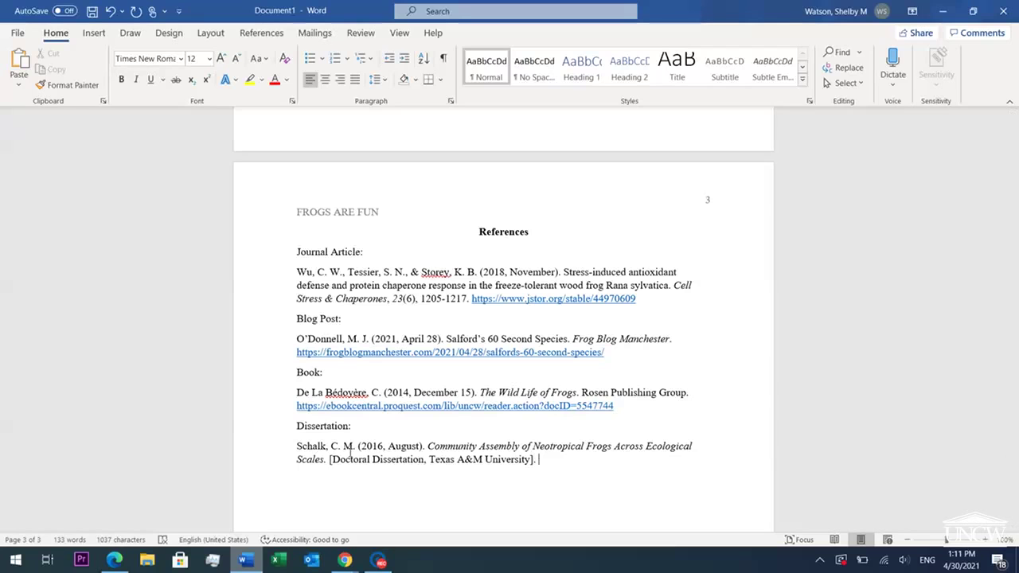
- Copy the dissertation PDF's web address from Chrome and paste it at the end of the dissertation reference in Word
mouse_move(344, 561)
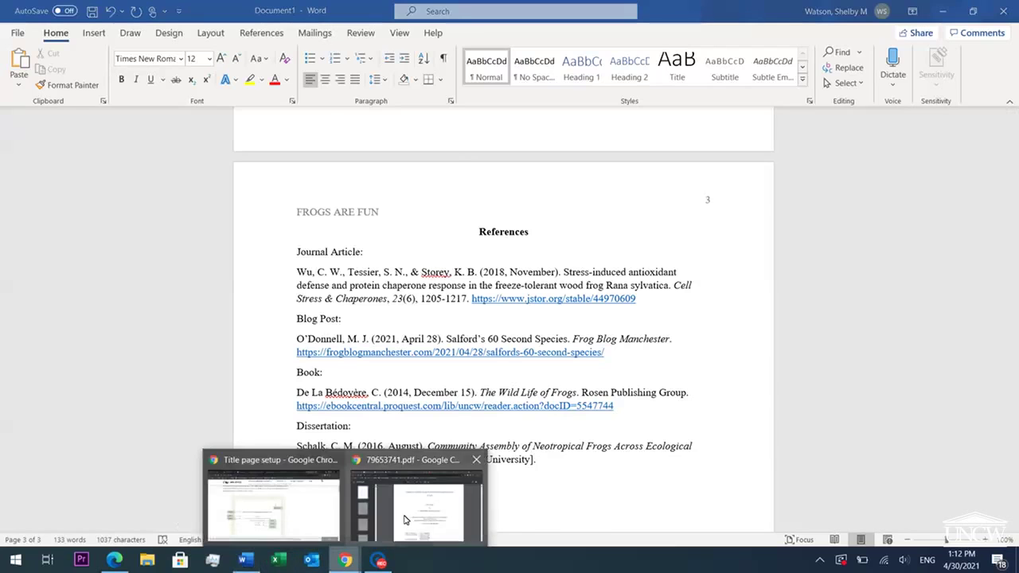
click(253, 457)
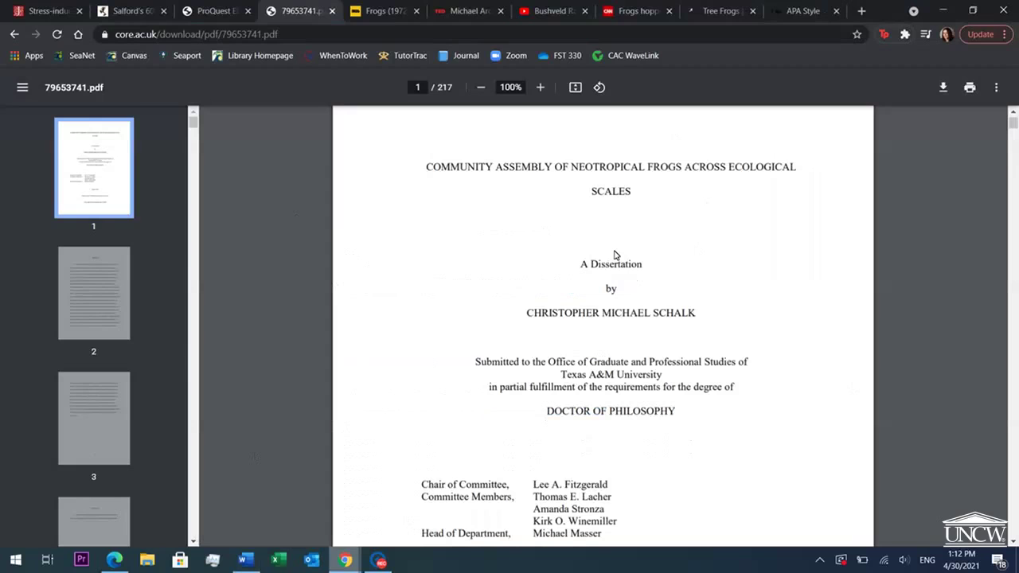
click(450, 34)
key(ctrl+c)
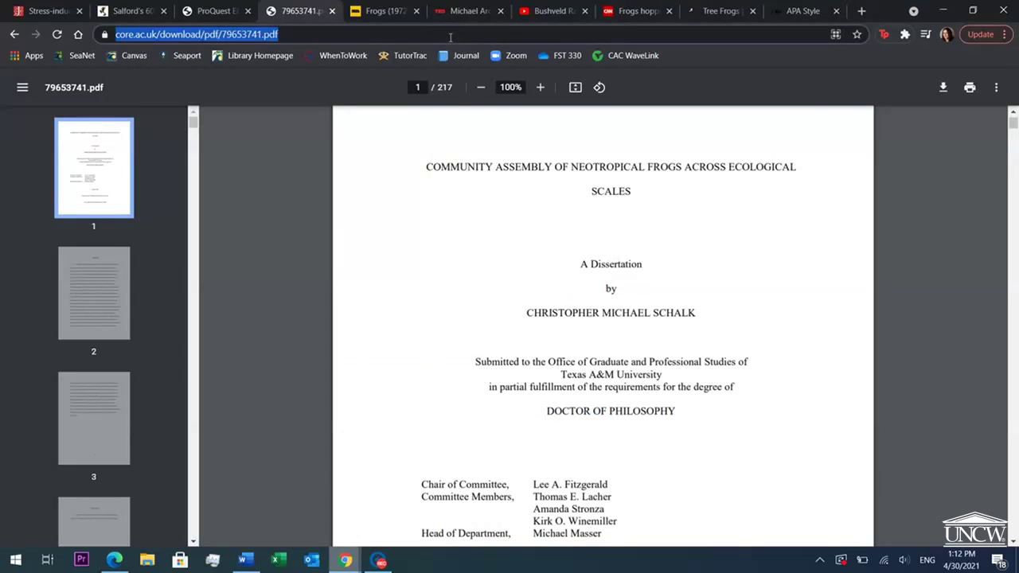
click(246, 560)
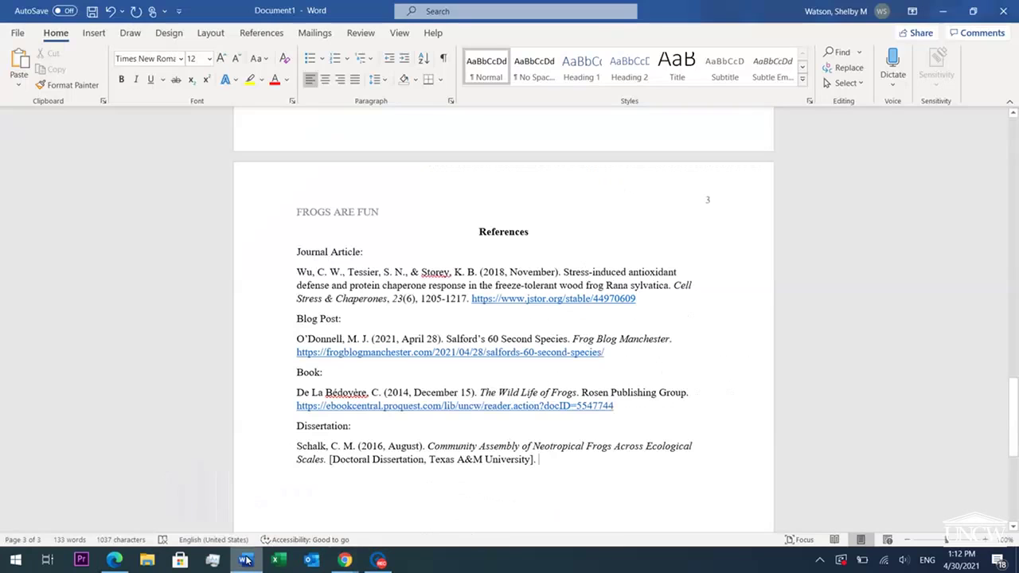
right_click(544, 457)
click(577, 307)
- Add the label Film: on its own line below the dissertation reference
key(Return)
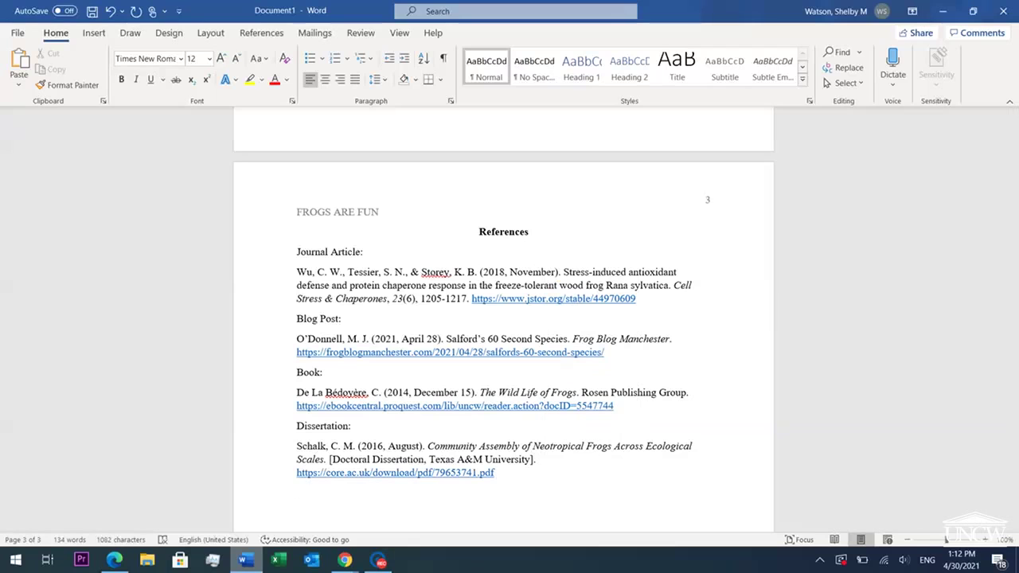
text(Film:)
key(Return)
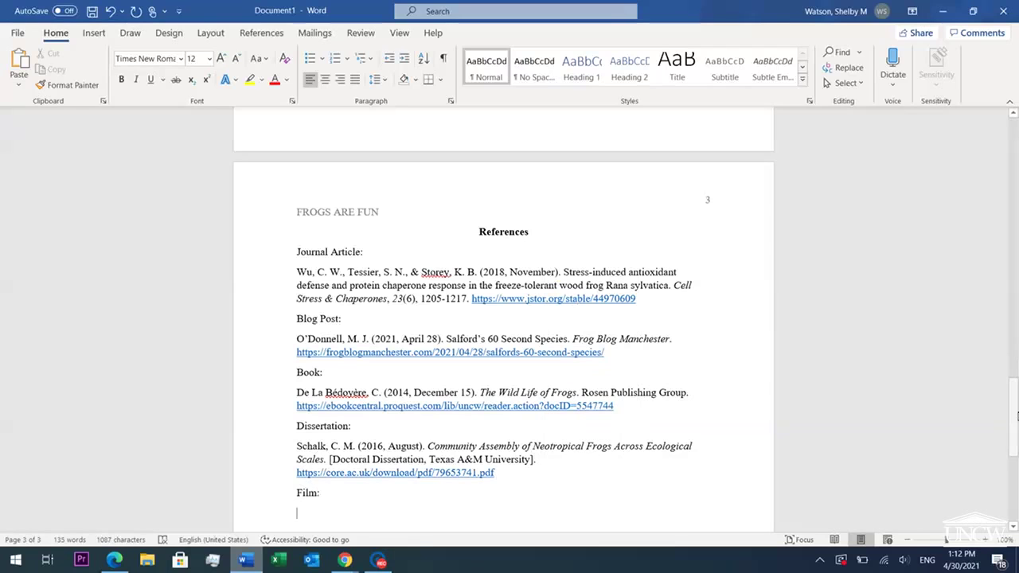
- Look up the film's director on the Frogs IMDb page in Chrome and start the film reference in Word with surname, initial and (Director)
scroll(1013, 398, down, 3)
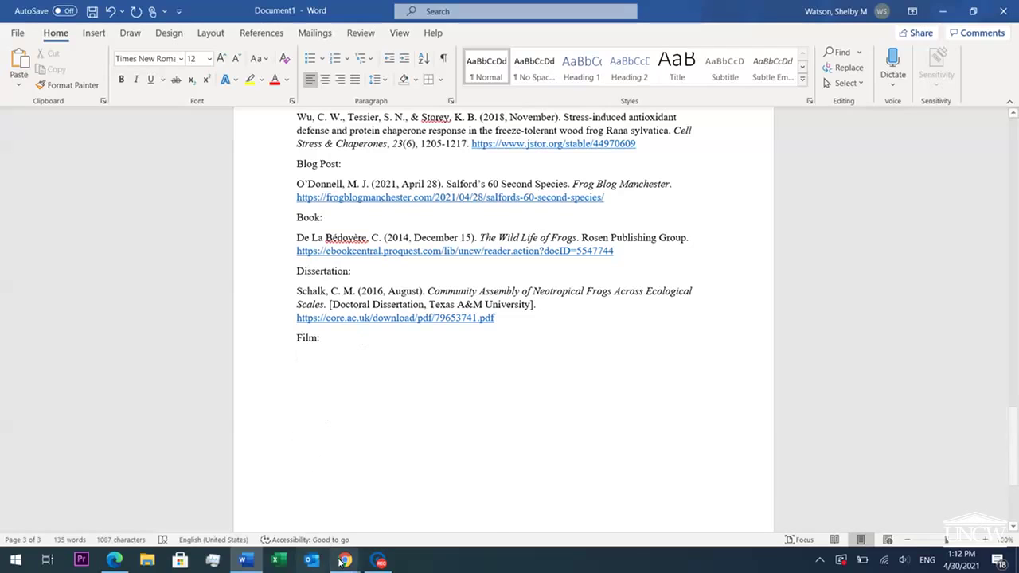
mouse_move(344, 560)
click(417, 498)
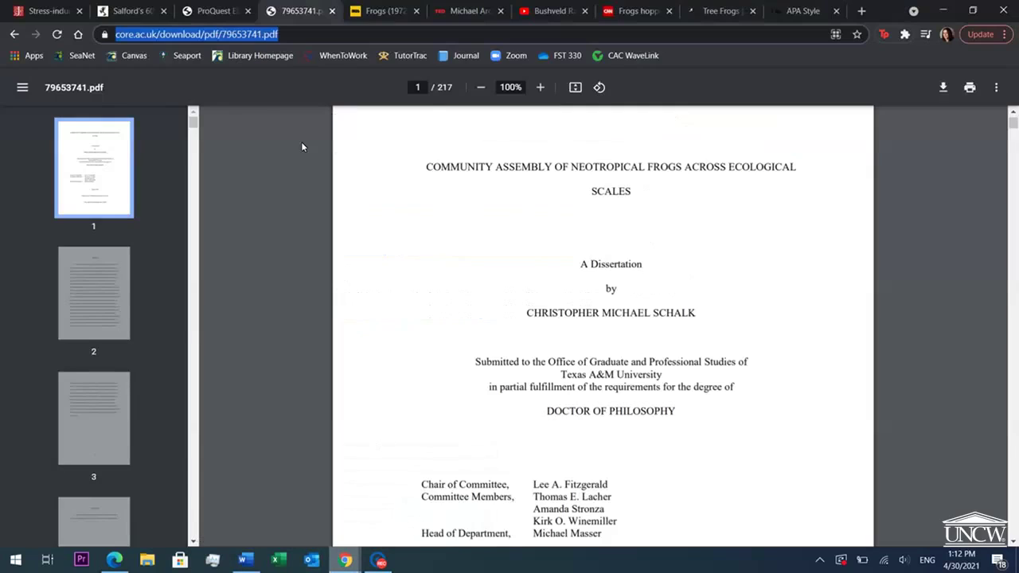
click(381, 11)
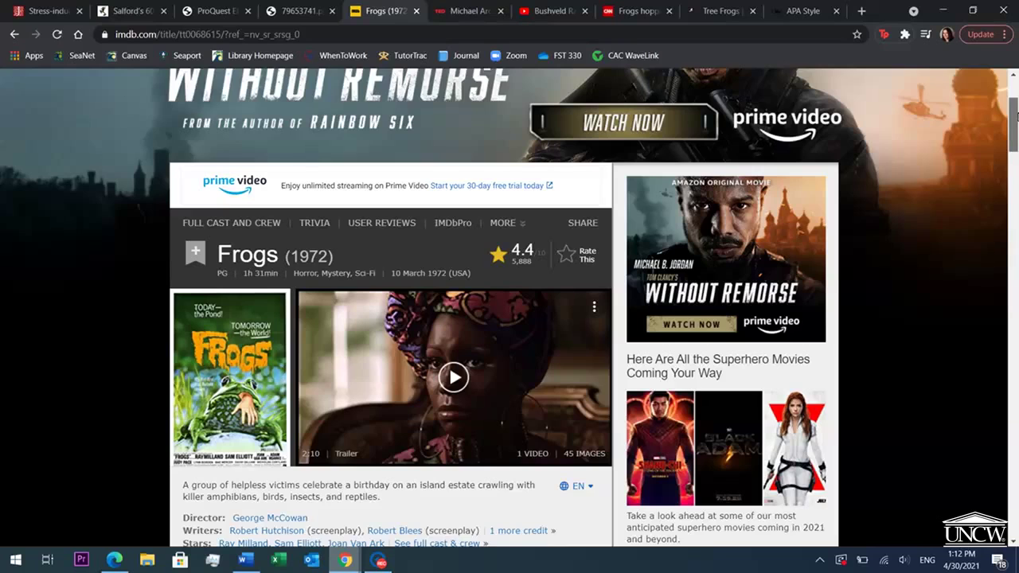
scroll(1015, 119, down, 3)
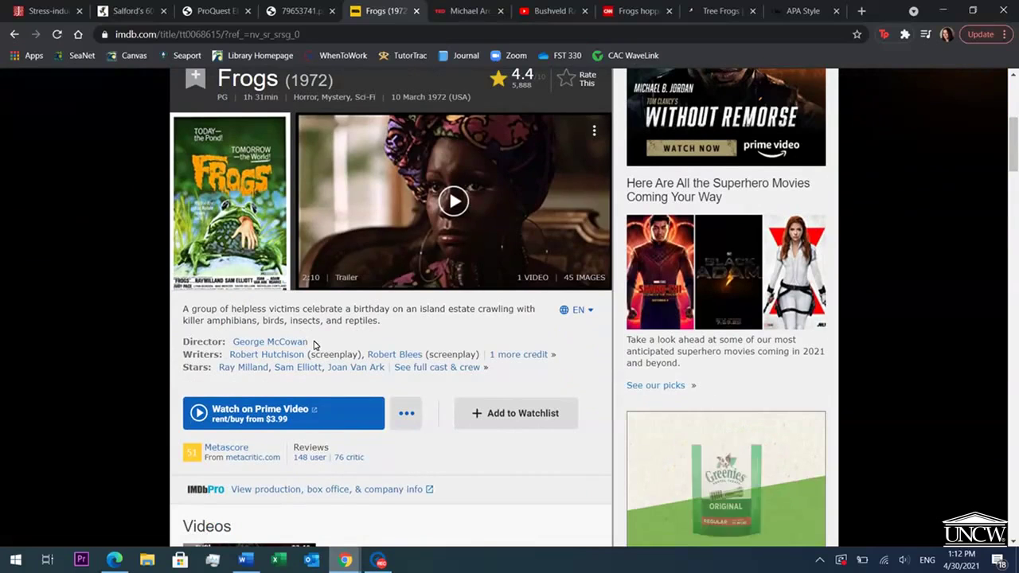
click(248, 561)
text(McCowan, G.C)
key(BackSpace)
mouse_move(248, 559)
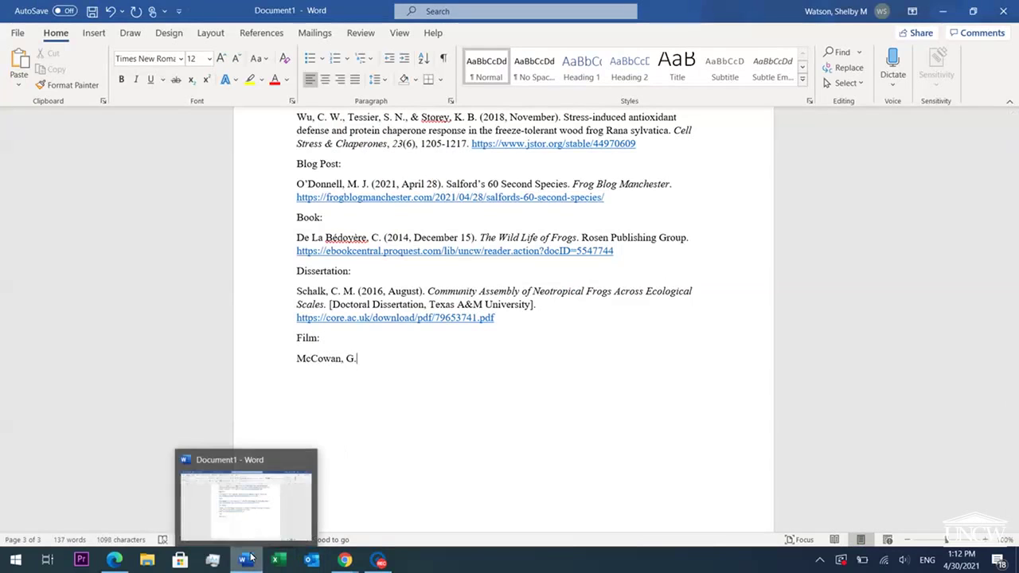
text((Director))
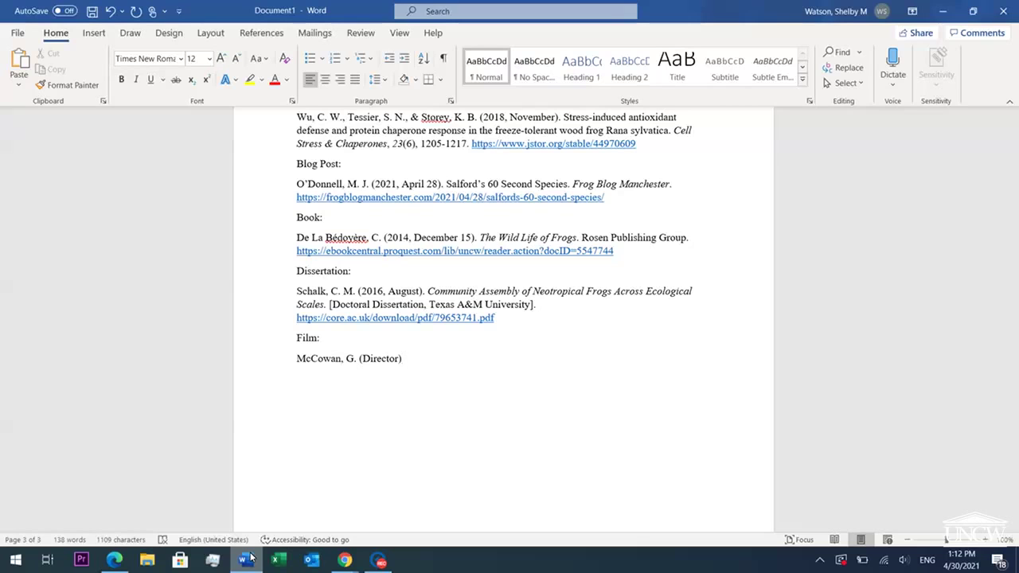
text(.)
mouse_move(248, 555)
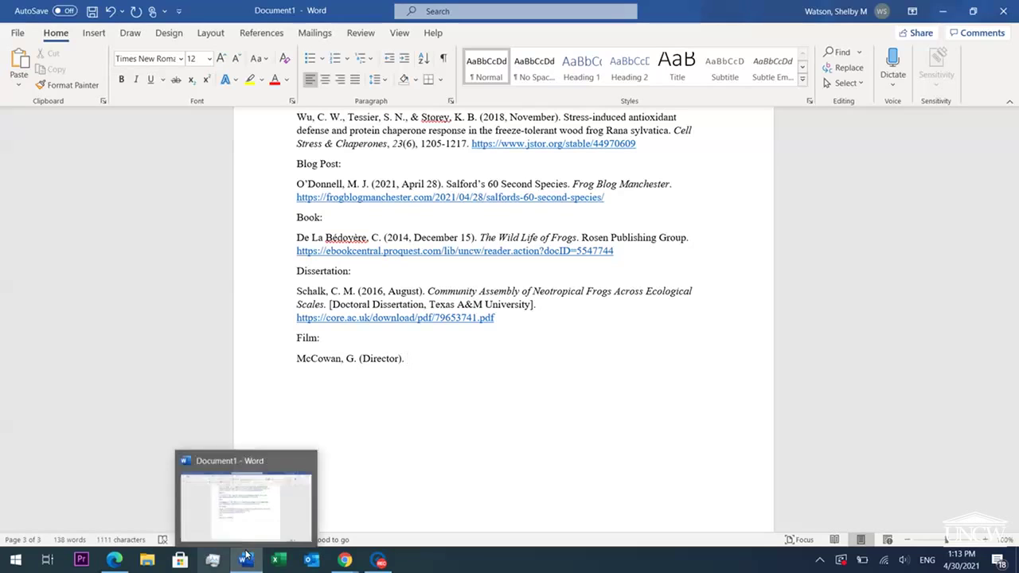
- Check the film's release year on the IMDb page and add (1972). after the director in Word
click(248, 556)
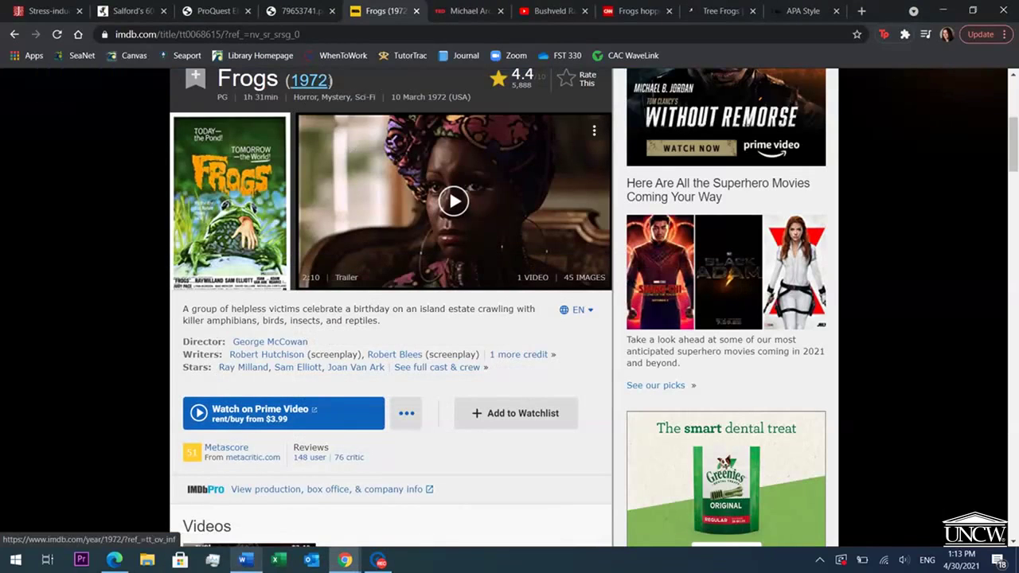
drag(334, 82, 285, 93)
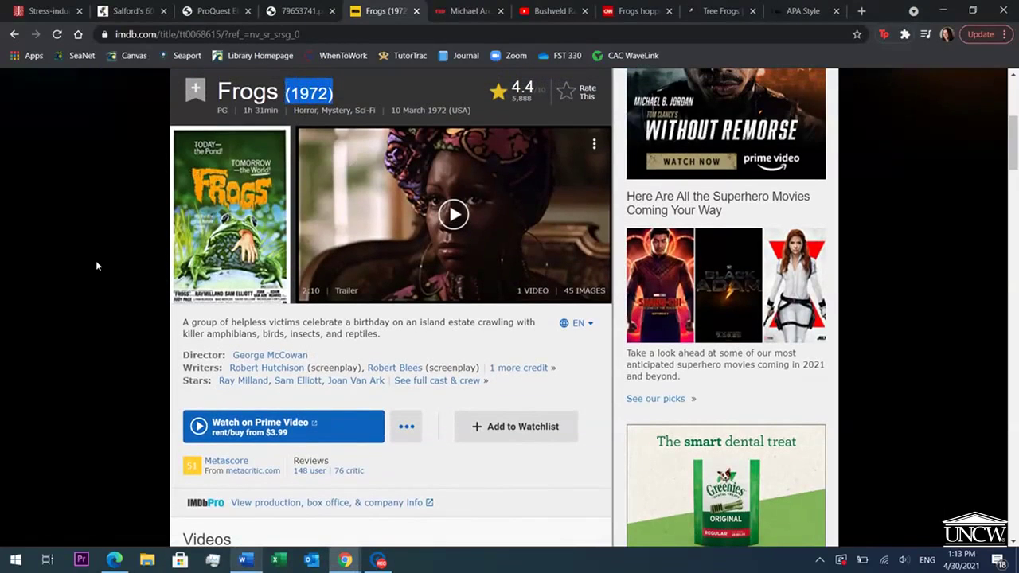
click(247, 559)
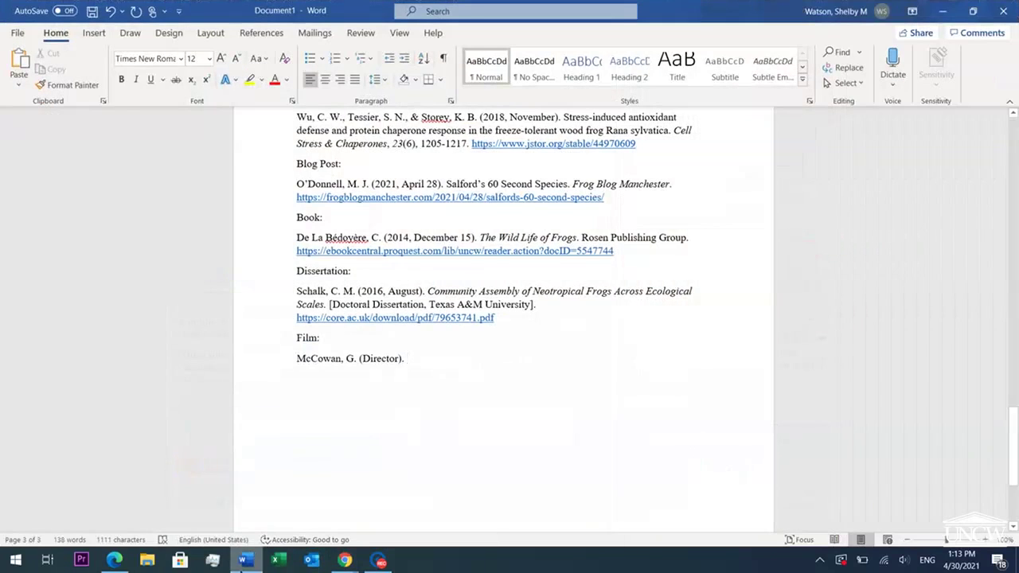
text((1972).)
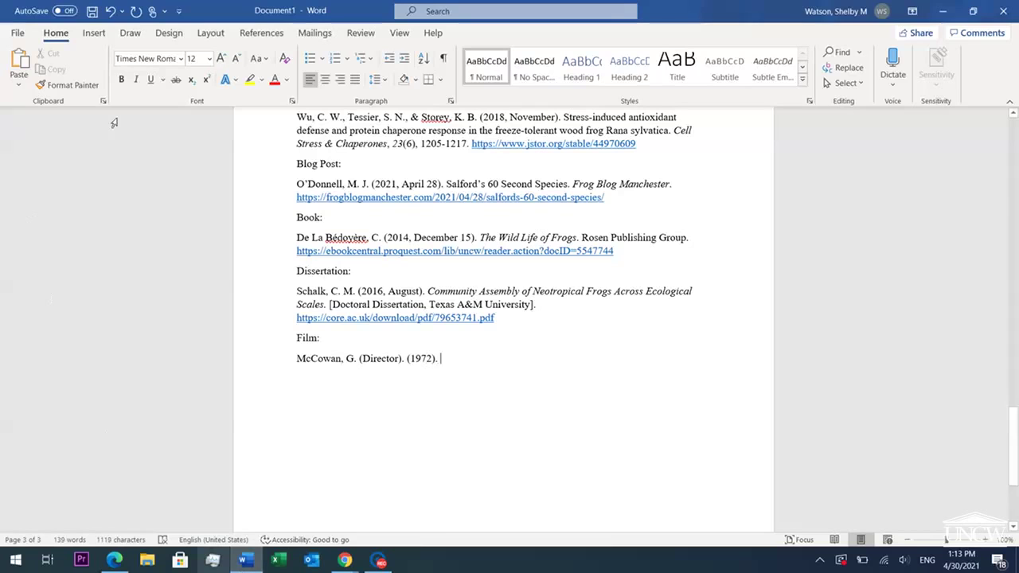
- Add the title Frogs in italics, followed by the description [Film]. in regular type
click(135, 80)
text(Frogs)
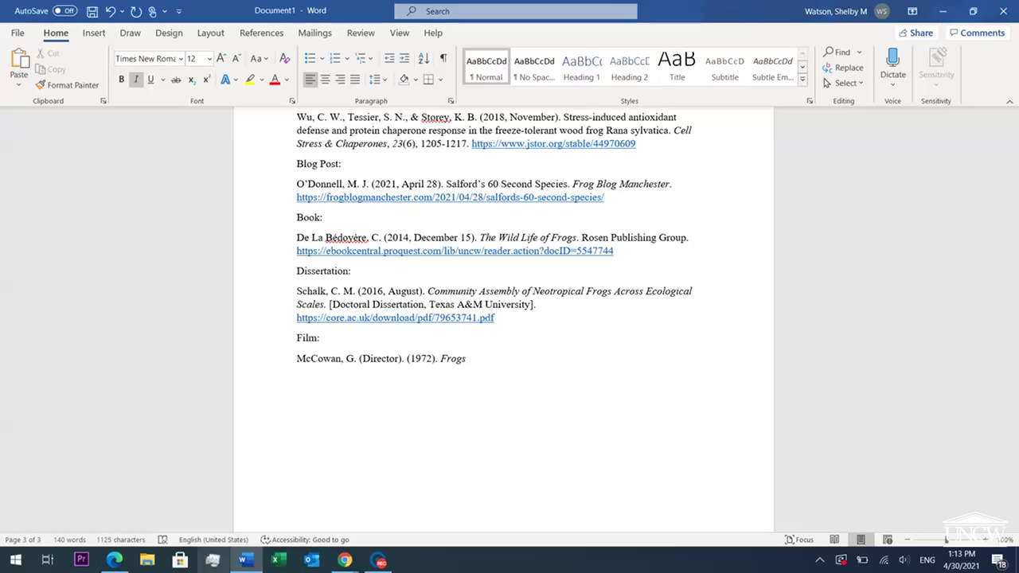
text( [Film].)
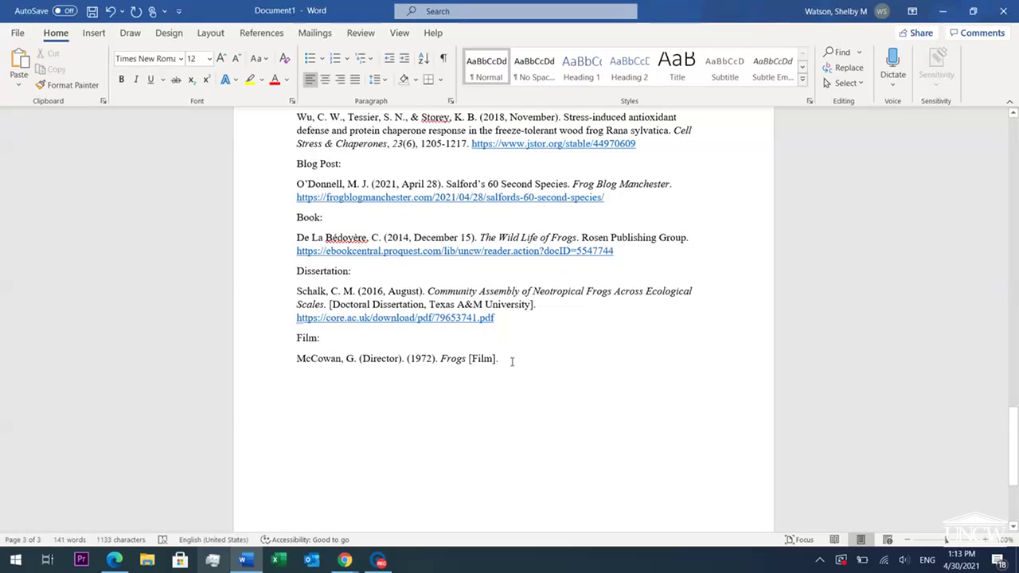
- Copy the production company American International Pictures (AIP) from the IMDb page and paste it as plain text after [Film]. in Word
click(247, 560)
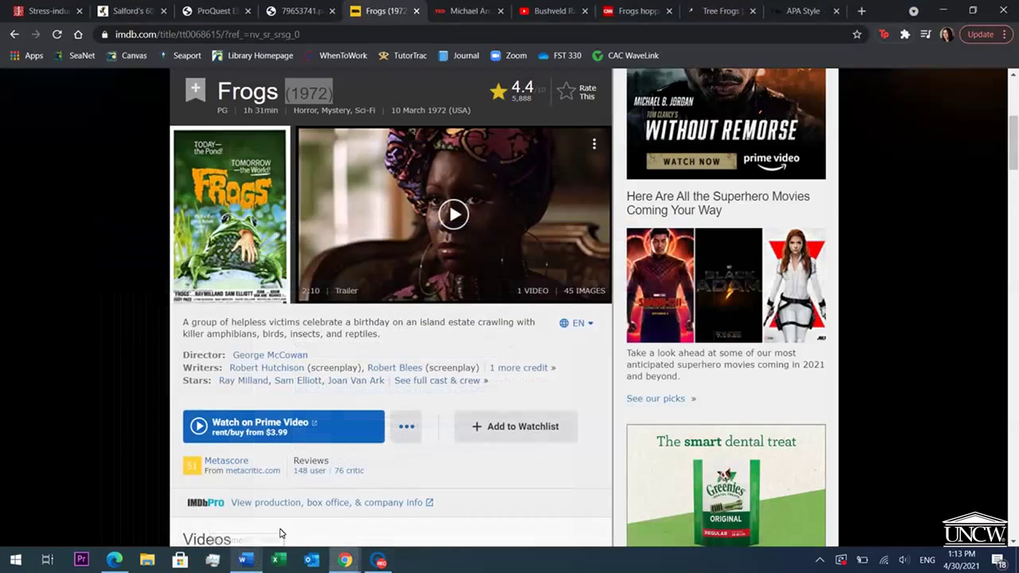
drag(1017, 141, 1016, 453)
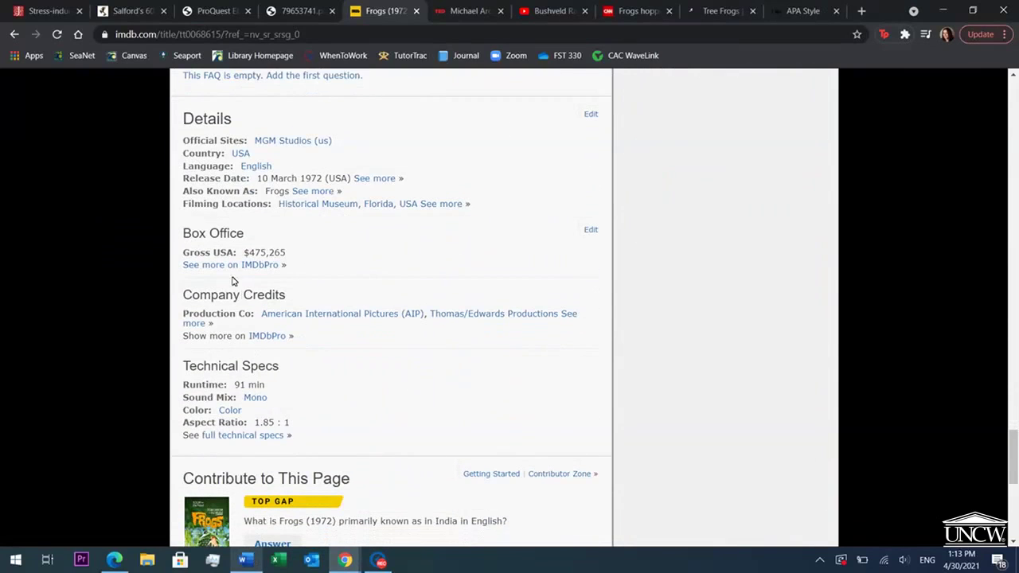
drag(194, 316, 368, 324)
click(367, 333)
drag(260, 312, 426, 312)
key(ctrl+c)
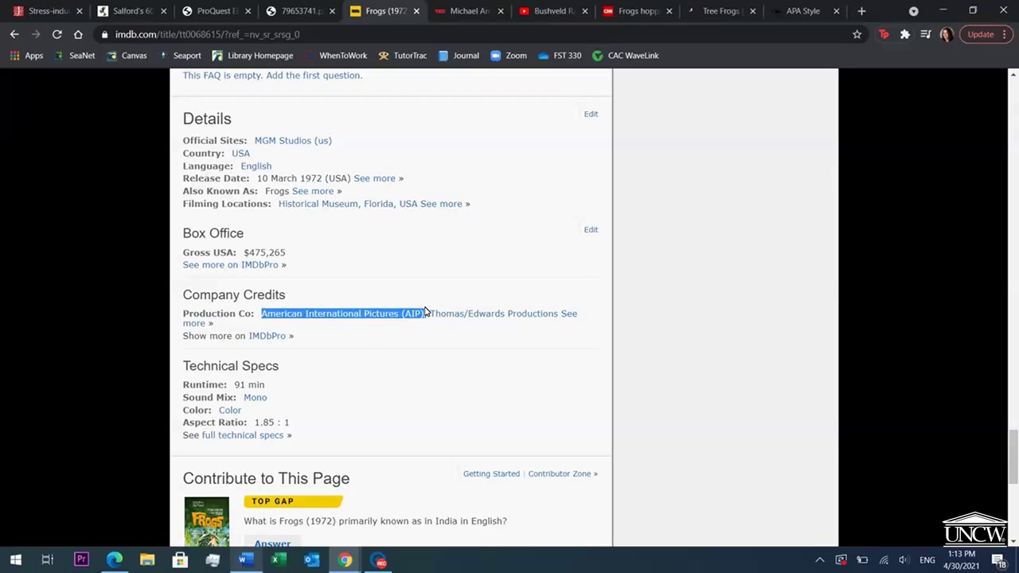
click(423, 286)
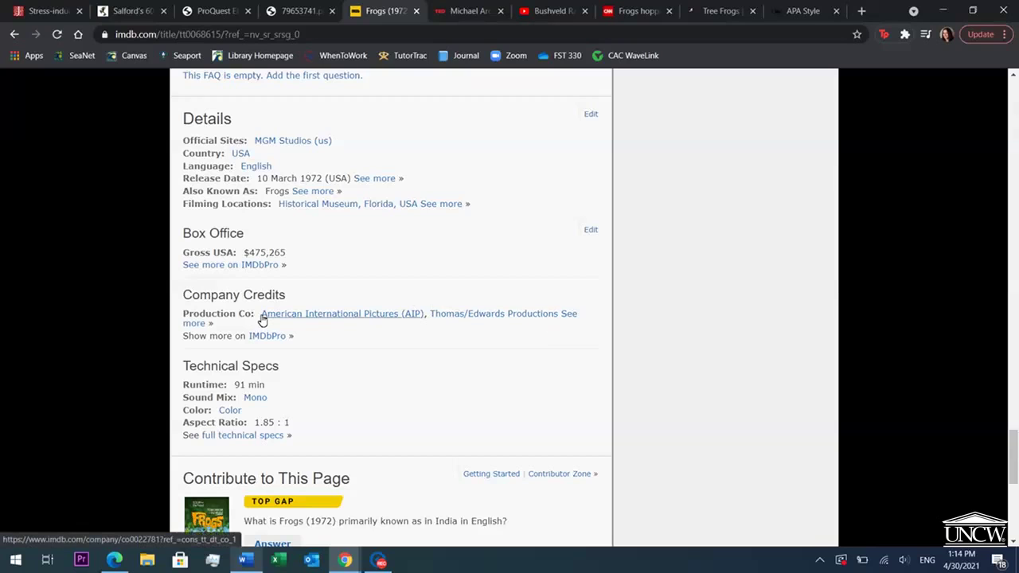
click(247, 561)
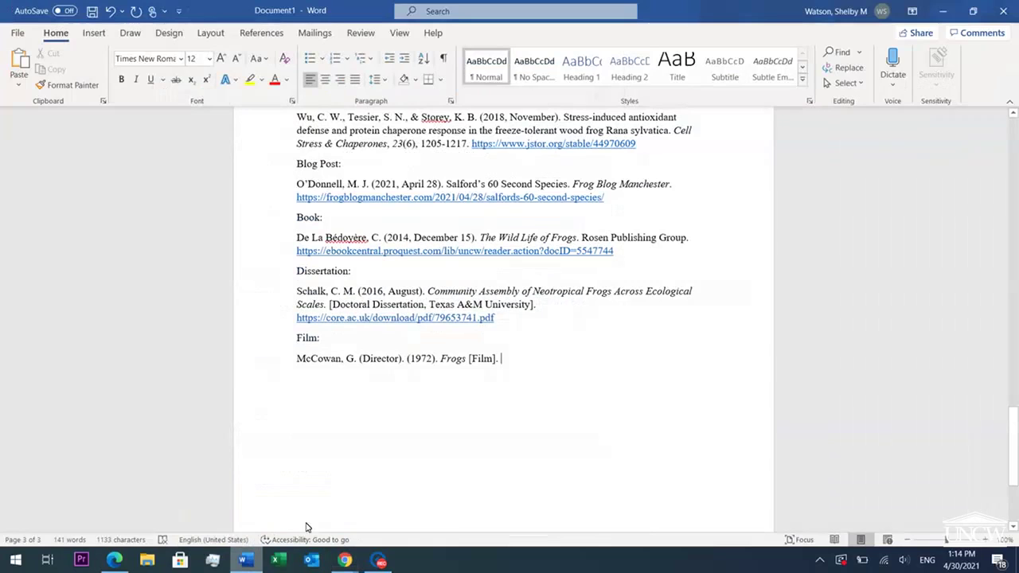
right_click(501, 358)
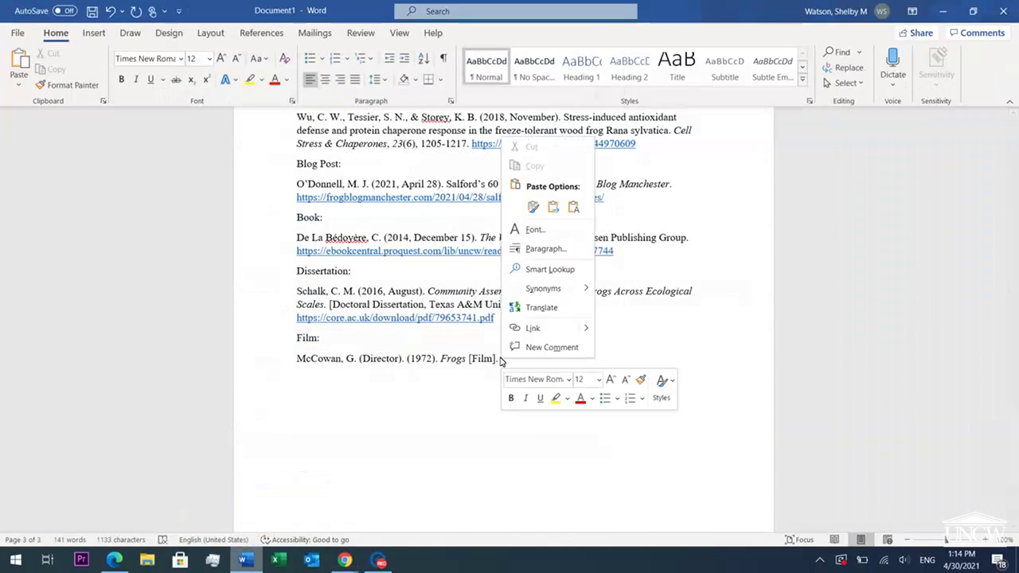
click(574, 208)
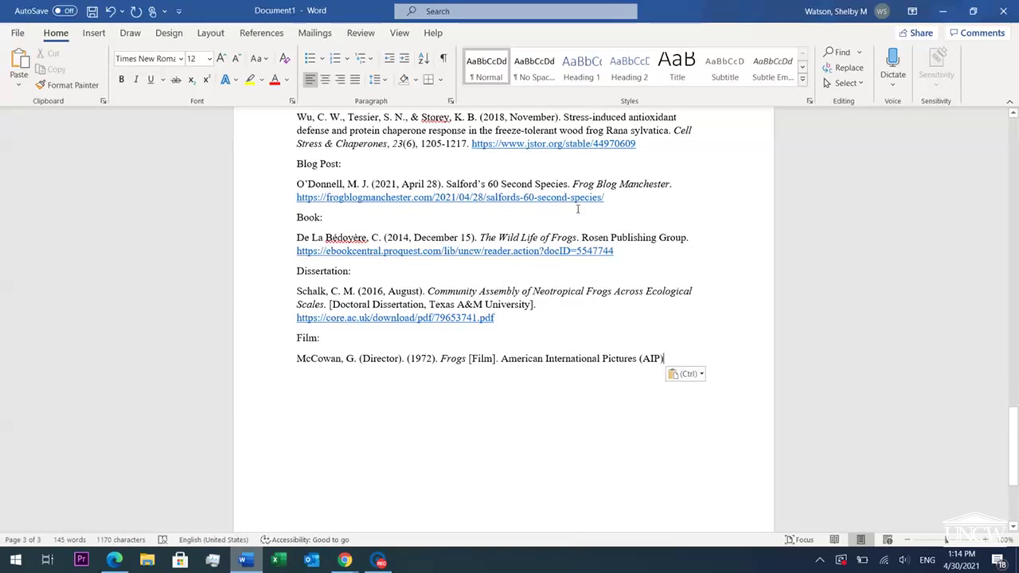
- Add a semicolon and the second production company, Thomas/Edwards Productions, with a closing period to the film reference
text(.)
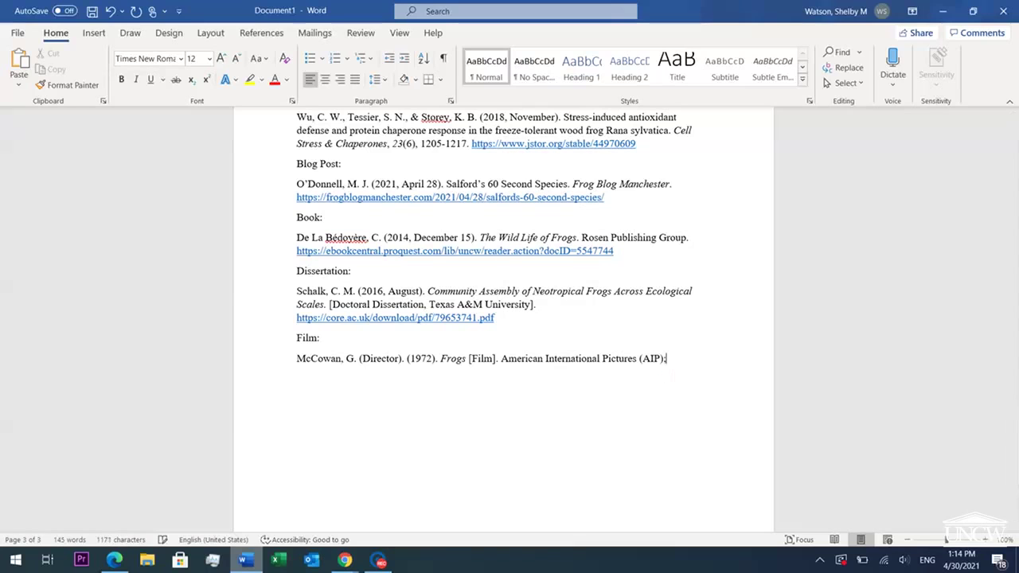
text( Thomas/Edwards F)
text(roductions)
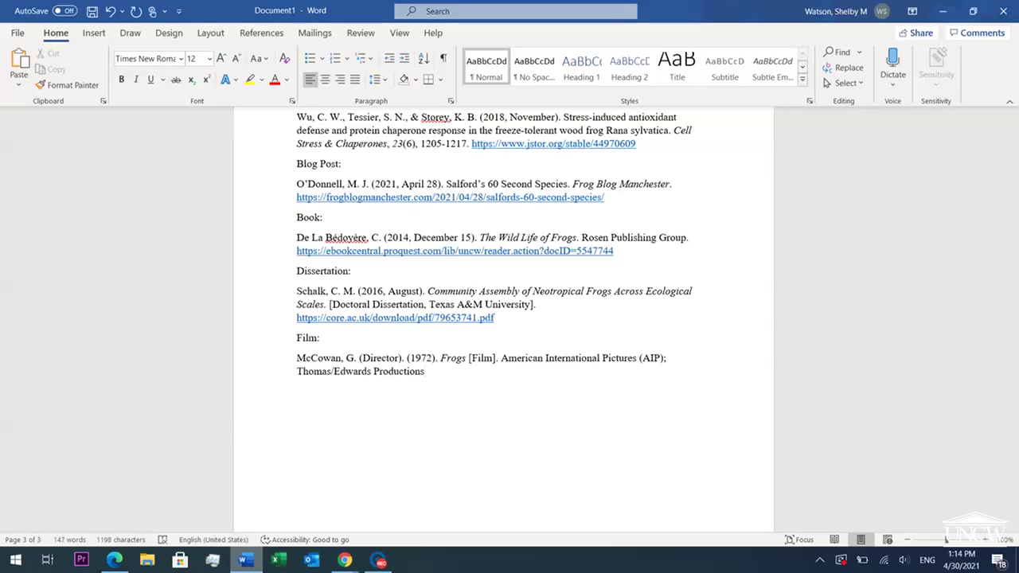
text(.)
- Add the label TEDTalk: on its own line below the film reference
text(TEDTa)
text(lk:)
key(Return)
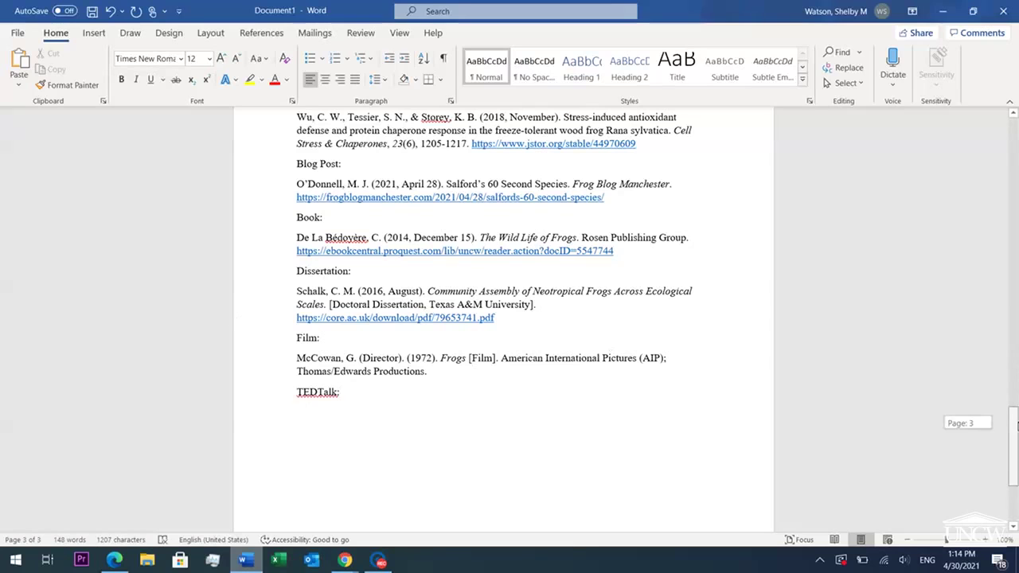
- Look up the speaker on the TED page in Chrome and start the TEDTalk reference in Word with the speaker's surname and initial
scroll(415, 455, down, 1)
mouse_move(345, 560)
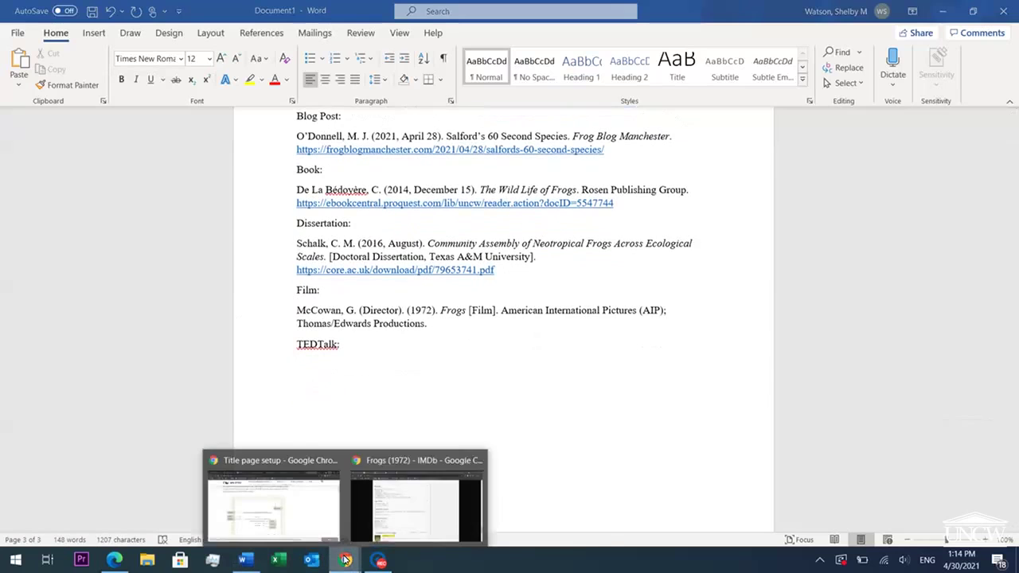
click(404, 507)
click(461, 9)
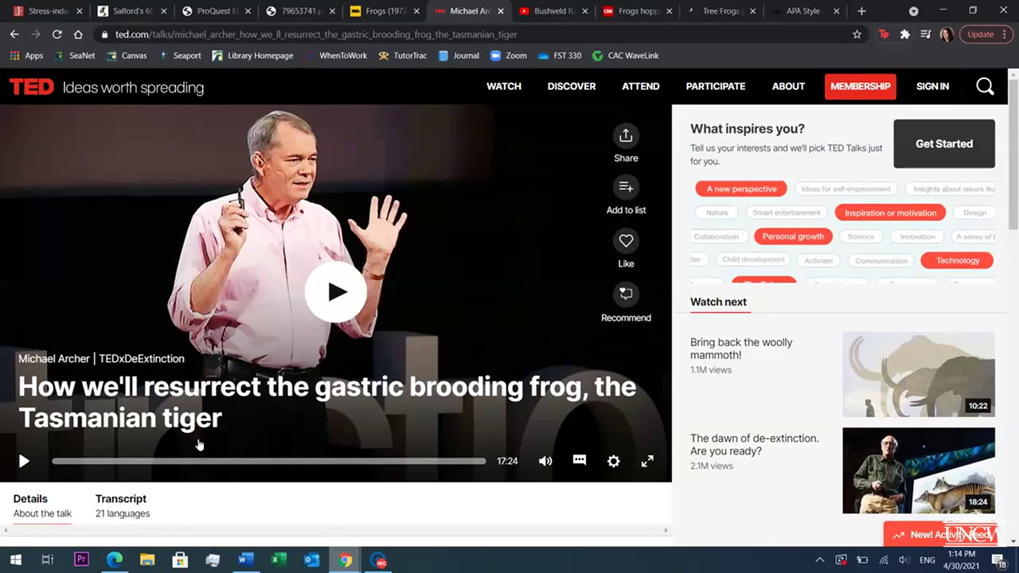
click(245, 560)
text(Archer, M.)
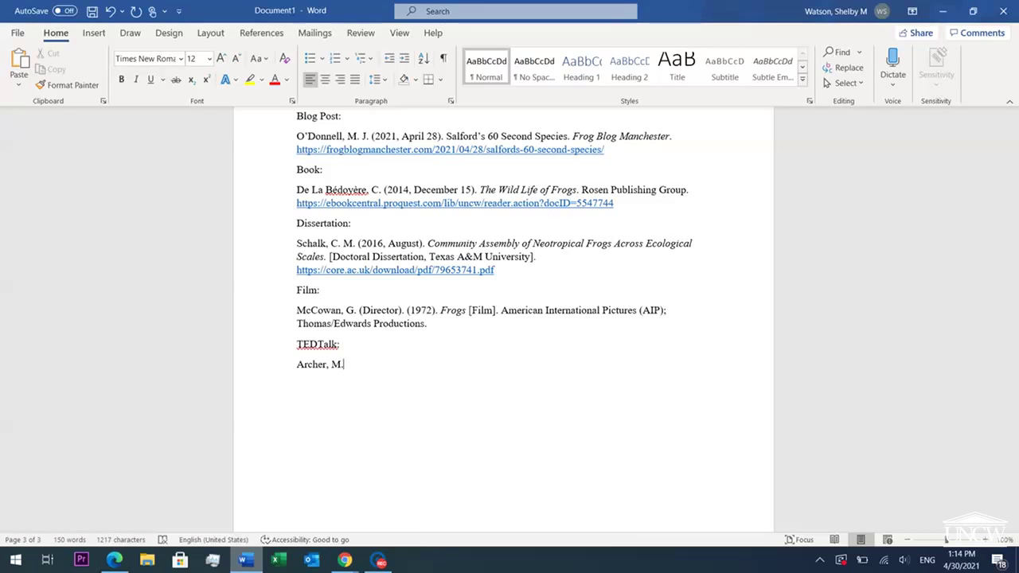
- Find the talk's date on the TED page and add (2013, March). after the speaker in Word
text( ()
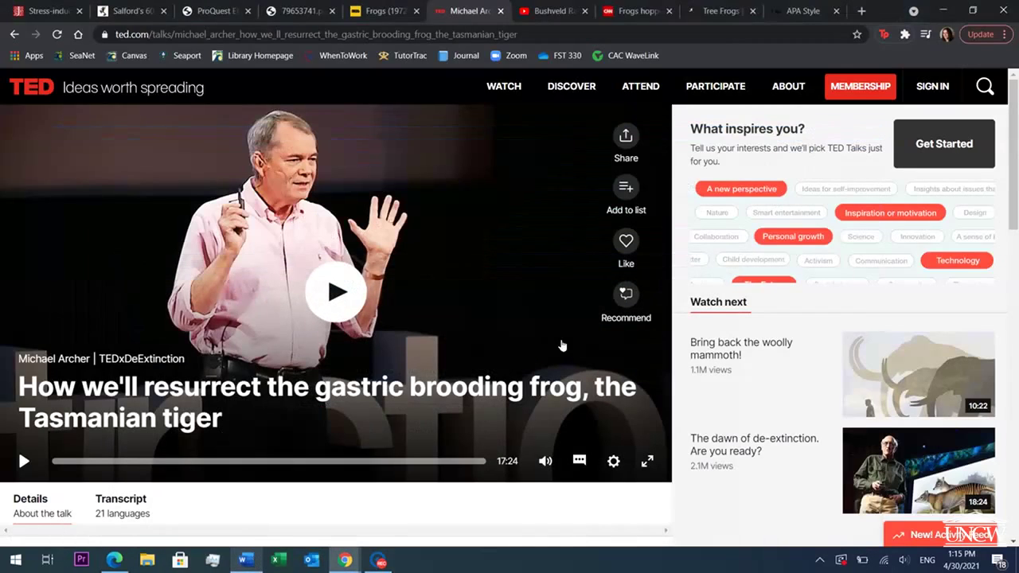
drag(1016, 125, 1016, 195)
drag(601, 362, 562, 381)
click(562, 381)
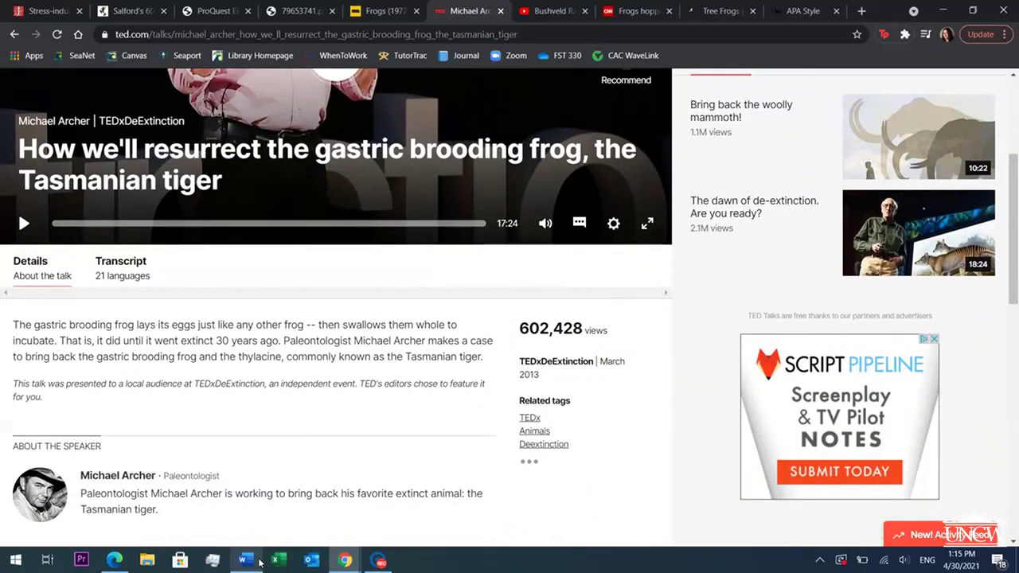
click(255, 557)
text(2)
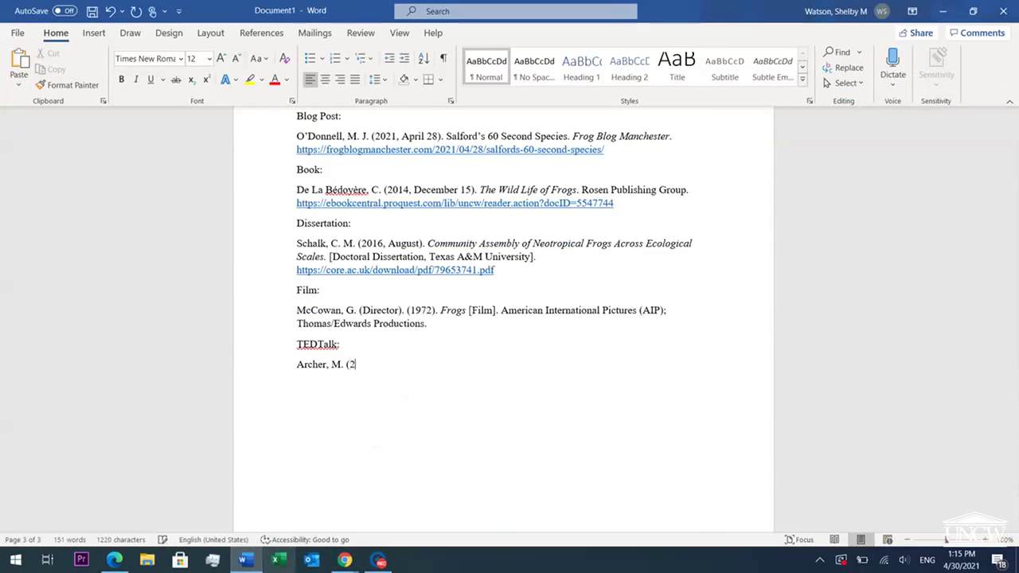
text(013, March).)
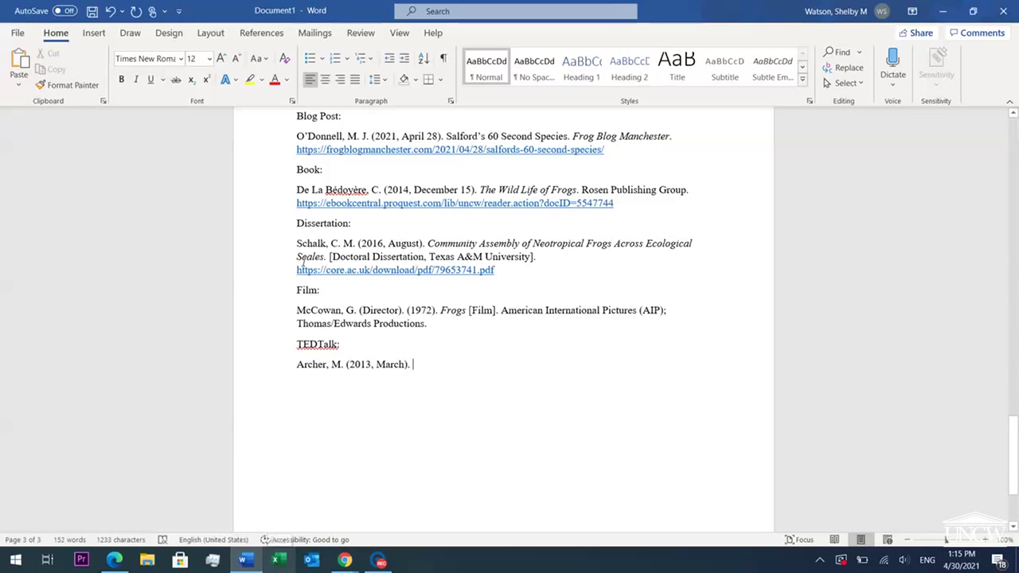
- Check the talk's title in Chrome and add How we'll Resurrect the Gastric Brooding Frog, the Tasmanian Tiger in italics after the date in Word
click(136, 79)
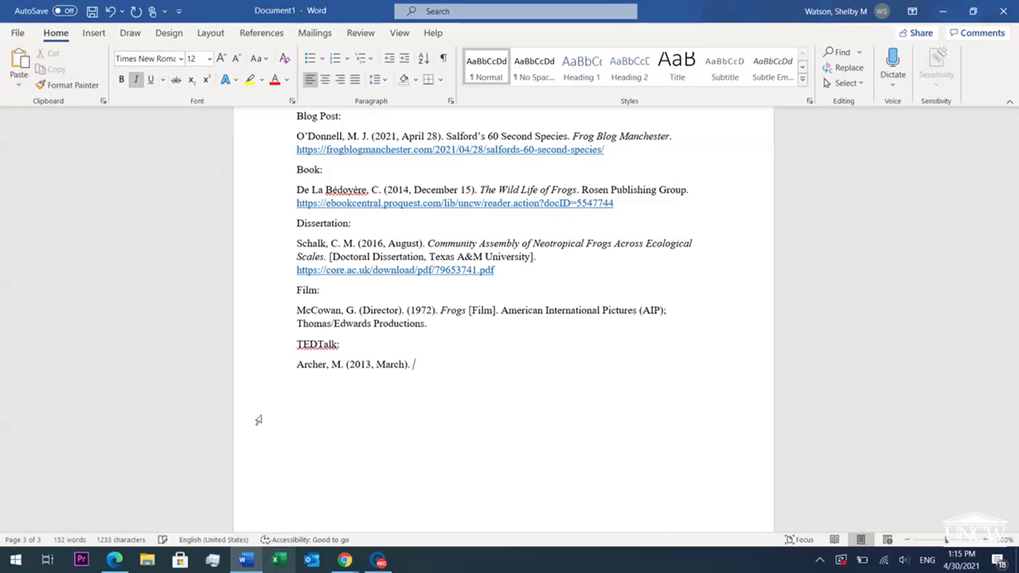
mouse_move(342, 562)
click(407, 527)
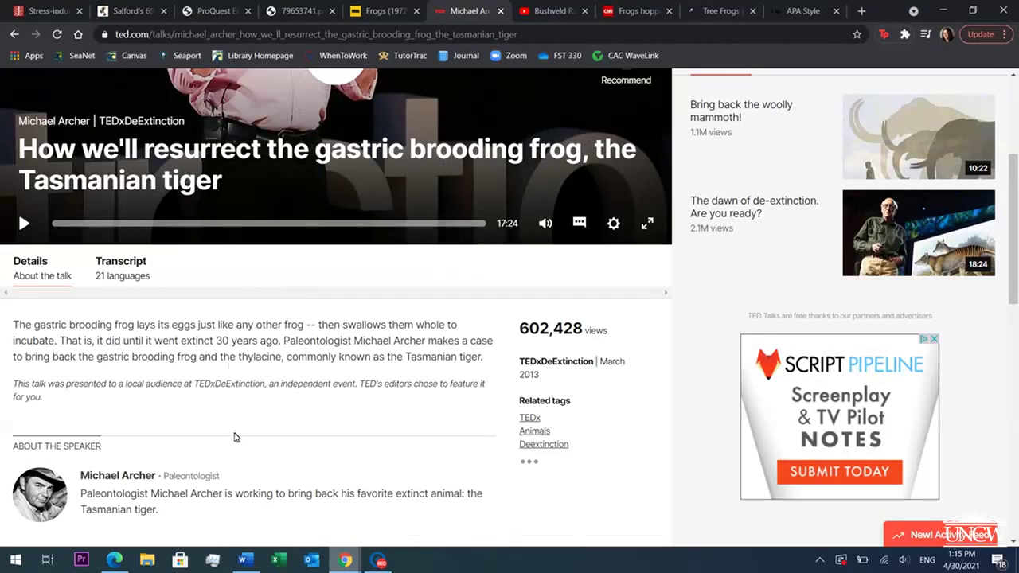
click(255, 558)
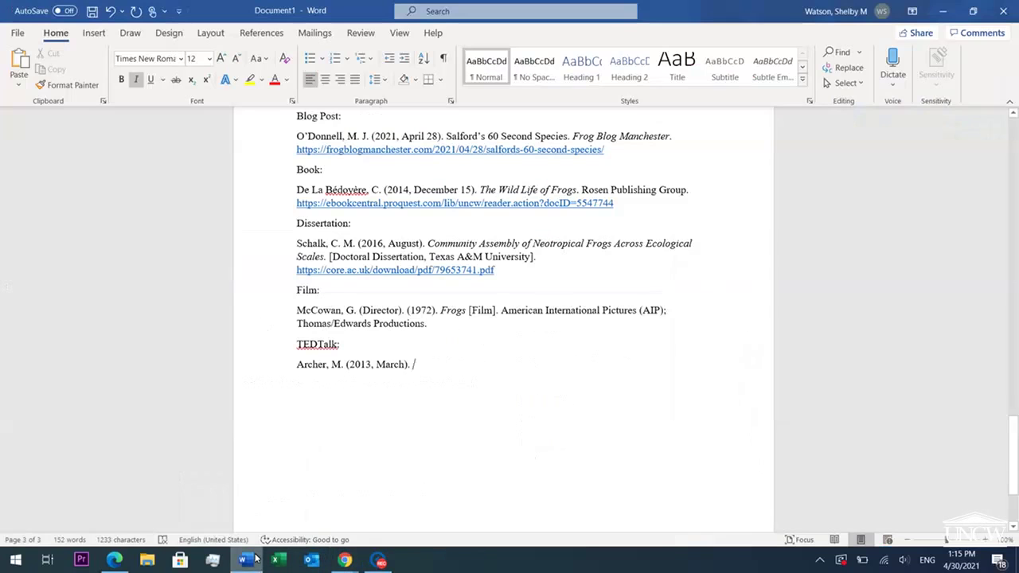
text(How we)
text('ll)
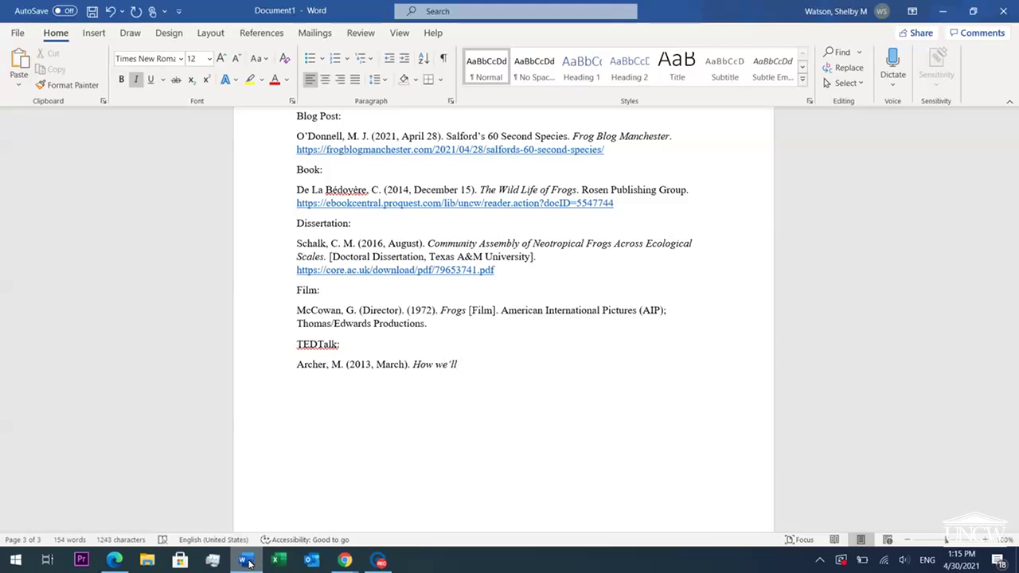
text(Res)
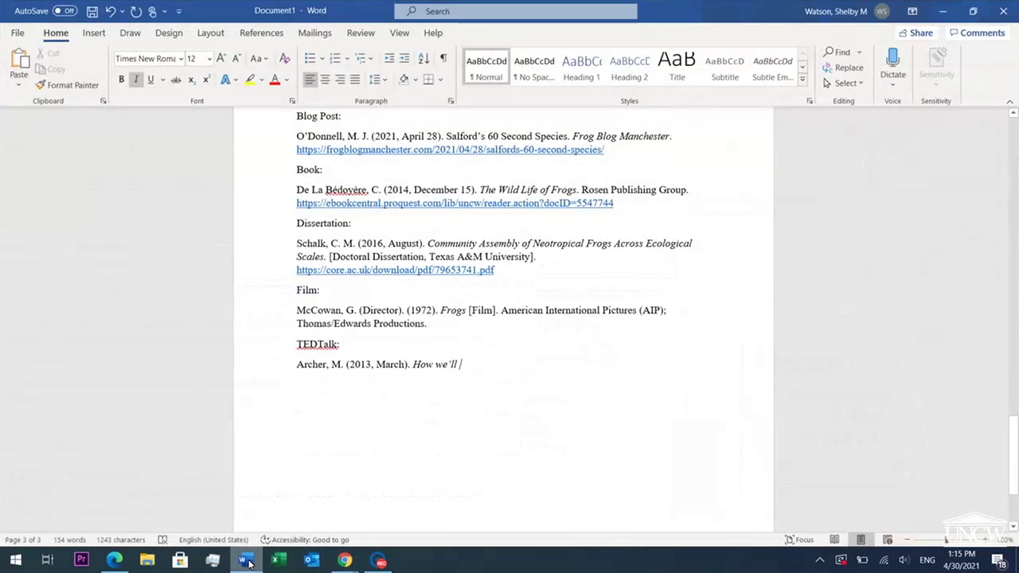
text(urrect the)
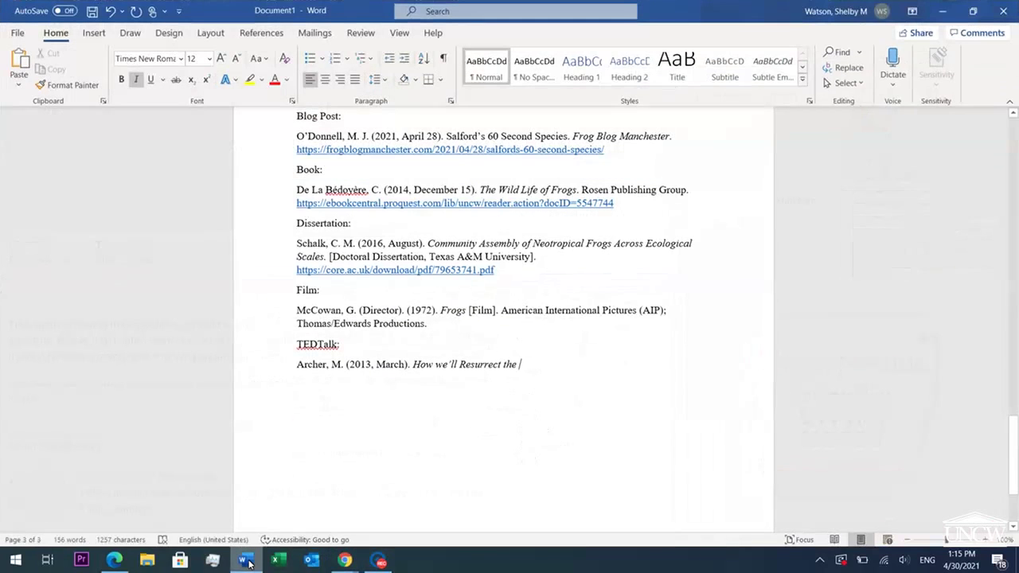
text(Ga)
text(stric Br)
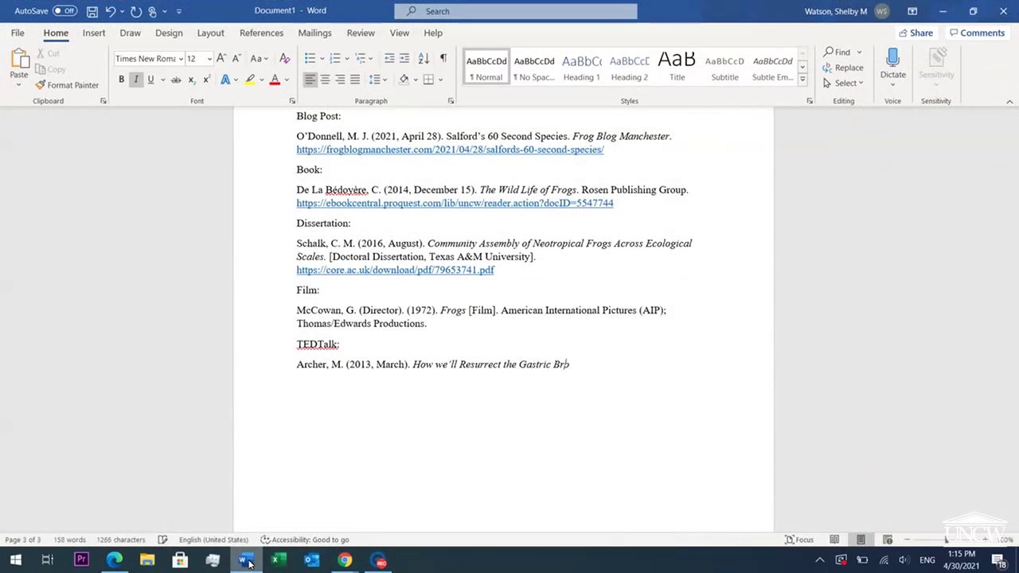
text(ooding Frog.)
text( the Tasm)
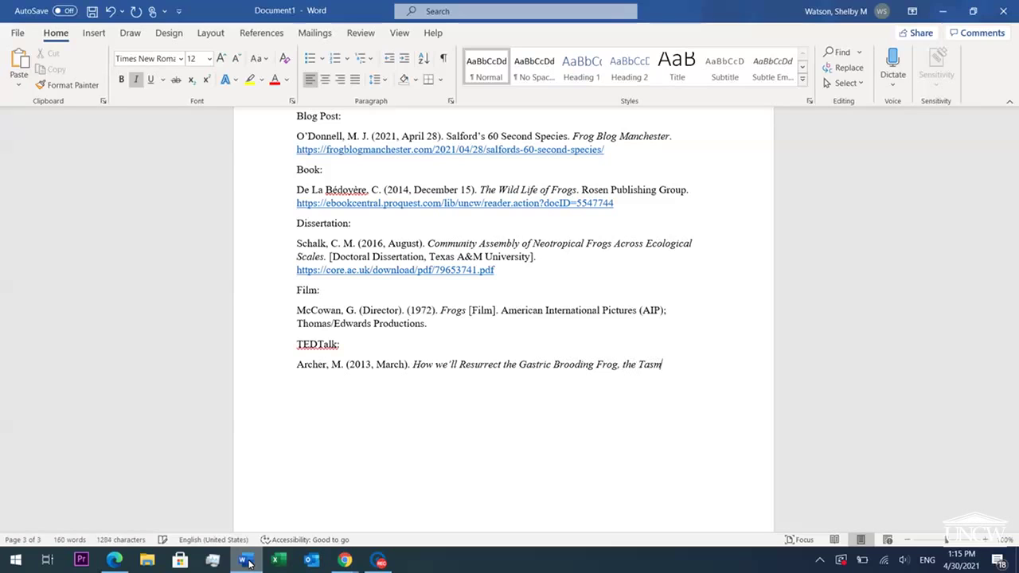
text(anian Tiger.)
key(BackSpace)
- Add [Video]. in regular type after the talk title, check the TED page in Chrome, and add TED Conferences. as publisher in Word
click(137, 82)
text([Video].)
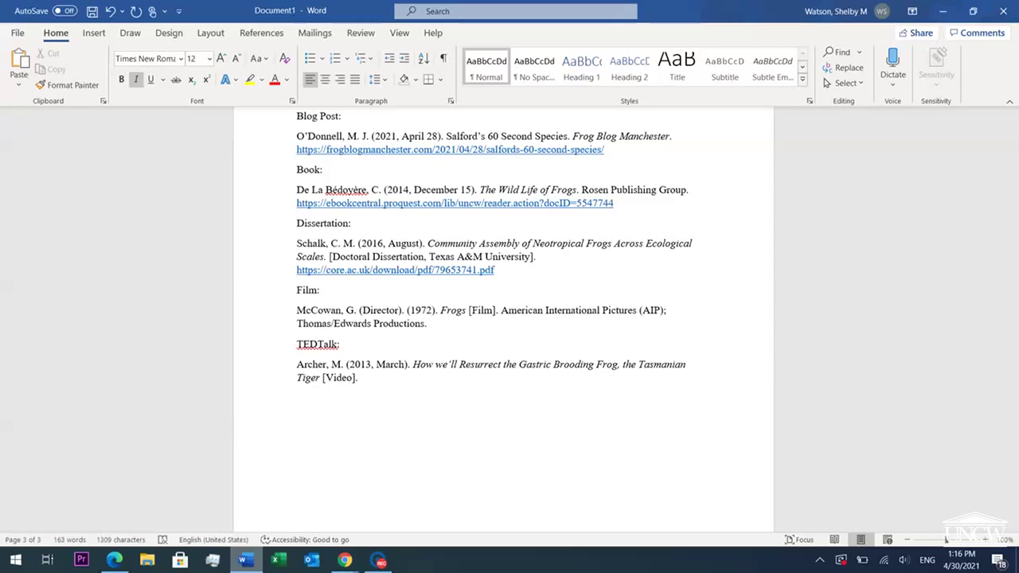
click(345, 560)
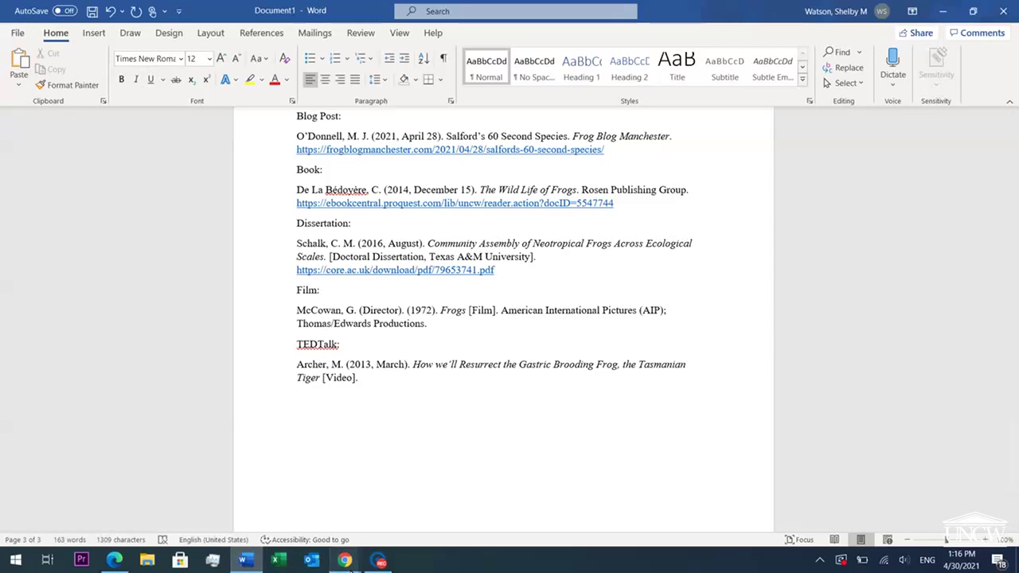
click(391, 530)
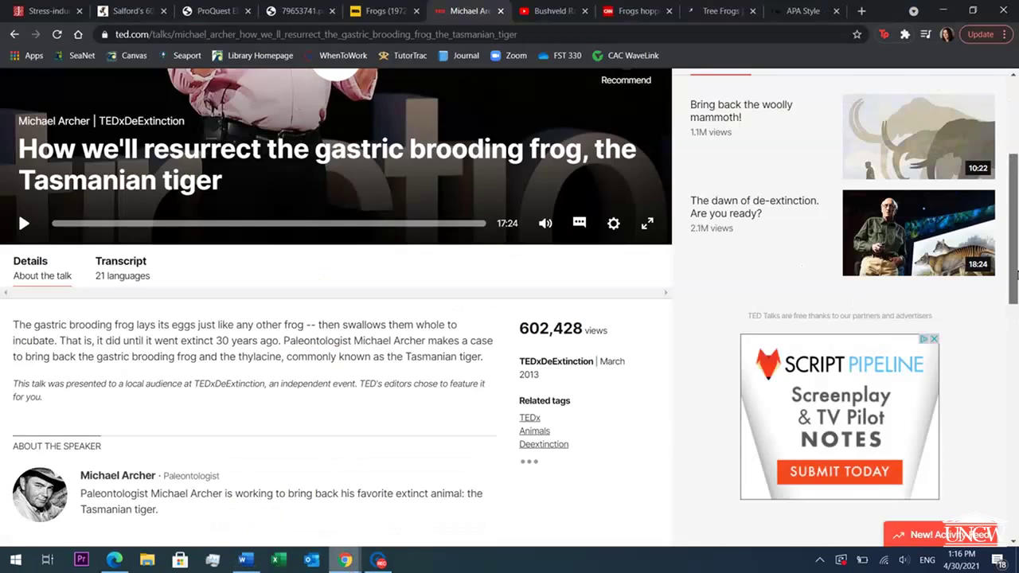
drag(1016, 239, 1017, 167)
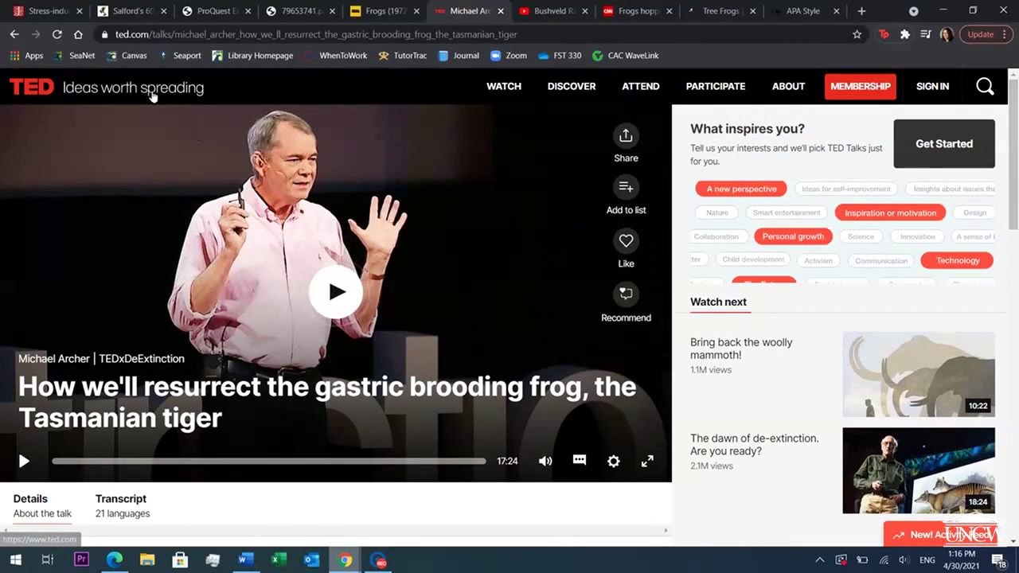
mouse_move(247, 567)
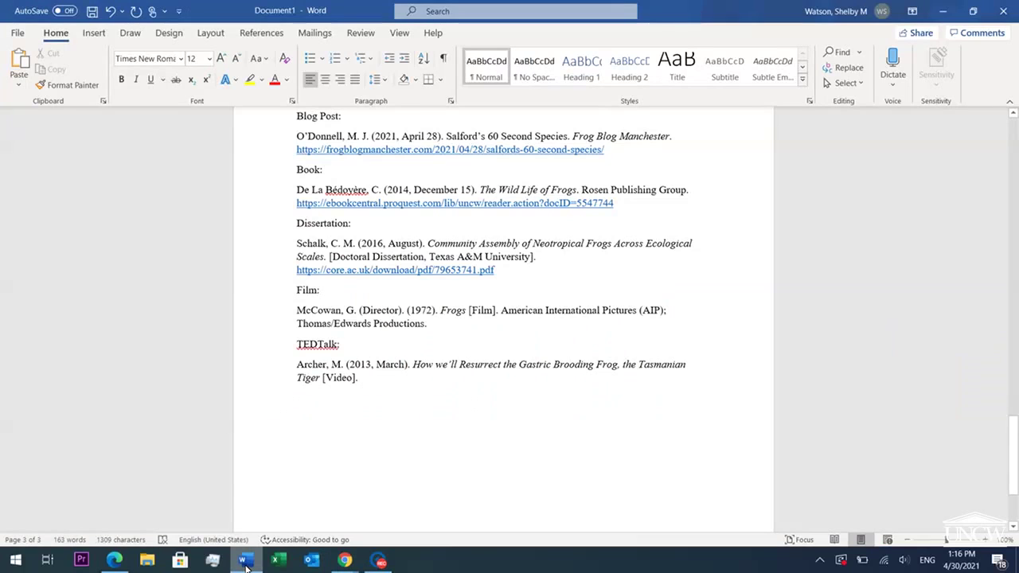
text(TED)
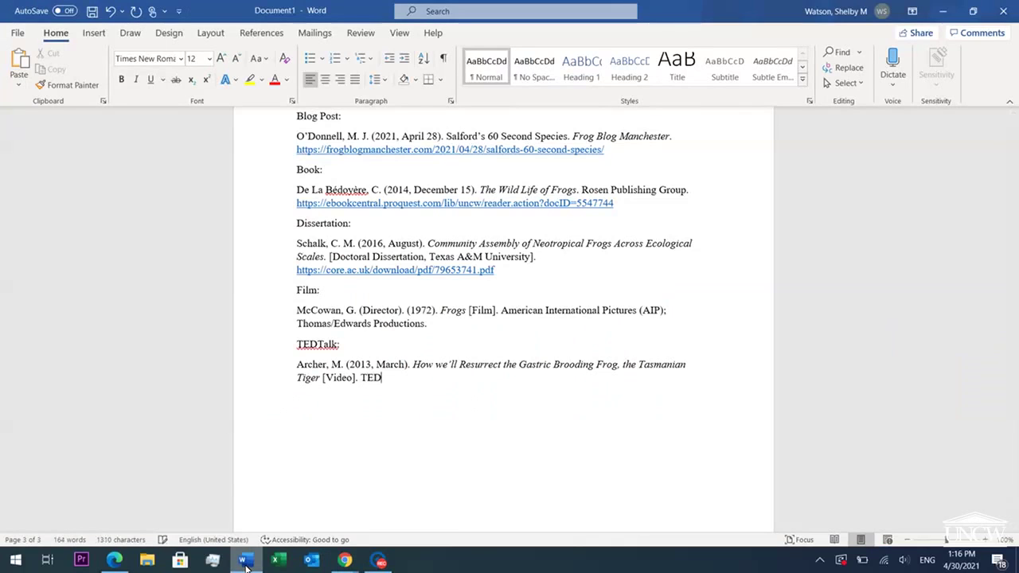
text( Conferences)
text(.)
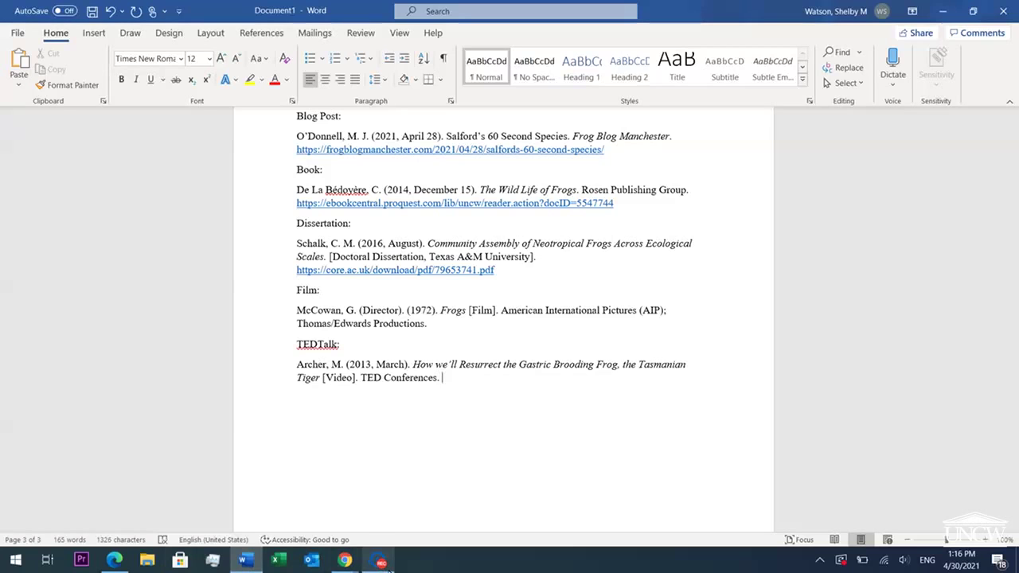
- Copy the talk's URL from Chrome to the end of the TEDTalk reference in Word and add the label YouTube Video: below it
click(248, 567)
click(475, 34)
key(ctrl+c)
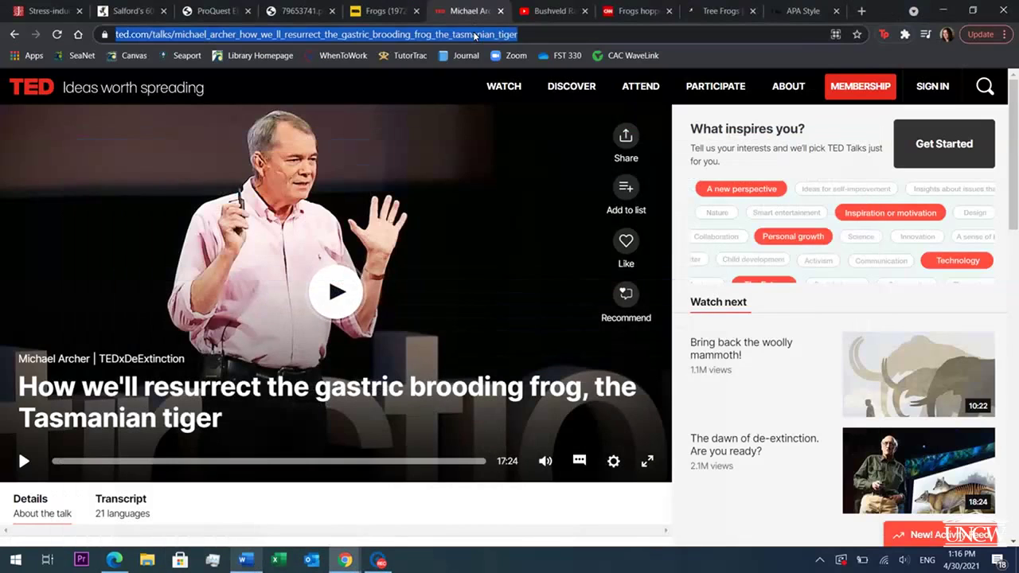
click(245, 562)
key(ctrl+v)
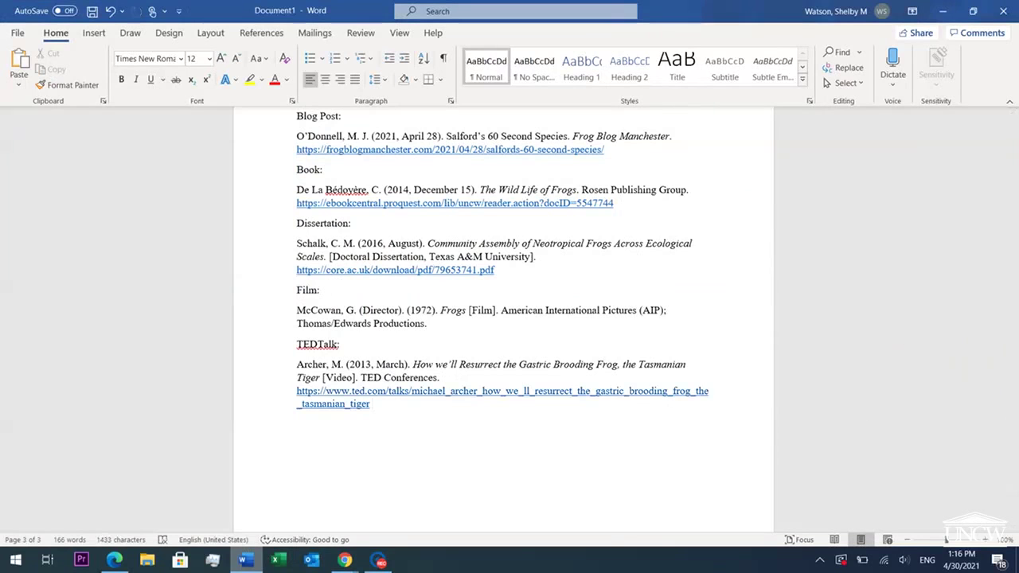
text(YouTube Video:)
key(Return)
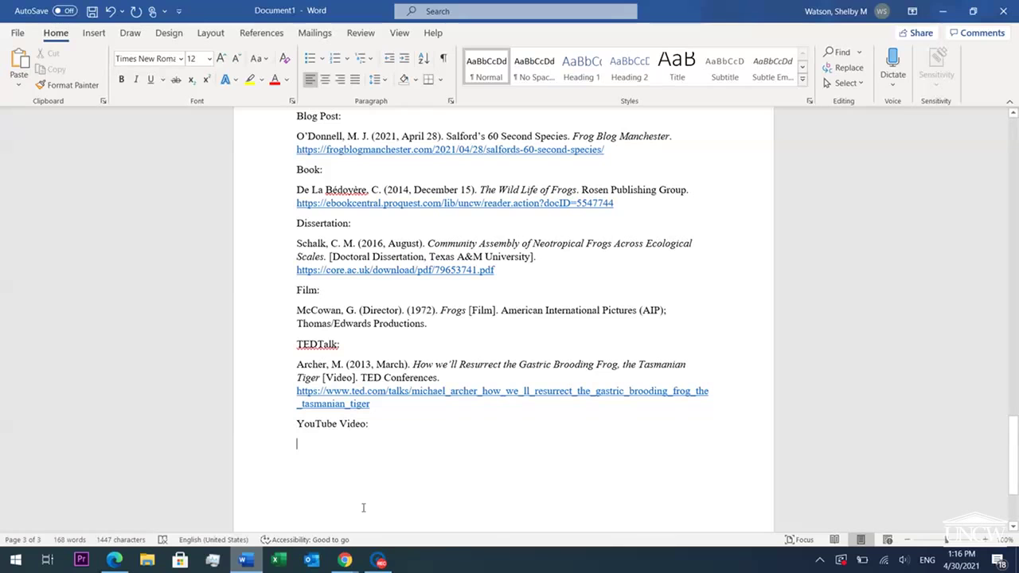
- Look up the uploader of the rain frog video on YouTube in Chrome and start the YouTube reference in Word with the channel name
mouse_move(345, 560)
click(416, 497)
click(536, 38)
click(549, 10)
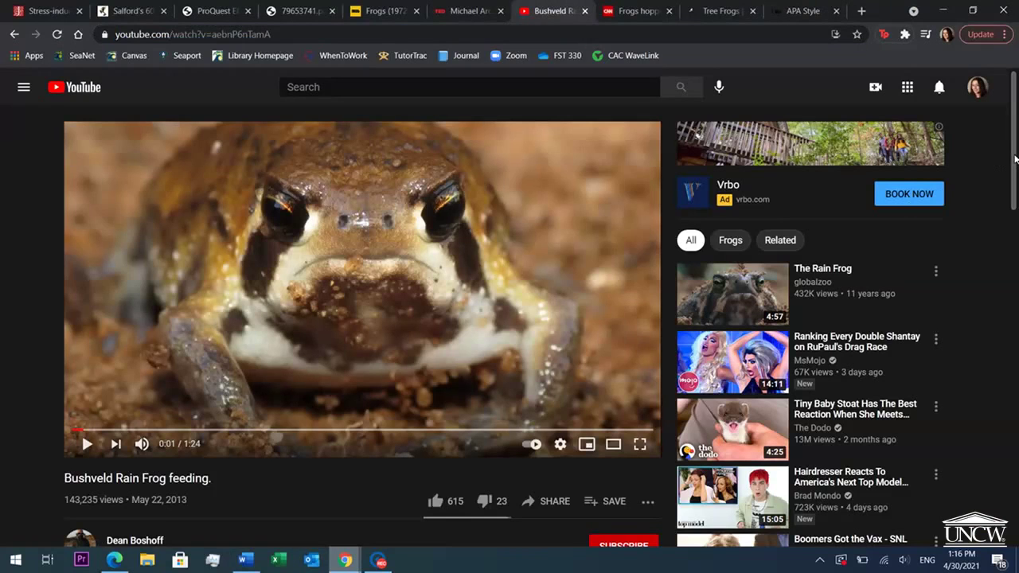
drag(1015, 160, 1017, 179)
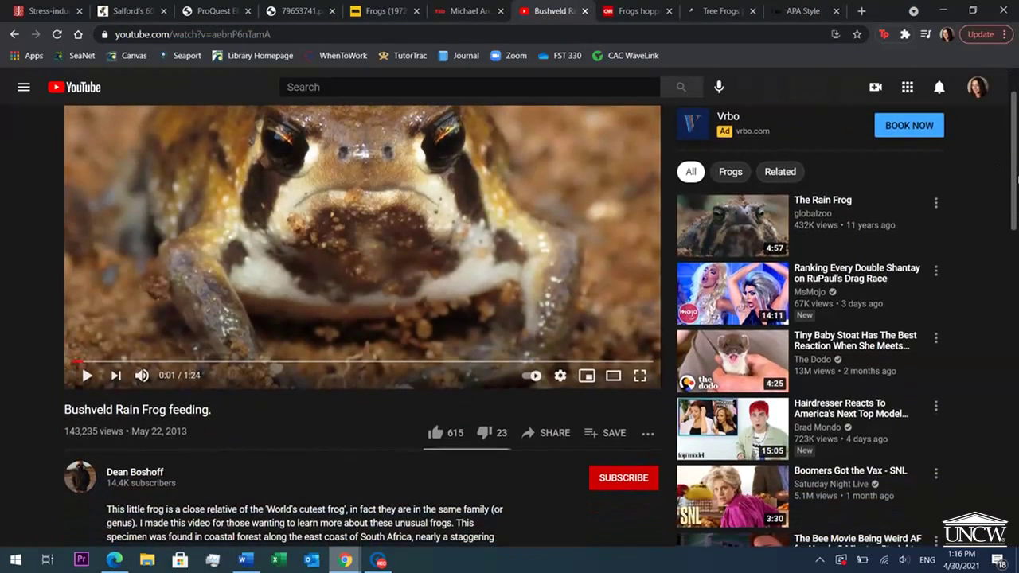
drag(169, 476, 104, 475)
click(11, 401)
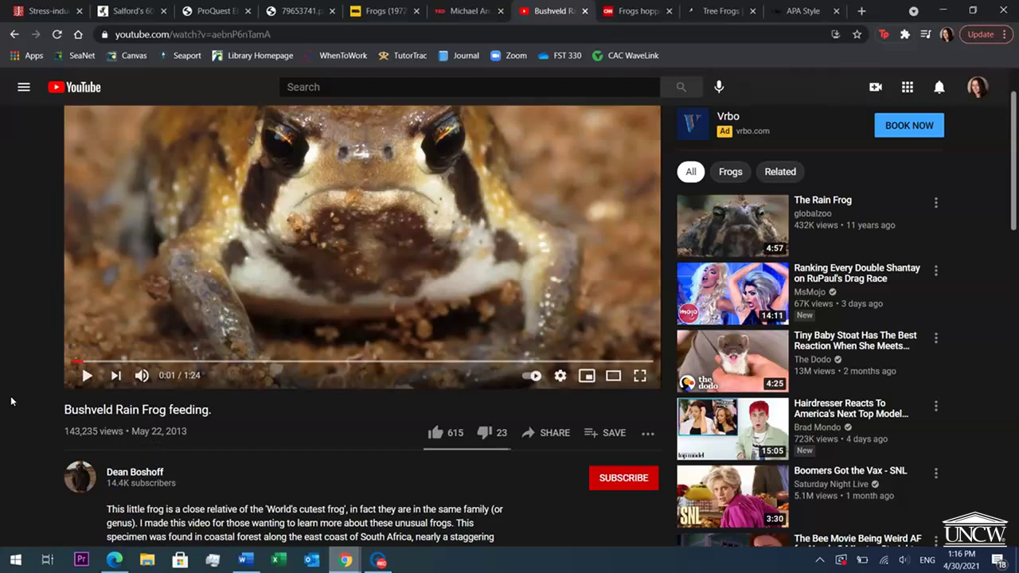
drag(1013, 186, 1007, 173)
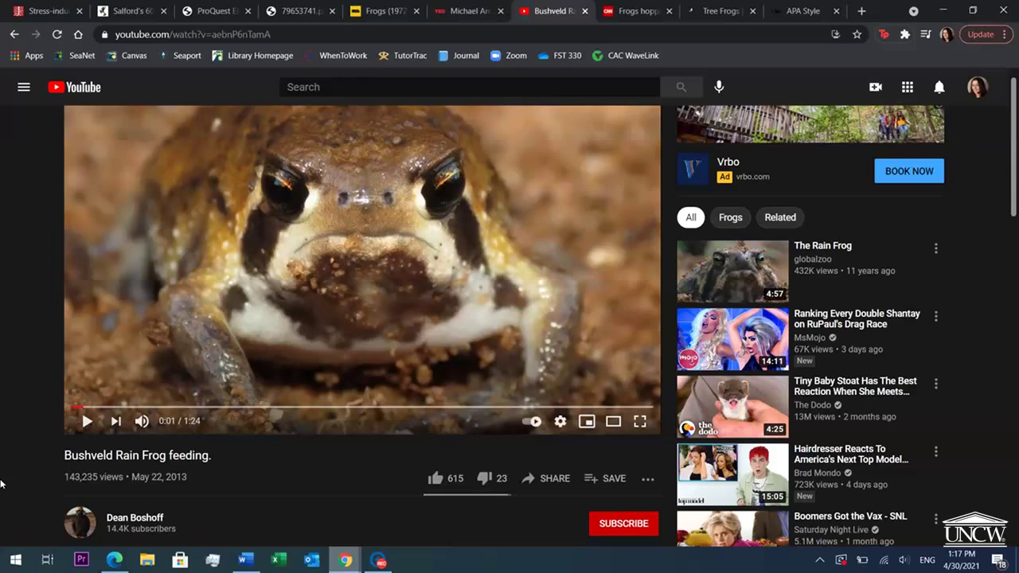
mouse_move(245, 560)
click(279, 487)
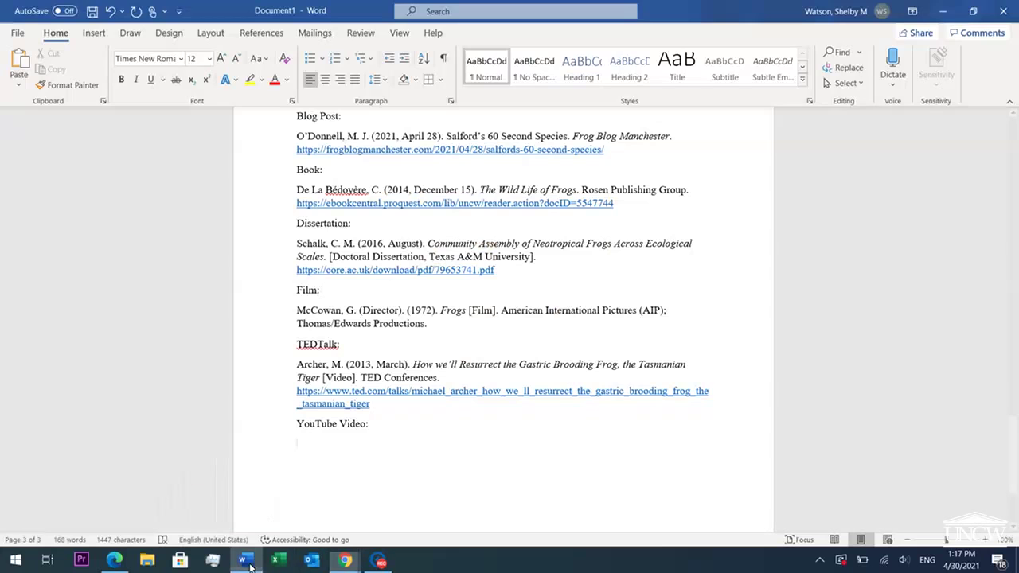
text(Dean)
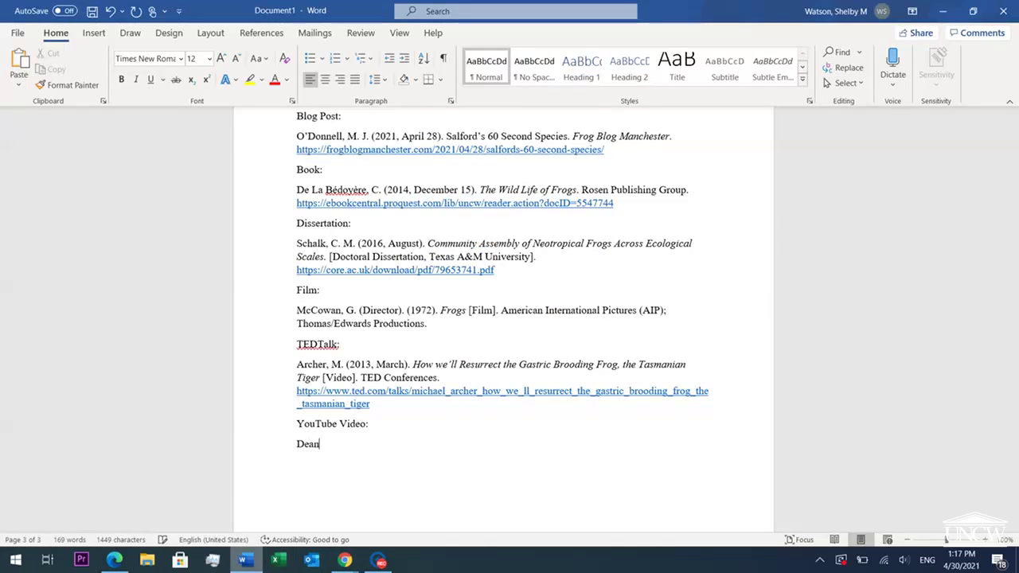
text( Boshcff. ()
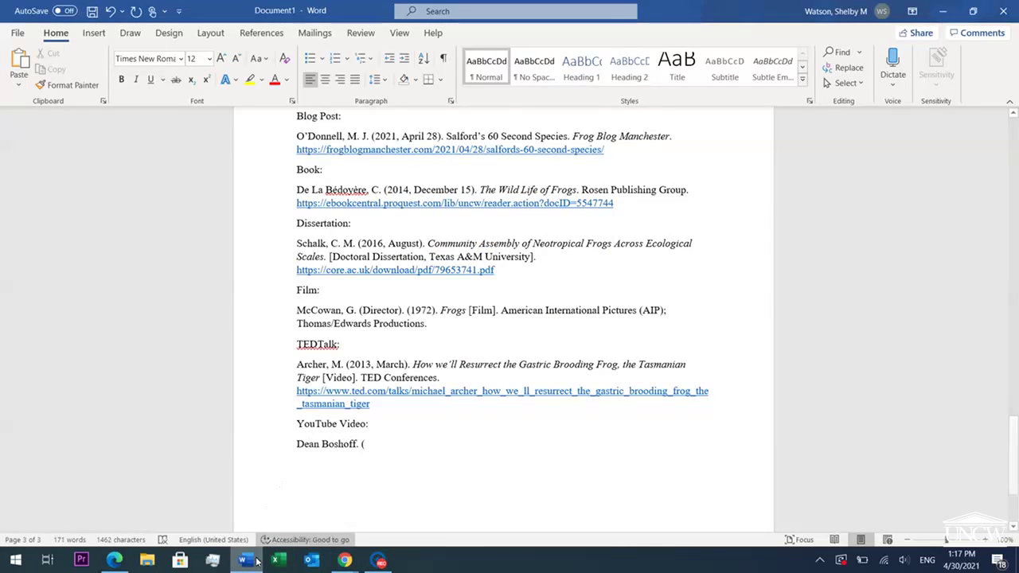
- Find the video's upload date on the YouTube page in Chrome and add (2013, May 22). after the channel name in Word
click(255, 562)
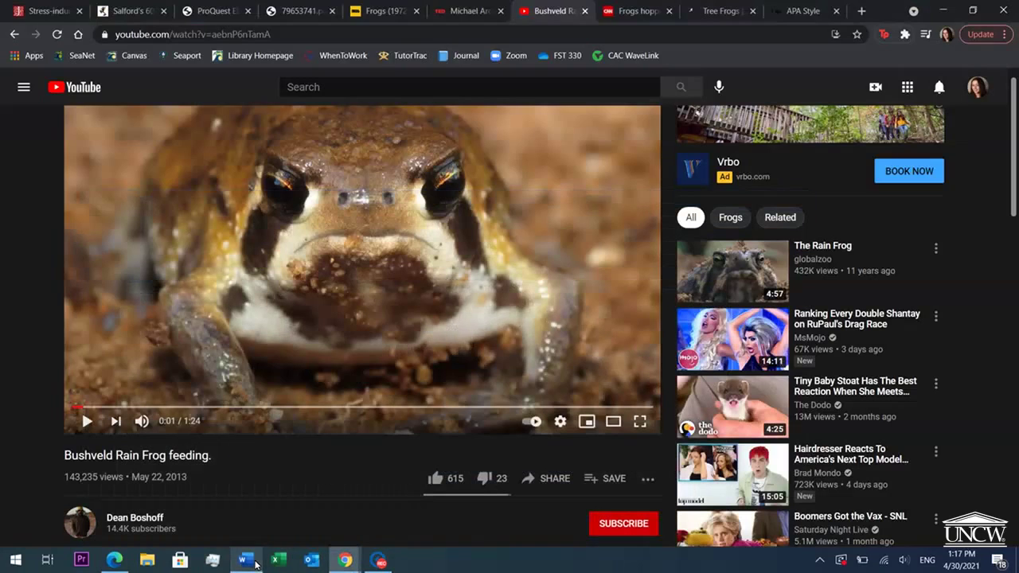
drag(190, 480, 119, 477)
click(33, 488)
click(244, 564)
text(2013, May 22)
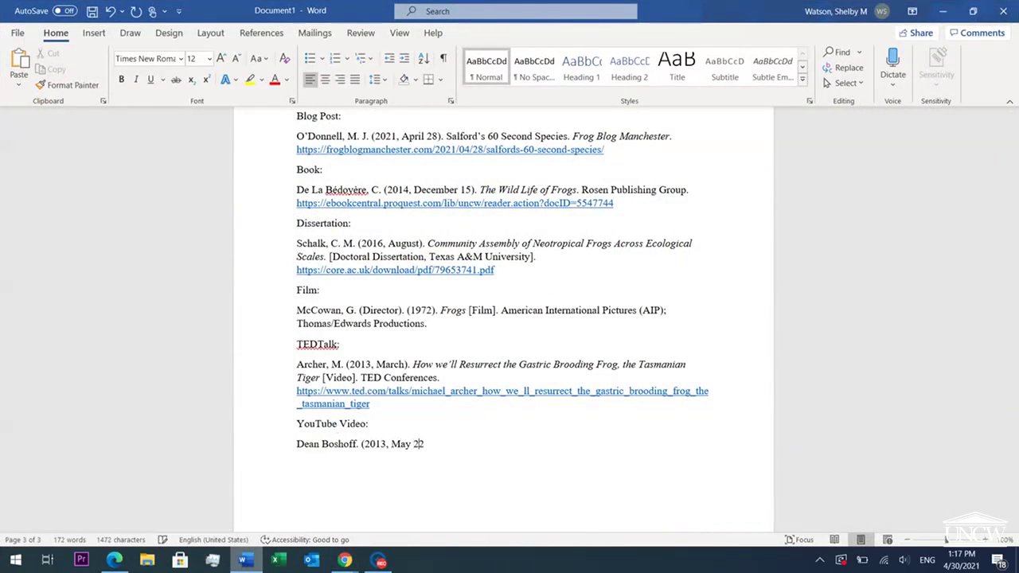
text().)
- Check the video's title in Chrome and add Bushveld Rain Frog Feeding in italics after the date in Word
click(136, 79)
click(253, 570)
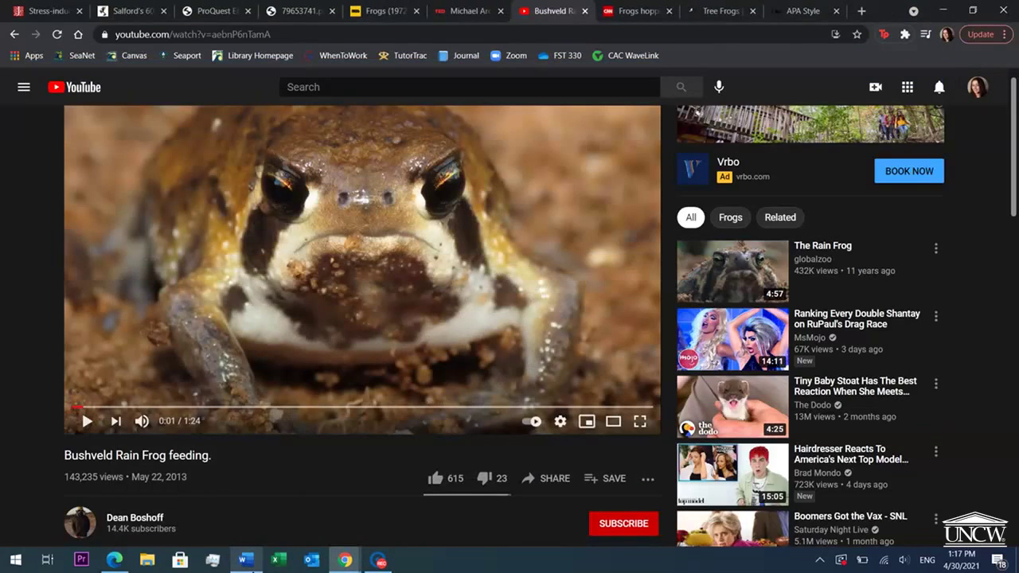
click(251, 570)
text(Bushe)
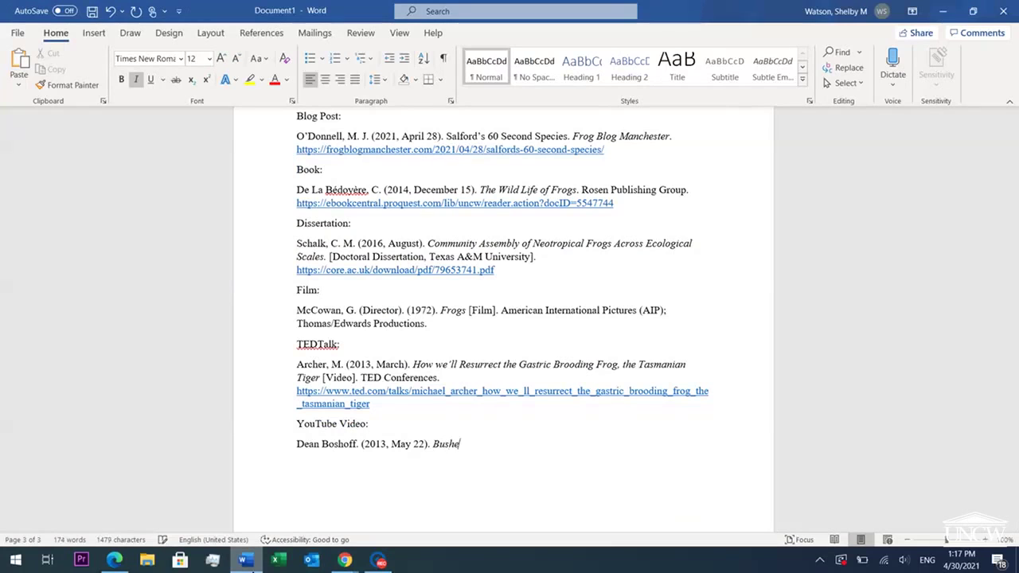
text(eld Rain Frog Feeding)
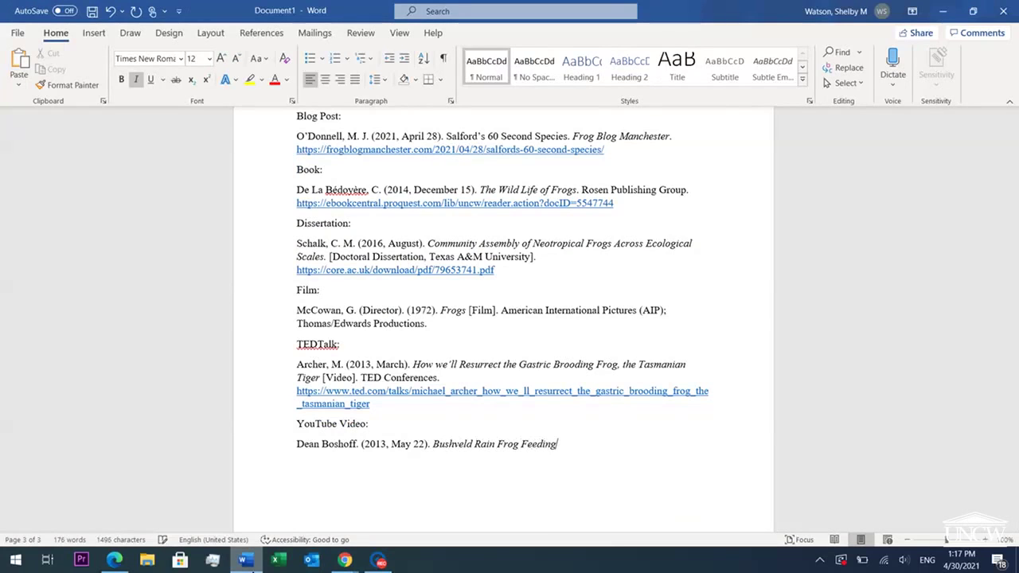
- Complete the YouTube reference with [Video]. YouTube. in regular type and the video's URL copied from Chrome
click(136, 79)
text([Video]. YouTube.)
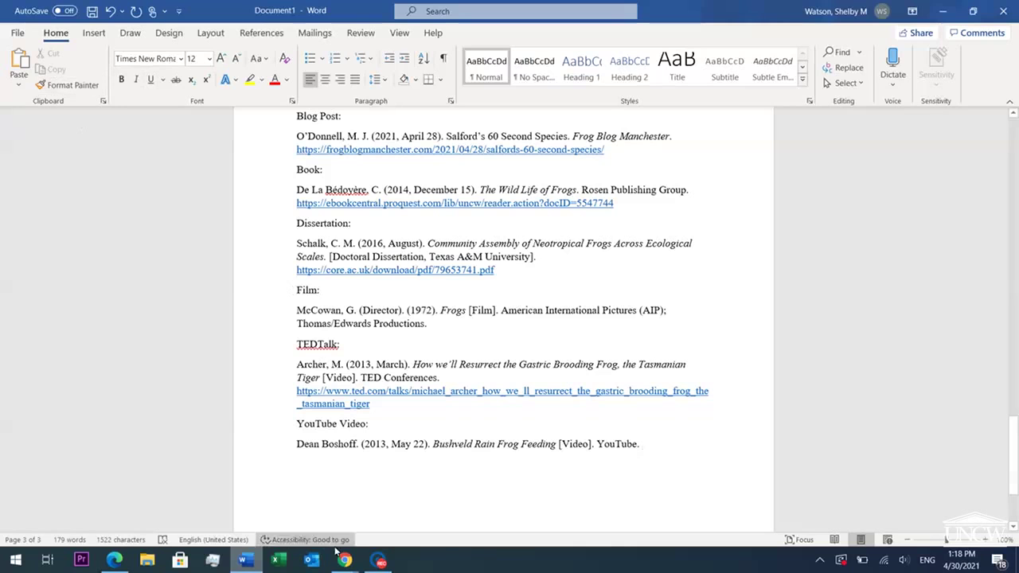
mouse_move(346, 561)
click(391, 521)
click(426, 35)
key(ctrl+c)
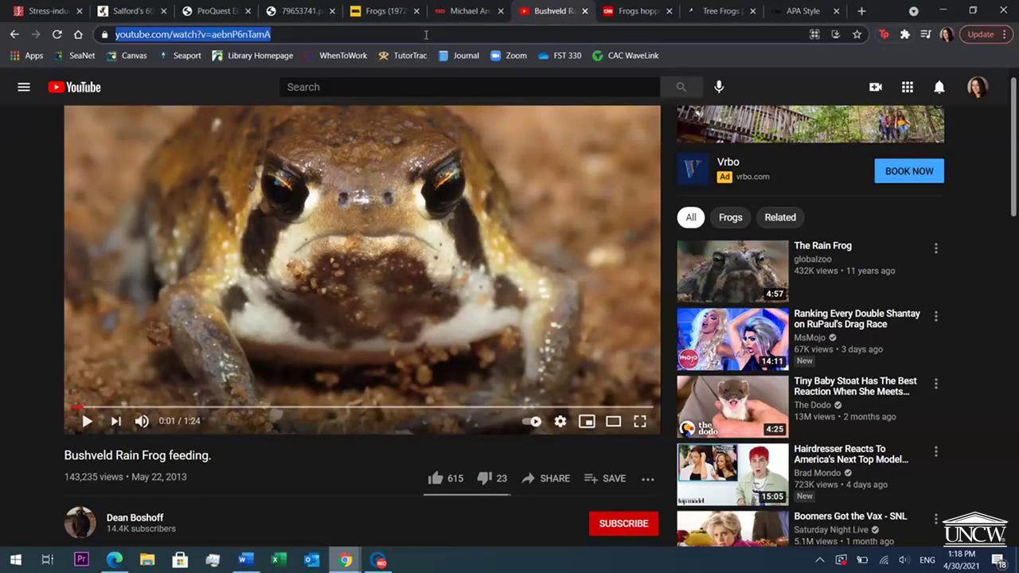
mouse_move(245, 558)
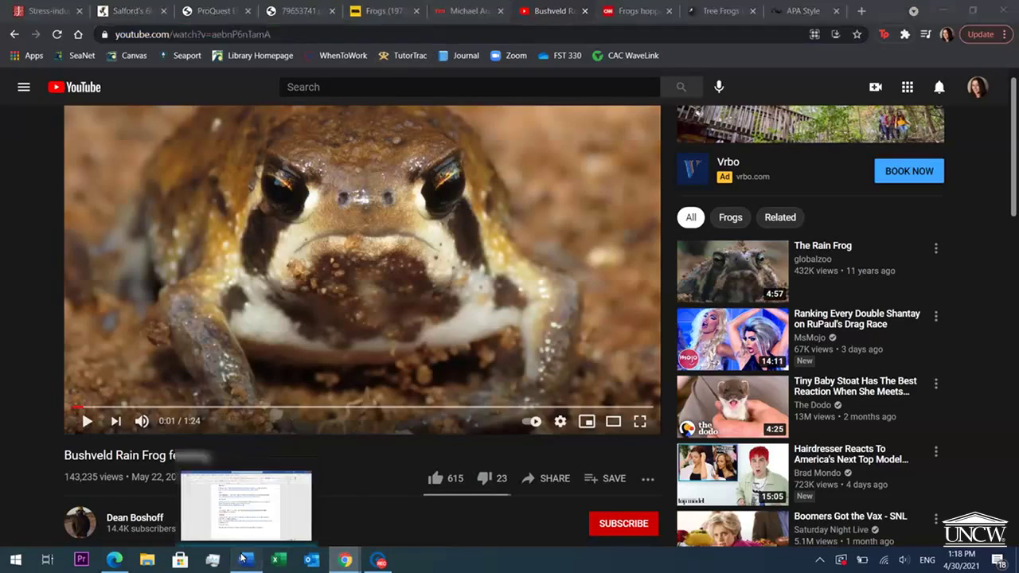
click(242, 506)
right_click(646, 447)
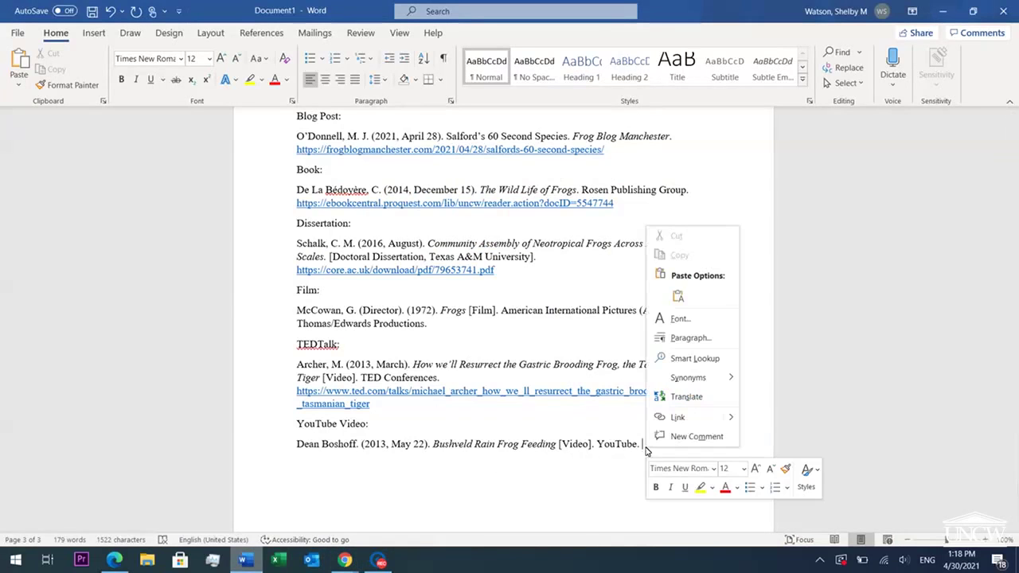
click(676, 296)
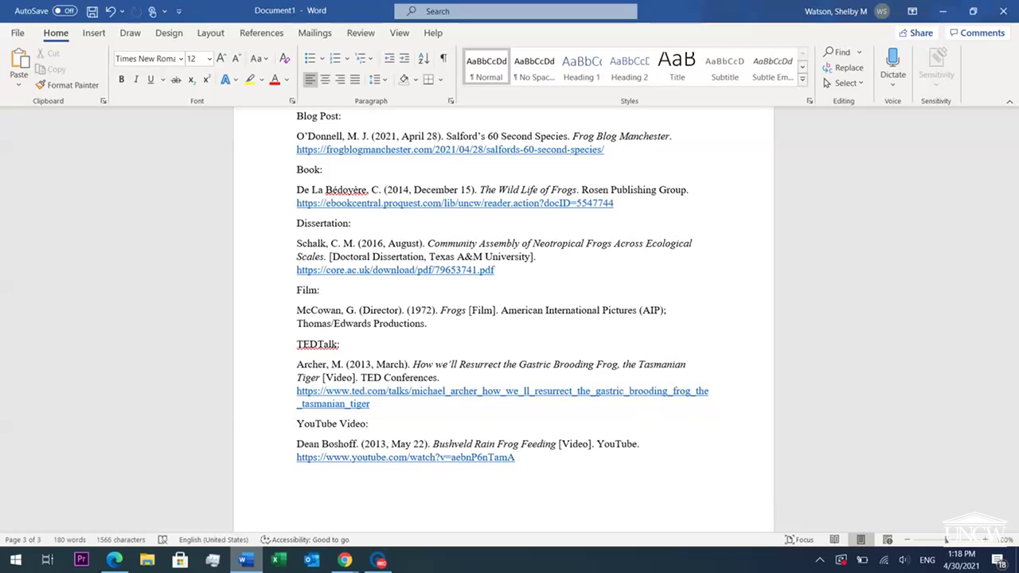
- Add the label News Site: on a new line below the YouTube reference and start an empty line under it
key(Return)
text(News Site:)
key(Return)
drag(1015, 470, 1017, 491)
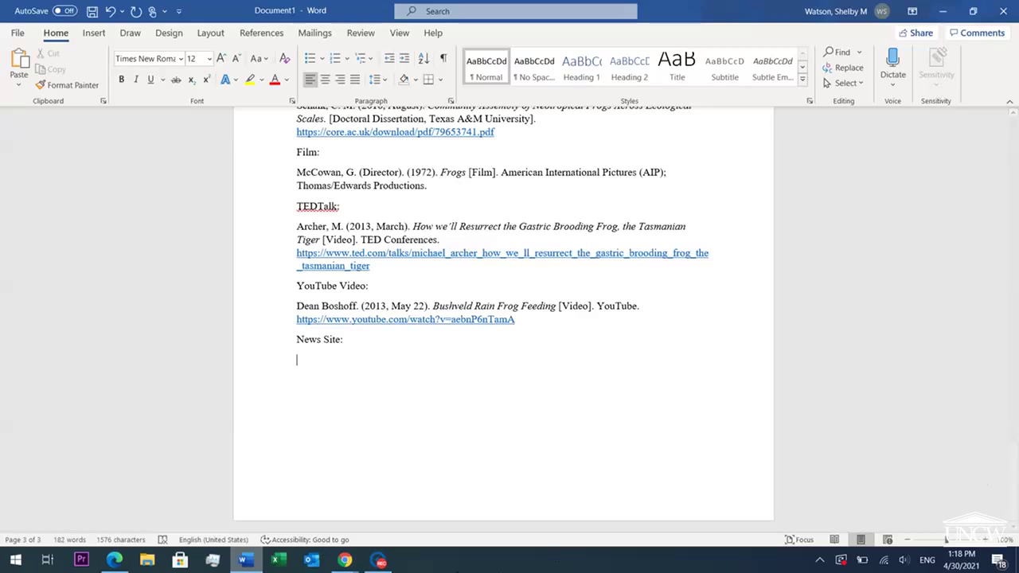
- Look up the author of the CNN Antarctic frog article in Chrome and start the news reference in Word with the author's surname and initial
mouse_move(345, 560)
click(437, 460)
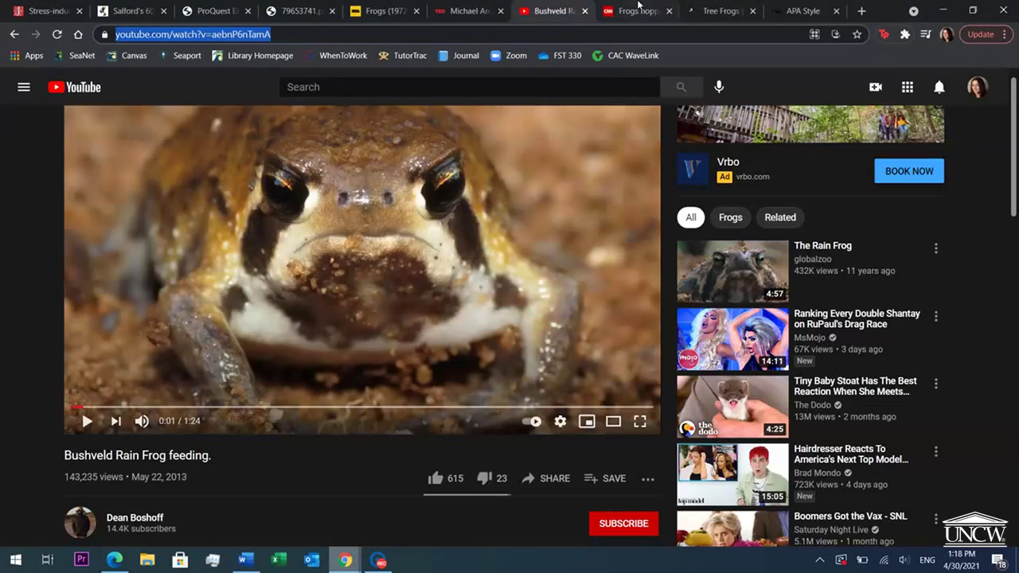
click(637, 11)
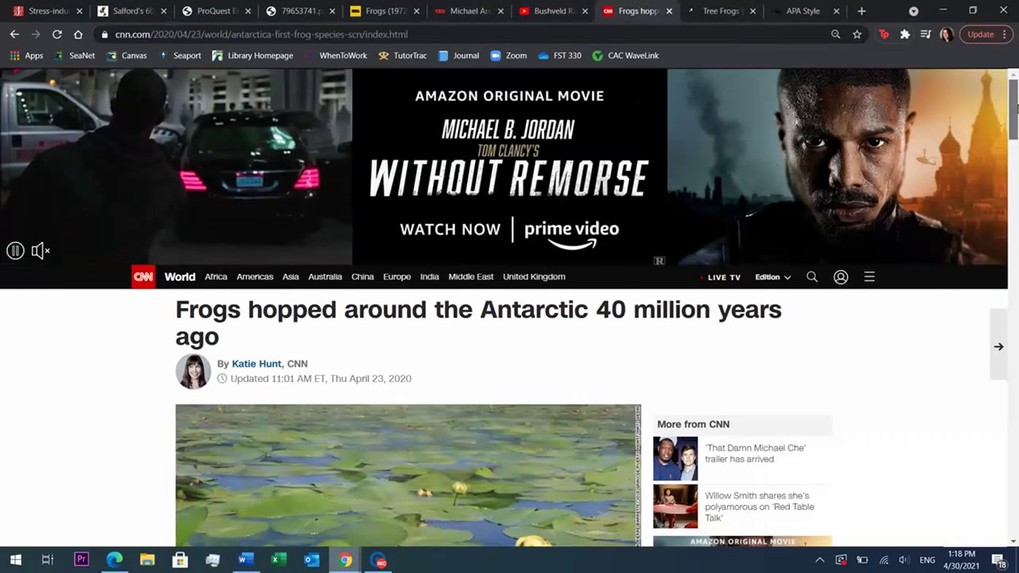
scroll(1015, 99, down, 1)
scroll(1015, 104, up, 1)
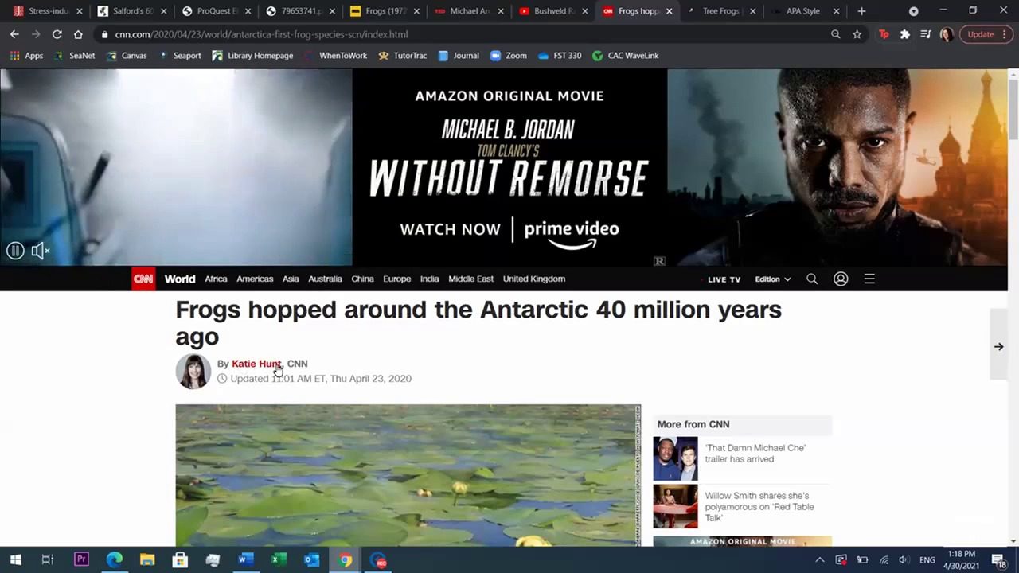
click(253, 562)
text(Hunt, K. ()
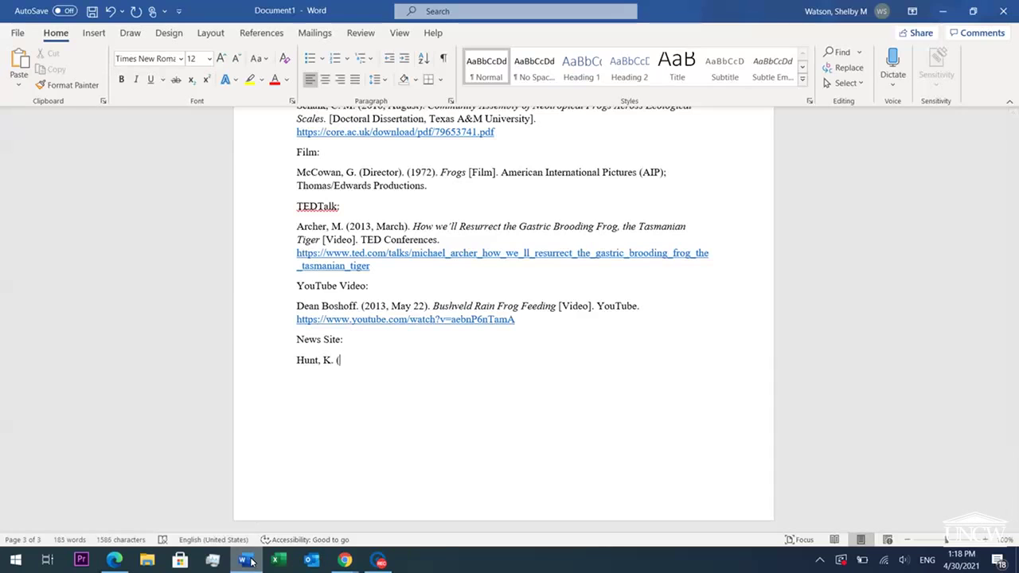
- Find the CNN article's publication date in Chrome and add (2020, April 23). after the author in Word
click(252, 562)
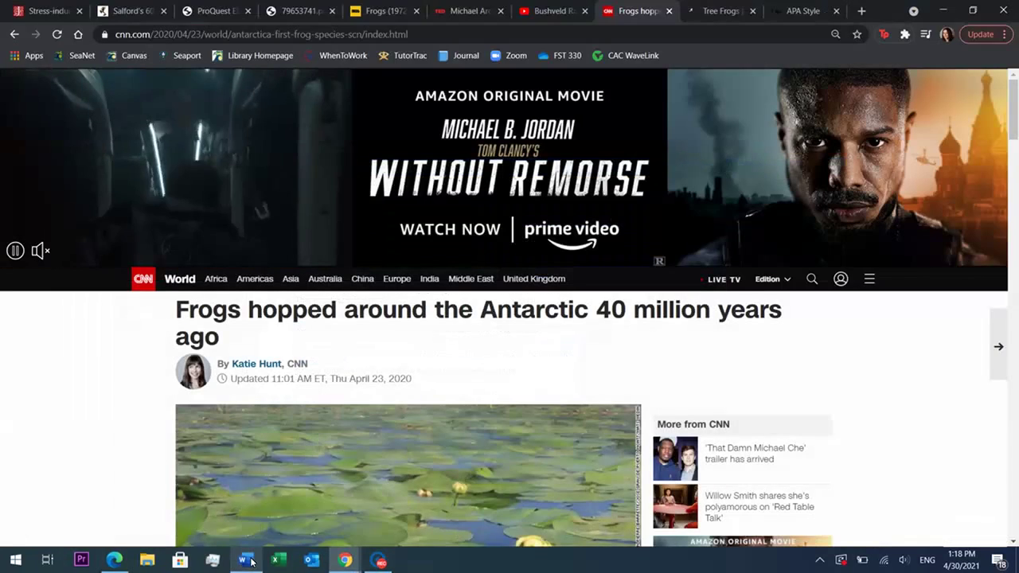
drag(412, 379, 349, 379)
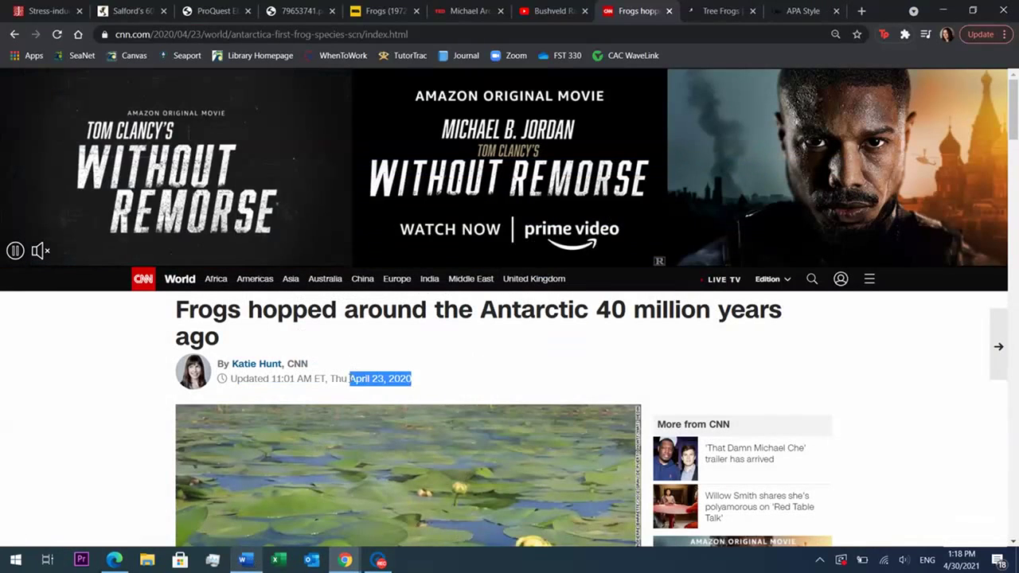
click(247, 563)
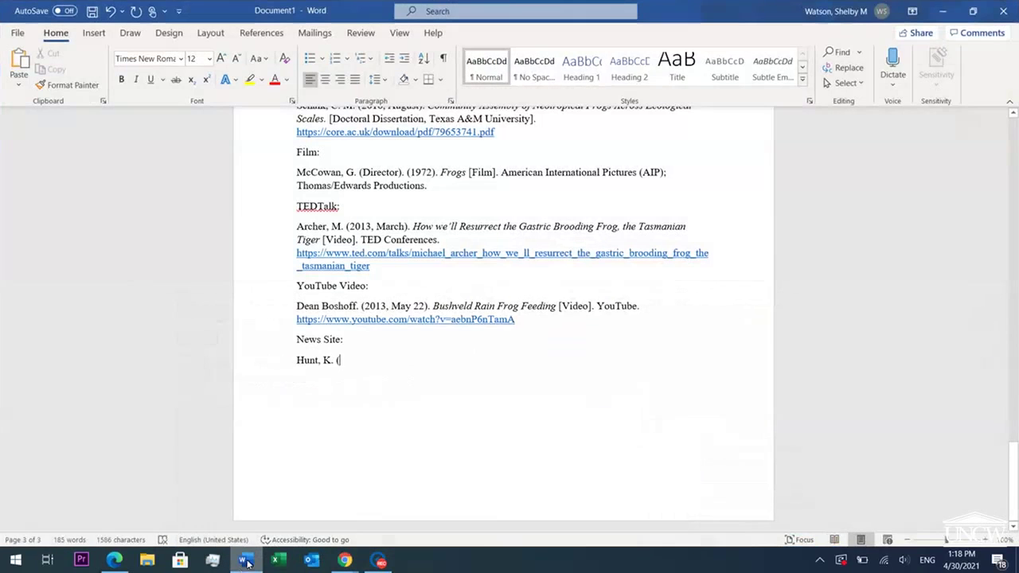
text(2020, April 23))
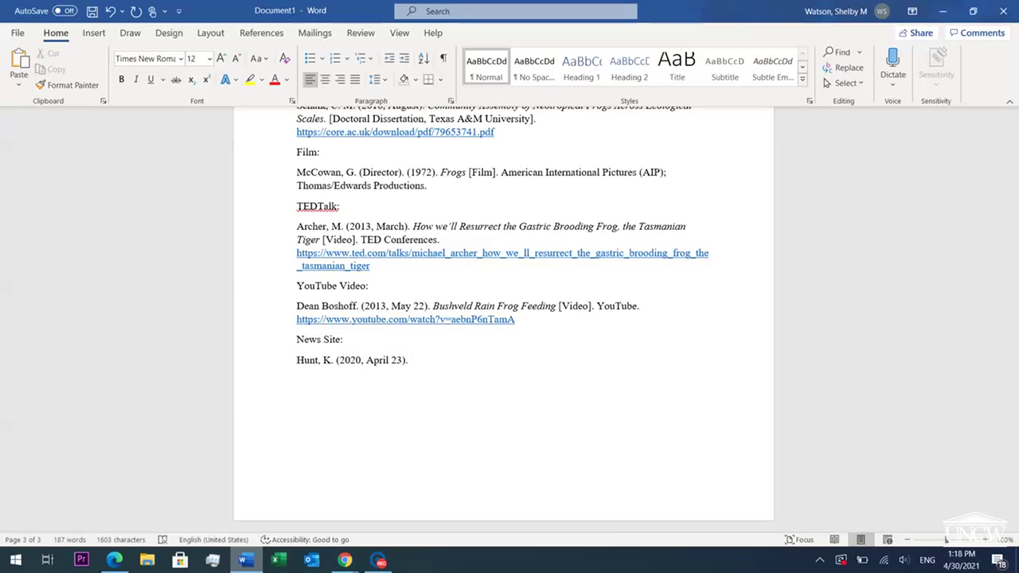
text(.)
- Copy the CNN article's headline from Chrome and paste it as text only after the date in Word
key(ctrl+i)
key(alt+Tab)
drag(219, 336, 176, 309)
key(ctrl+c)
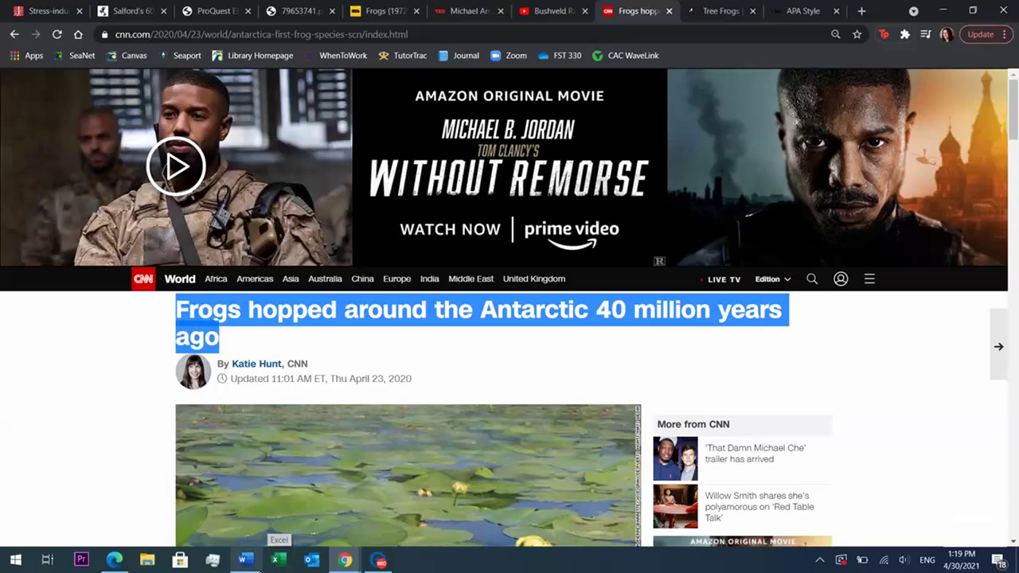
click(245, 559)
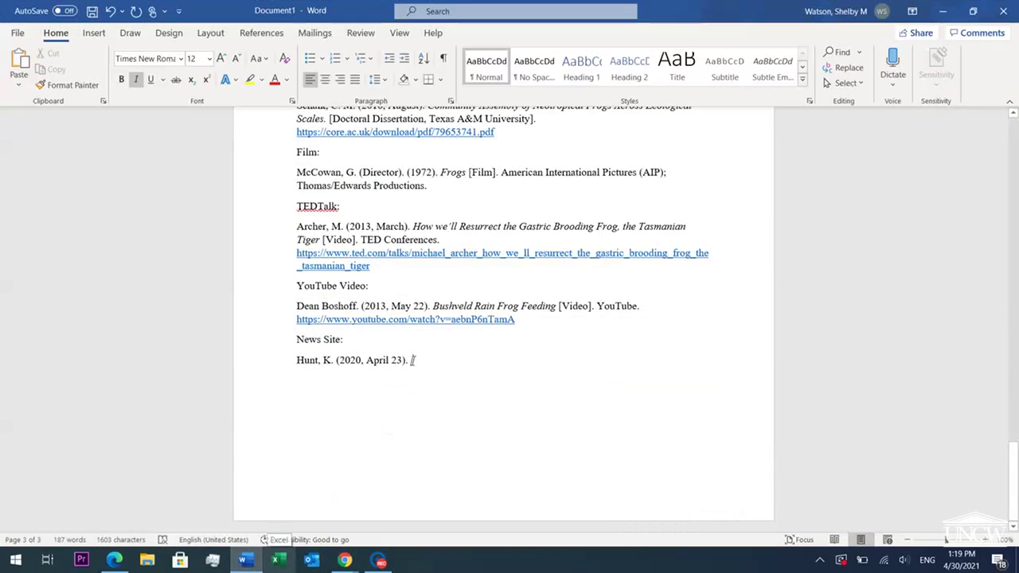
right_click(413, 360)
click(469, 210)
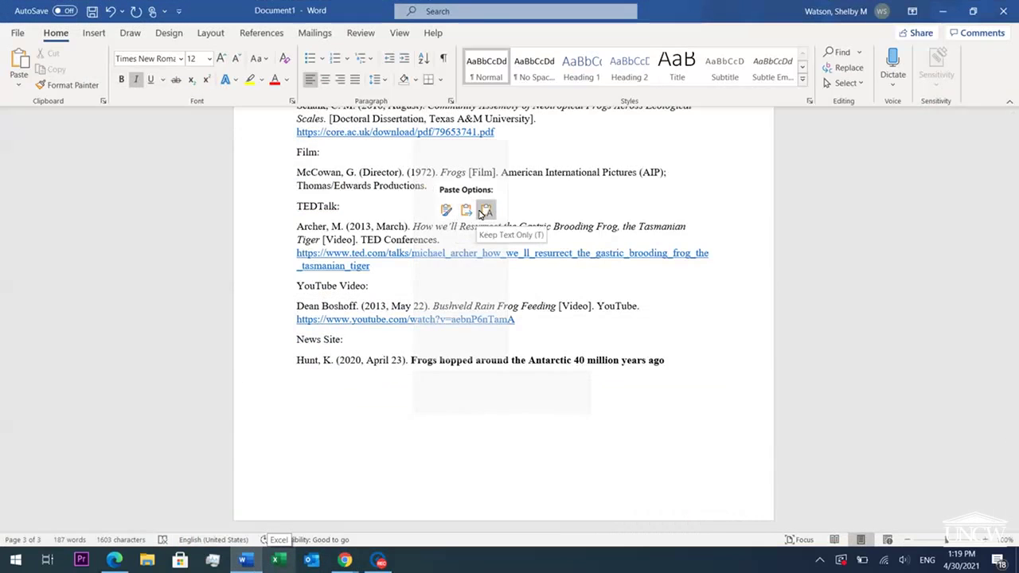
click(487, 210)
text(.)
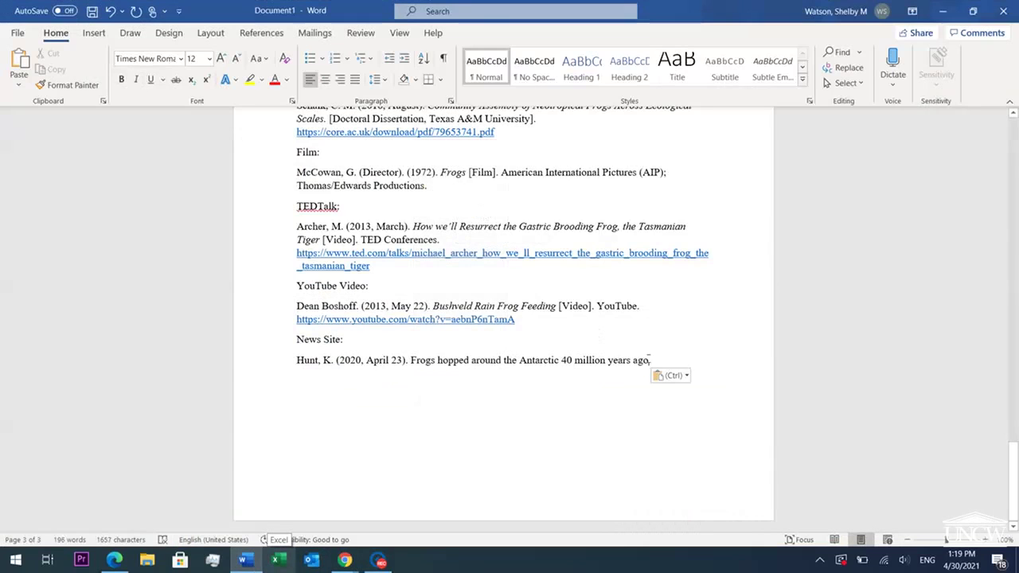
- Italicize the pasted headline in the news reference and end it with a period in regular type
drag(646, 359, 411, 360)
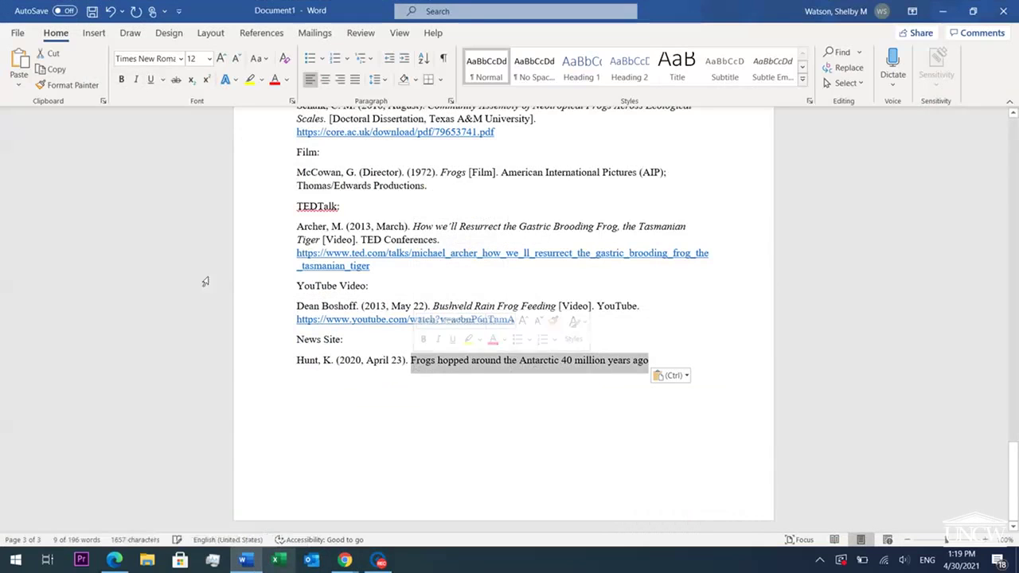
click(134, 80)
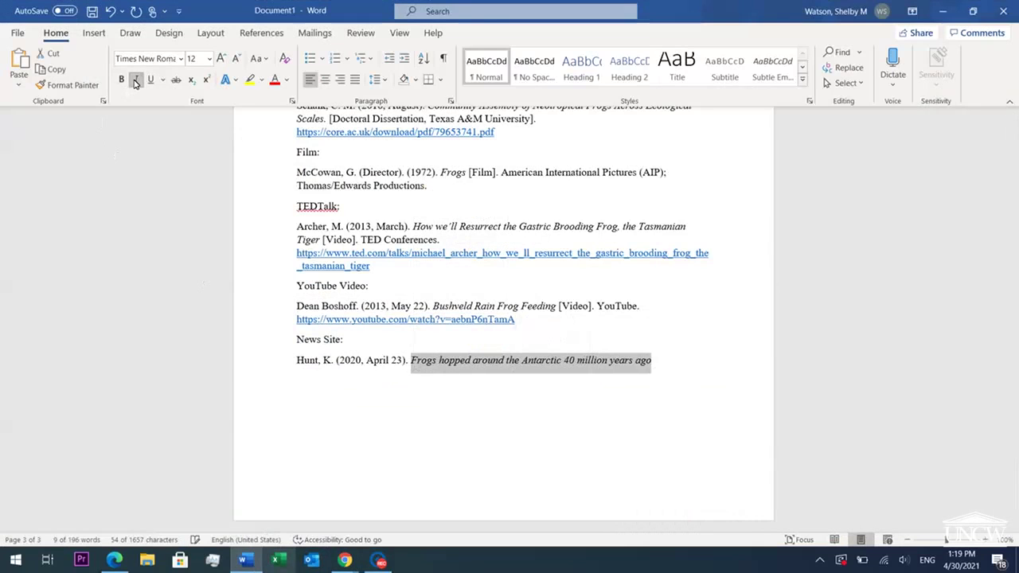
click(649, 363)
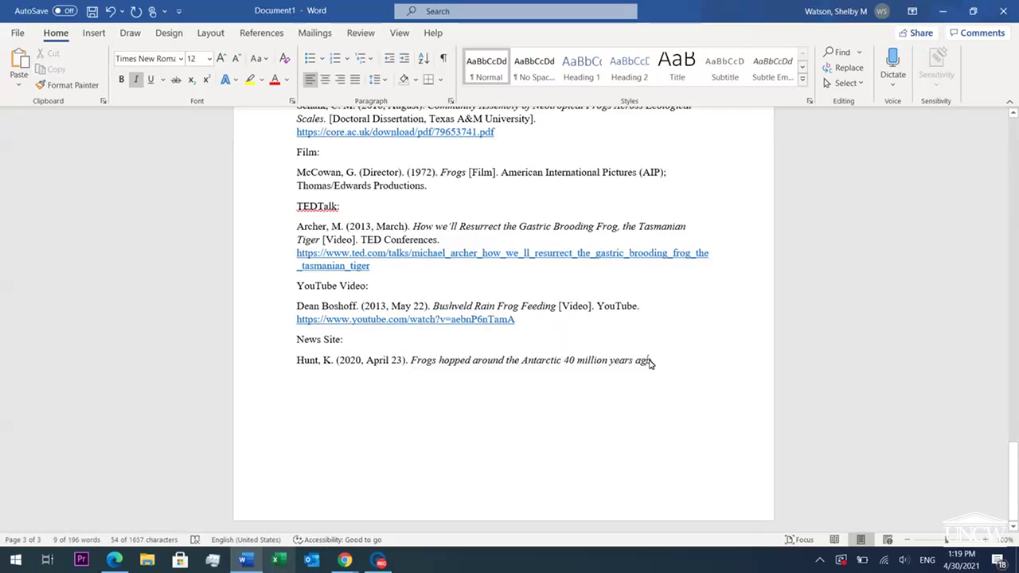
click(135, 84)
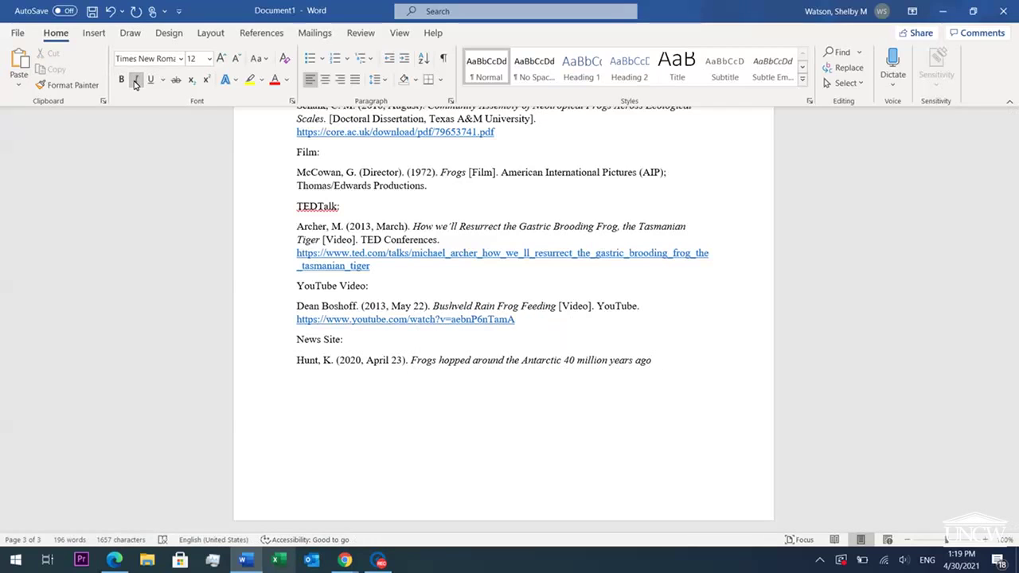
text(.)
- Check the news site's name in Chrome and add CNN. after the headline in Word
click(254, 561)
click(96, 375)
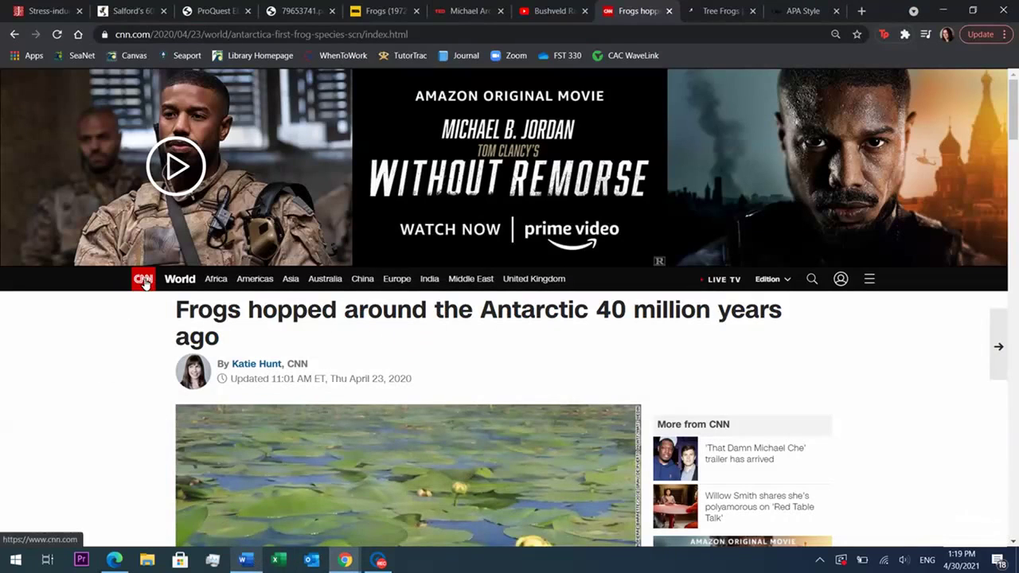
click(244, 564)
text(CNN.)
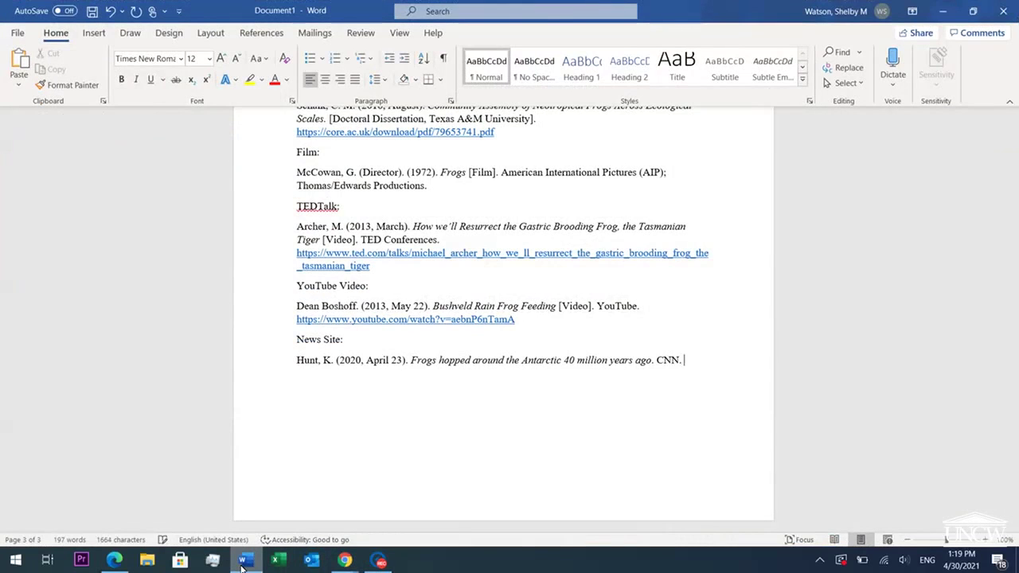
- Copy the CNN article's URL from Chrome and paste it at the end of the news reference in Word
click(244, 563)
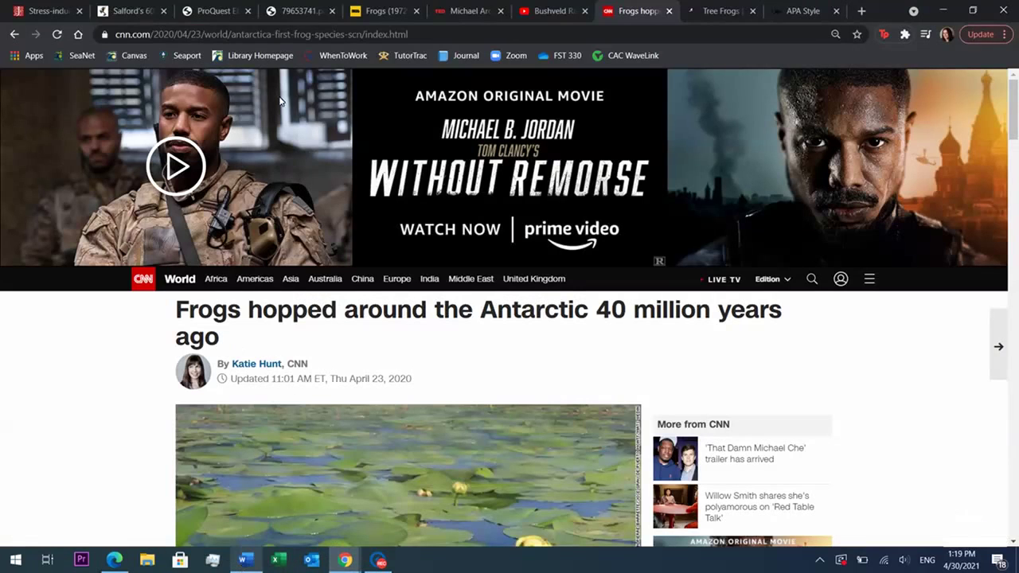
click(280, 33)
key(ctrl+c)
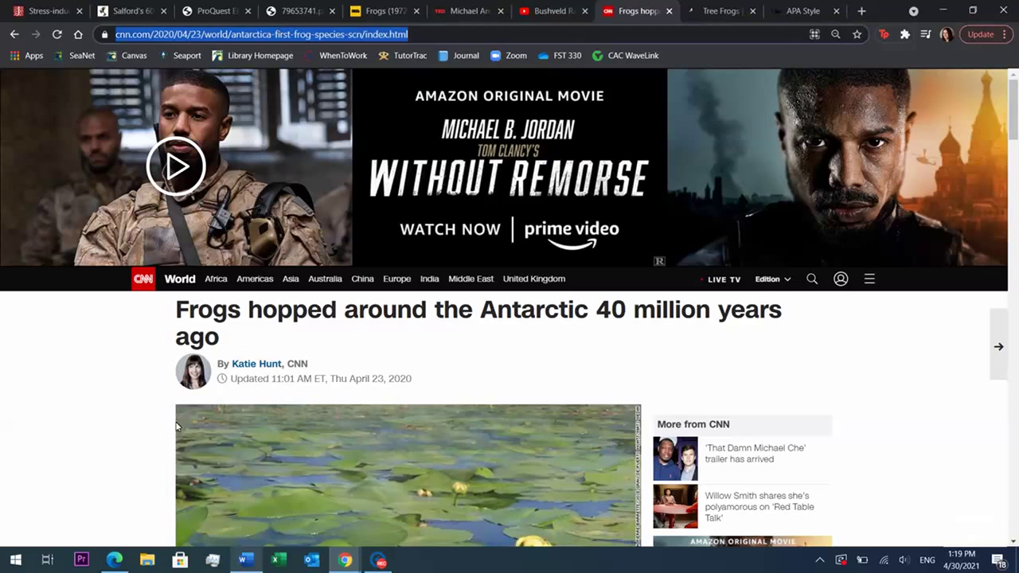
click(123, 428)
click(242, 559)
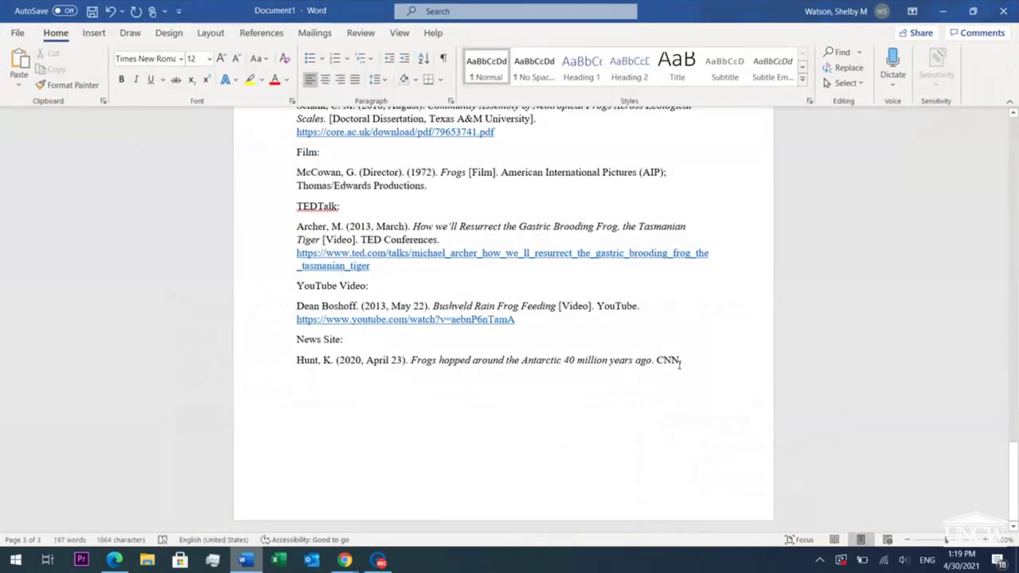
key(ctrl+v)
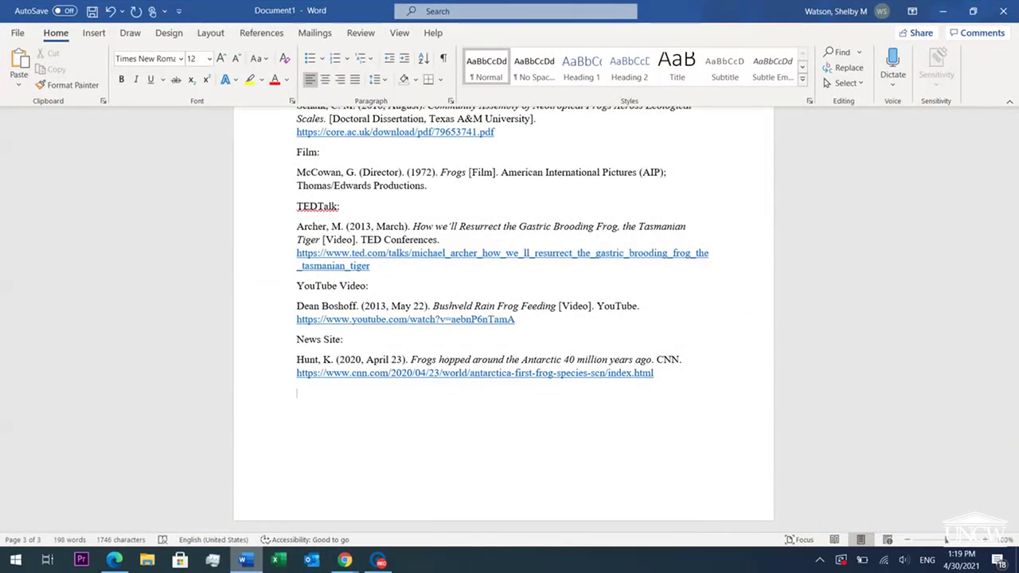
- Add the label Organizational Author: below the news reference and start a new line under it
text(ational Autho)
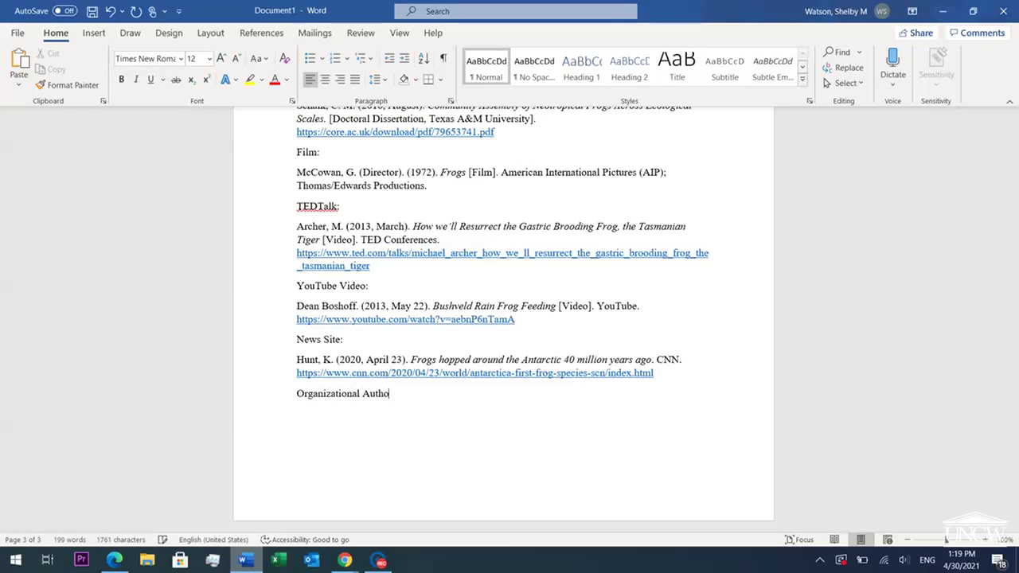
text(r:)
key(Return)
- Look up the organization behind the Tree Frogs page in Chrome and start the reference in Word with The National Wildlife Federation
mouse_move(345, 560)
click(439, 497)
click(709, 10)
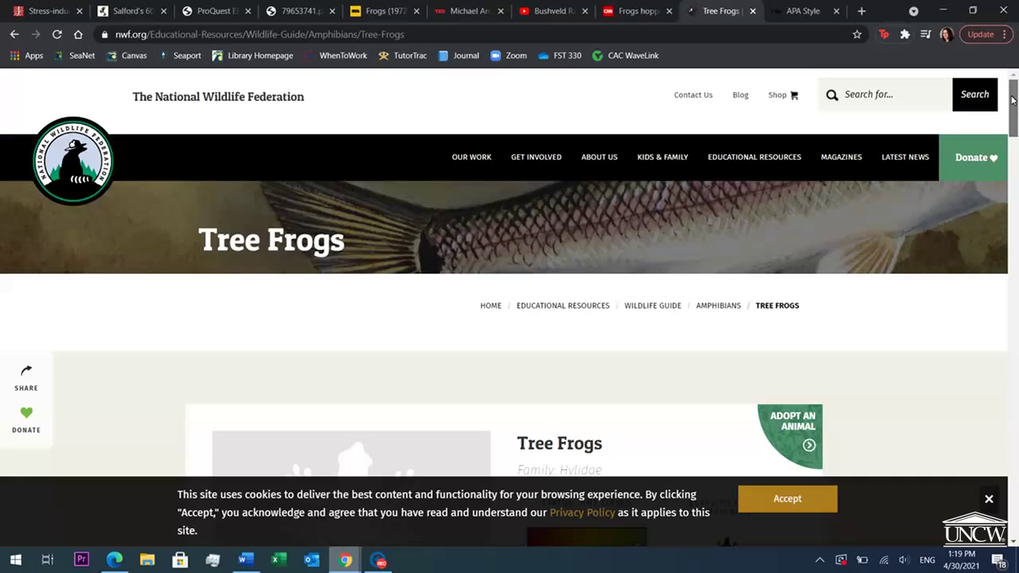
mouse_move(1011, 100)
mouse_down()
mouse_move(1015, 420)
mouse_move(1015, 94)
mouse_up()
click(863, 356)
drag(304, 102, 134, 102)
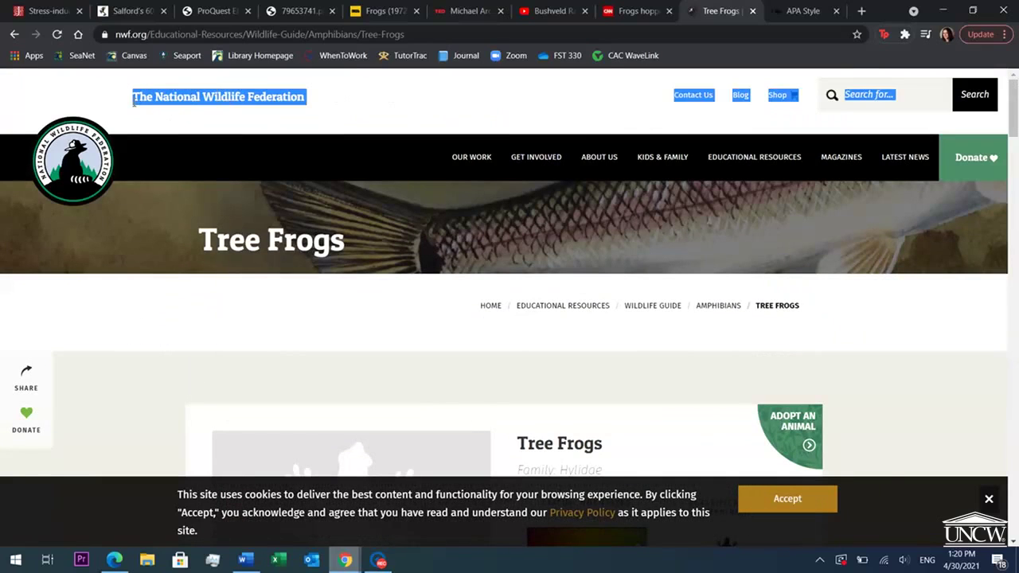
click(321, 114)
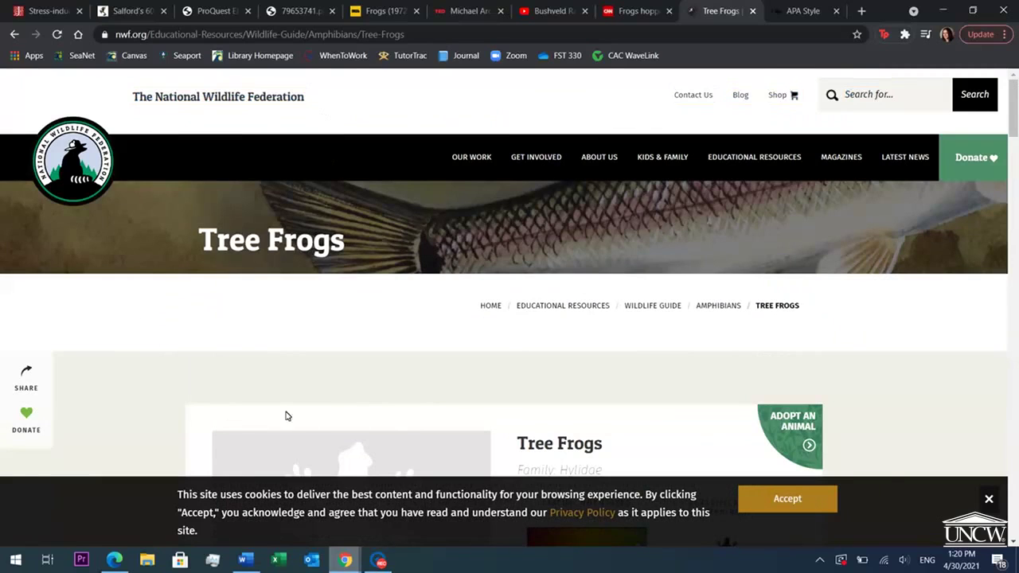
click(246, 560)
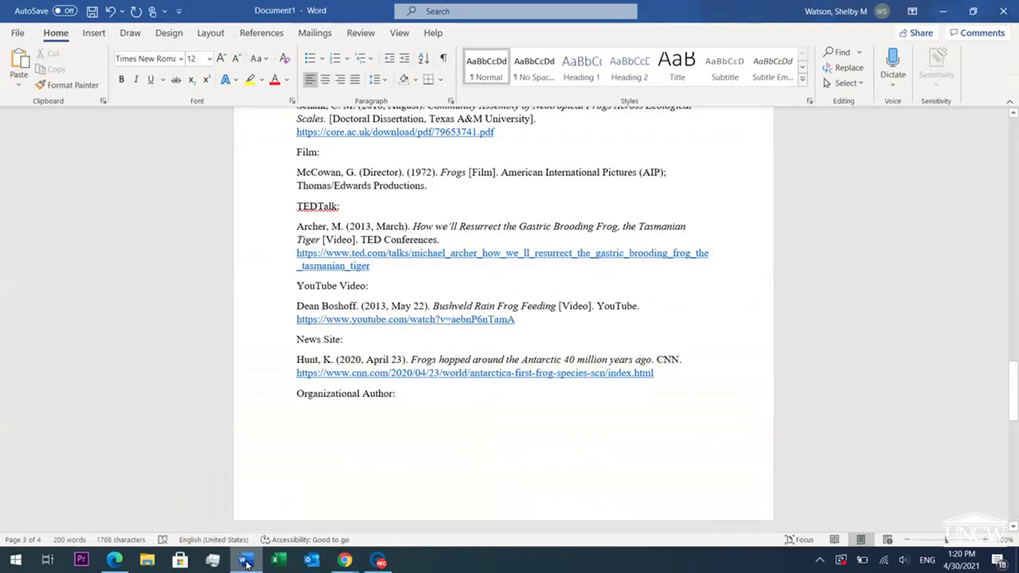
text(The N)
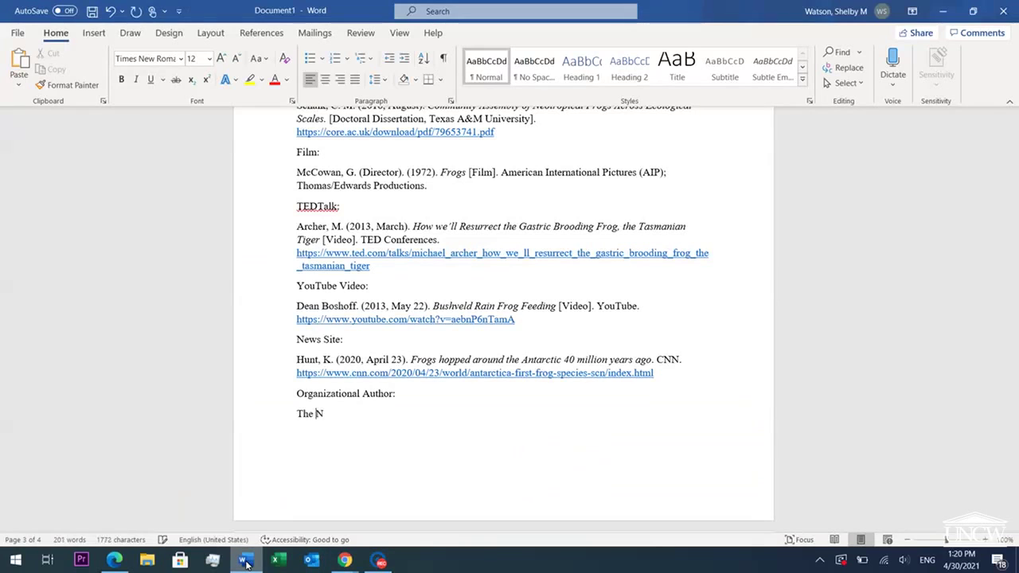
text(ational Wildlife Federation.)
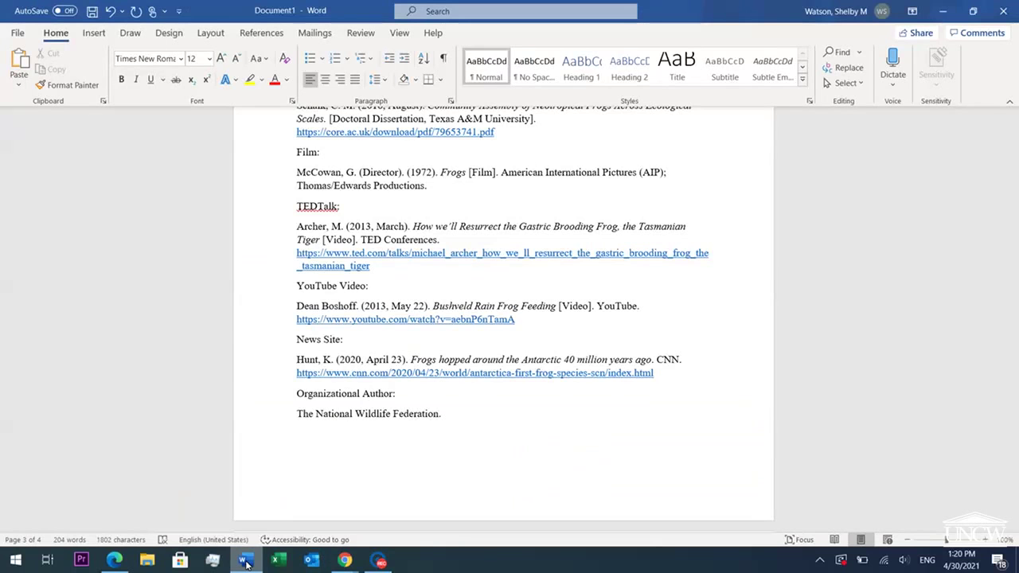
- Check the Tree Frogs page for a publication date in Chrome, and add (n.d.). and the italic title Tree Frogs in Word
click(246, 563)
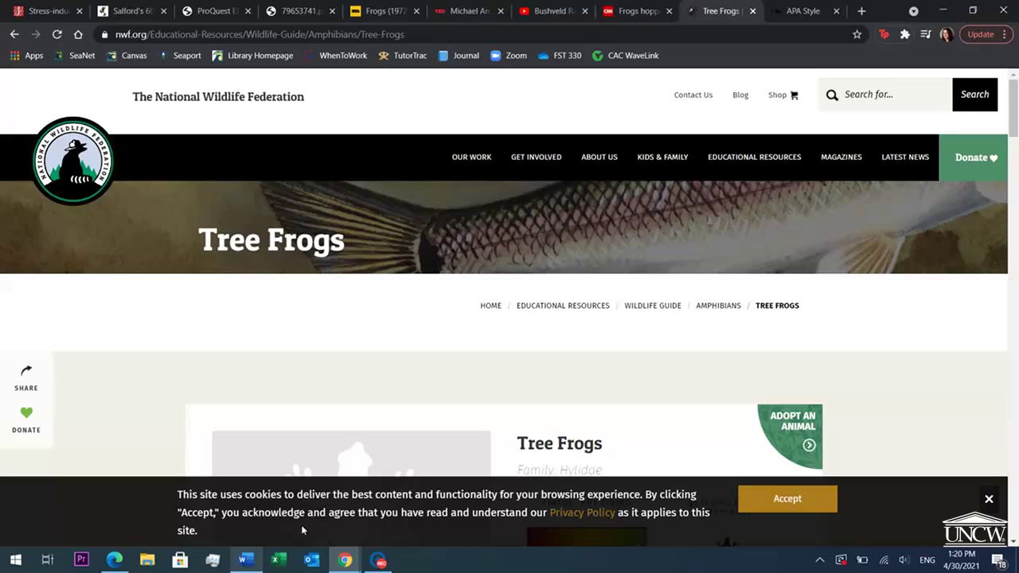
scroll(1017, 156, down, 5)
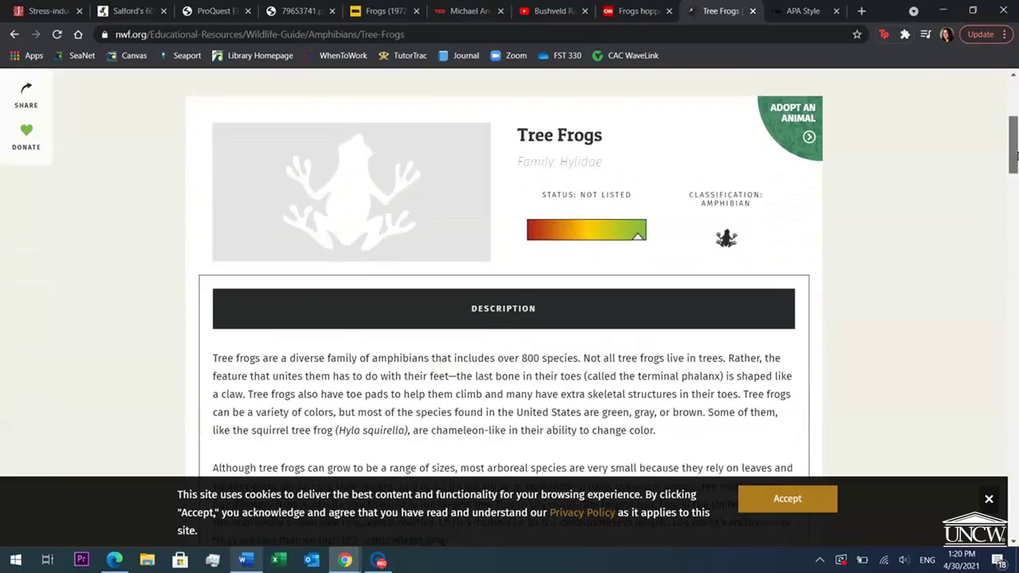
drag(1017, 159, 1016, 104)
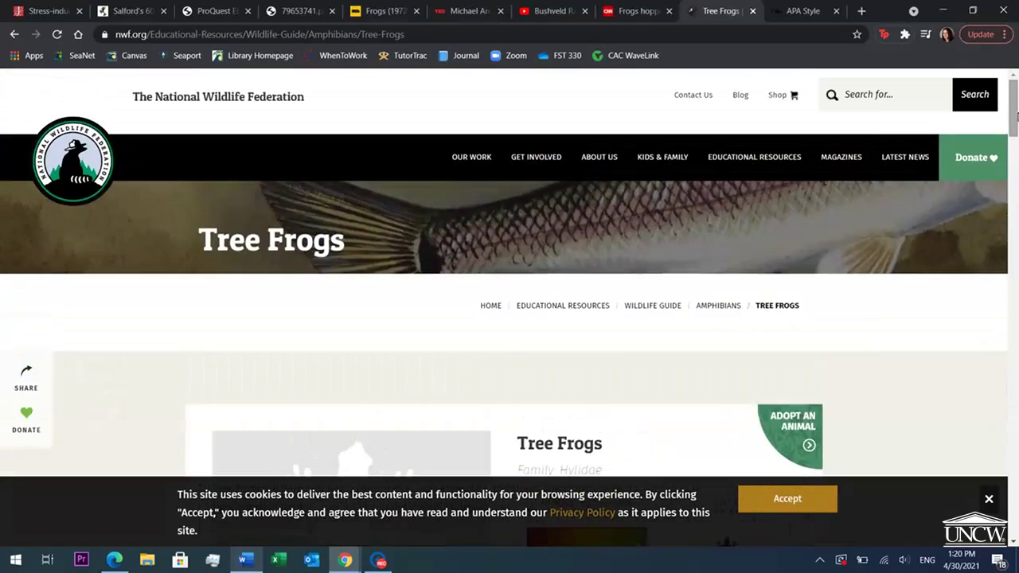
click(247, 560)
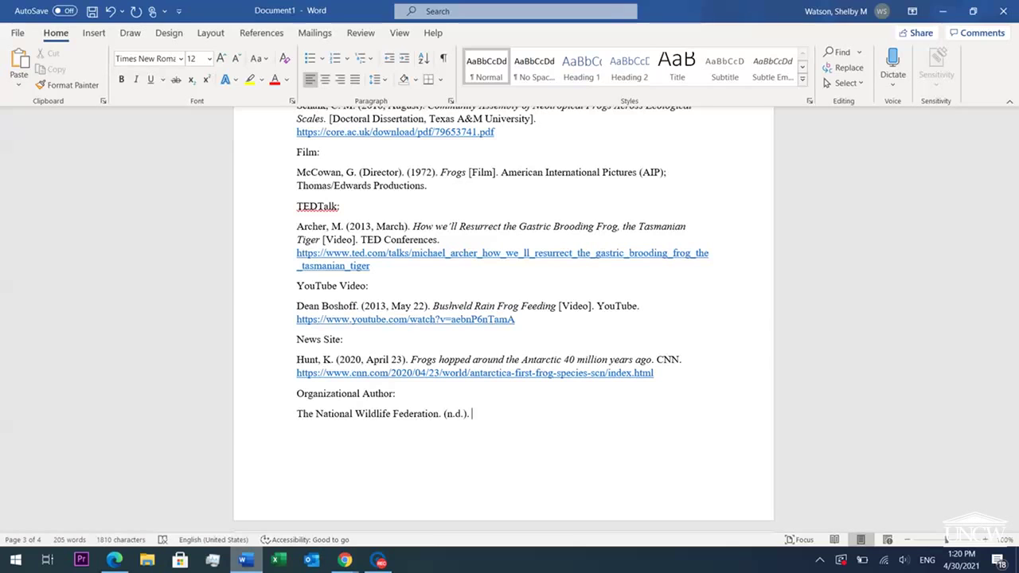
click(136, 80)
text(Tree Frogs)
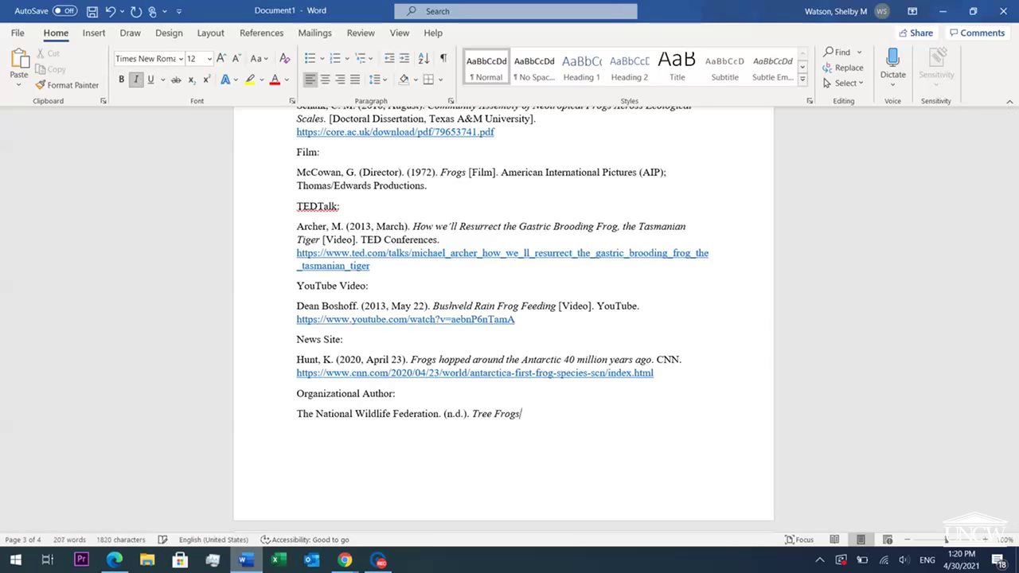
- End the Tree Frogs title with a period, turn off italics, and paste the page's URL from Chrome after it in Word
click(135, 80)
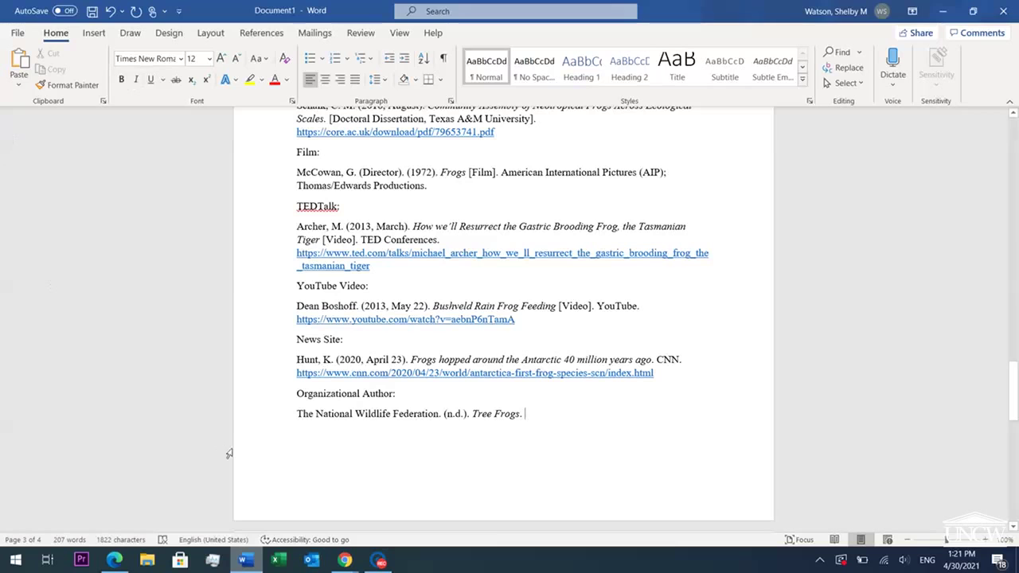
mouse_move(341, 553)
click(390, 518)
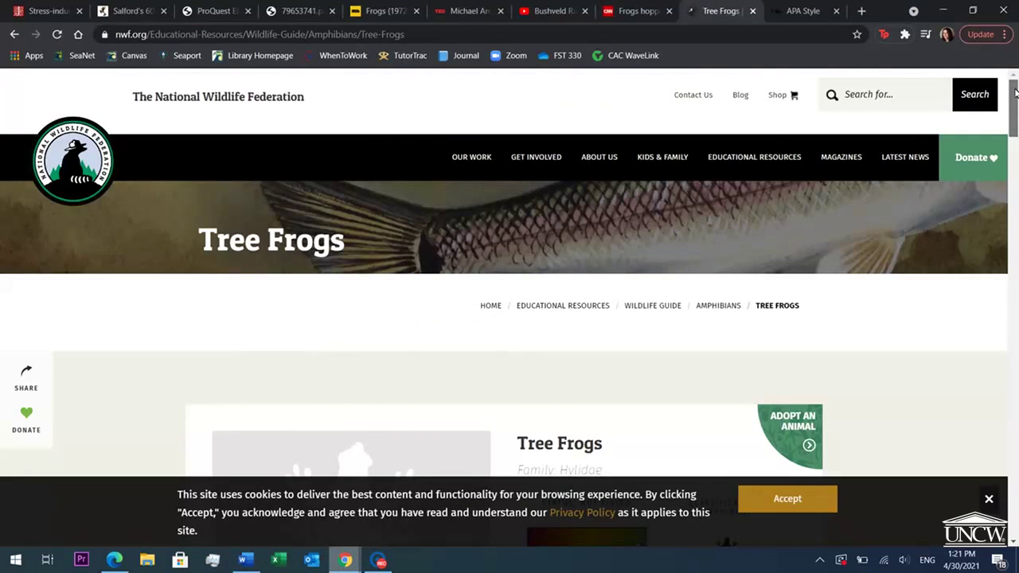
drag(1016, 110, 1016, 110)
click(642, 31)
key(ctrl+c)
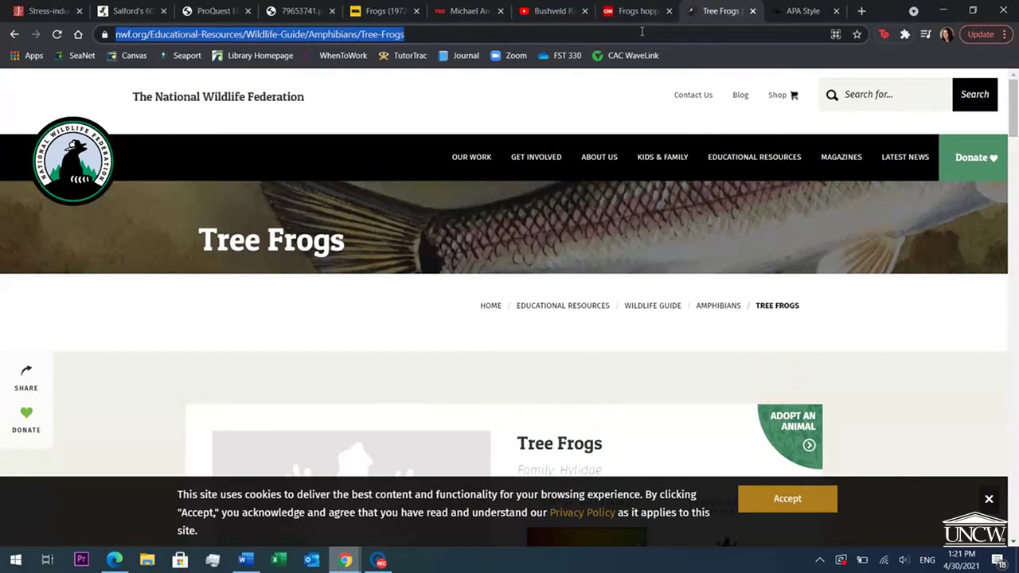
click(245, 559)
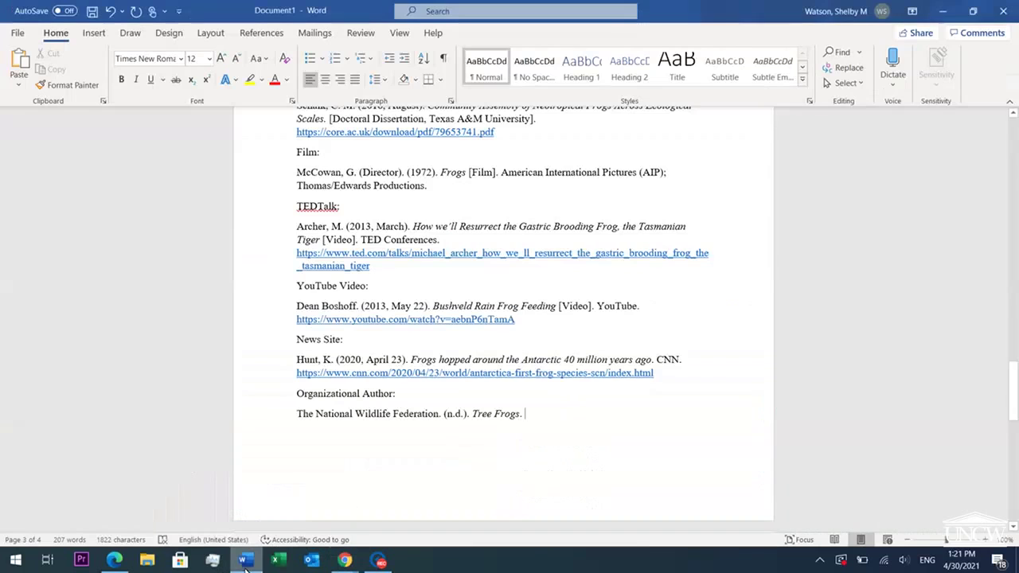
key(ctrl+v)
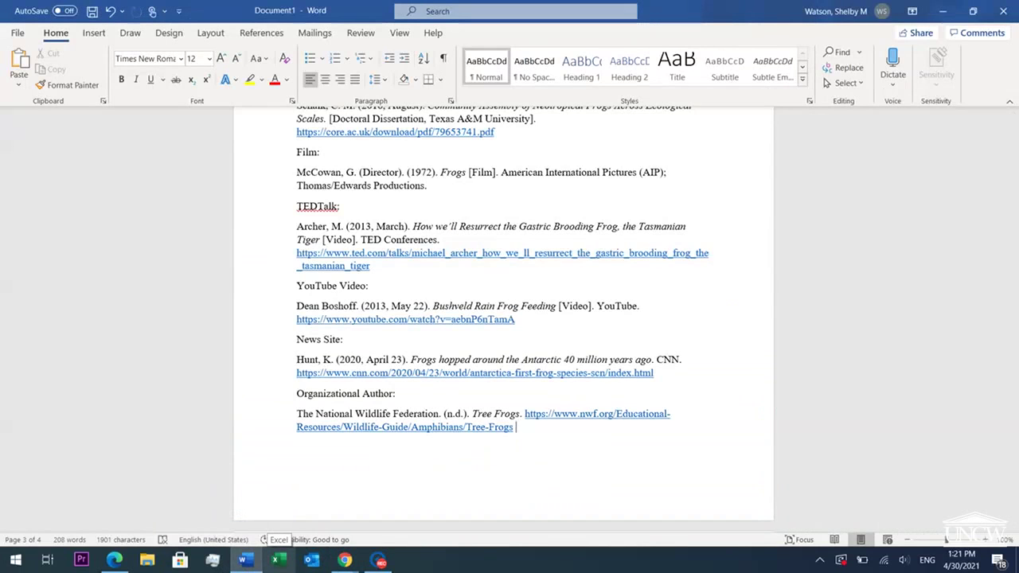
- Set the line spacing of the References heading and all the entries below it to 2.0
drag(518, 427, 310, 212)
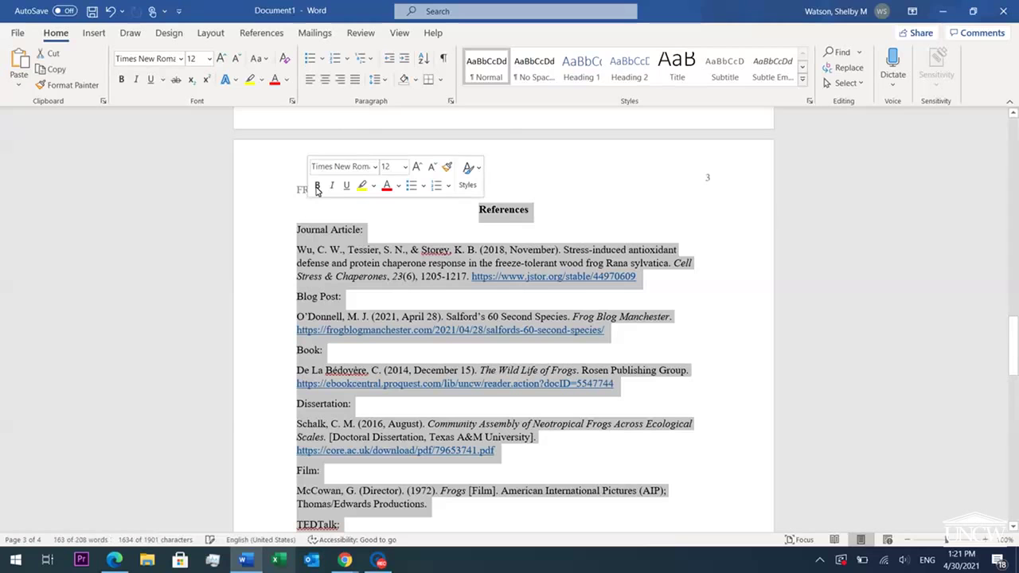
click(375, 78)
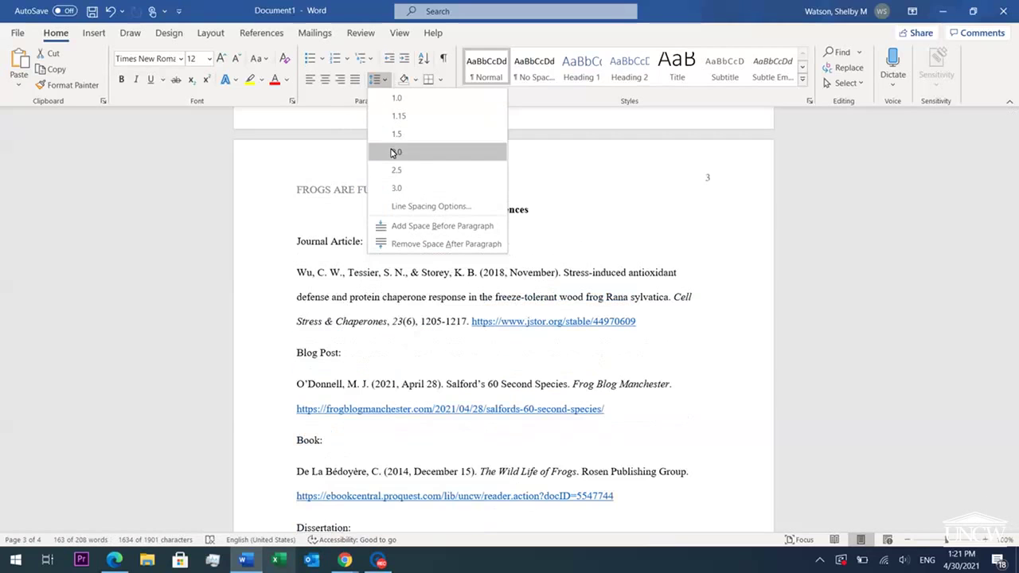
click(393, 152)
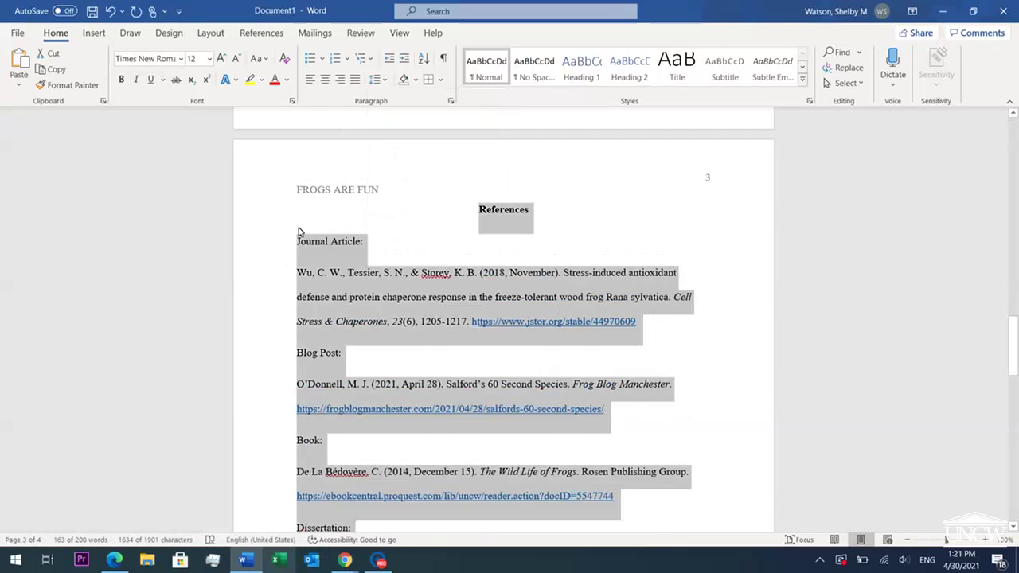
- Delete the Journal Article, Blog Post, Book, Dissertation and Film labels above their references
drag(387, 241, 295, 241)
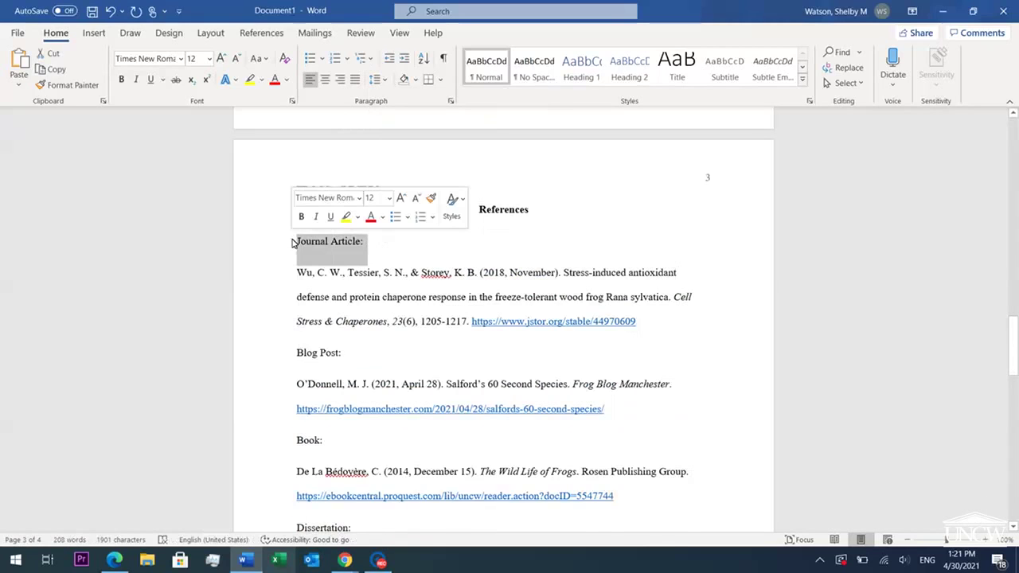
key(Delete)
drag(375, 320, 295, 320)
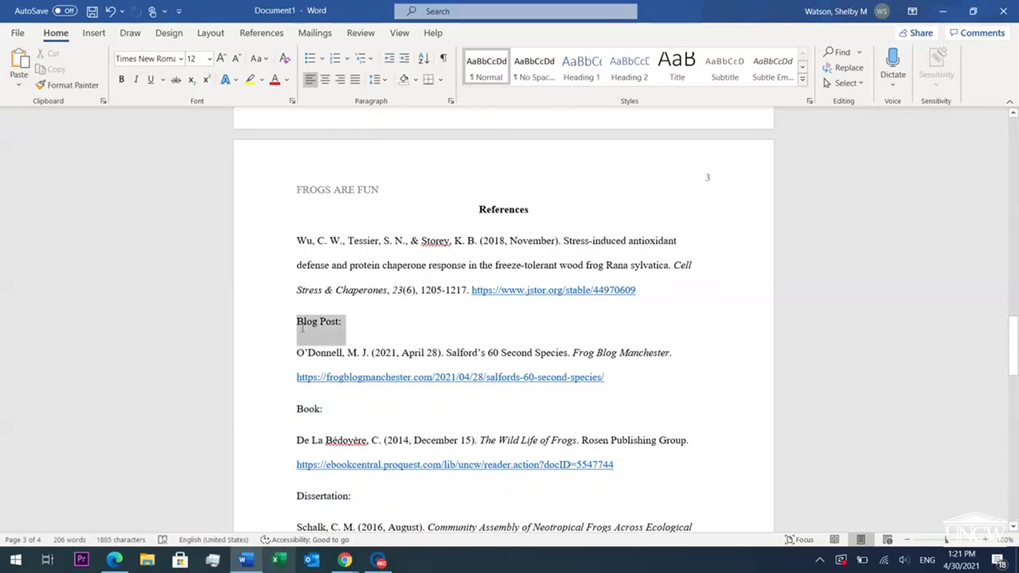
key(Delete)
drag(336, 387, 290, 385)
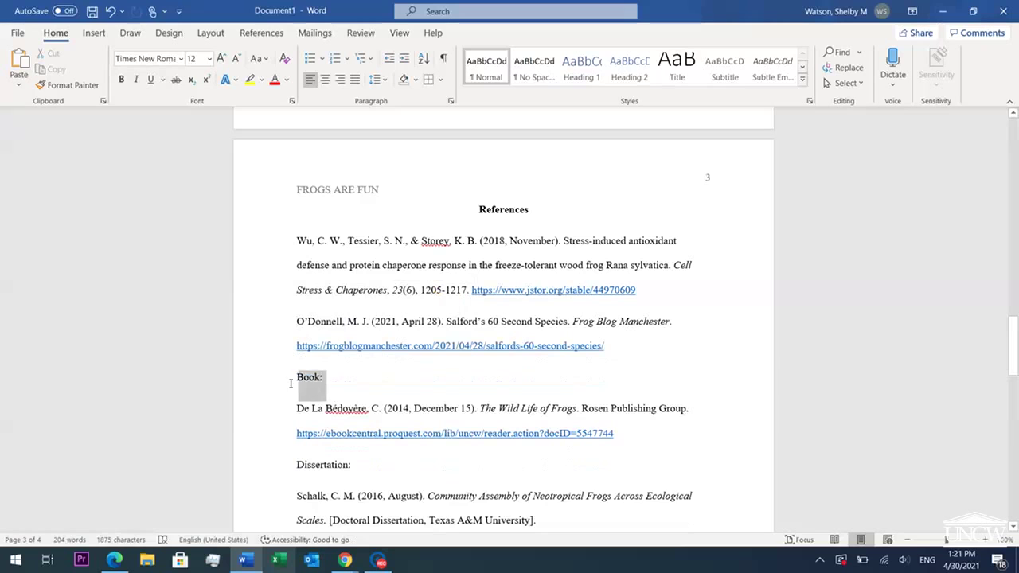
key(Delete)
drag(363, 433, 293, 434)
key(Delete)
drag(327, 514, 293, 515)
key(Delete)
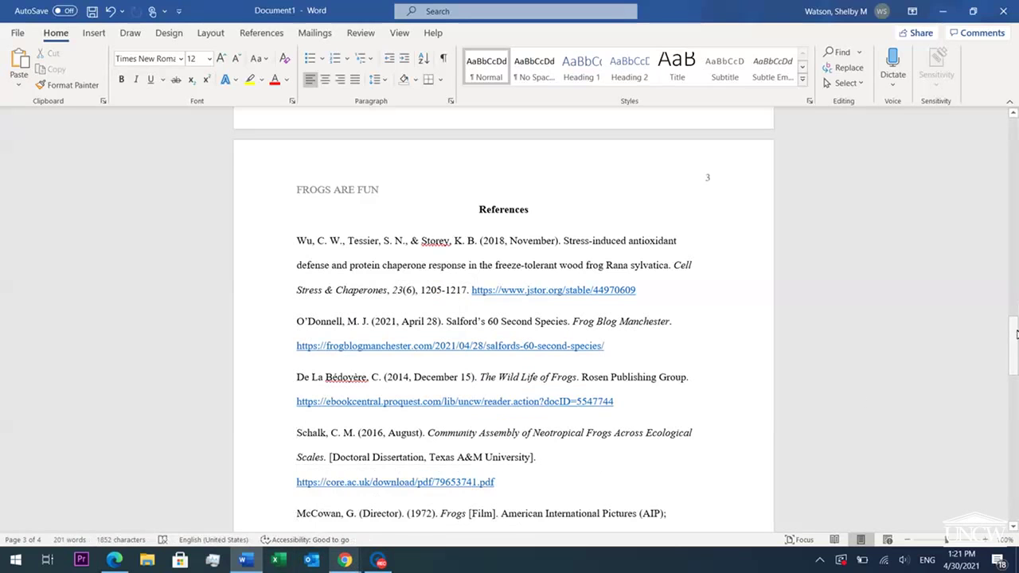
- Delete the TEDTalk, YouTube Video, News Site and Organizational Author labels from the rest of the reference list
scroll(289, 345, down, 5)
drag(351, 339, 293, 340)
key(Delete)
click(371, 445)
triple_click(327, 448)
key(Delete)
triple_click(311, 507)
key(Delete)
drag(1013, 358, 921, 393)
click(251, 450)
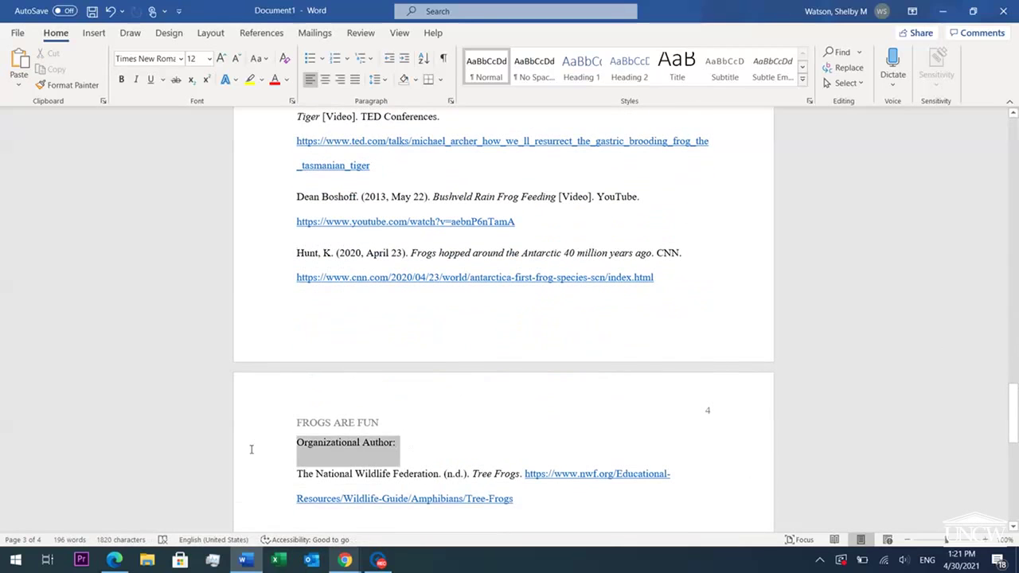
key(Delete)
- Apply a hanging special indentation to all the reference entries below the References heading
drag(525, 464, 288, 209)
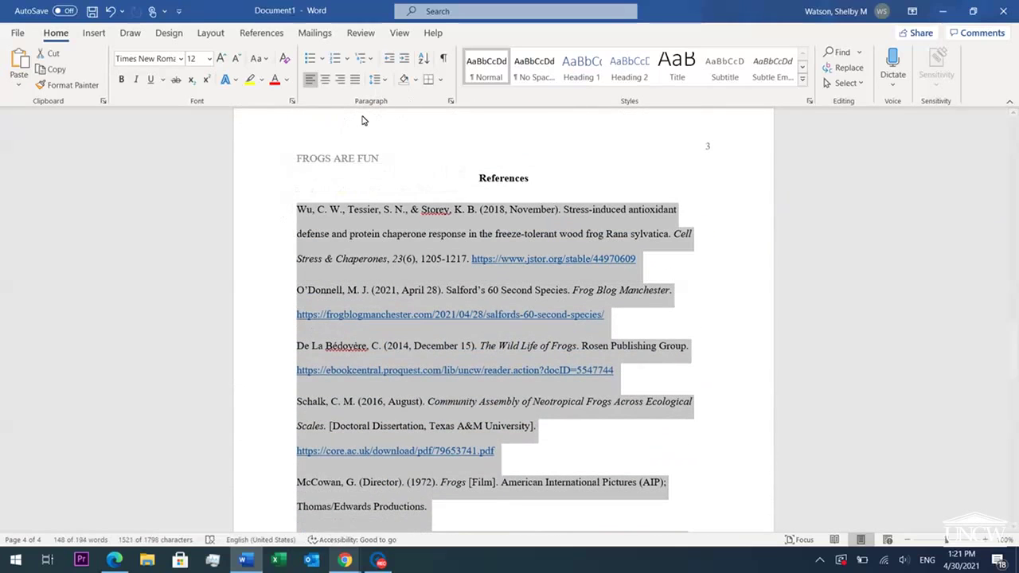
click(451, 102)
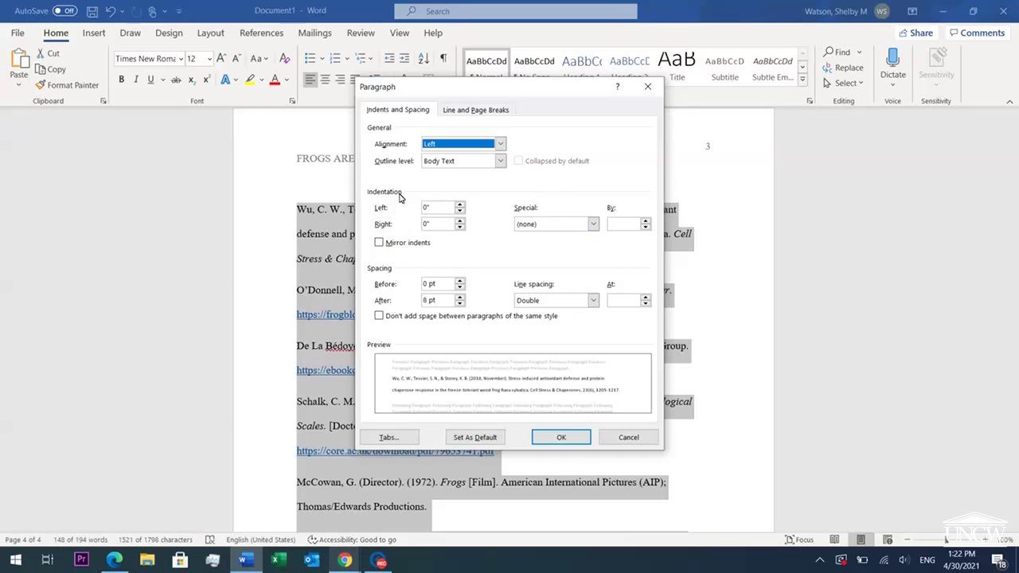
click(558, 224)
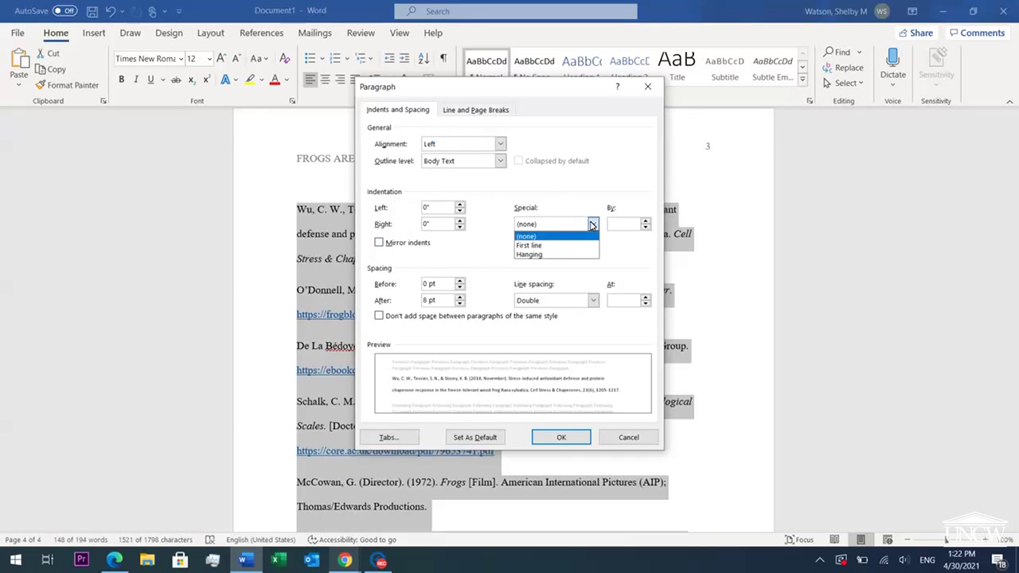
click(571, 253)
click(562, 437)
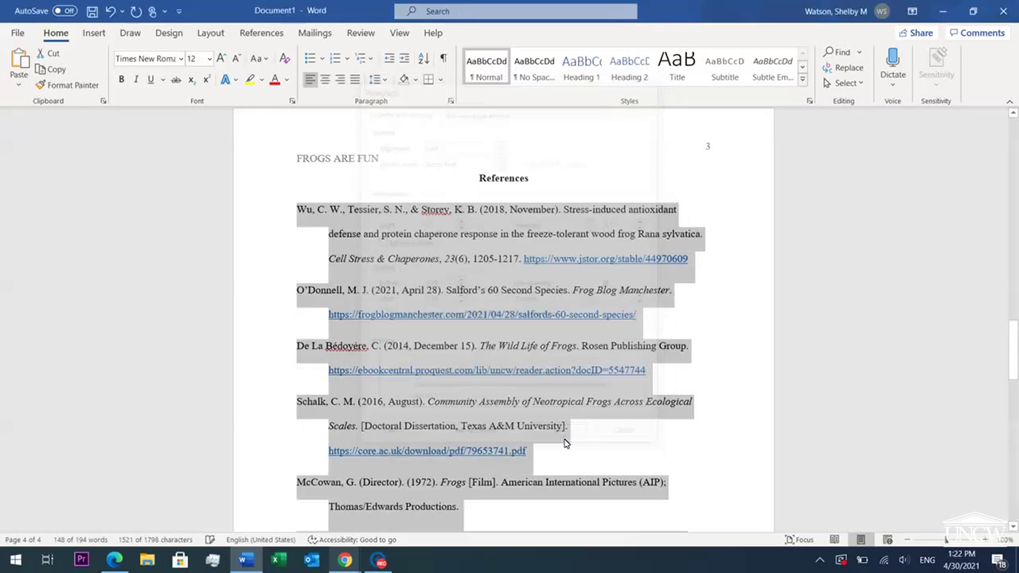
click(326, 272)
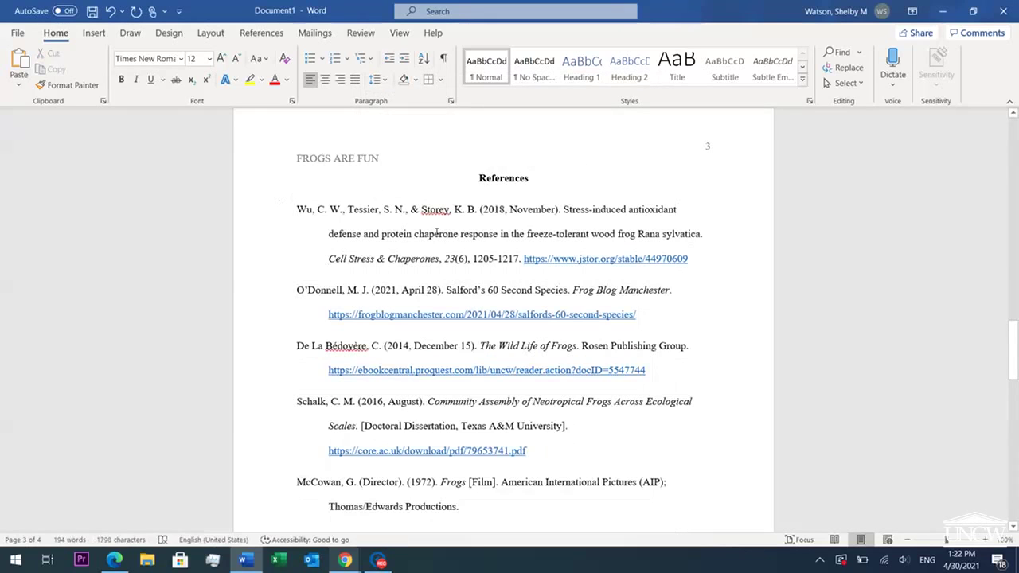
drag(1015, 364, 986, 135)
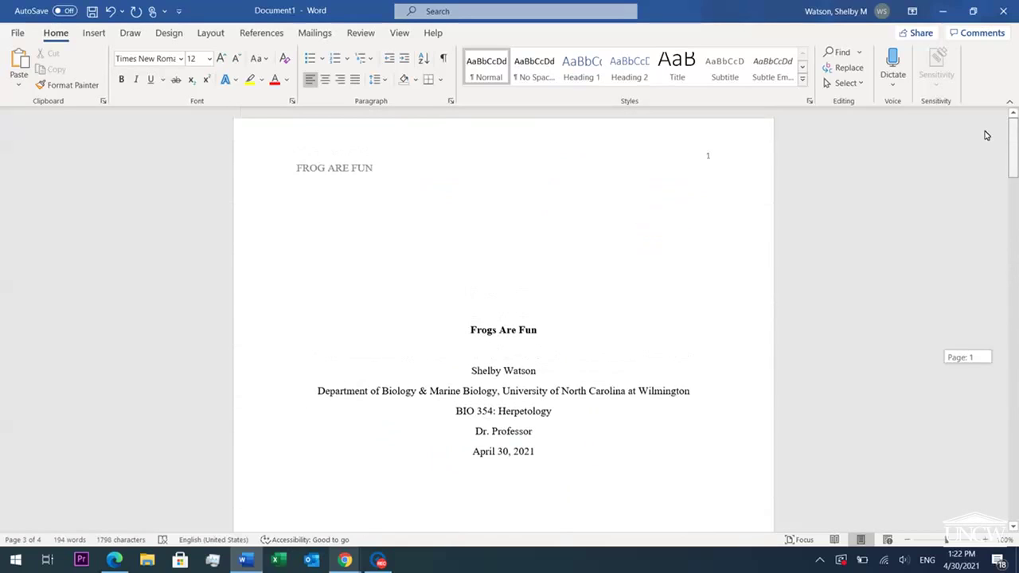